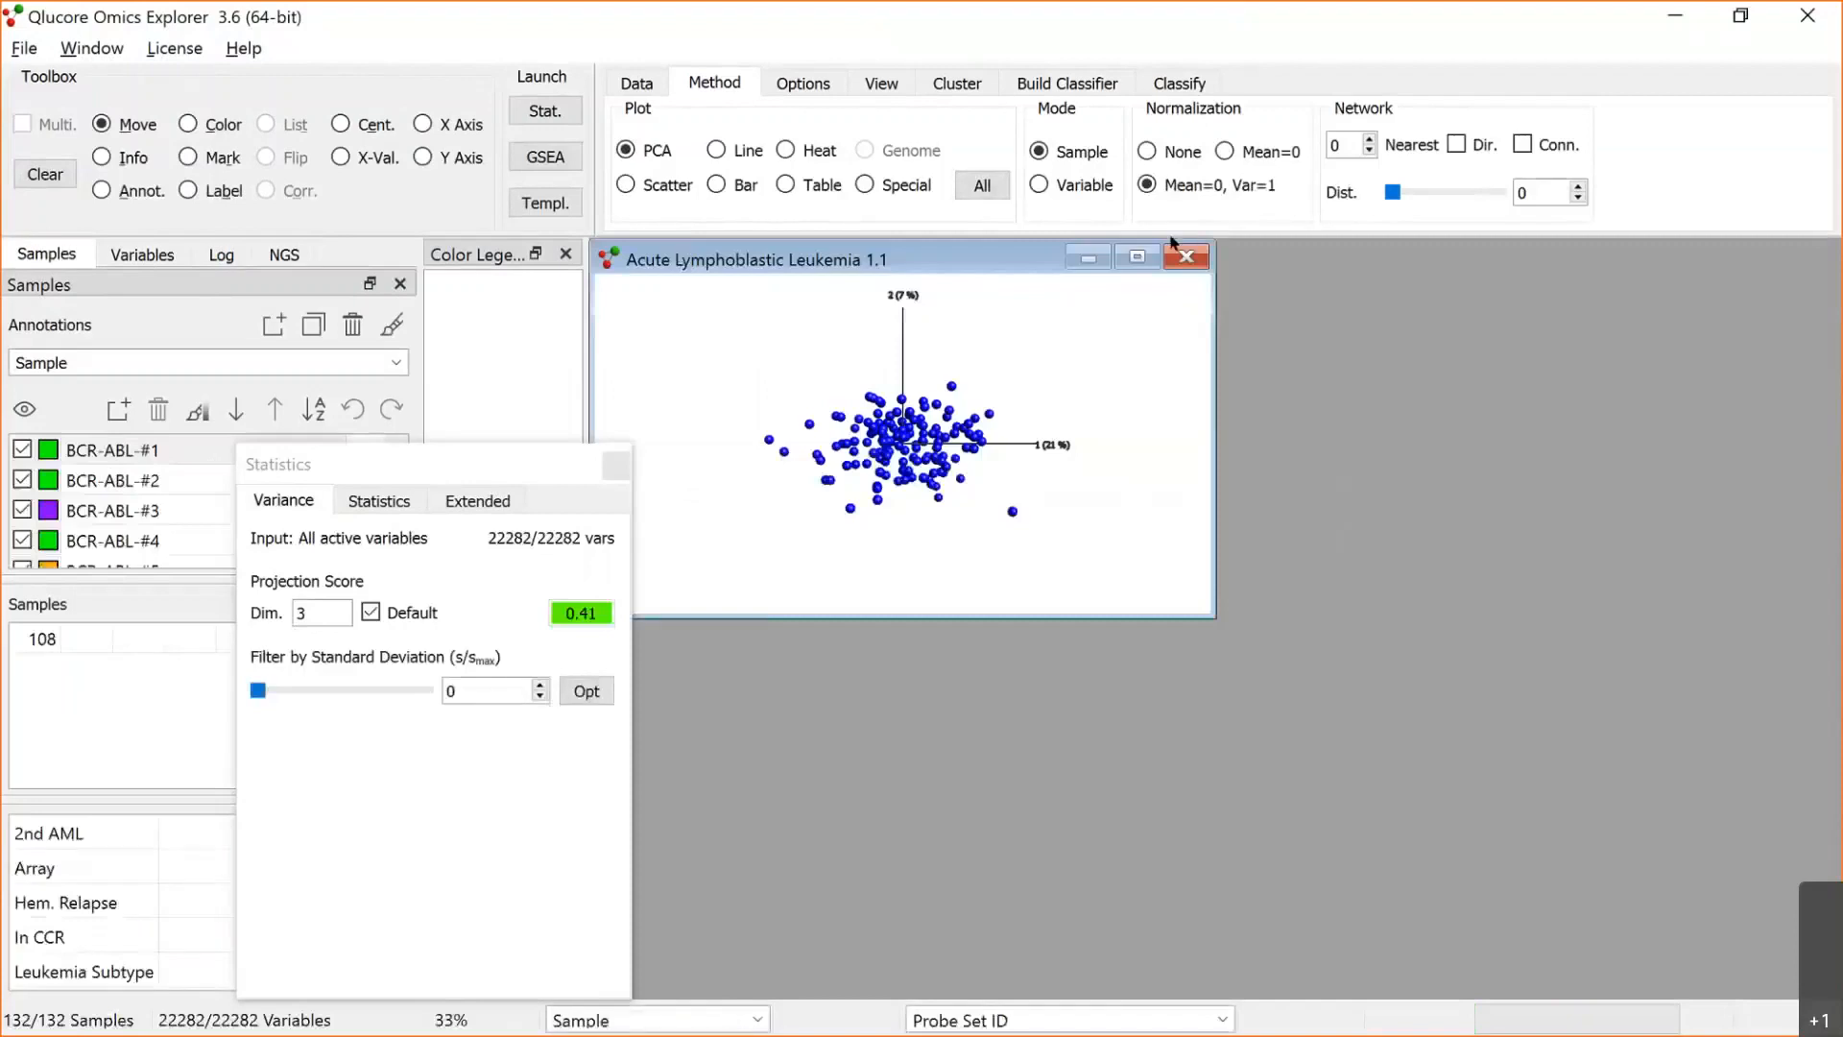
Maximize the Acute Lymphoblastic Leukemia PCA plot and color its samples by the Leukemia Subtype annotation.
{"action": "left_click", "coordinate": [1137, 259]}
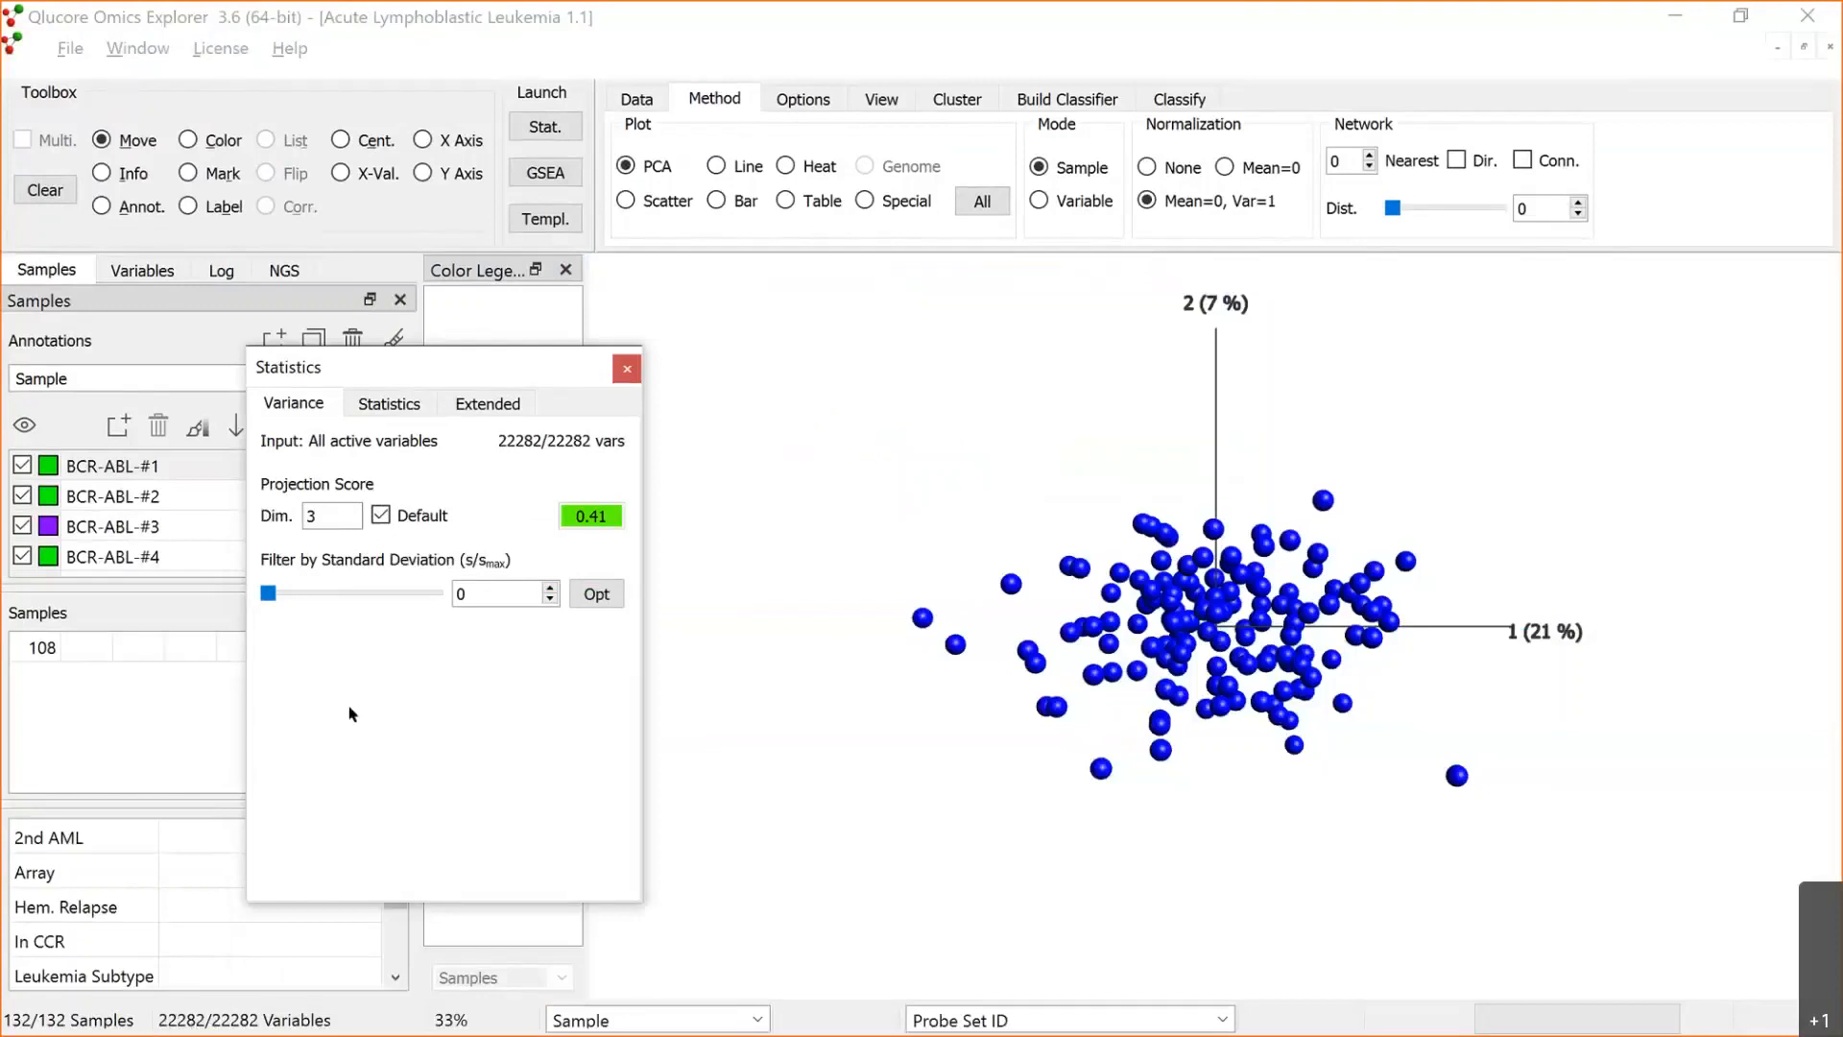
{"action": "left_click_drag", "start_coordinate": [496, 355], "coordinate": [560, 493]}
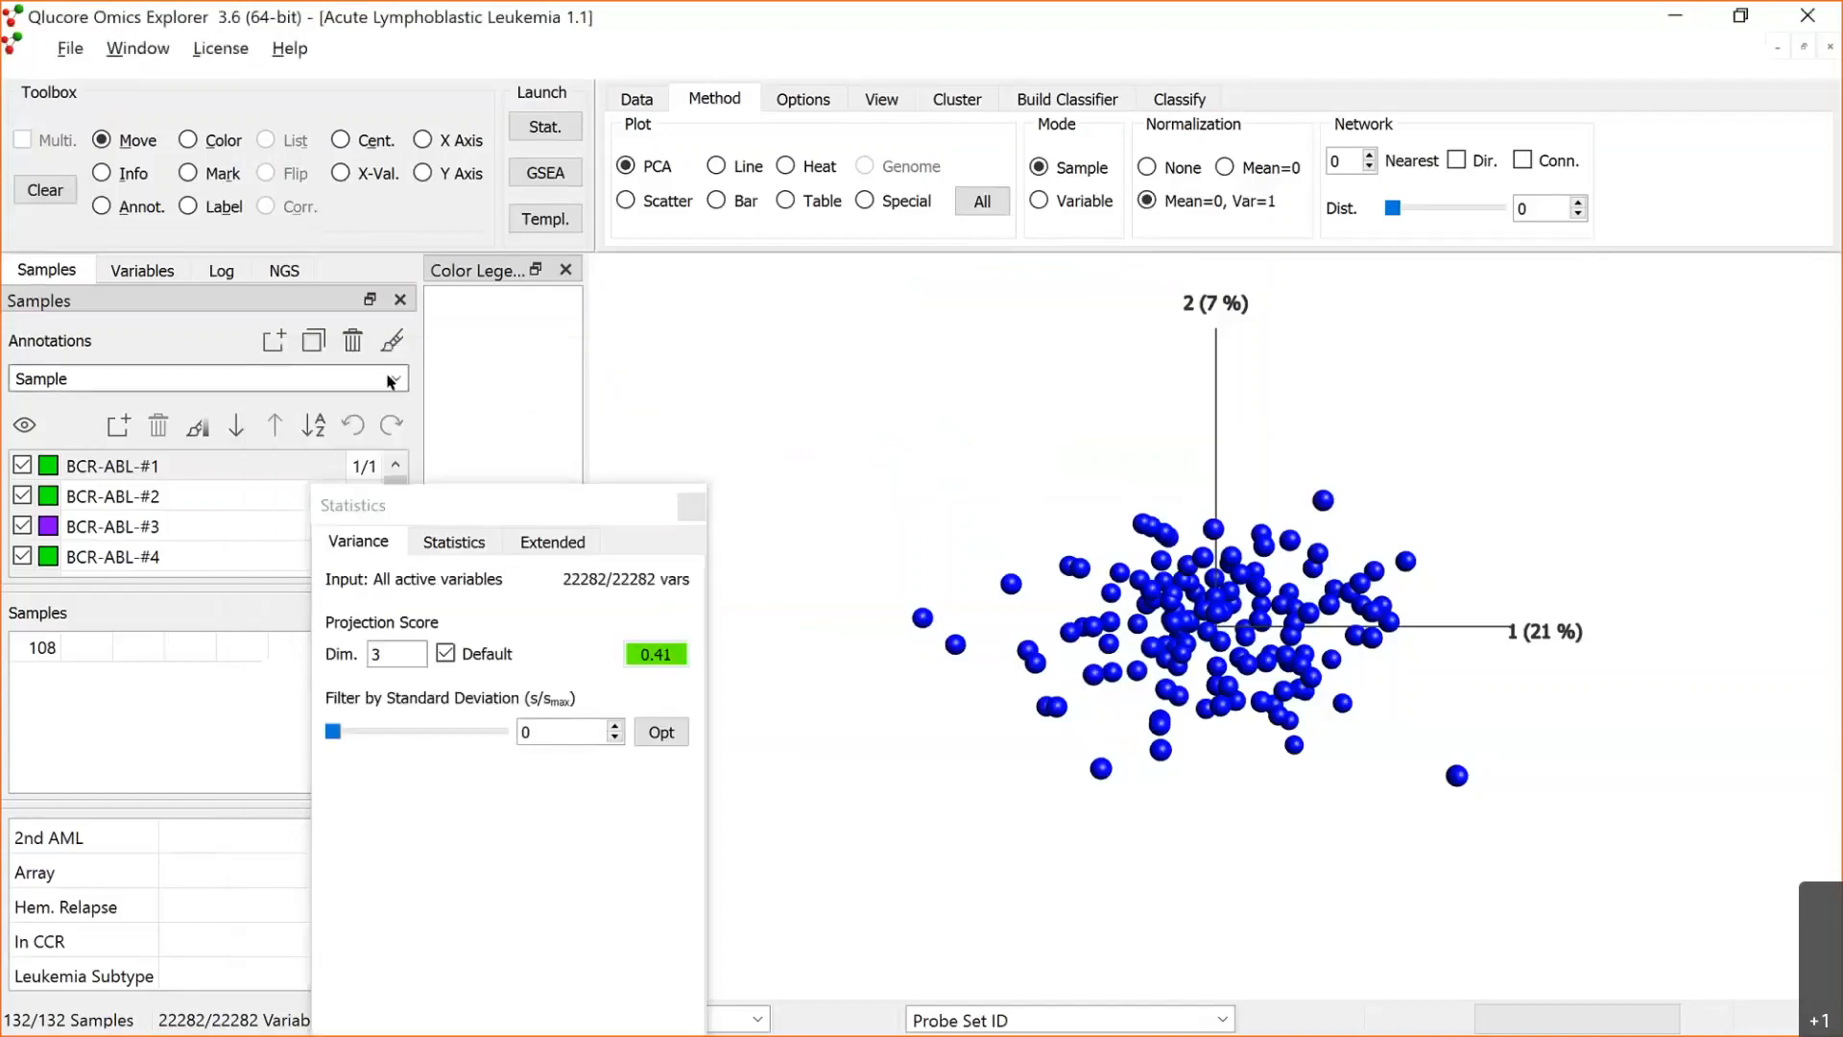
{"action": "left_click", "coordinate": [396, 378]}
{"action": "left_click", "coordinate": [136, 482]}
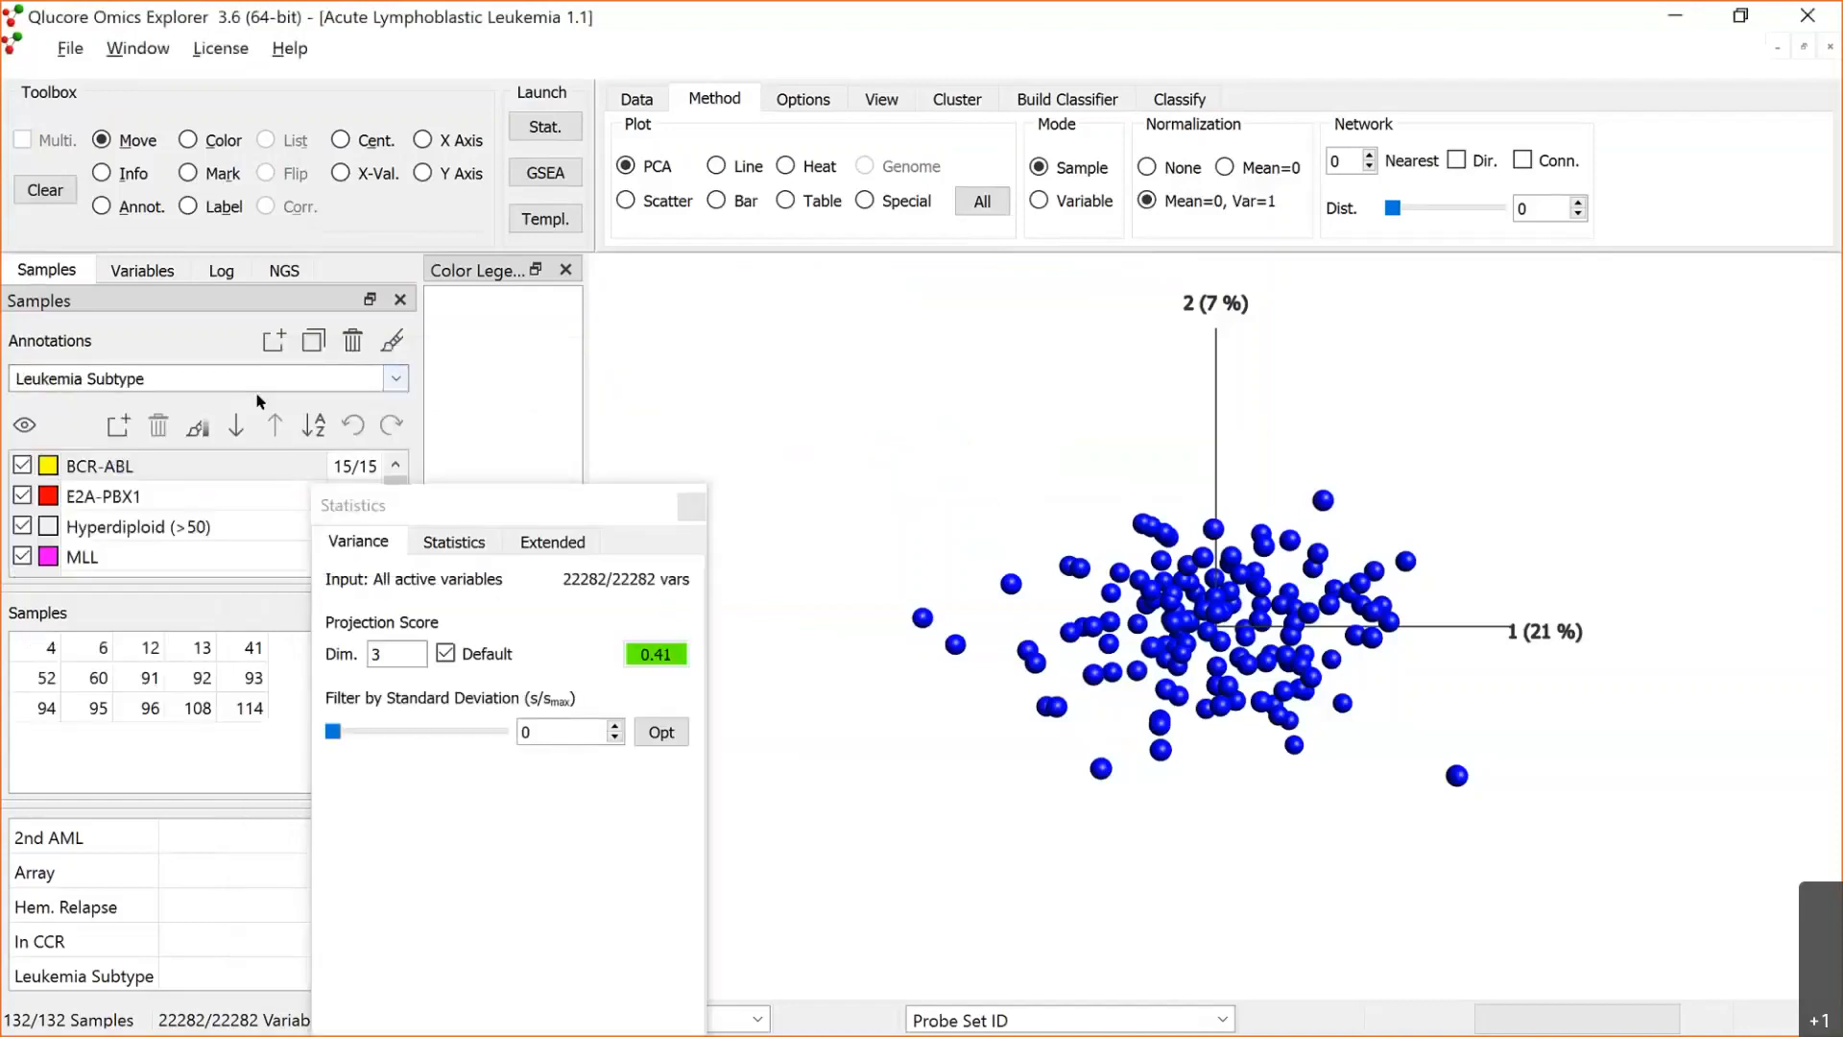
{"action": "left_click", "coordinate": [393, 342]}
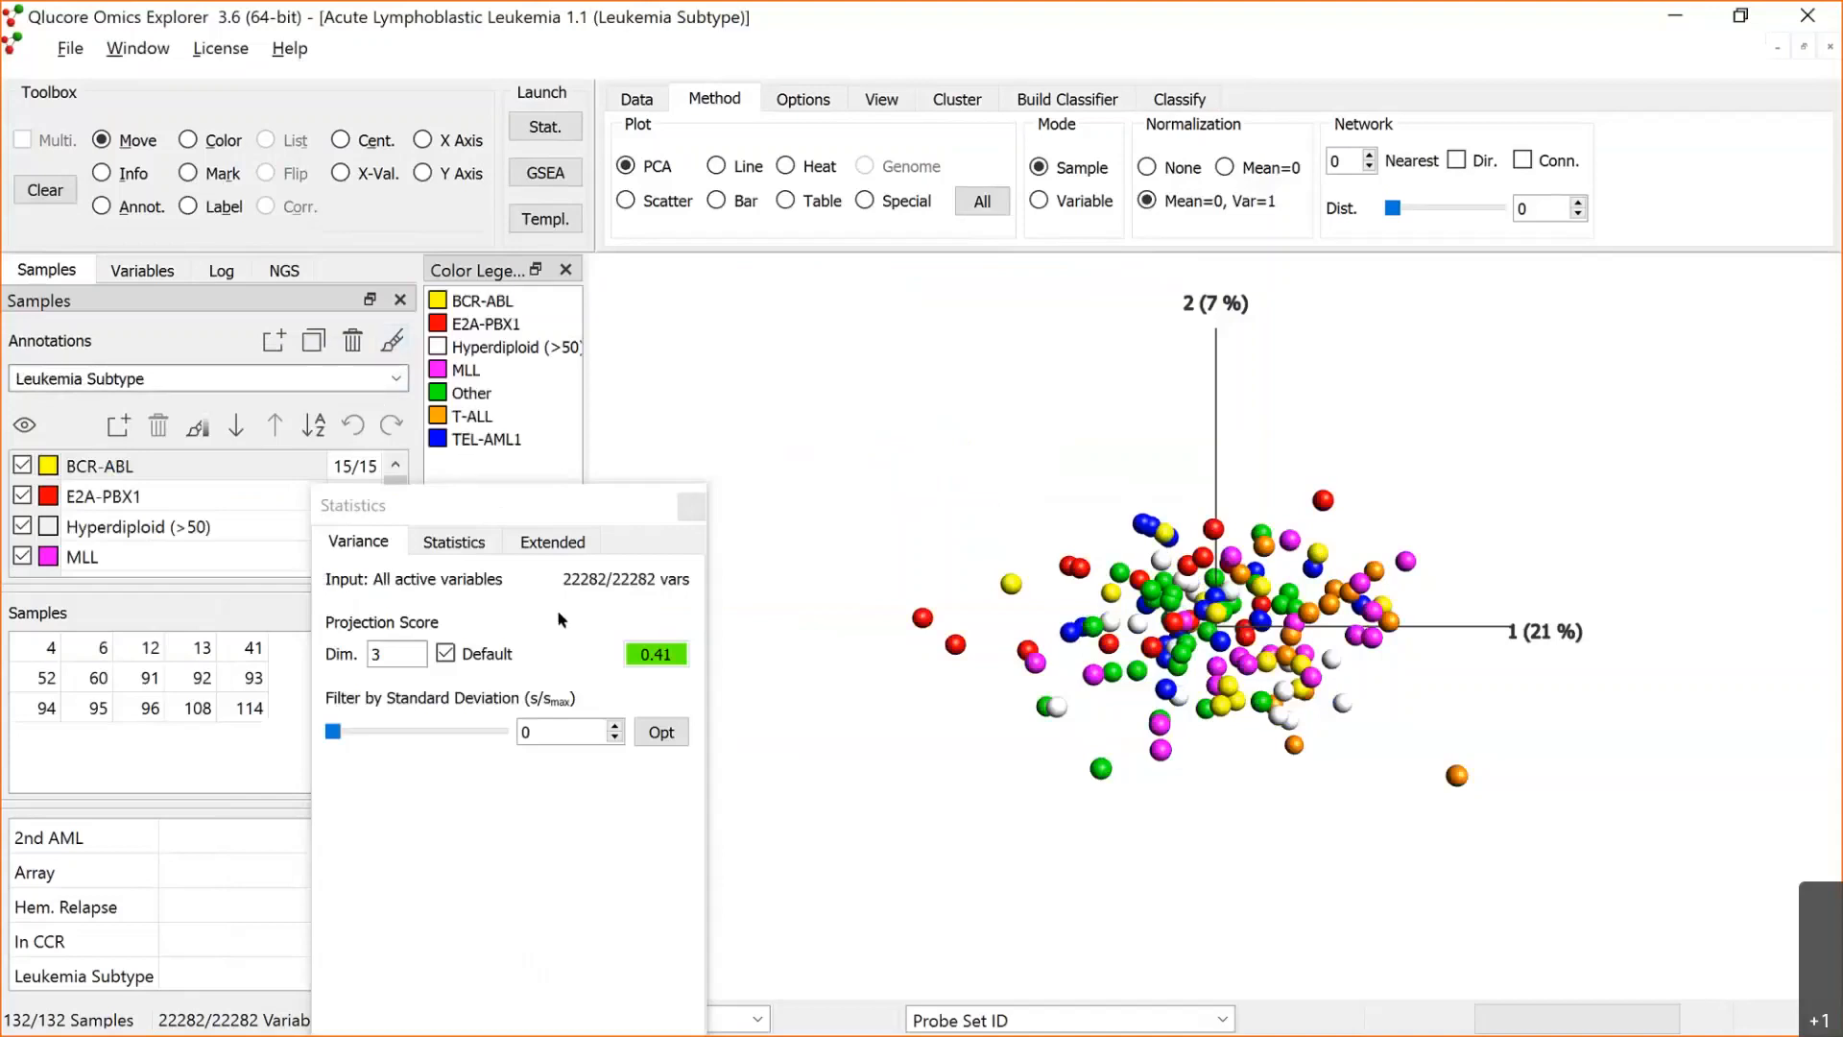
Examine which samples belong to each Leukemia Subtype group, including BCR-ABL, E2A-PBX1, Hyperdiploid, MLL, Other, T-ALL and TEL-AML1.
{"action": "left_click_drag", "start_coordinate": [480, 503], "coordinate": [558, 613]}
{"action": "mouse_move", "coordinate": [394, 487]}
{"action": "left_mouse_down"}
{"action": "mouse_move", "coordinate": [394, 556]}
{"action": "mouse_move", "coordinate": [391, 471]}
{"action": "left_mouse_up"}
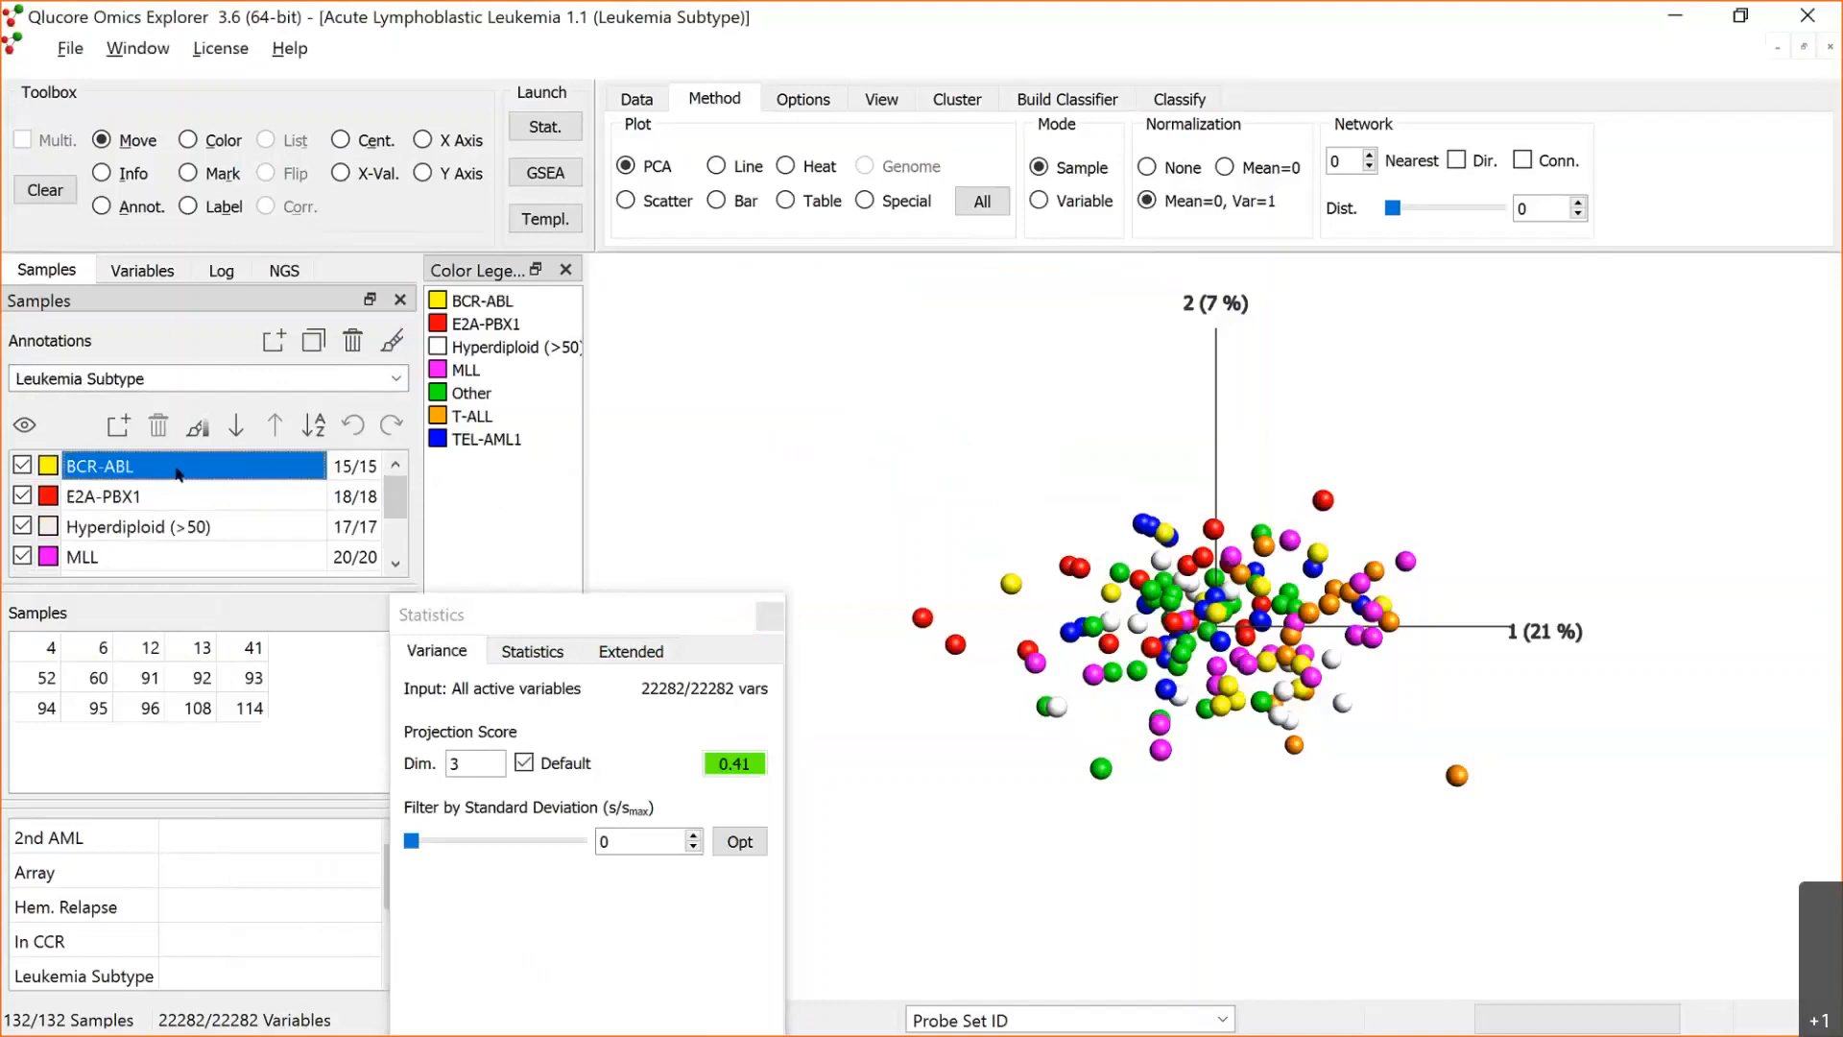
{"action": "mouse_move", "coordinate": [394, 486]}
{"action": "left_mouse_down"}
{"action": "mouse_move", "coordinate": [394, 531]}
{"action": "mouse_move", "coordinate": [395, 478]}
{"action": "left_mouse_up"}
{"action": "left_click", "coordinate": [235, 495]}
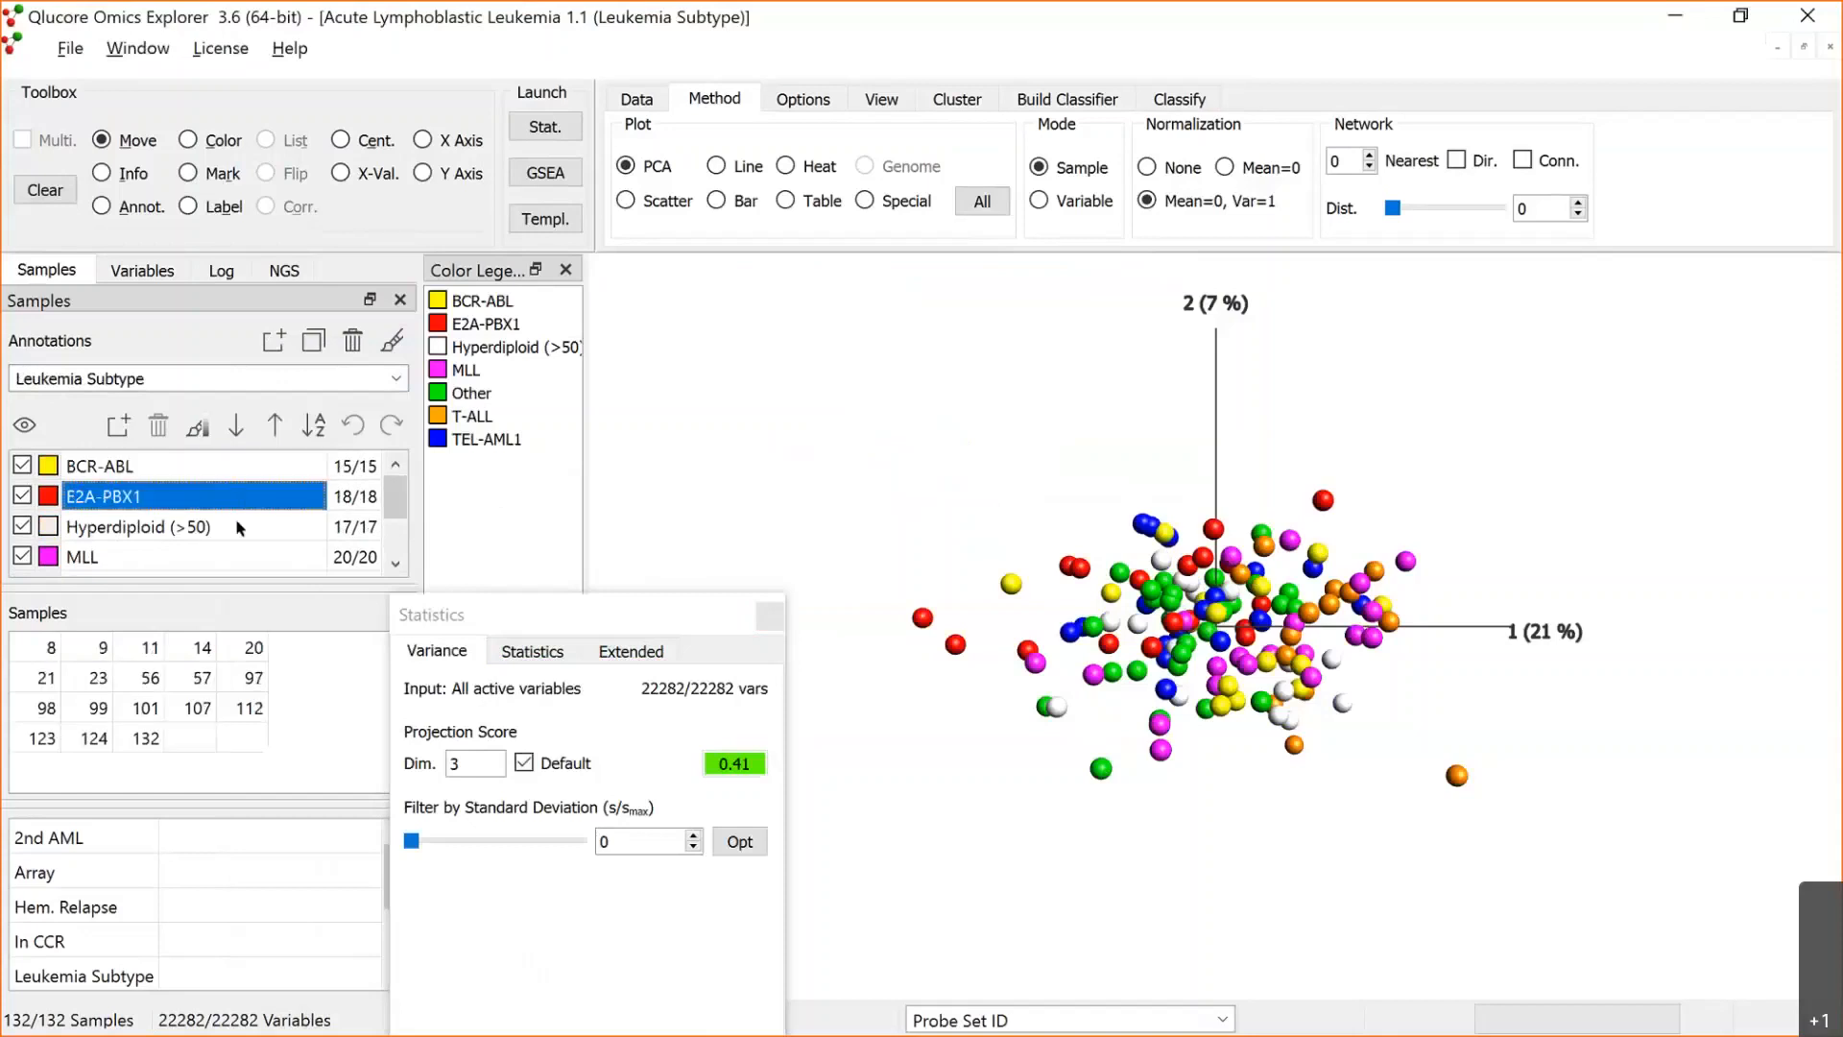
{"action": "left_click", "coordinate": [238, 527]}
{"action": "left_click", "coordinate": [242, 557]}
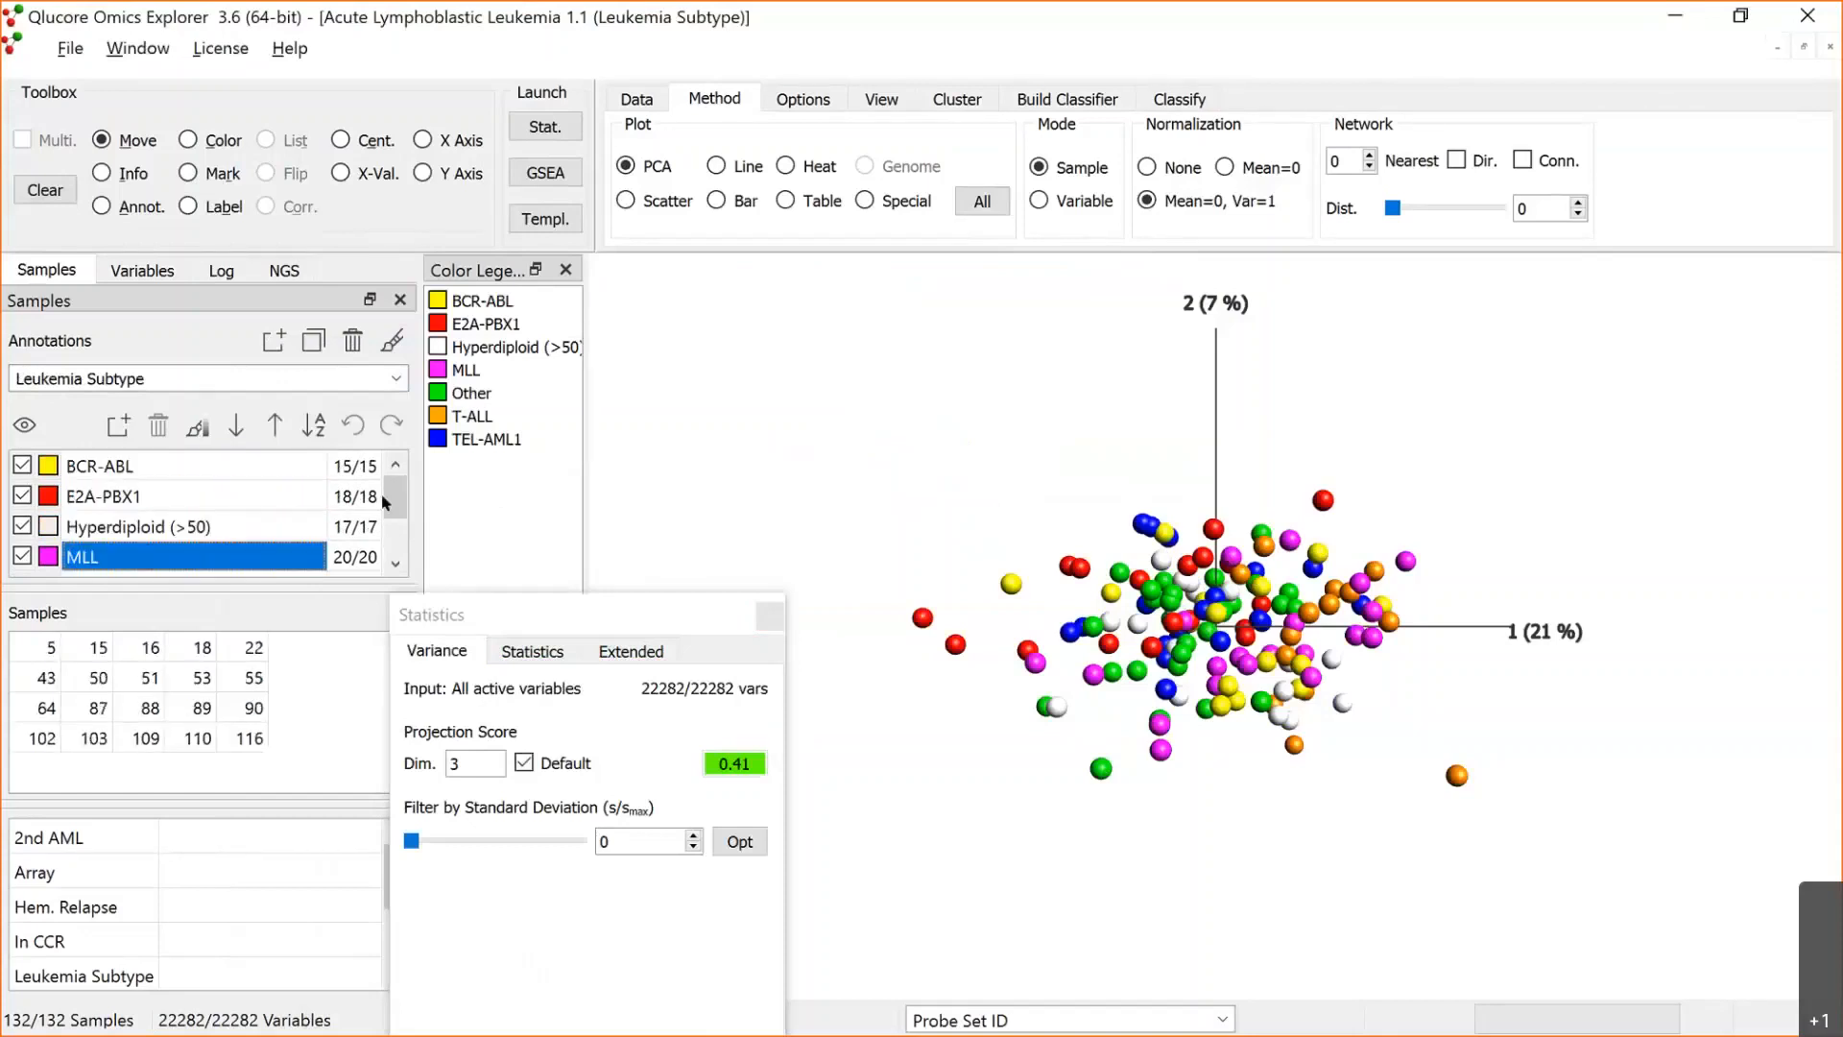
{"action": "scroll", "coordinate": [390, 499], "scroll_direction": "down", "scroll_amount": 1}
{"action": "left_click", "coordinate": [220, 560]}
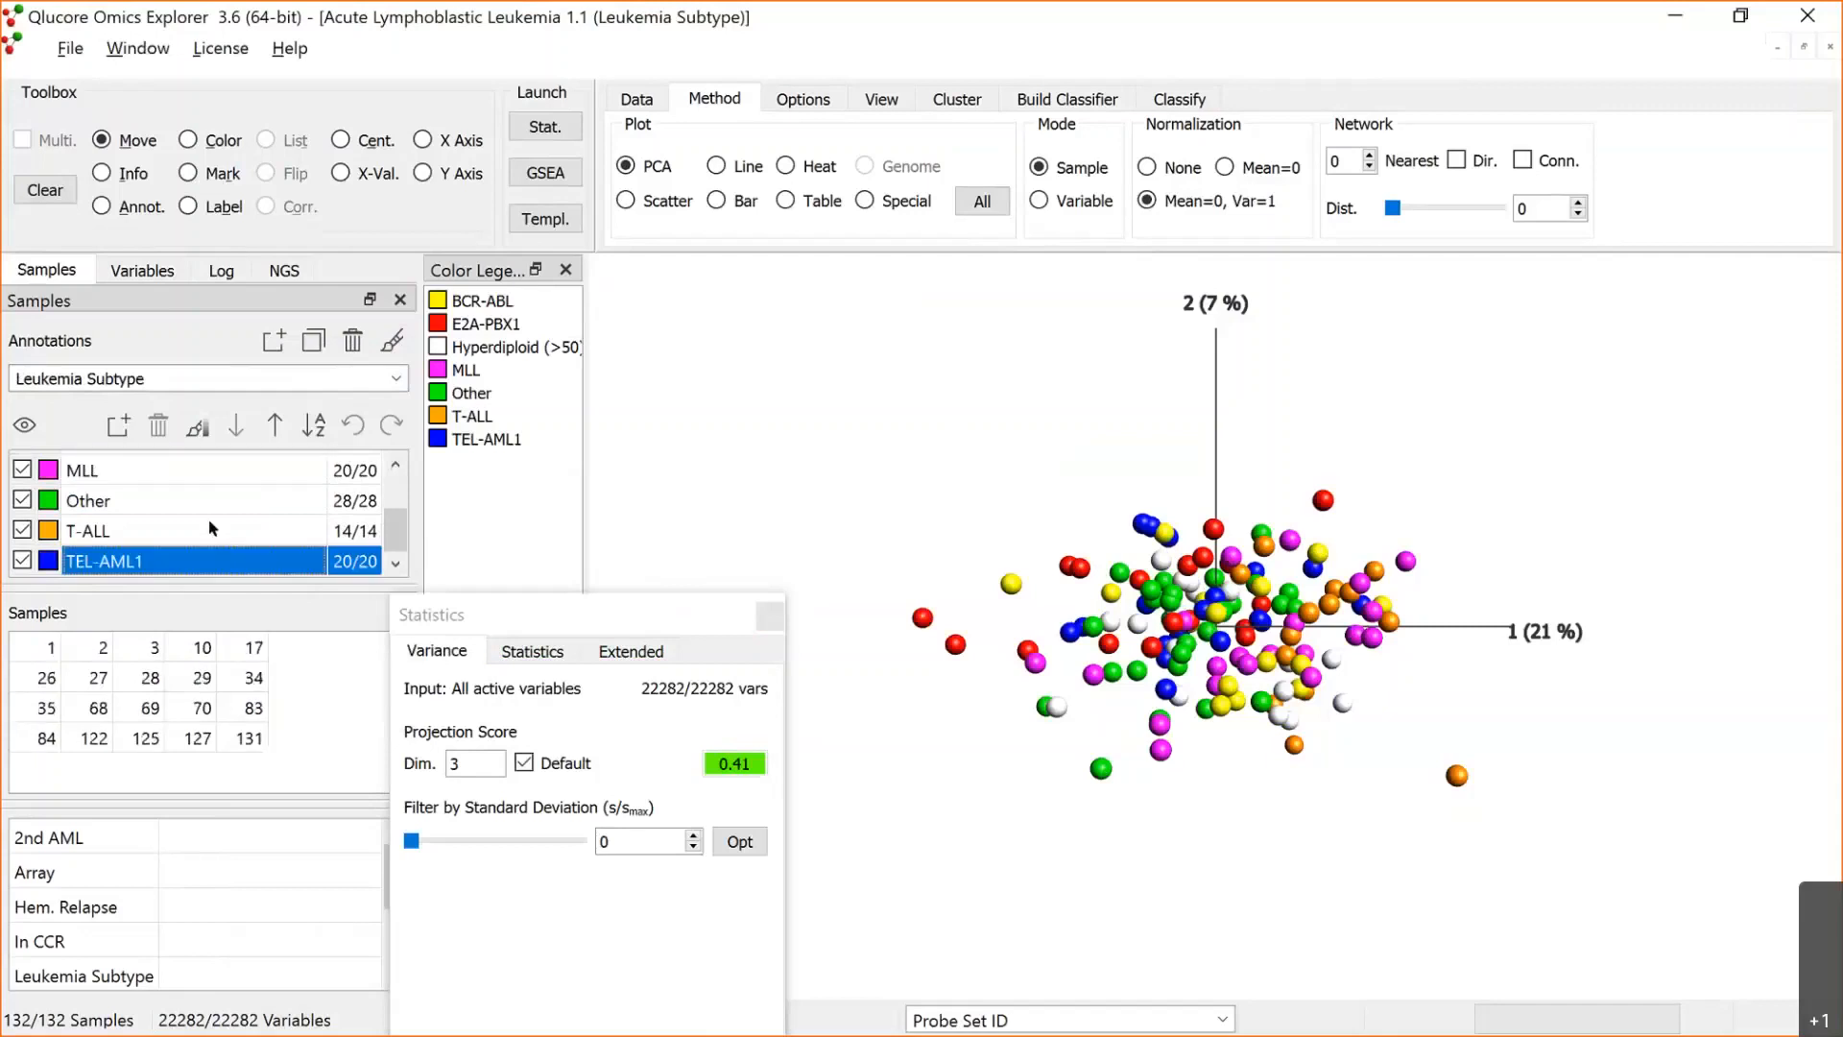
{"action": "left_click", "coordinate": [209, 527]}
{"action": "left_click", "coordinate": [213, 500]}
{"action": "left_click", "coordinate": [212, 469]}
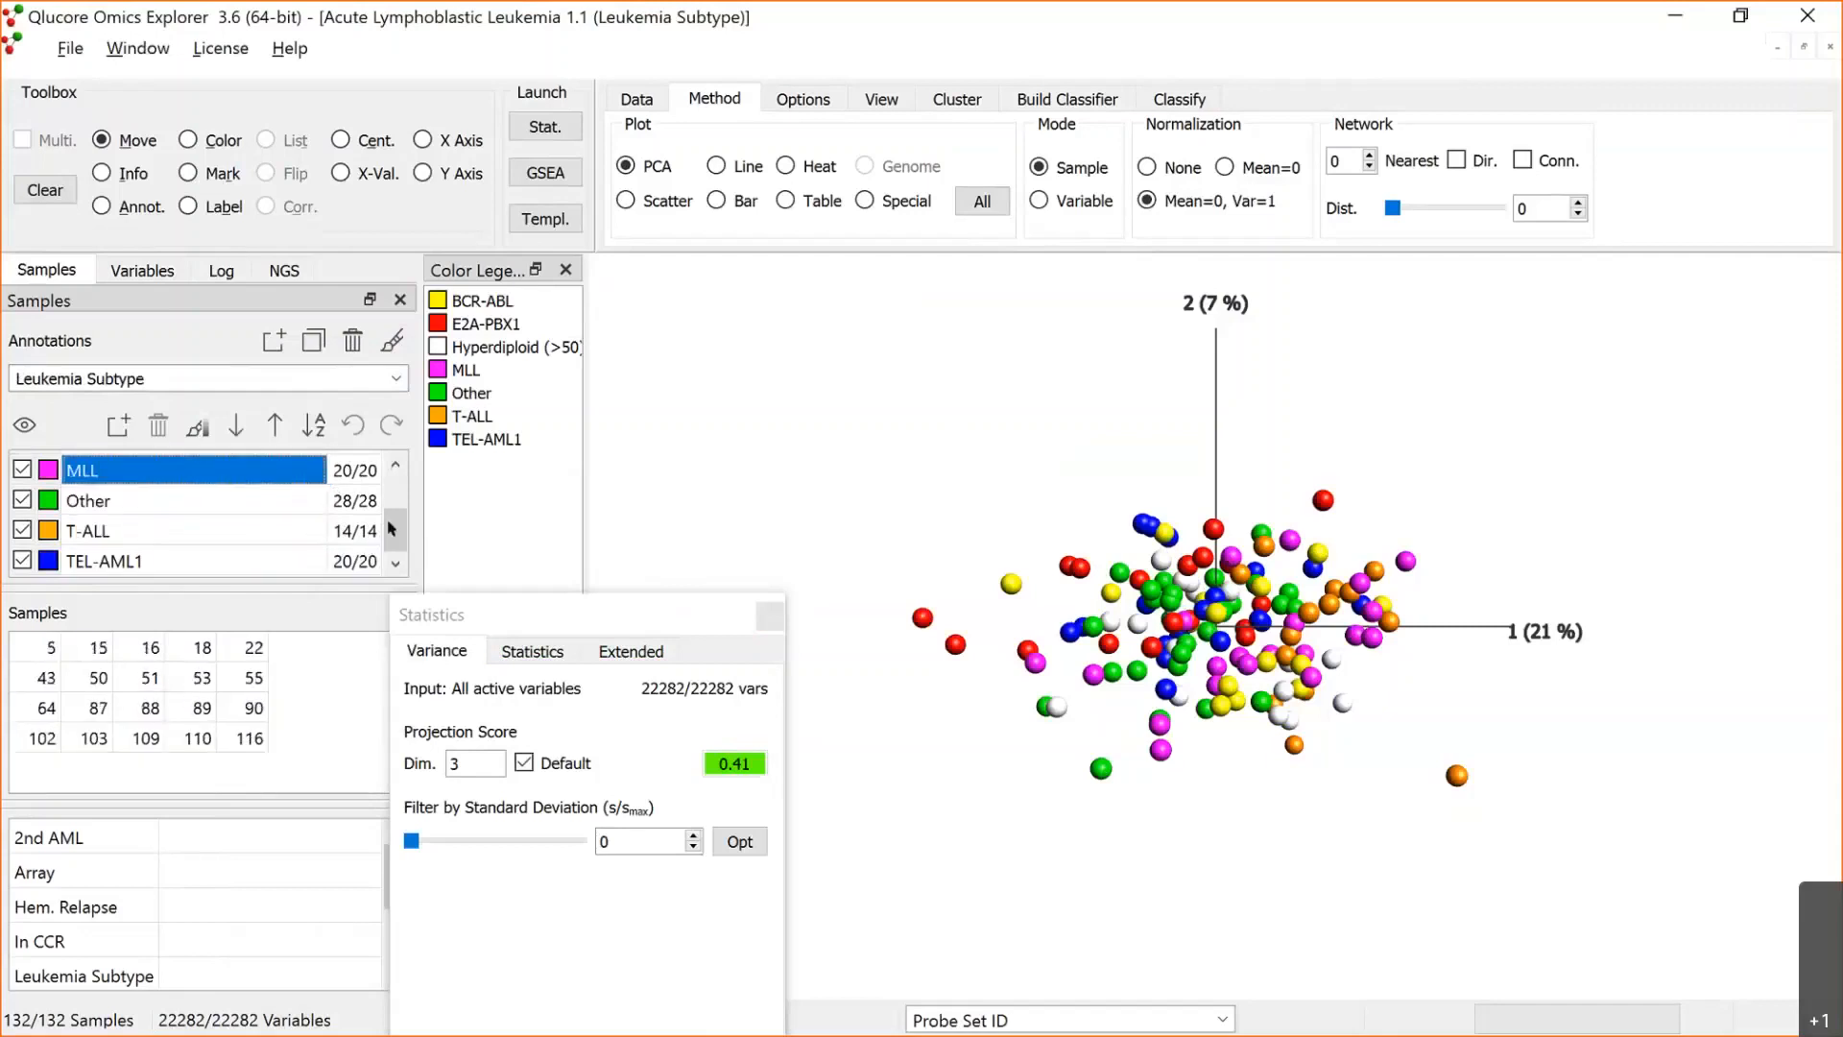
{"action": "scroll", "coordinate": [397, 486], "scroll_direction": "up", "scroll_amount": 1}
{"action": "scroll", "coordinate": [396, 486], "scroll_direction": "up", "scroll_amount": 1}
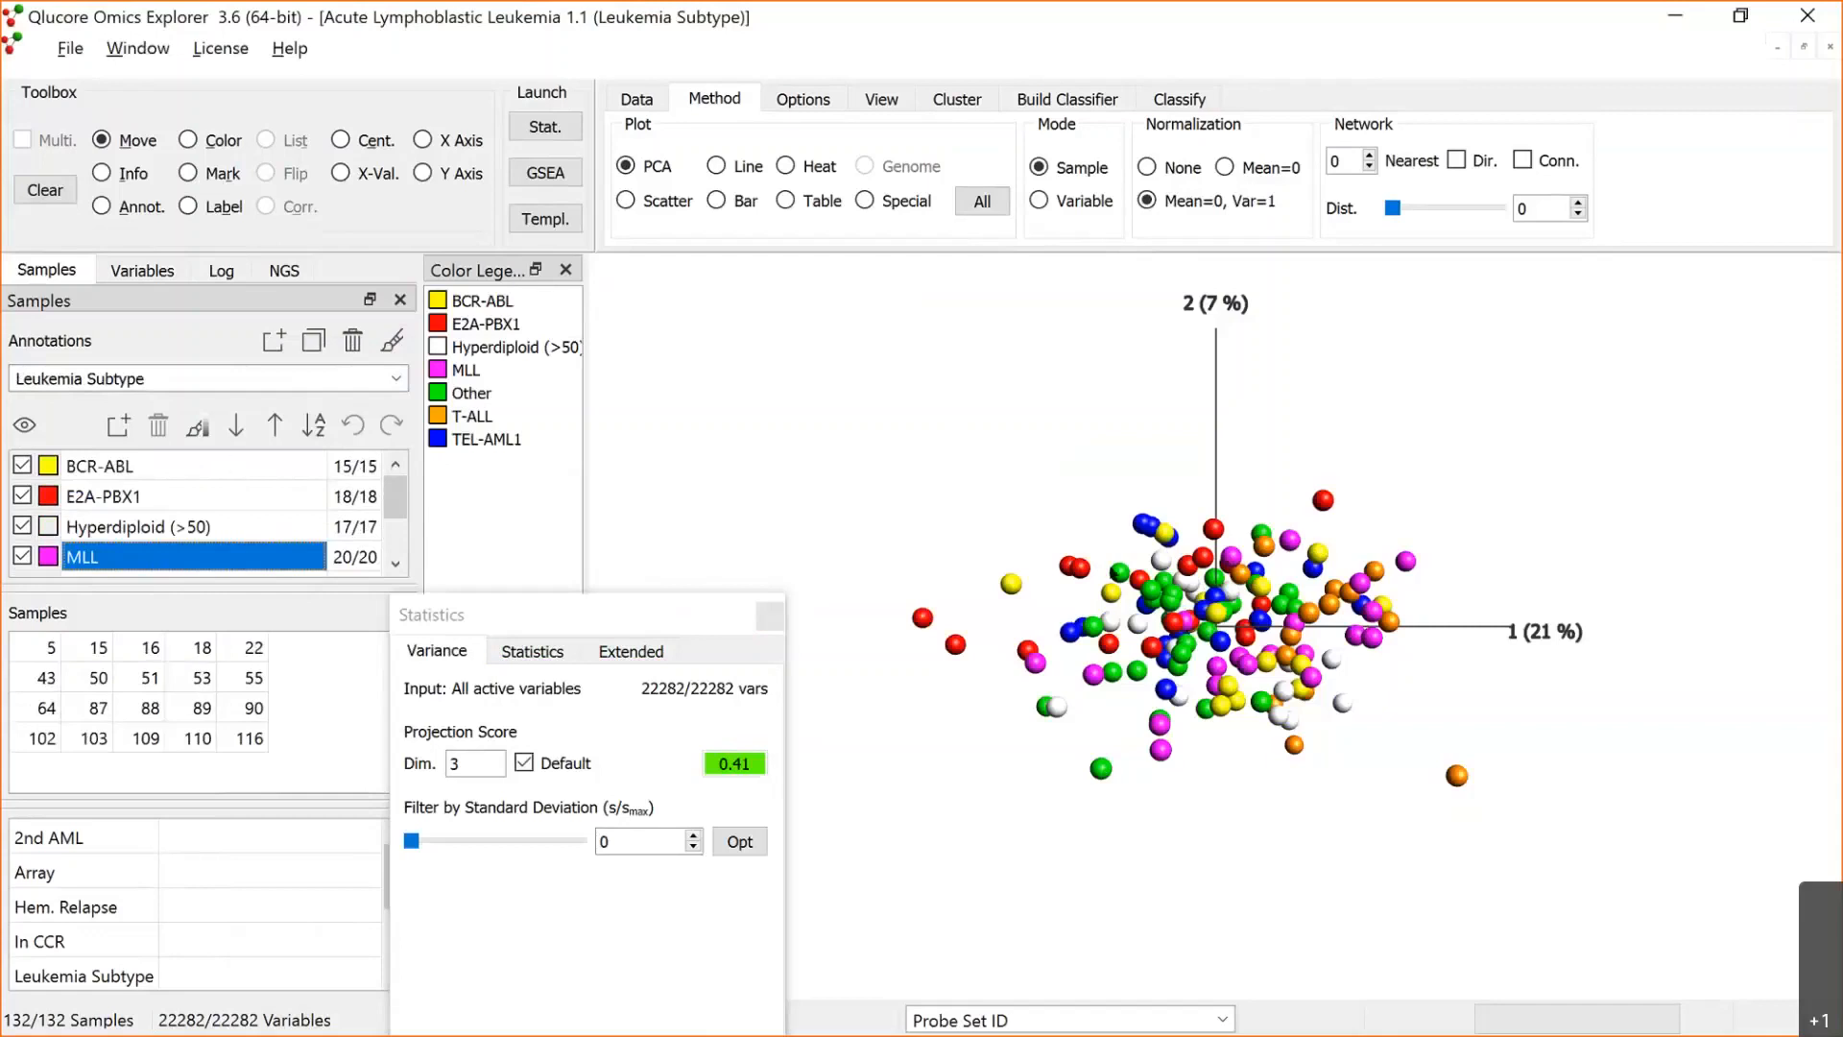
Set the statistical filter to a Two Group Comparison on Leukemia Subtype with T-ALL as the compared group.
{"action": "mouse_move", "coordinate": [1192, 640]}
{"action": "left_mouse_down"}
{"action": "mouse_move", "coordinate": [1189, 622]}
{"action": "mouse_move", "coordinate": [1206, 641]}
{"action": "left_mouse_up"}
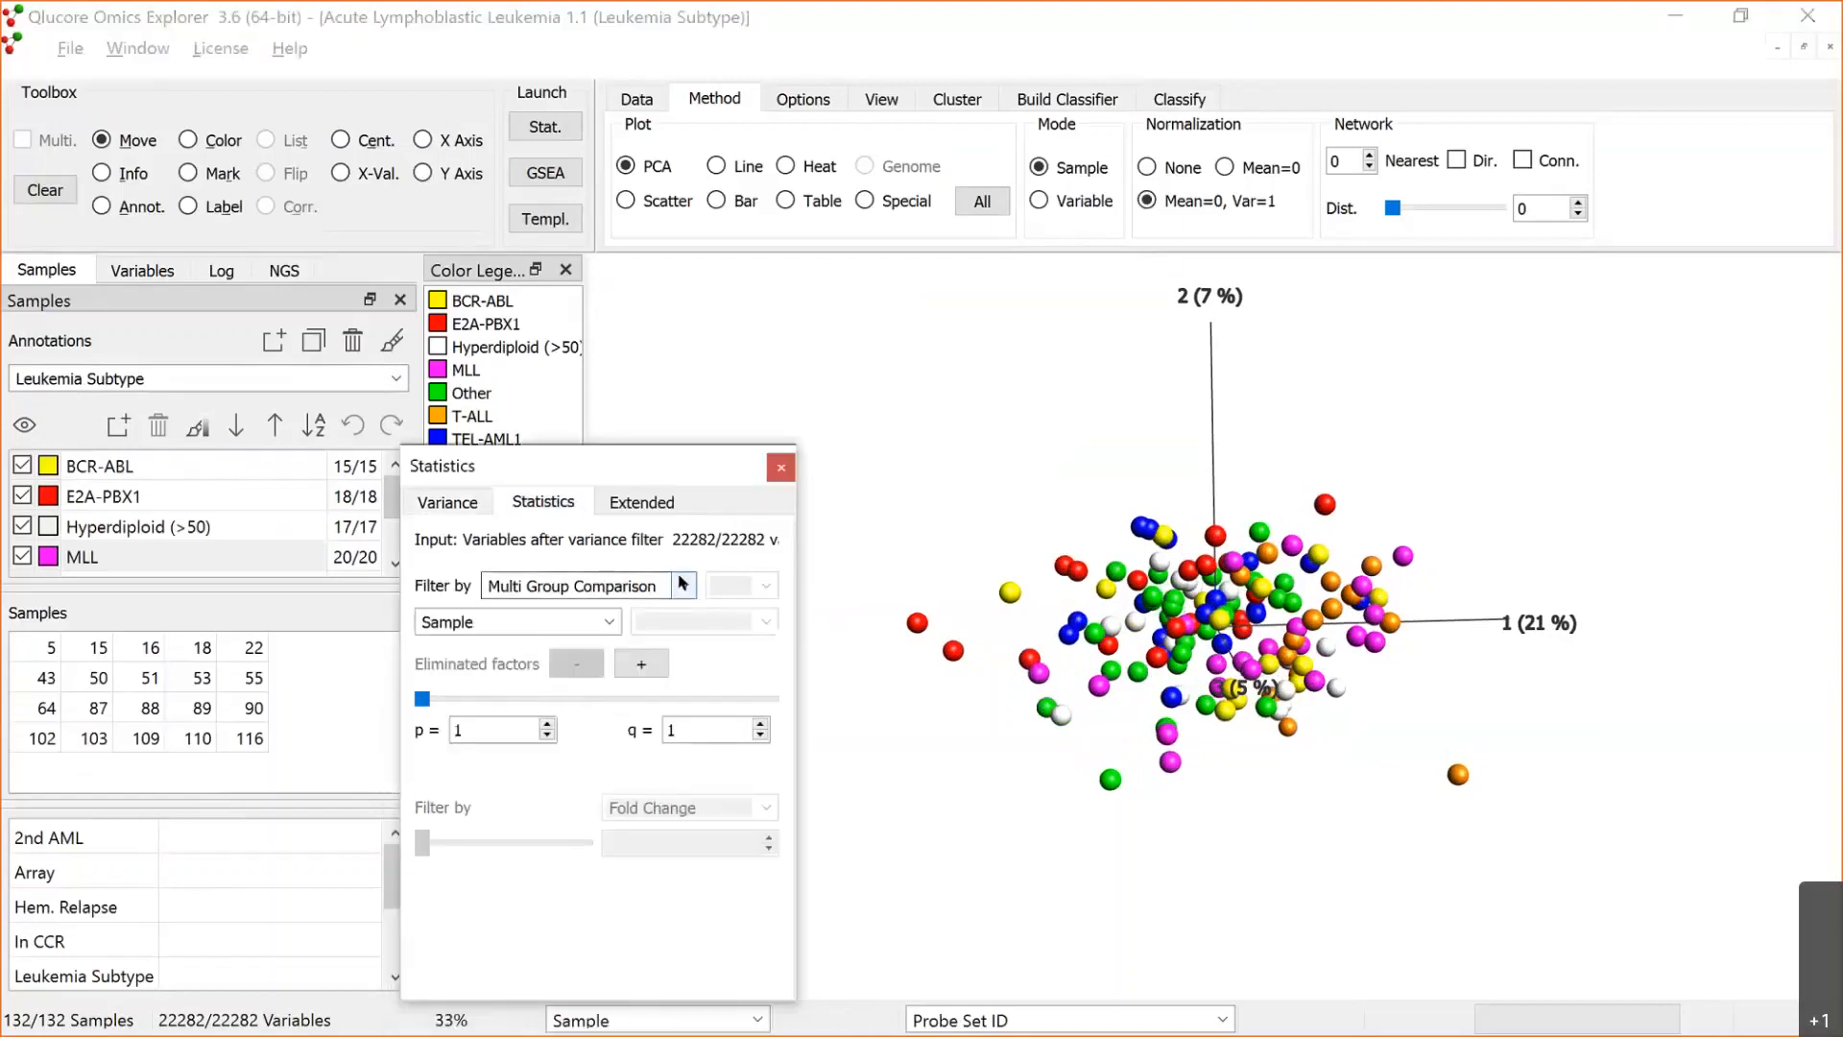
{"action": "left_click", "coordinate": [683, 587]}
{"action": "left_click", "coordinate": [650, 610]}
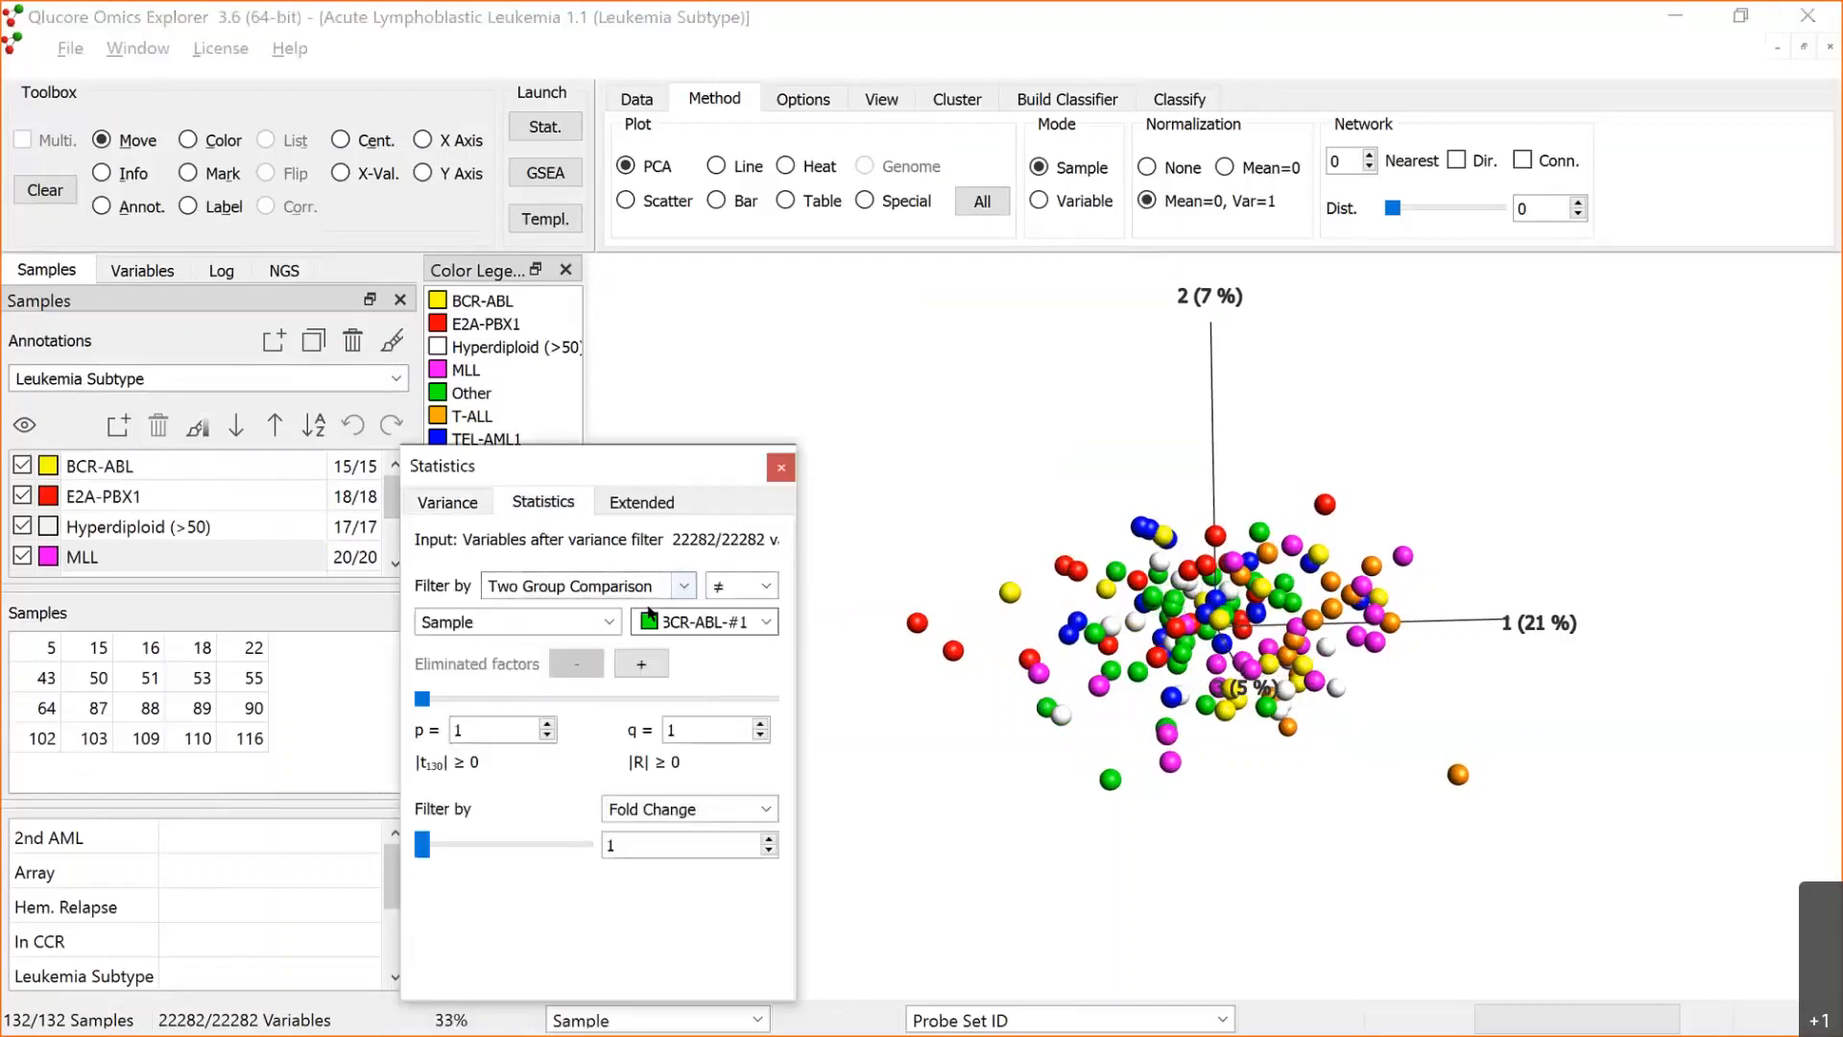
{"action": "left_click", "coordinate": [608, 624]}
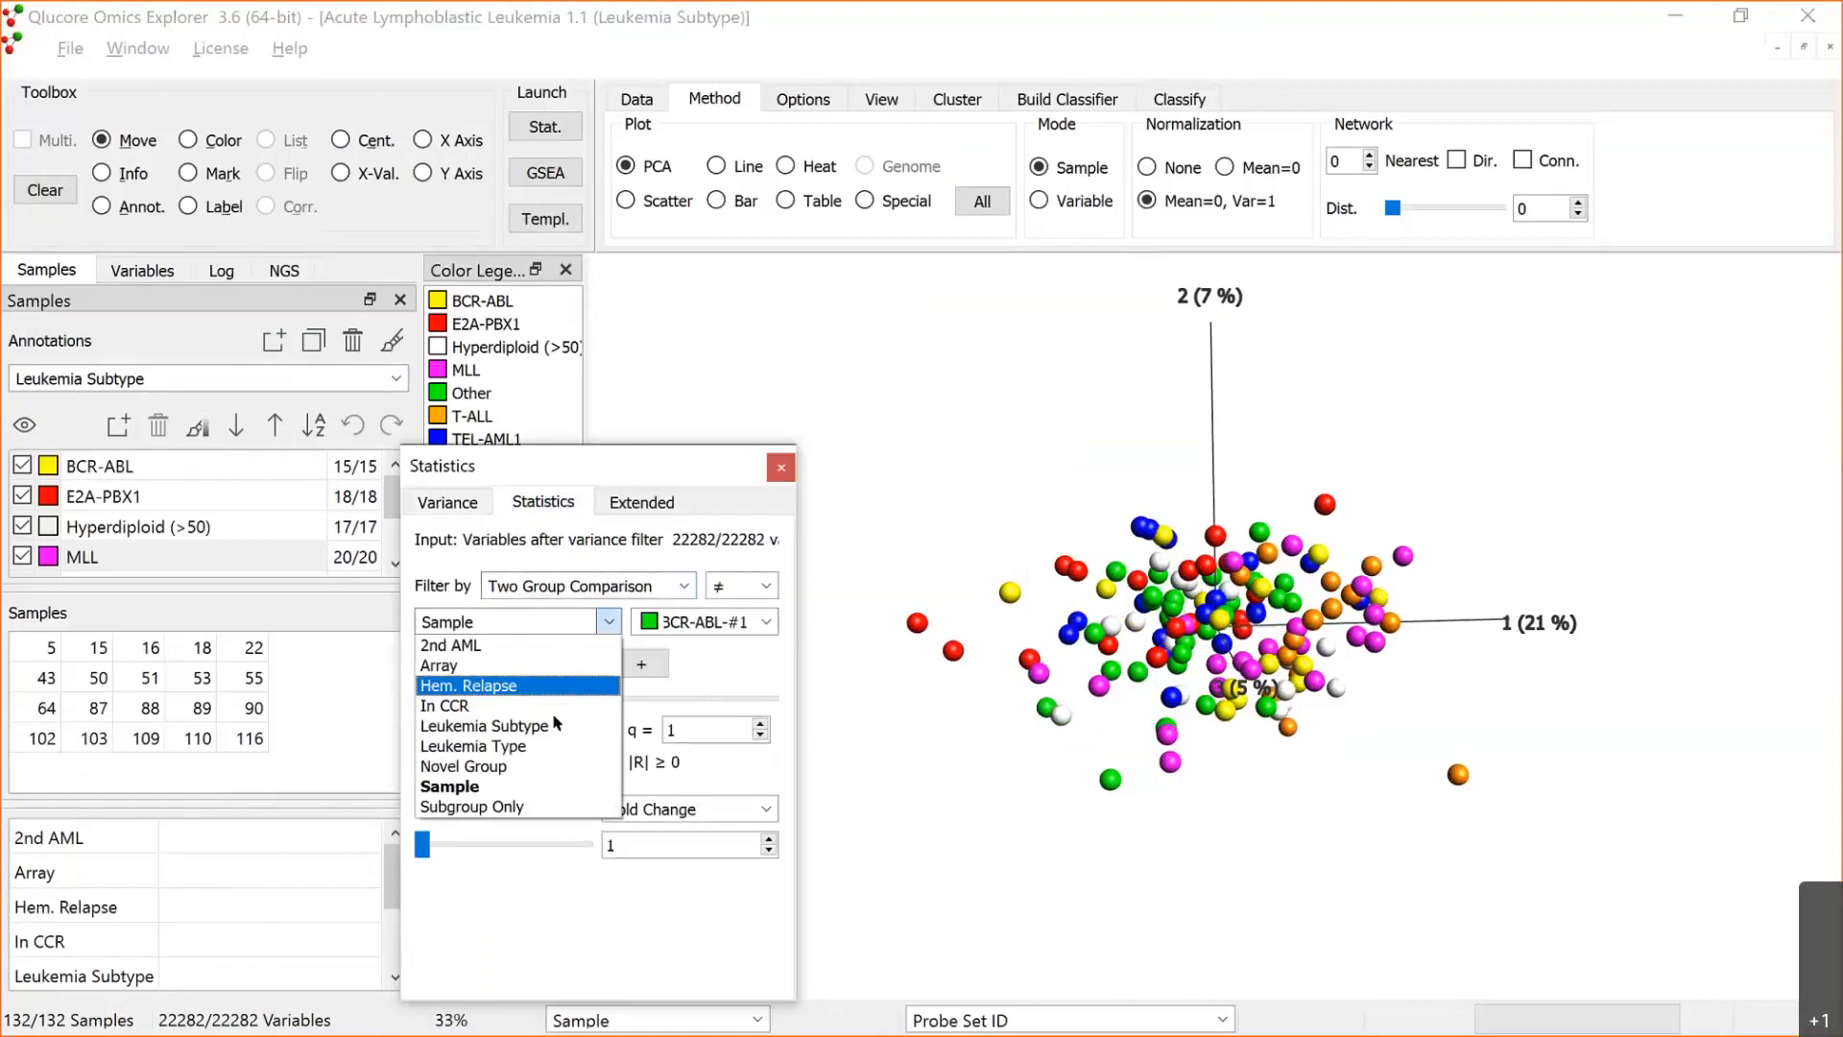
{"action": "left_click", "coordinate": [555, 726]}
{"action": "left_click", "coordinate": [766, 623]}
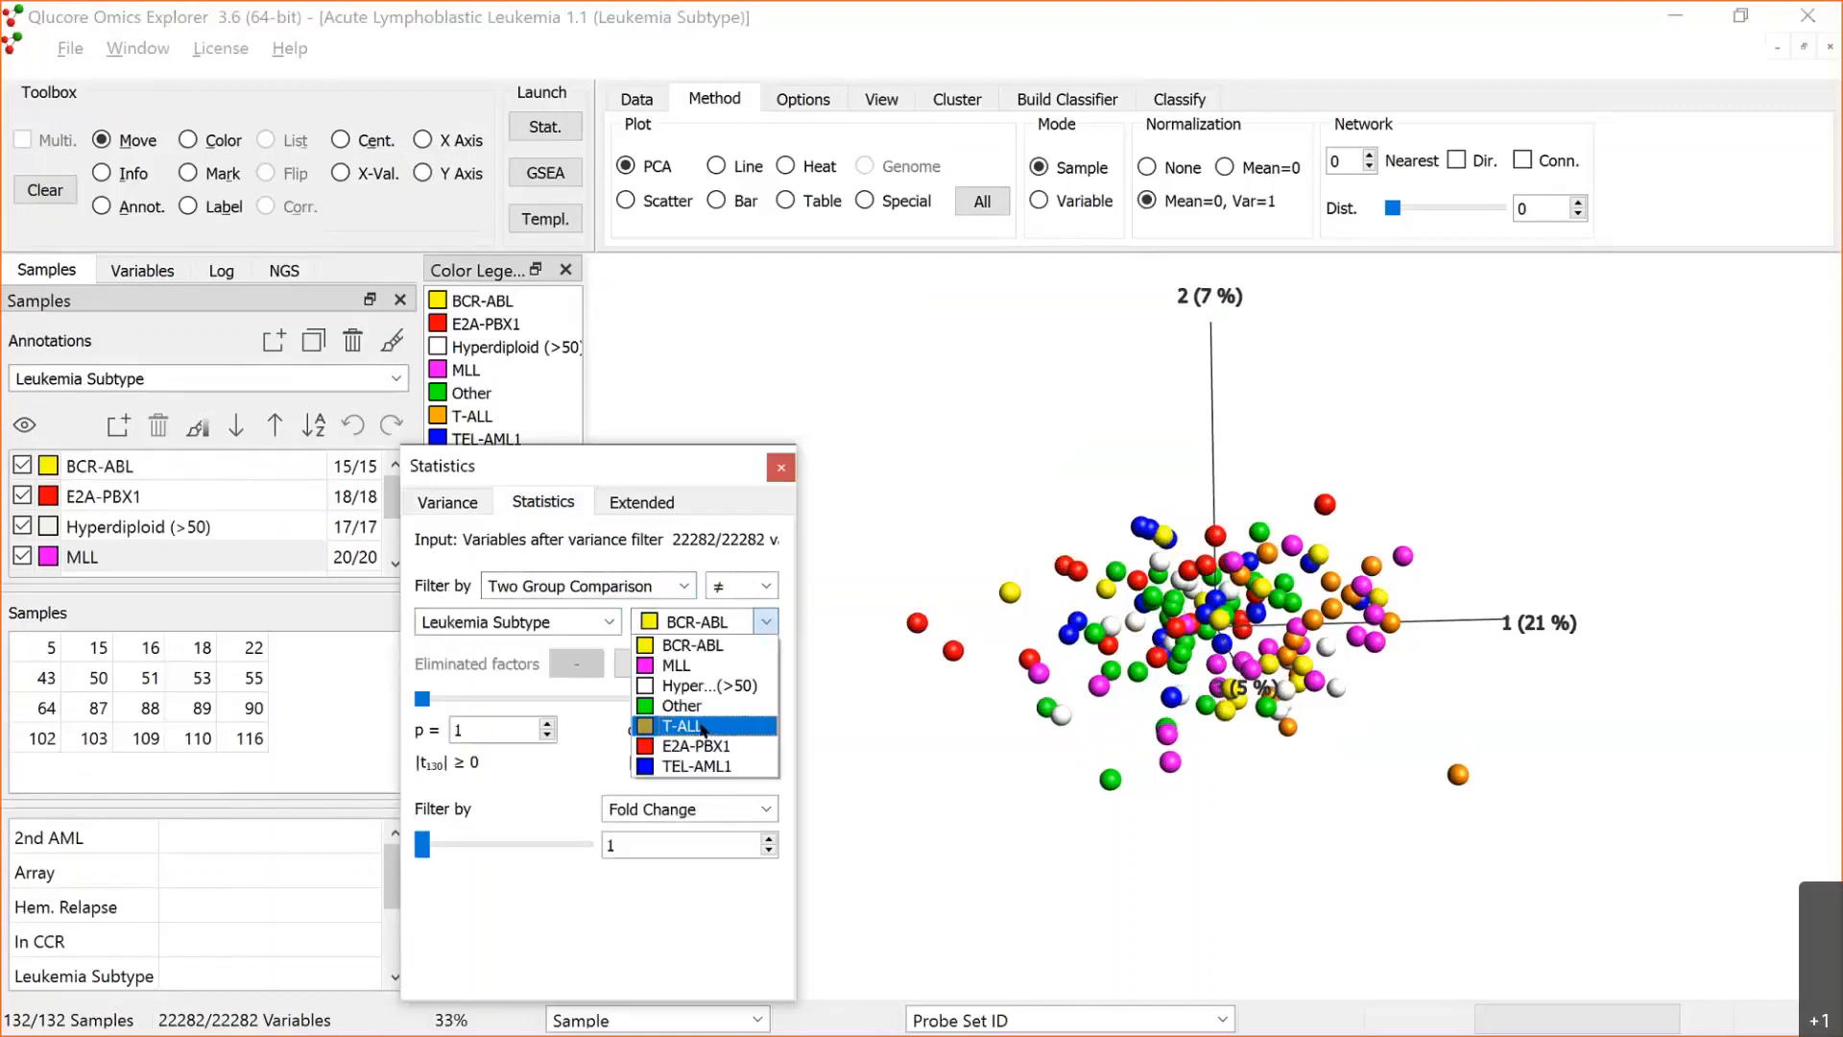
{"action": "left_click", "coordinate": [704, 728]}
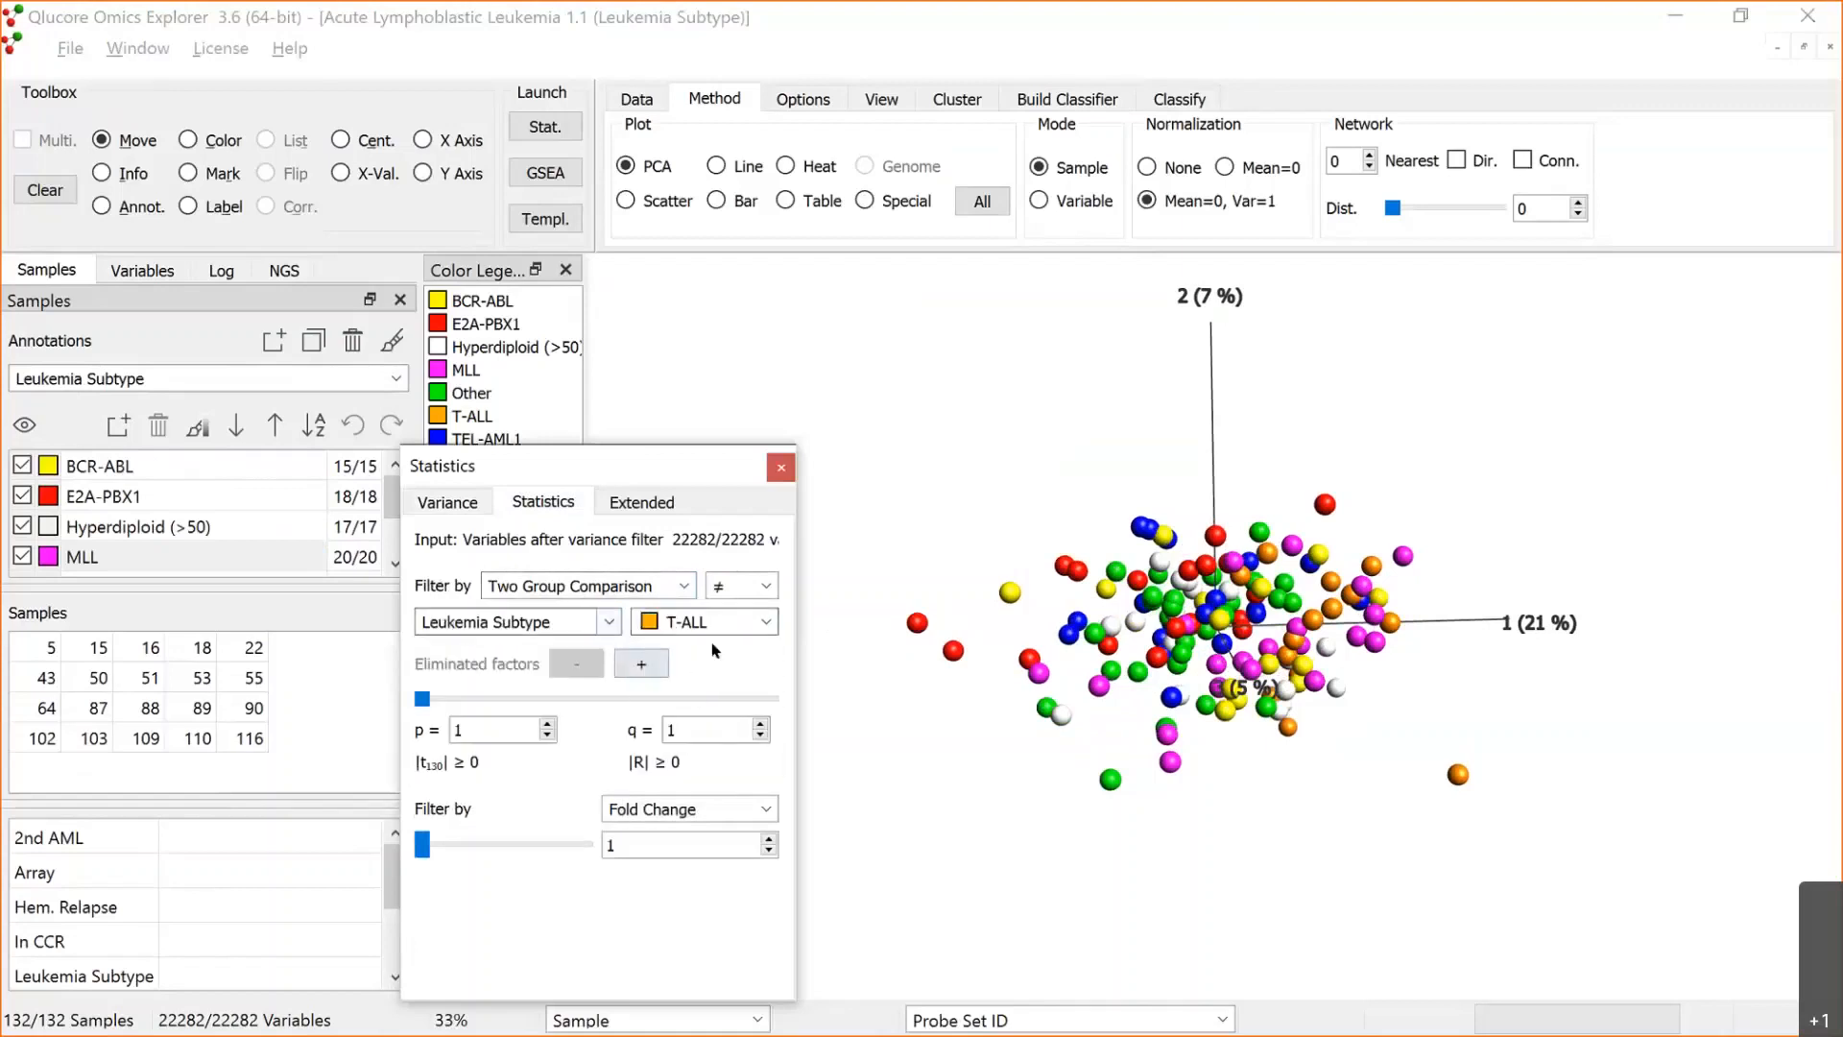
Tighten the T-ALL comparison's p-value cutoff to 5.4e-6 and show the IDs in the active variable list.
{"action": "left_click_drag", "start_coordinate": [425, 696], "coordinate": [539, 698]}
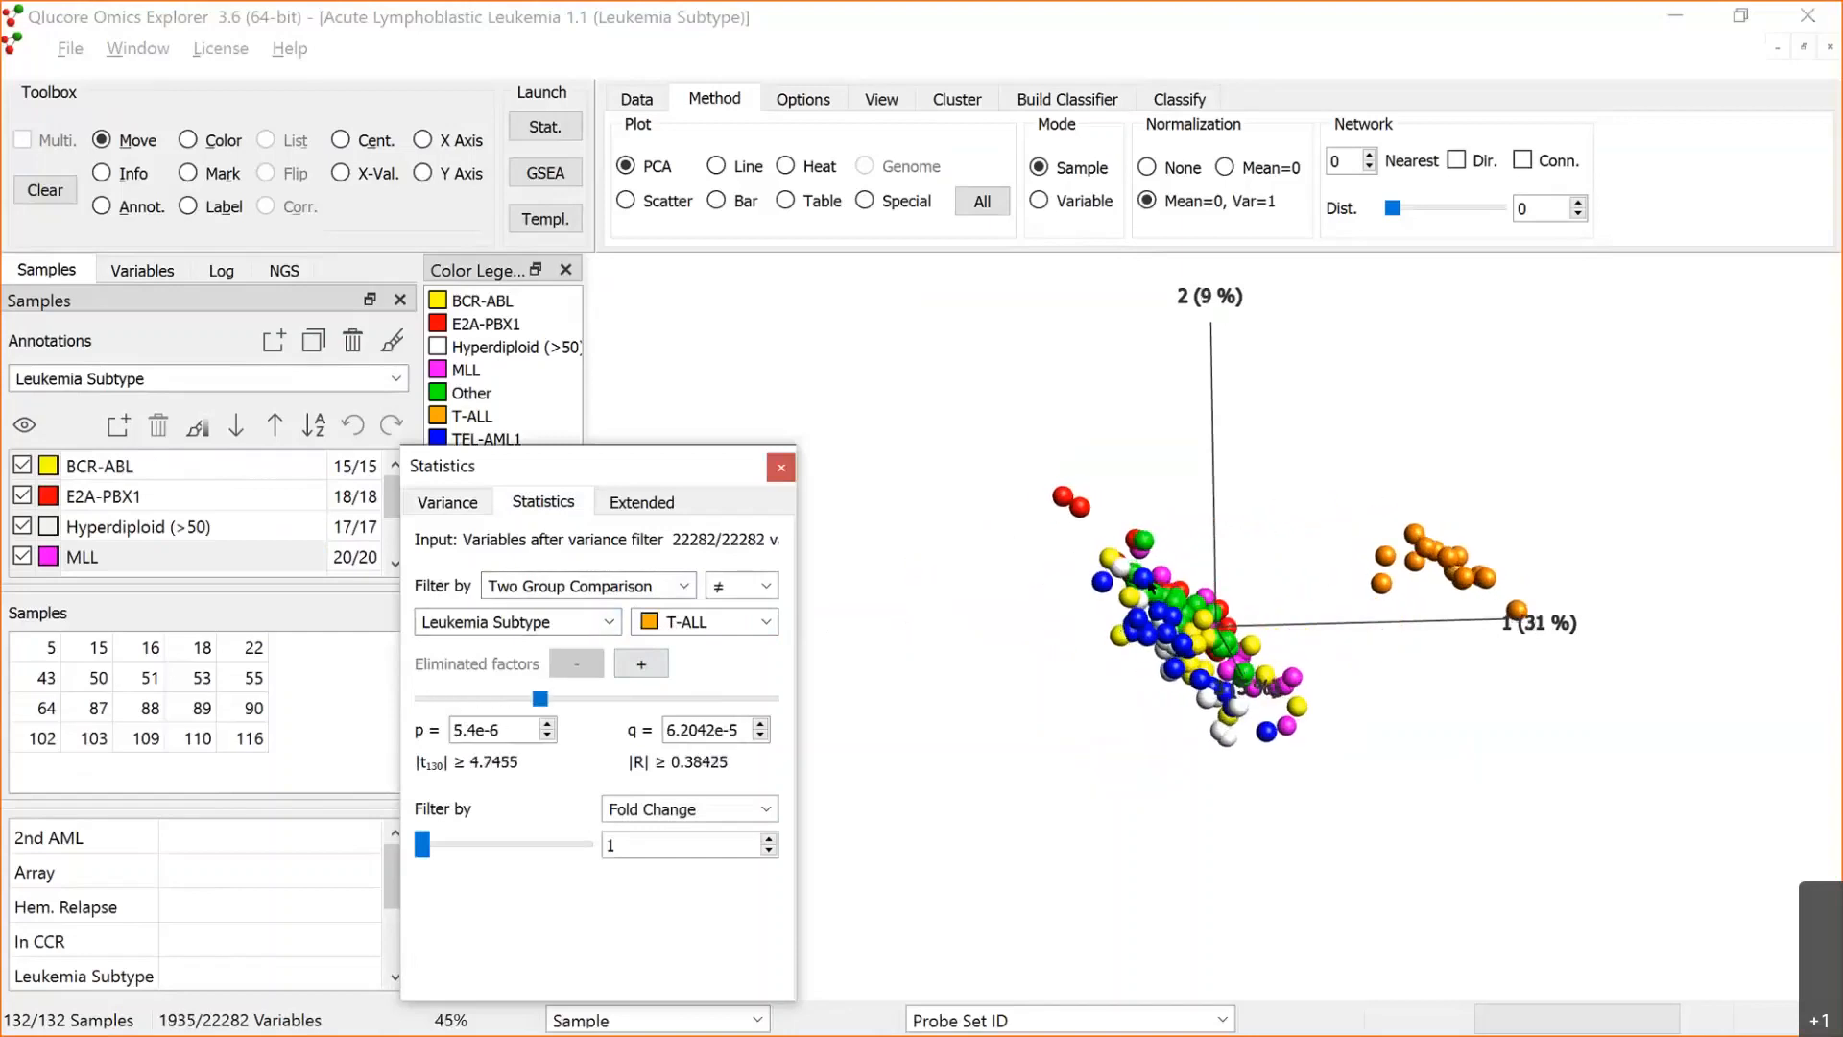
{"action": "left_click_drag", "start_coordinate": [1151, 587], "coordinate": [1156, 523]}
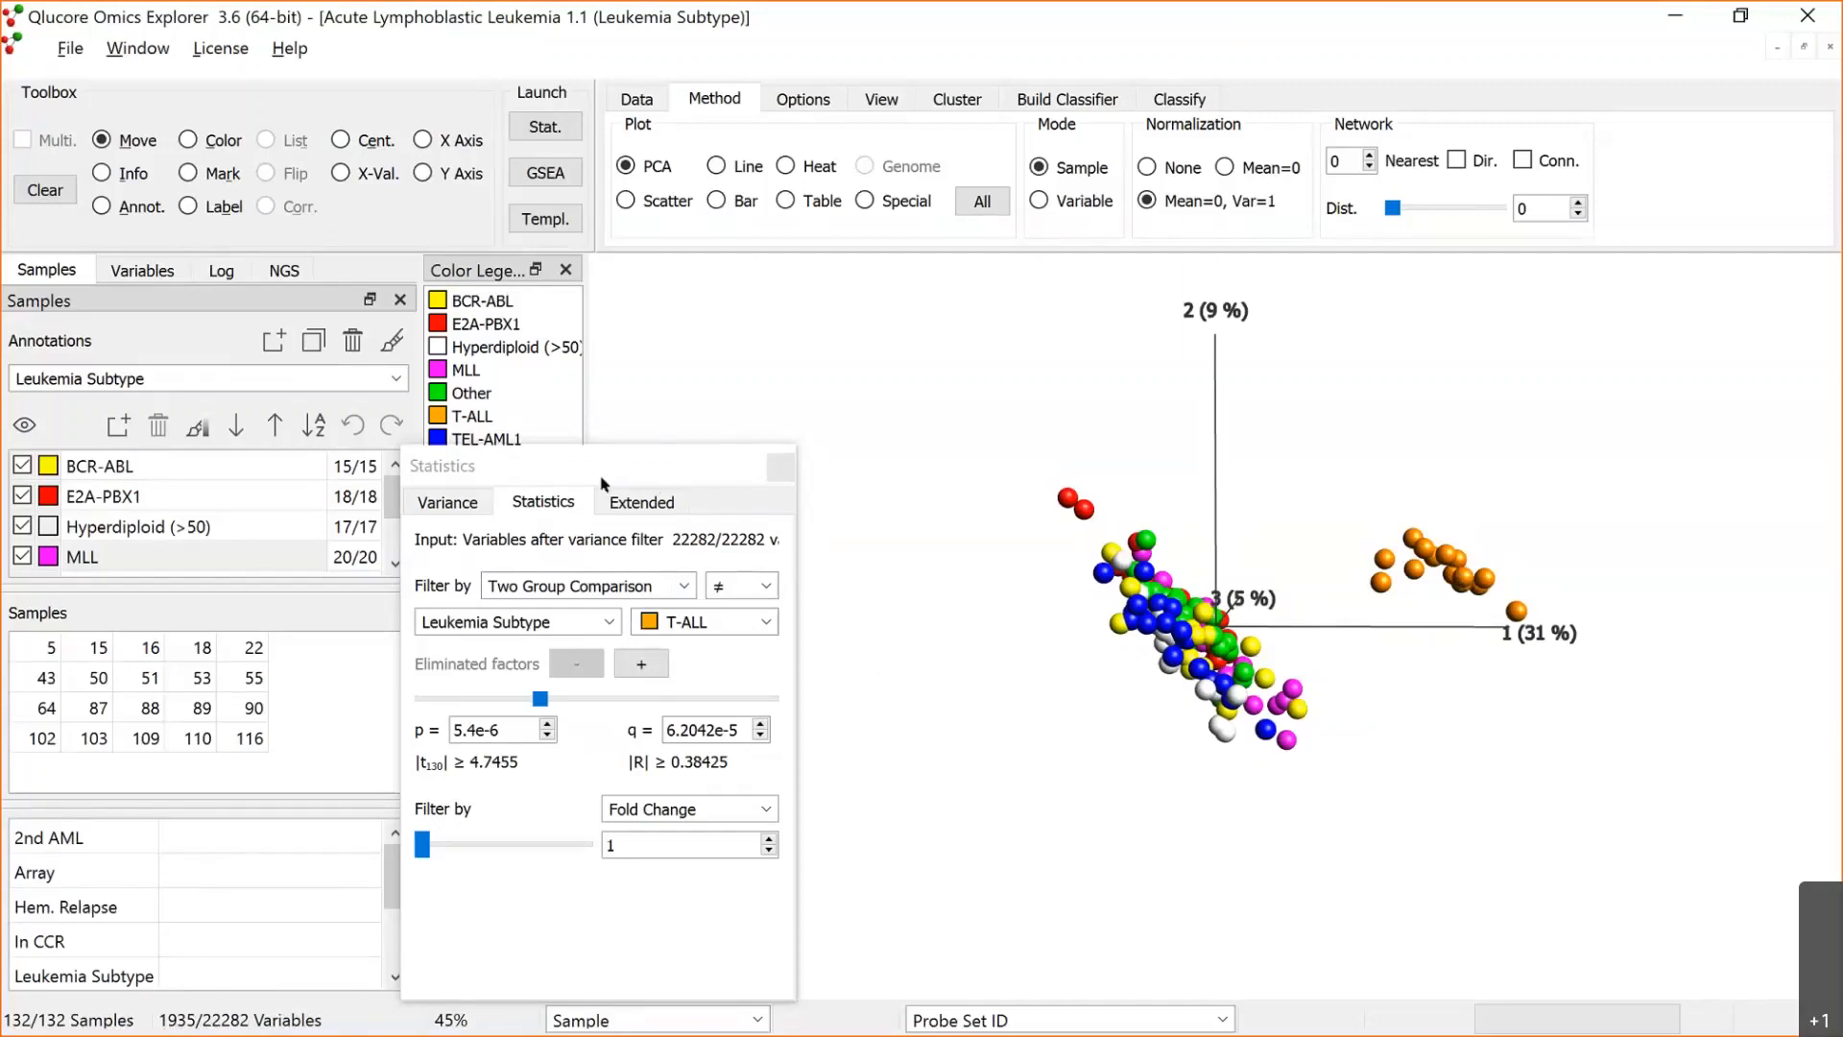
{"action": "left_click", "coordinate": [688, 475]}
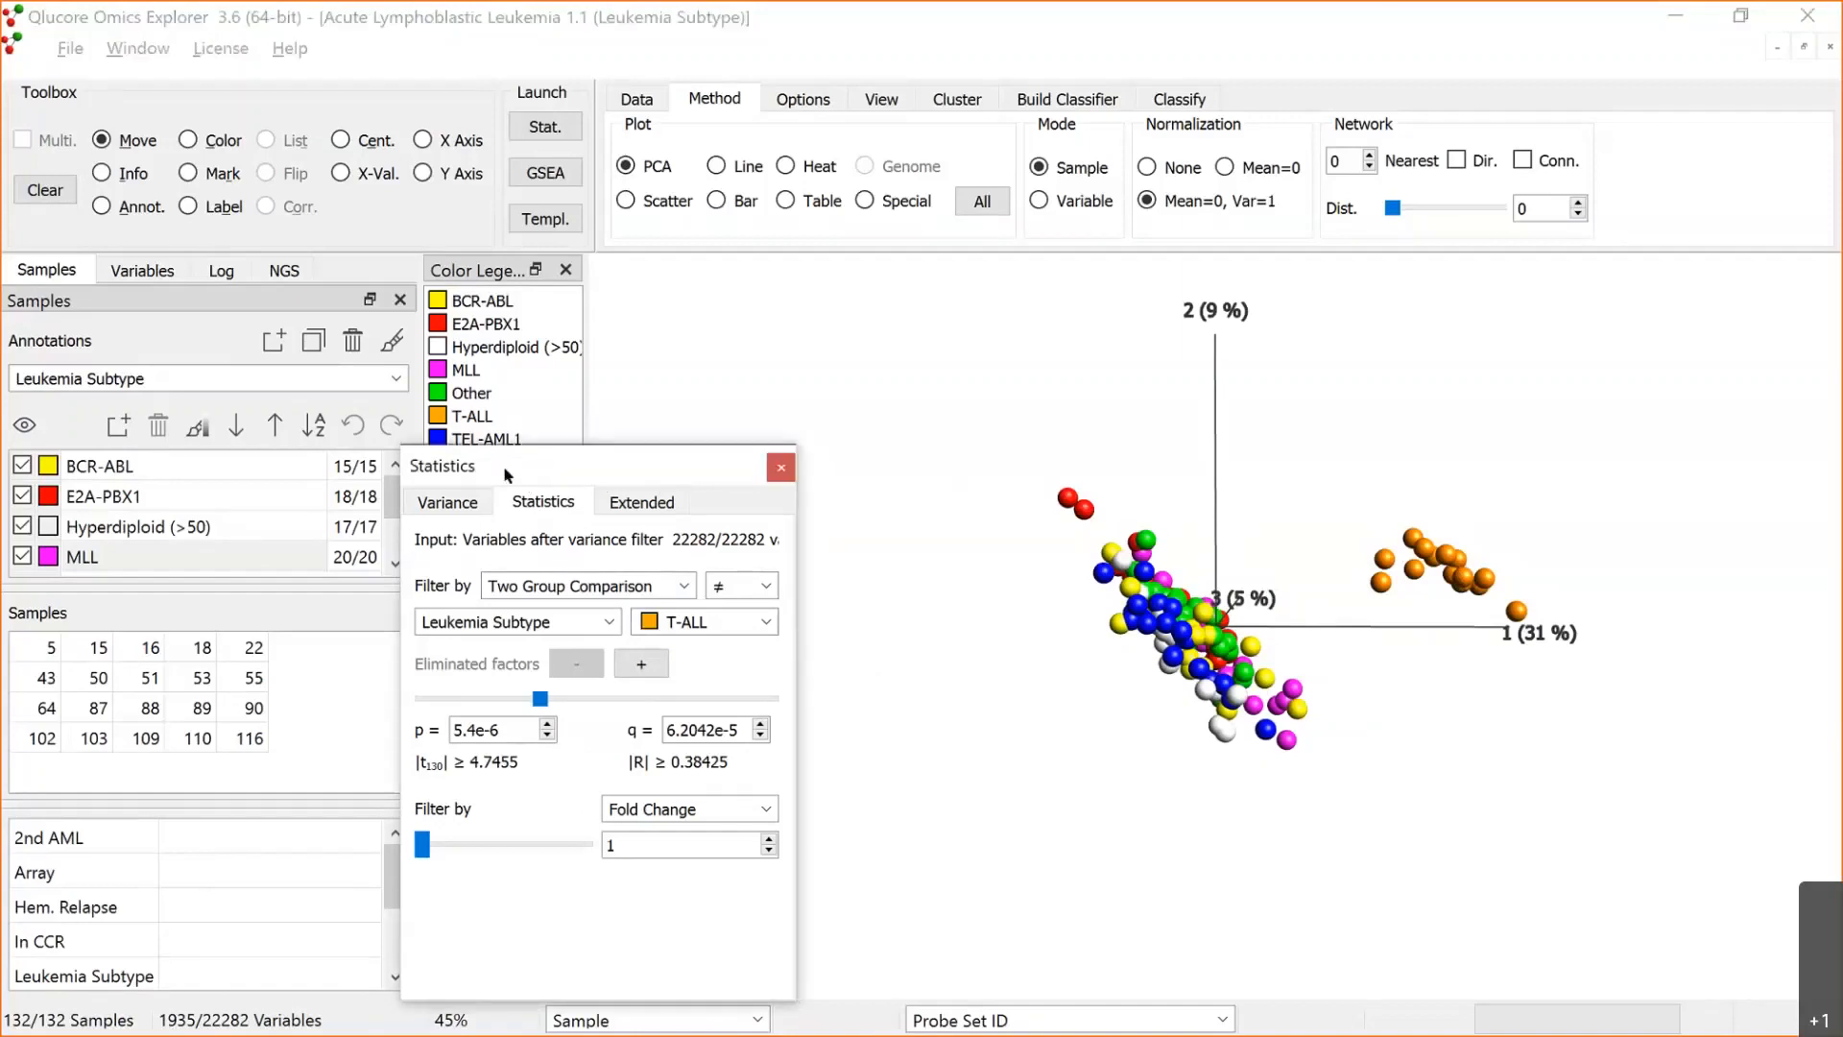
{"action": "left_click_drag", "start_coordinate": [507, 474], "coordinate": [275, 531]}
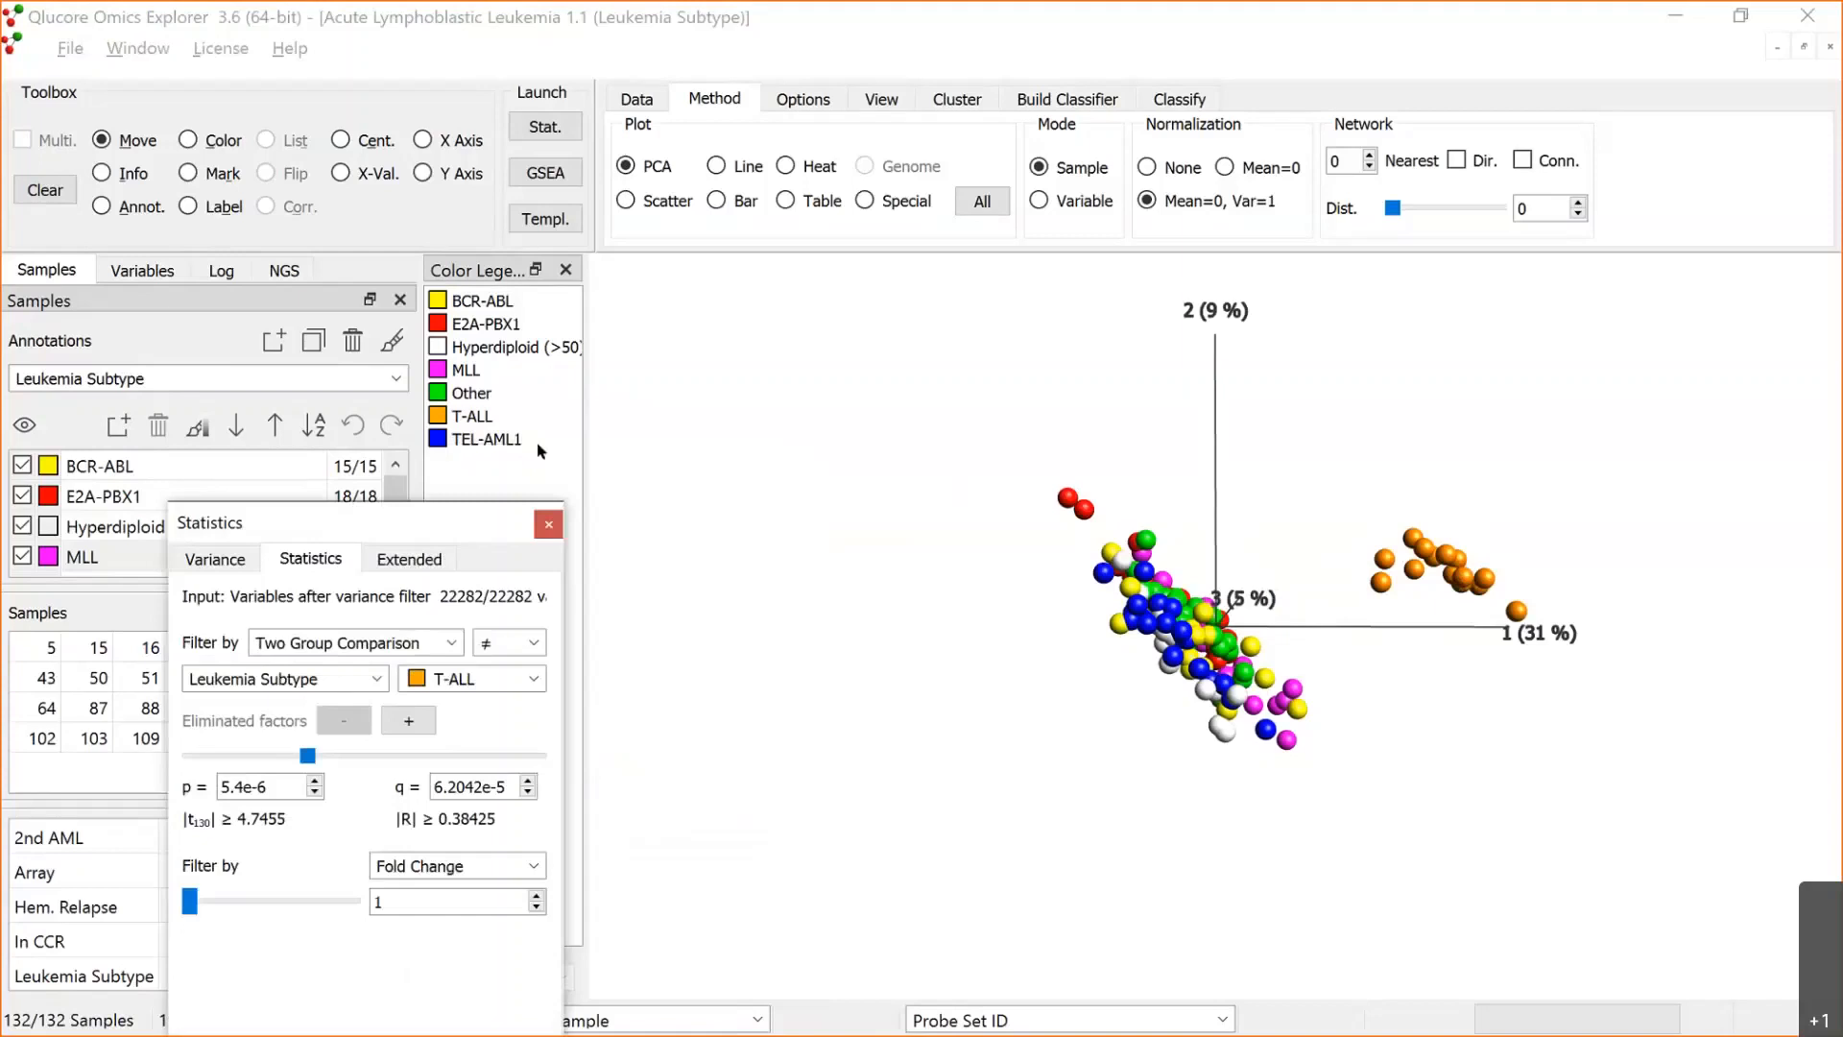
{"action": "left_click_drag", "start_coordinate": [360, 520], "coordinate": [539, 470]}
{"action": "left_click", "coordinate": [131, 272]}
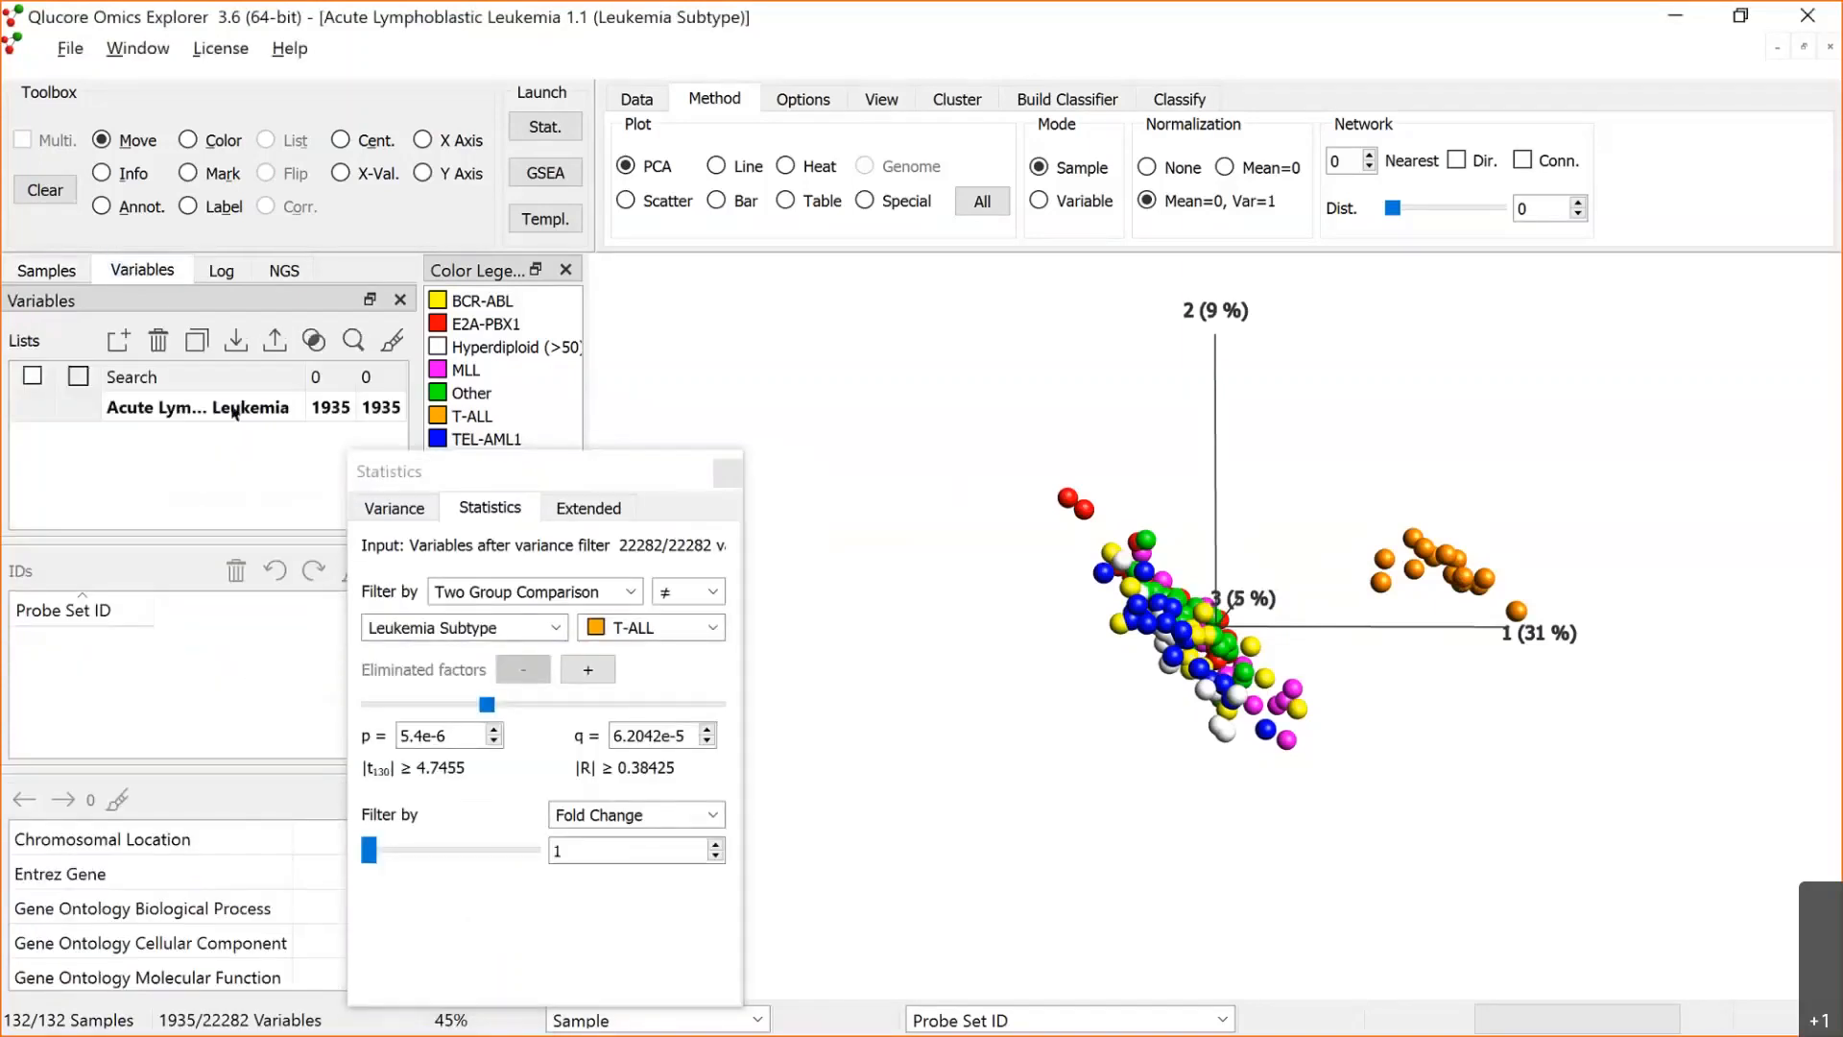
{"action": "left_click", "coordinate": [235, 411]}
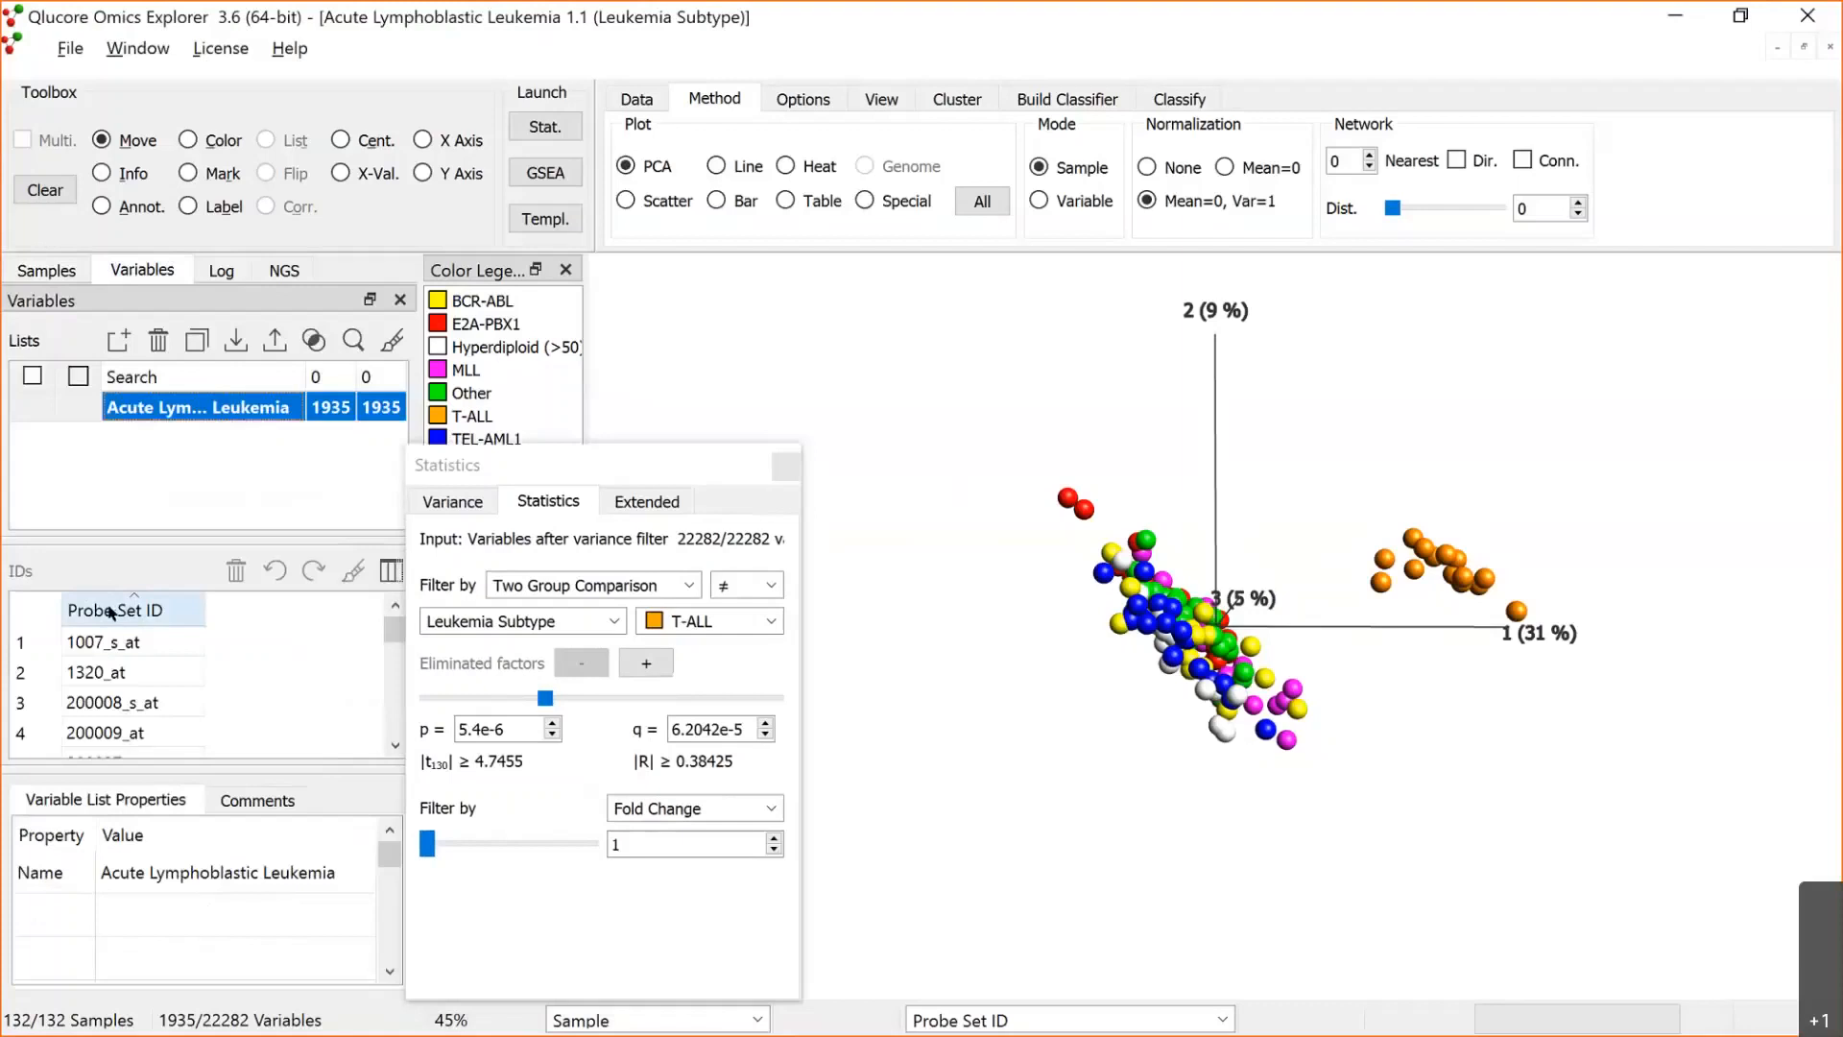
Change the data set's variable identifier to Gene Symbol.
{"action": "left_click", "coordinate": [634, 99]}
{"action": "left_click", "coordinate": [636, 108]}
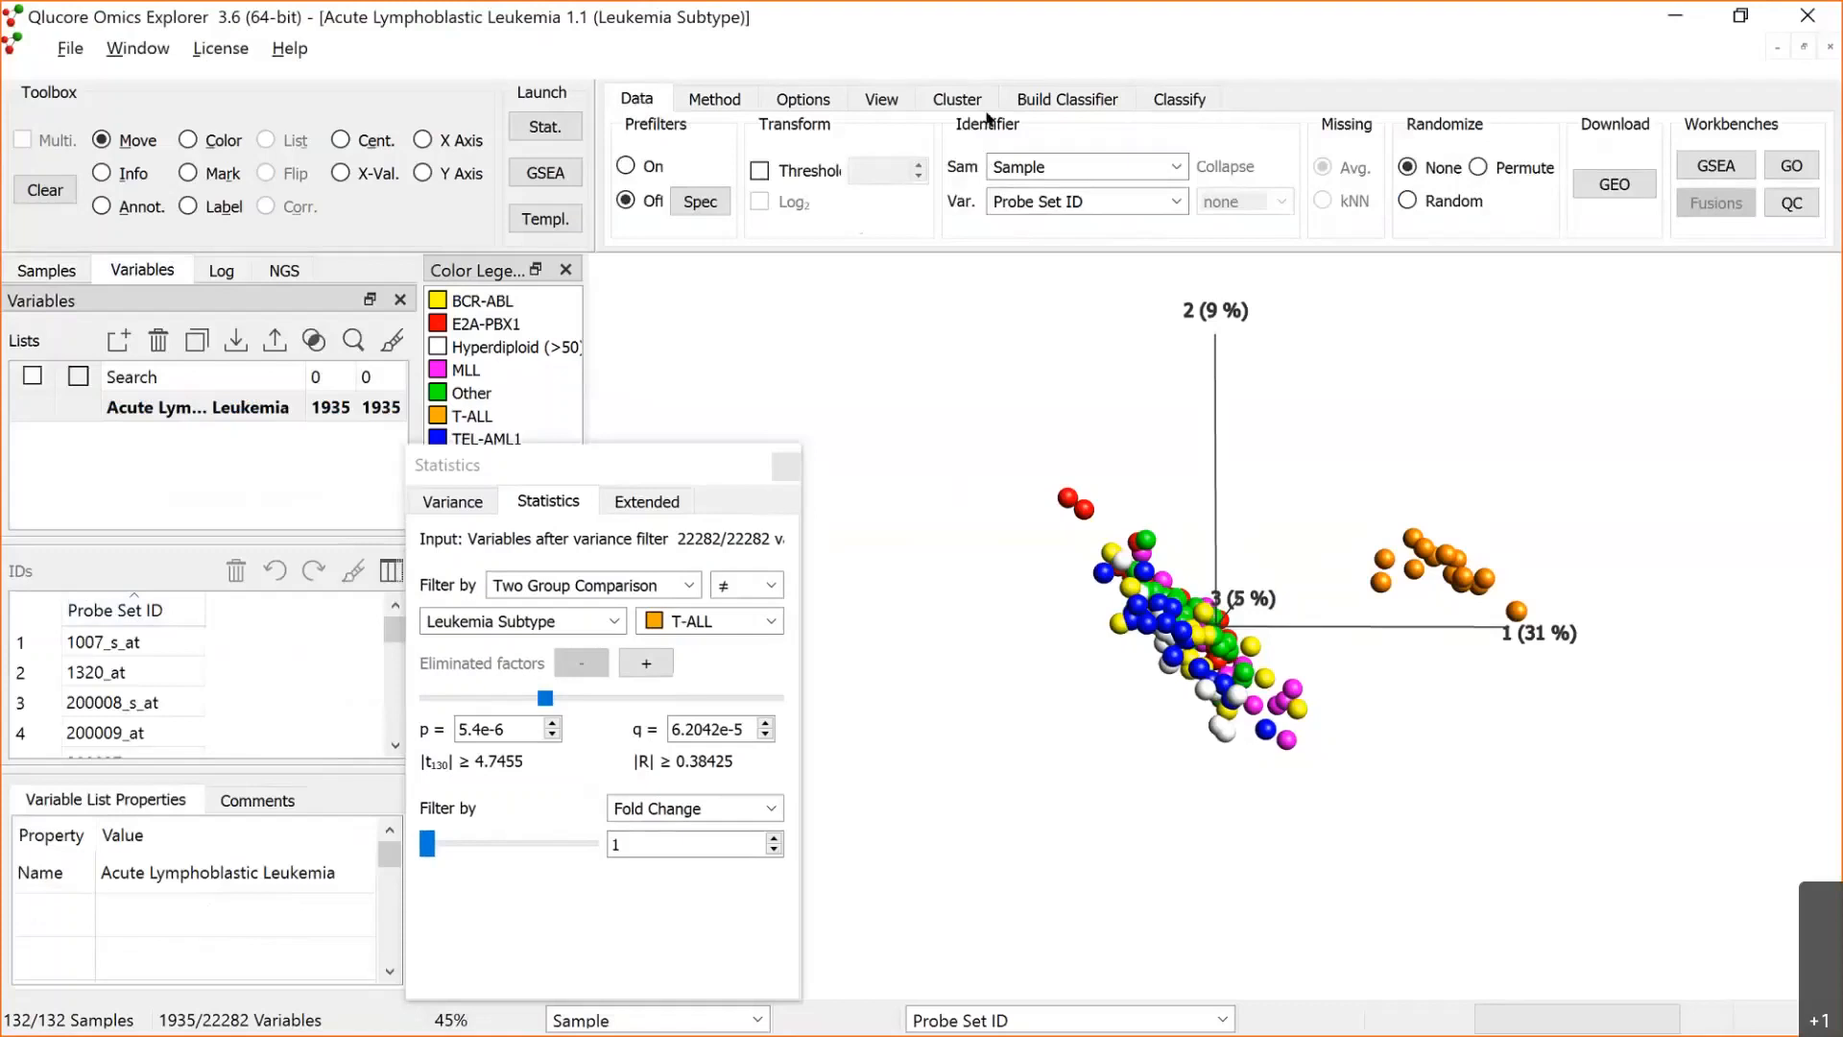
{"action": "left_click", "coordinate": [1172, 202]}
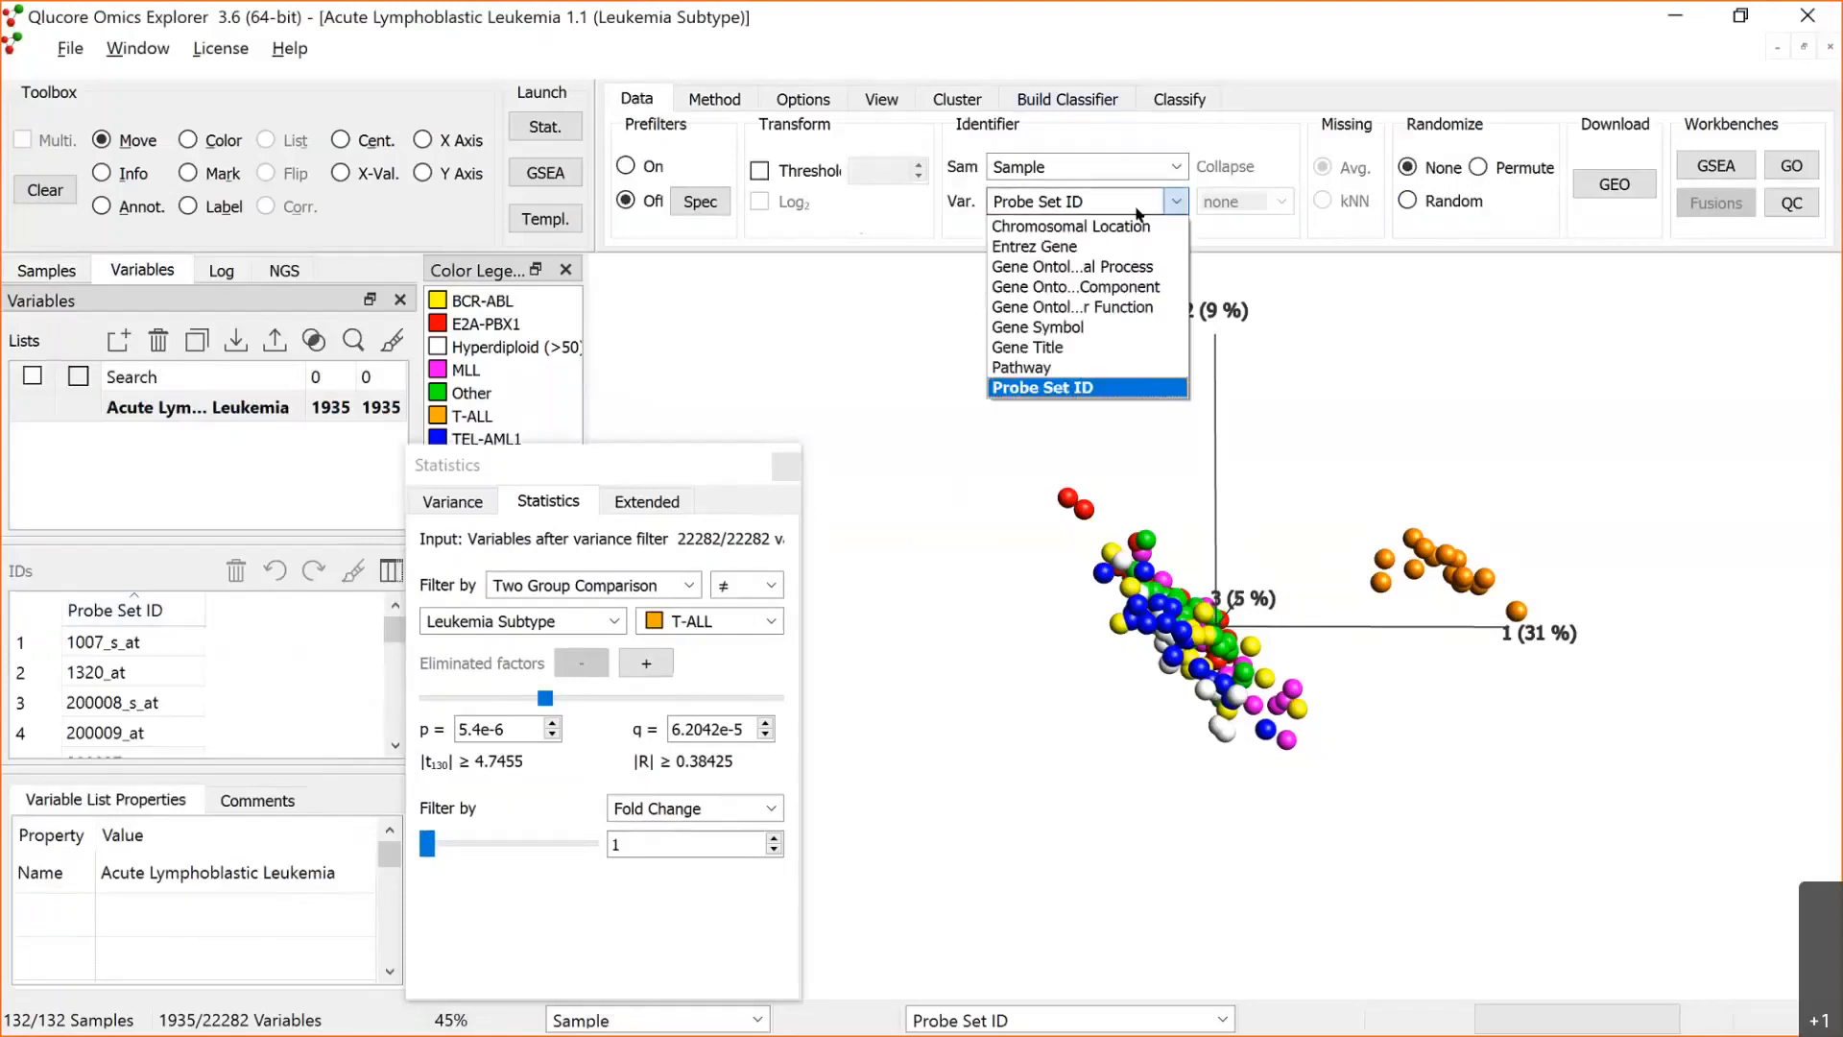
{"action": "left_click", "coordinate": [1071, 327]}
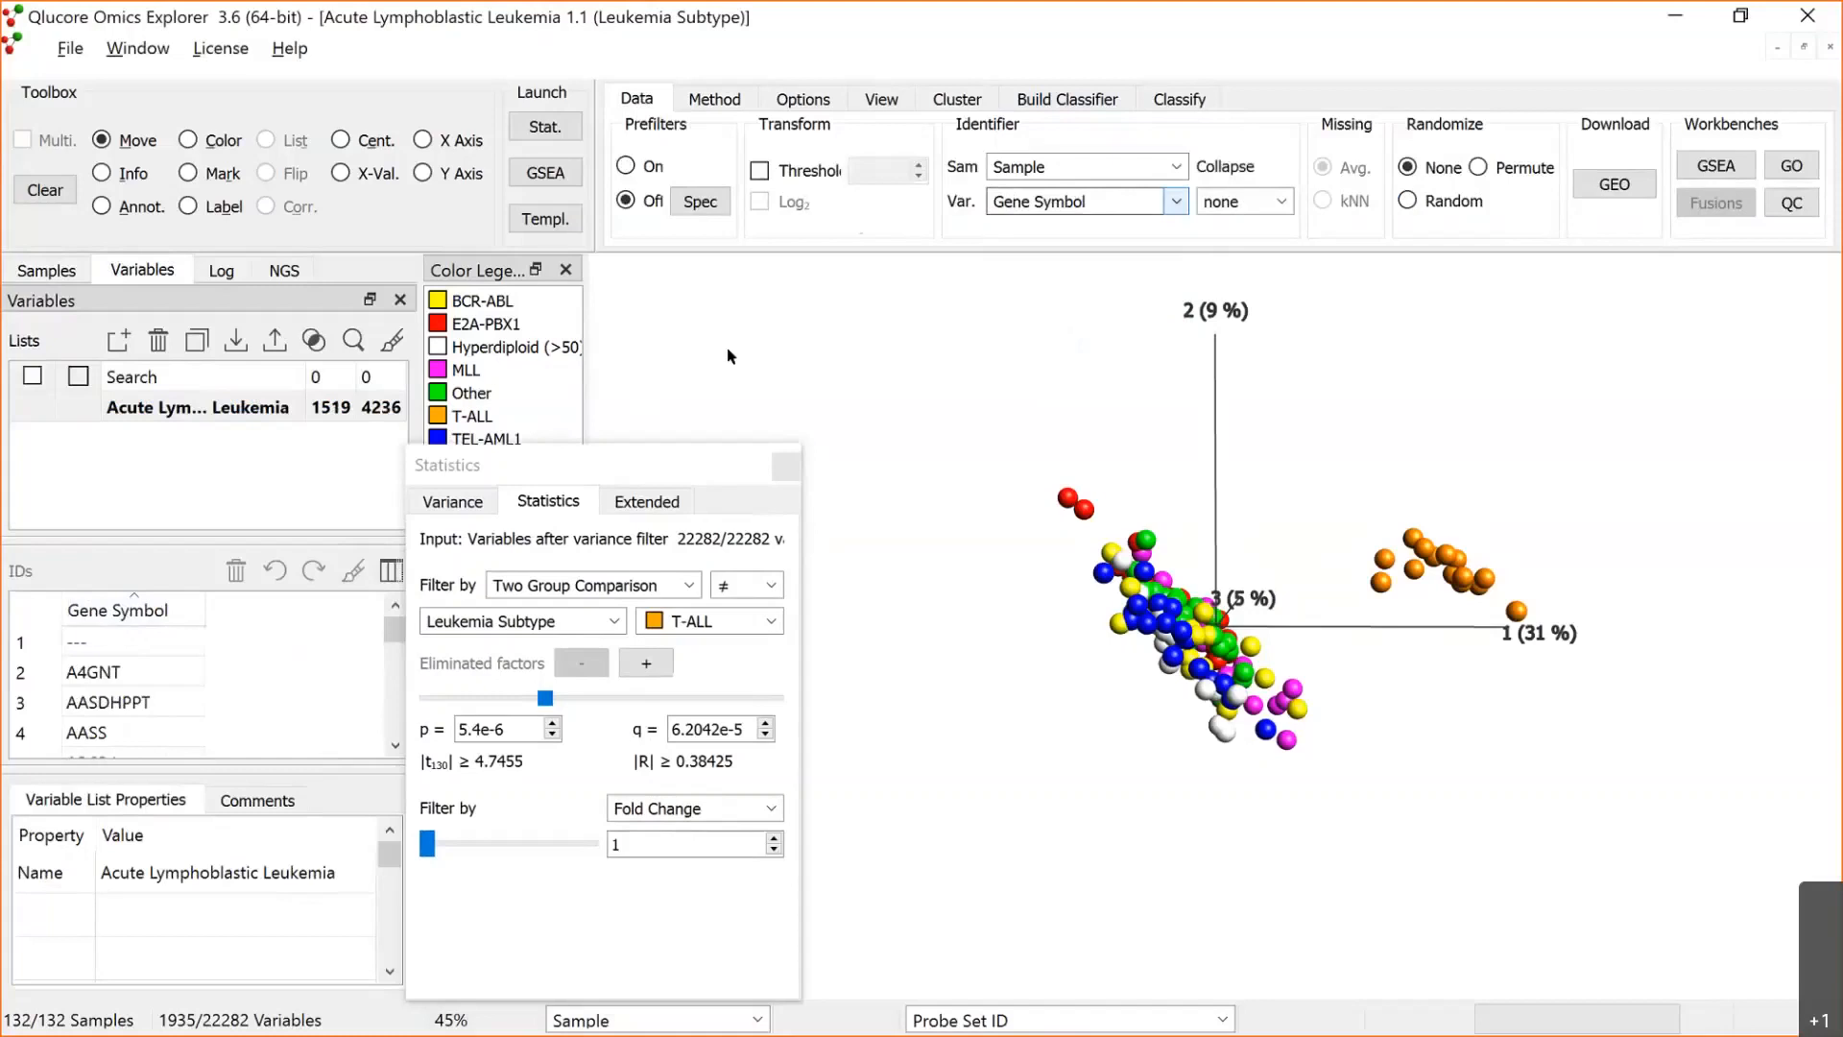
Reset the p-value cutoff to 1 and collapse variables with the same gene symbol by average.
{"action": "left_click_drag", "start_coordinate": [545, 699], "coordinate": [423, 701]}
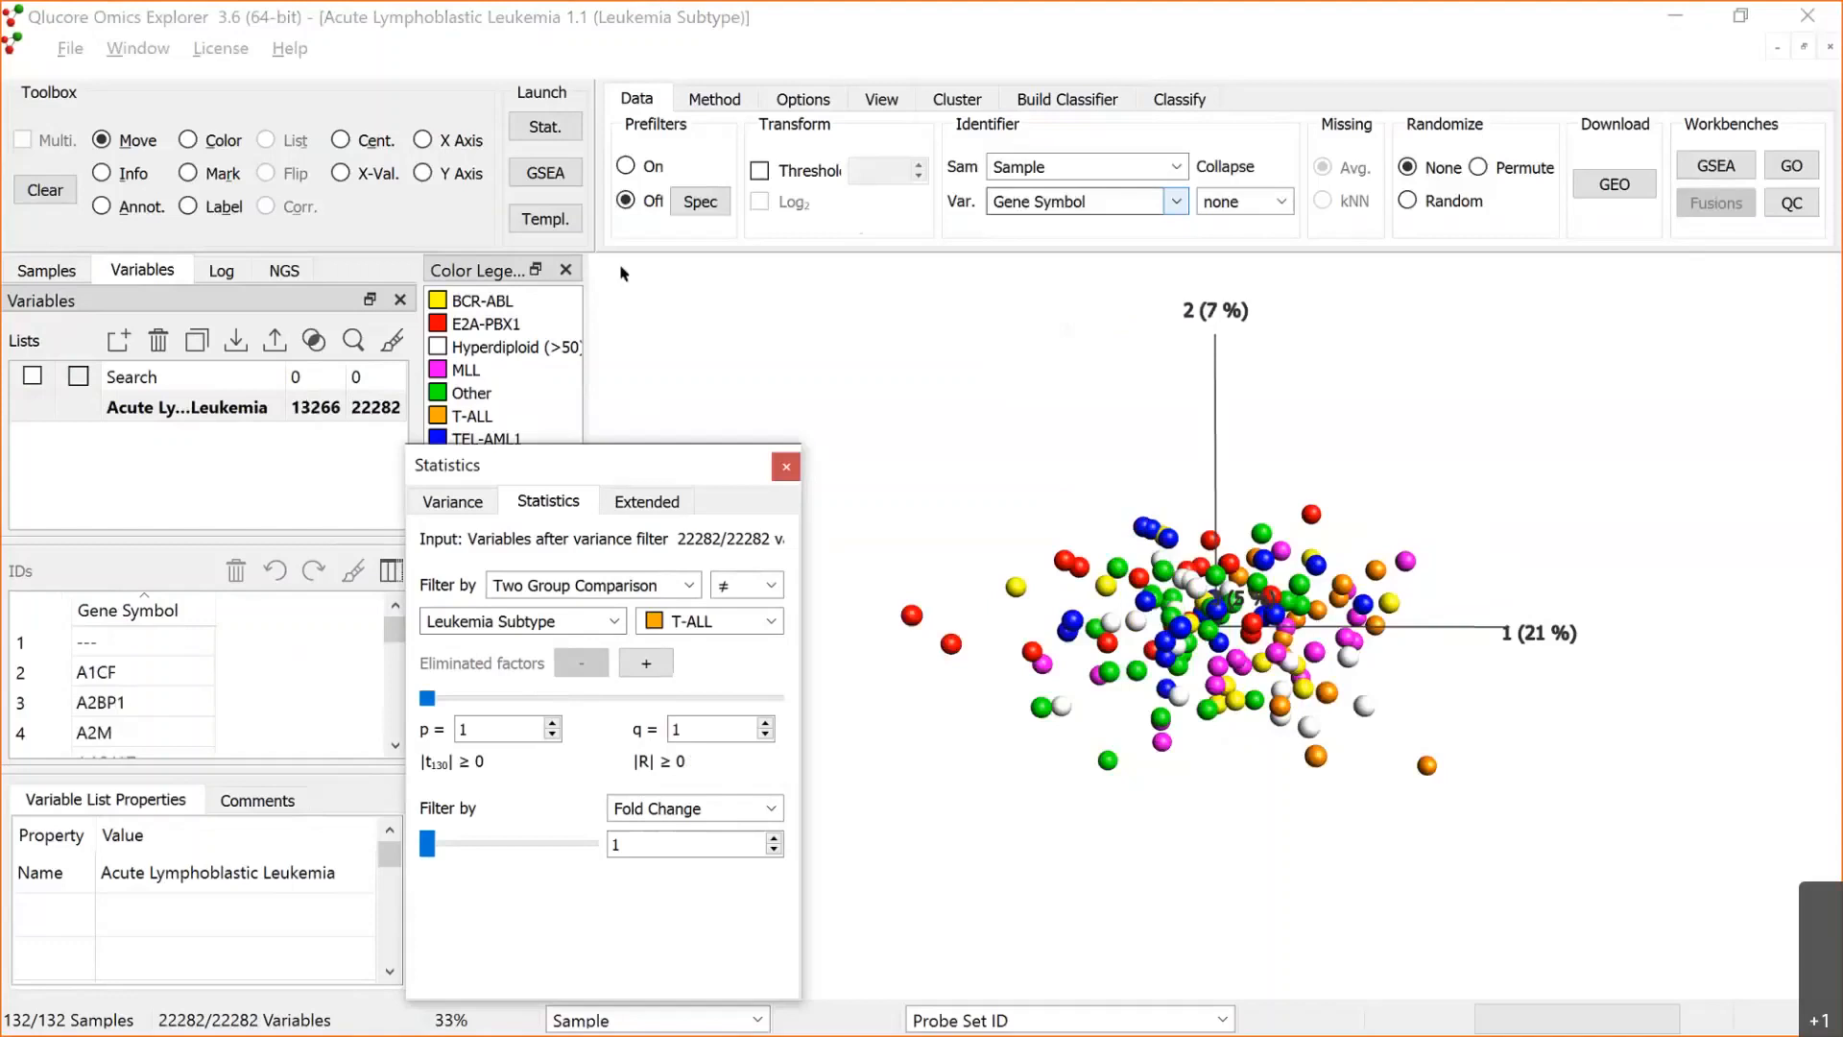
{"action": "left_click", "coordinate": [1280, 202]}
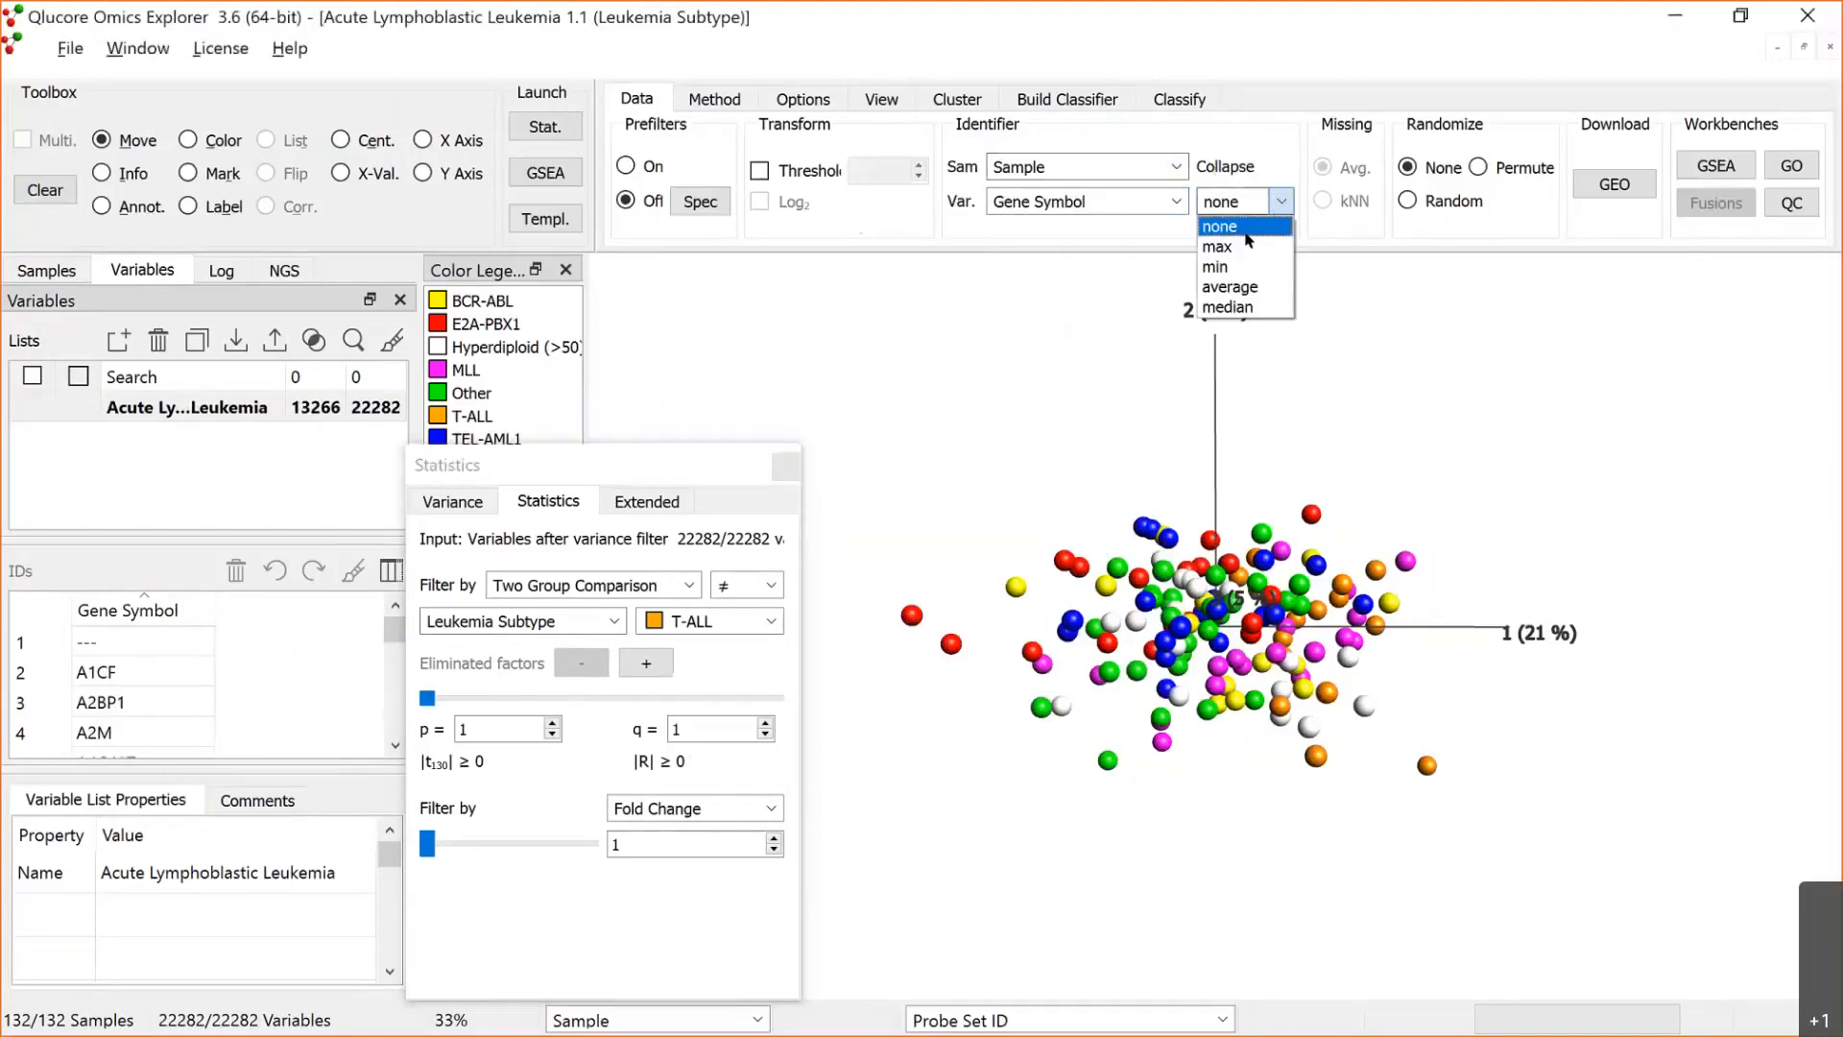
{"action": "left_click", "coordinate": [1257, 289]}
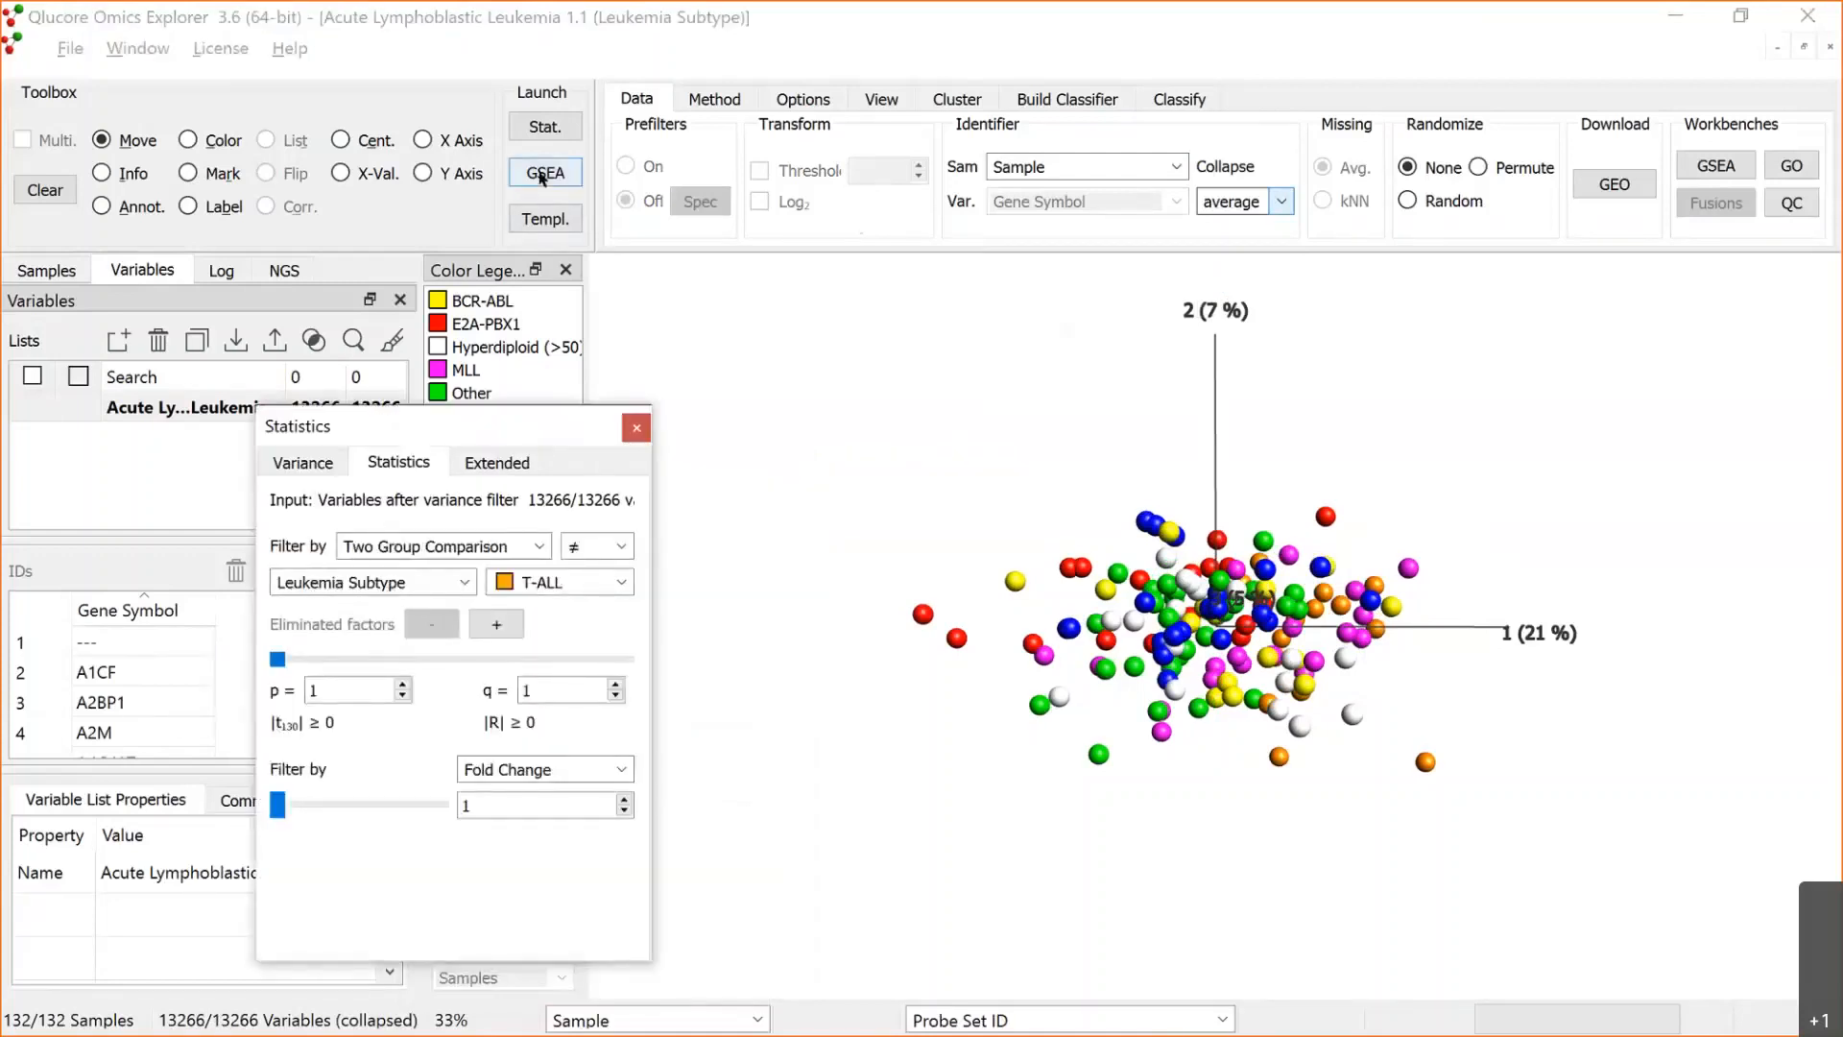
Launch the GSEA Workbench maximized and view the folder selection for gene set lists without changing it.
{"action": "left_click", "coordinate": [543, 176]}
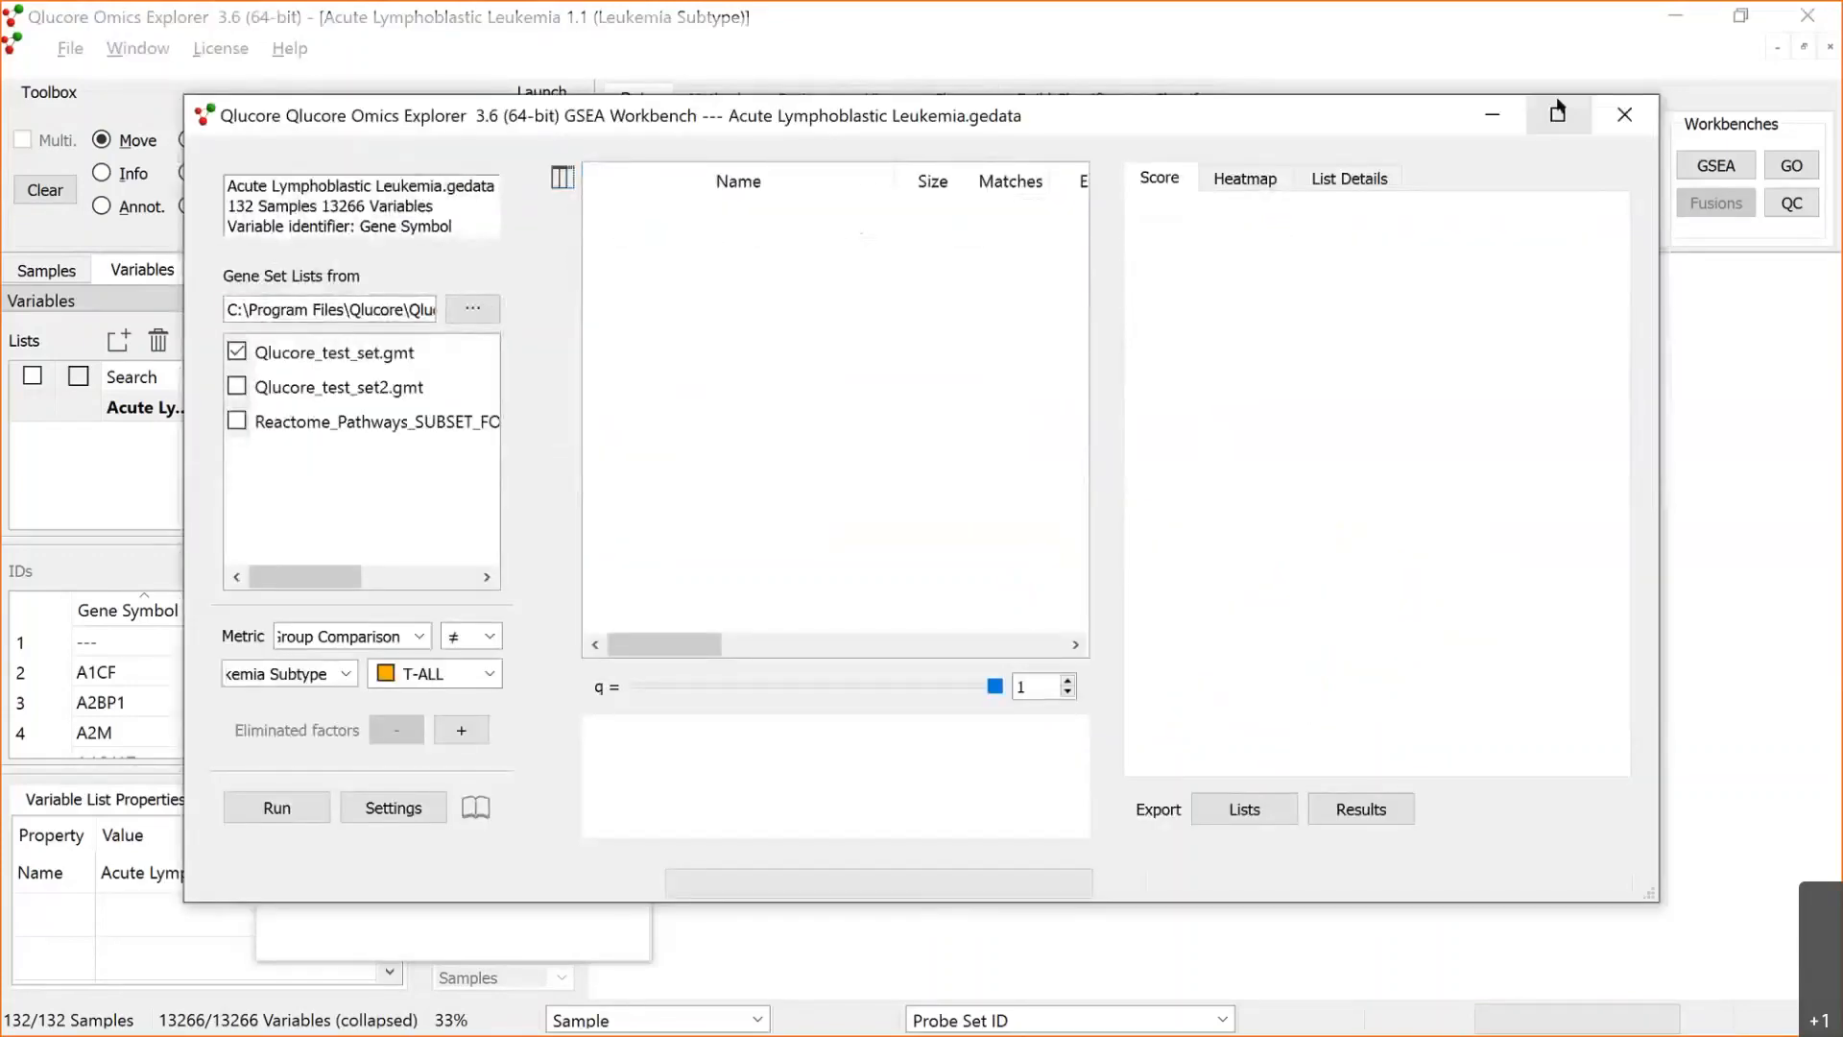
{"action": "left_click", "coordinate": [1557, 112]}
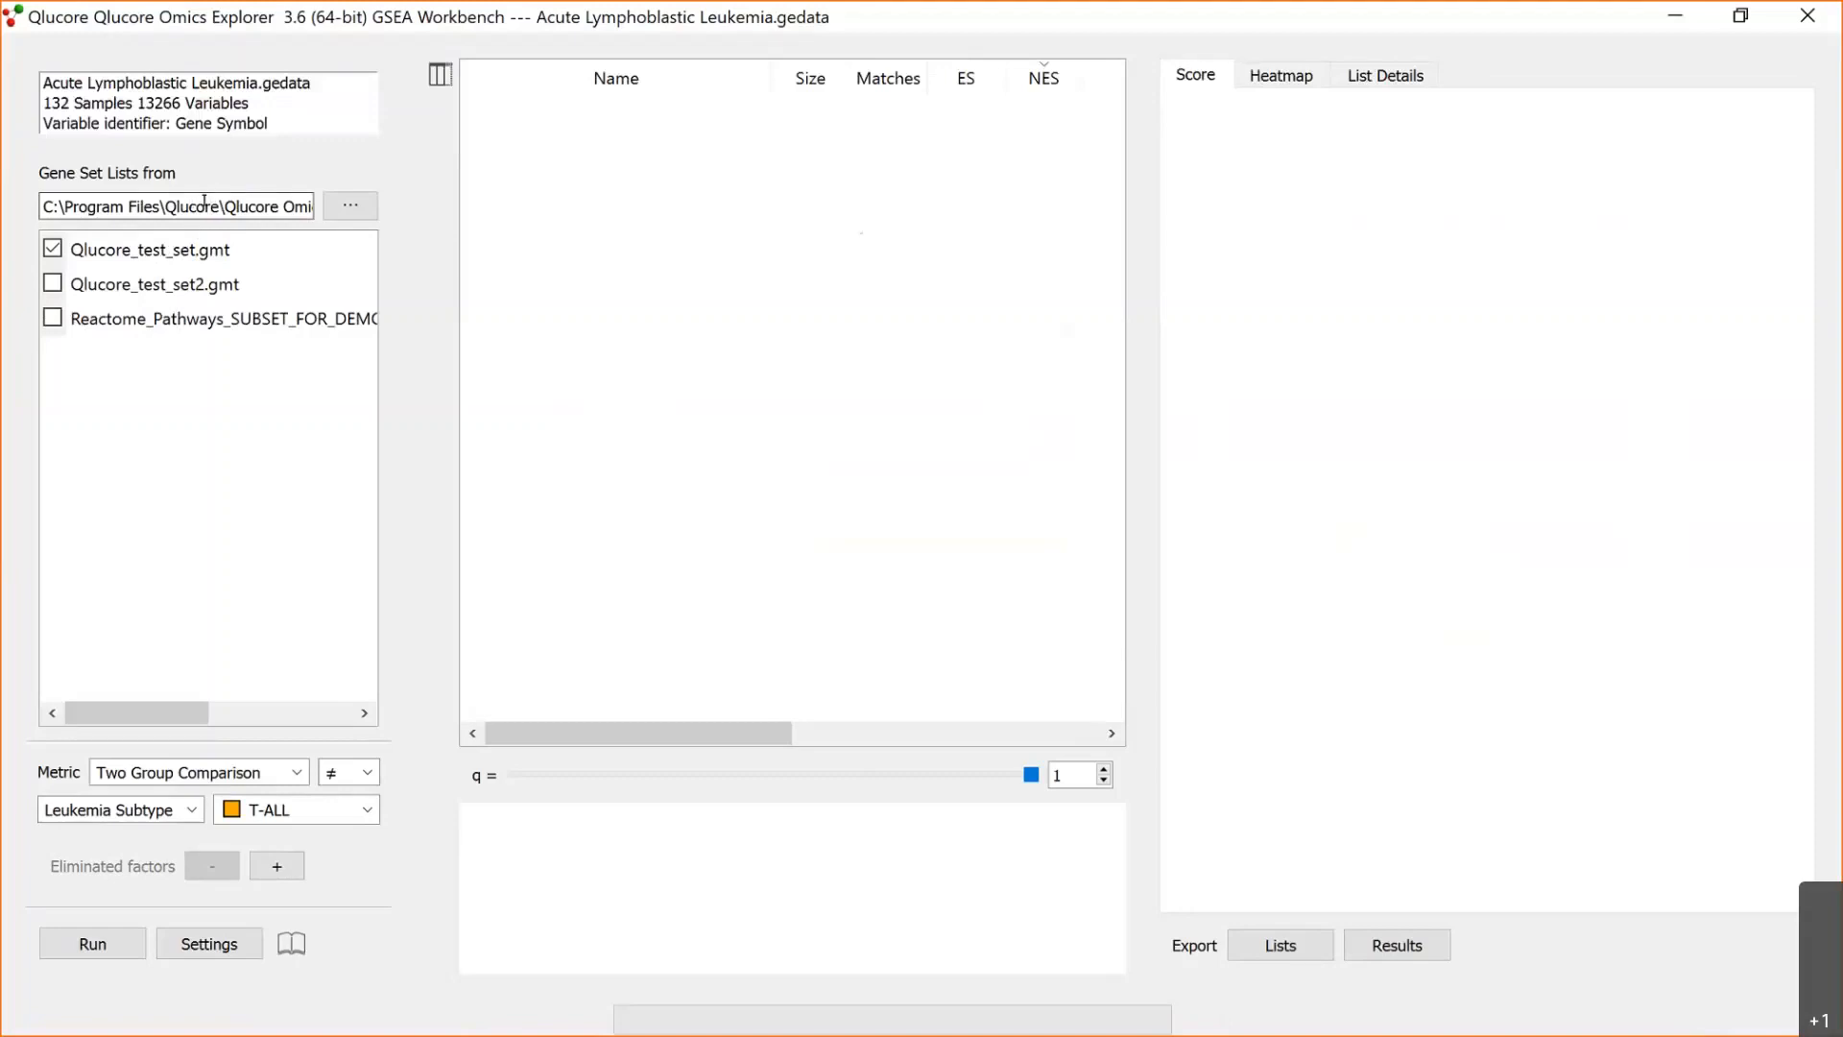
{"action": "left_click", "coordinate": [343, 211]}
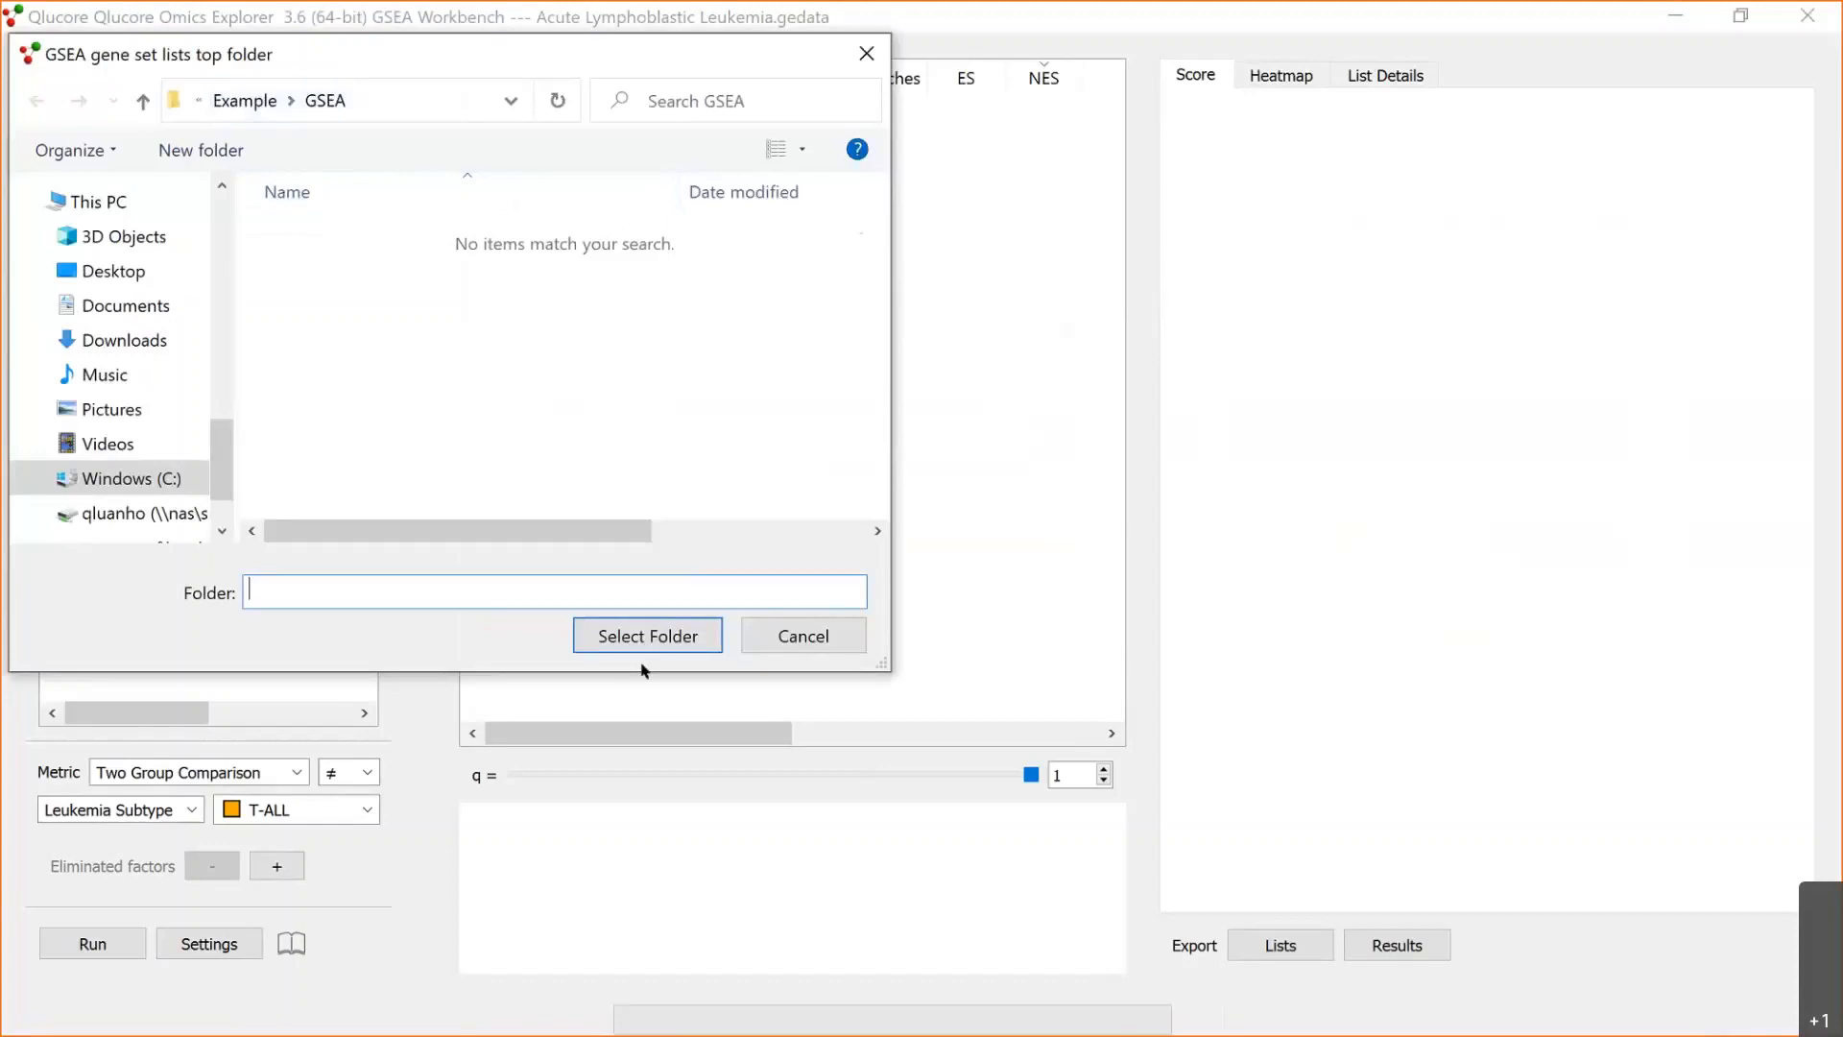
{"action": "left_click", "coordinate": [799, 638]}
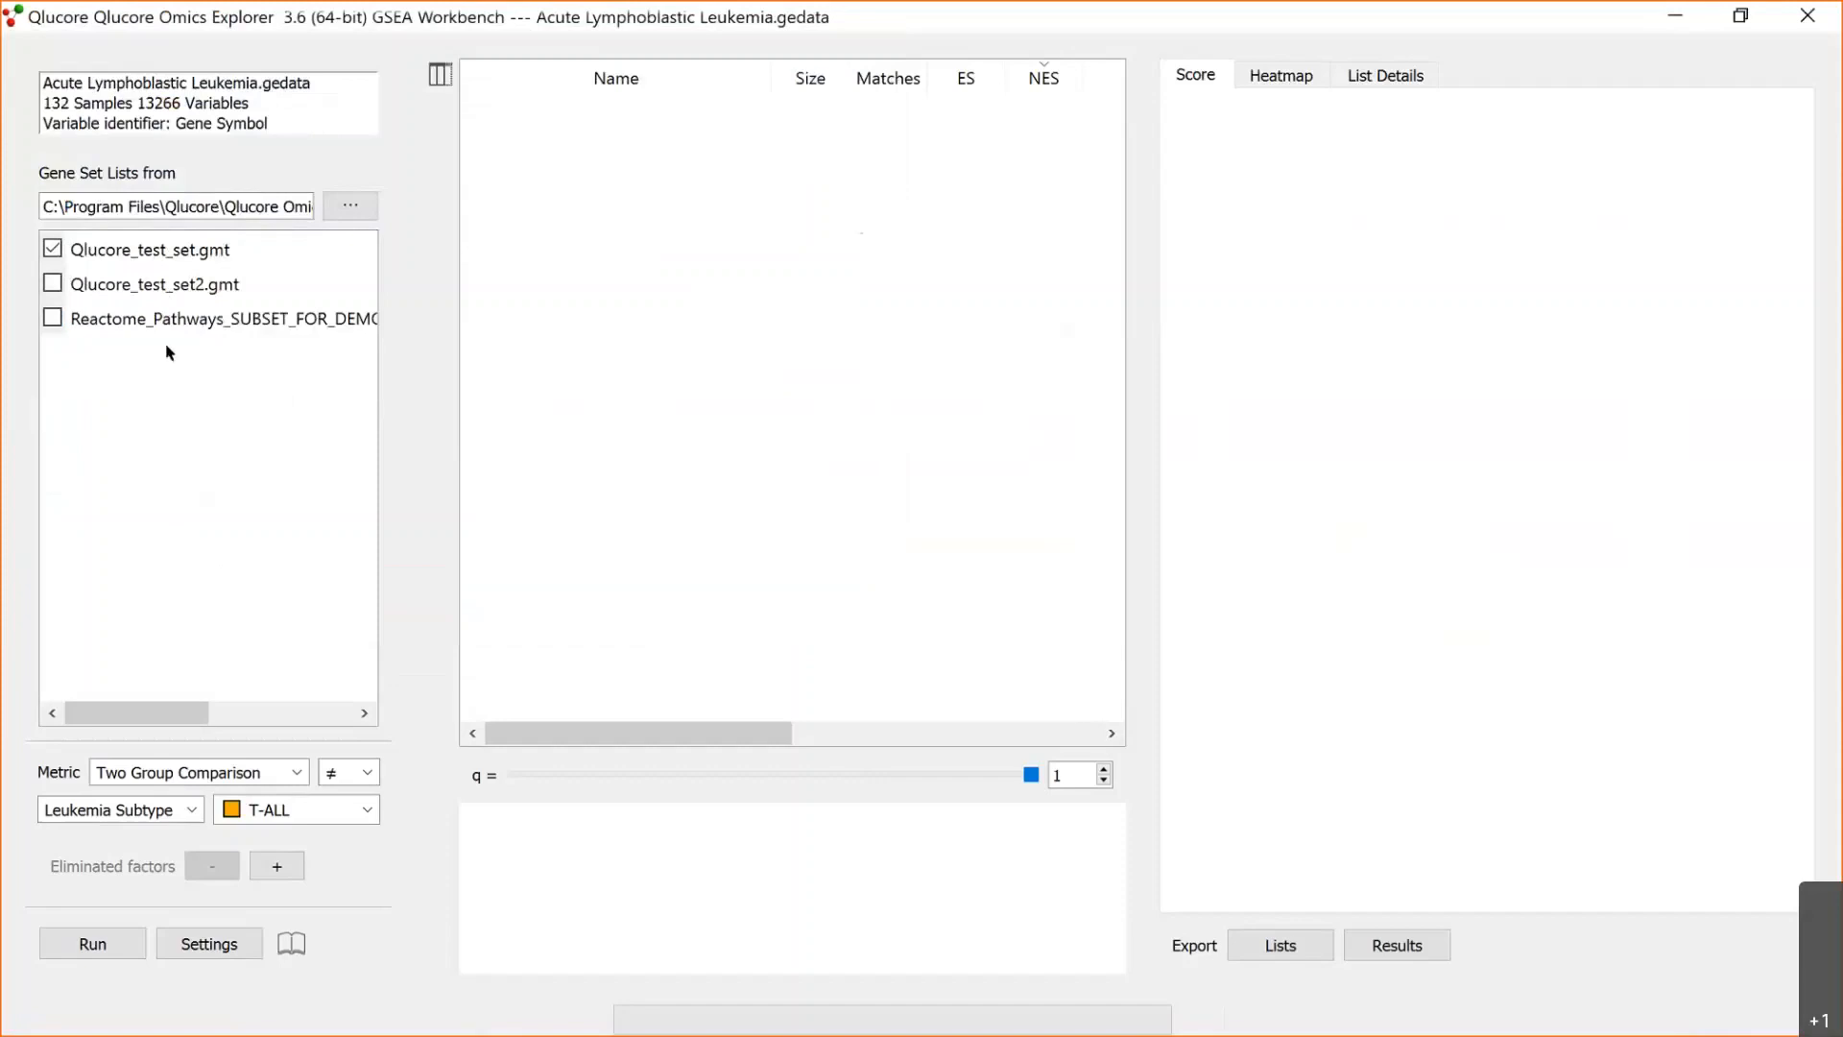
Select only the Reactome pathways subset as the gene set list and choose Two Group Comparison as the metric.
{"action": "left_click", "coordinate": [52, 249]}
{"action": "left_click", "coordinate": [52, 318]}
{"action": "left_click", "coordinate": [300, 778]}
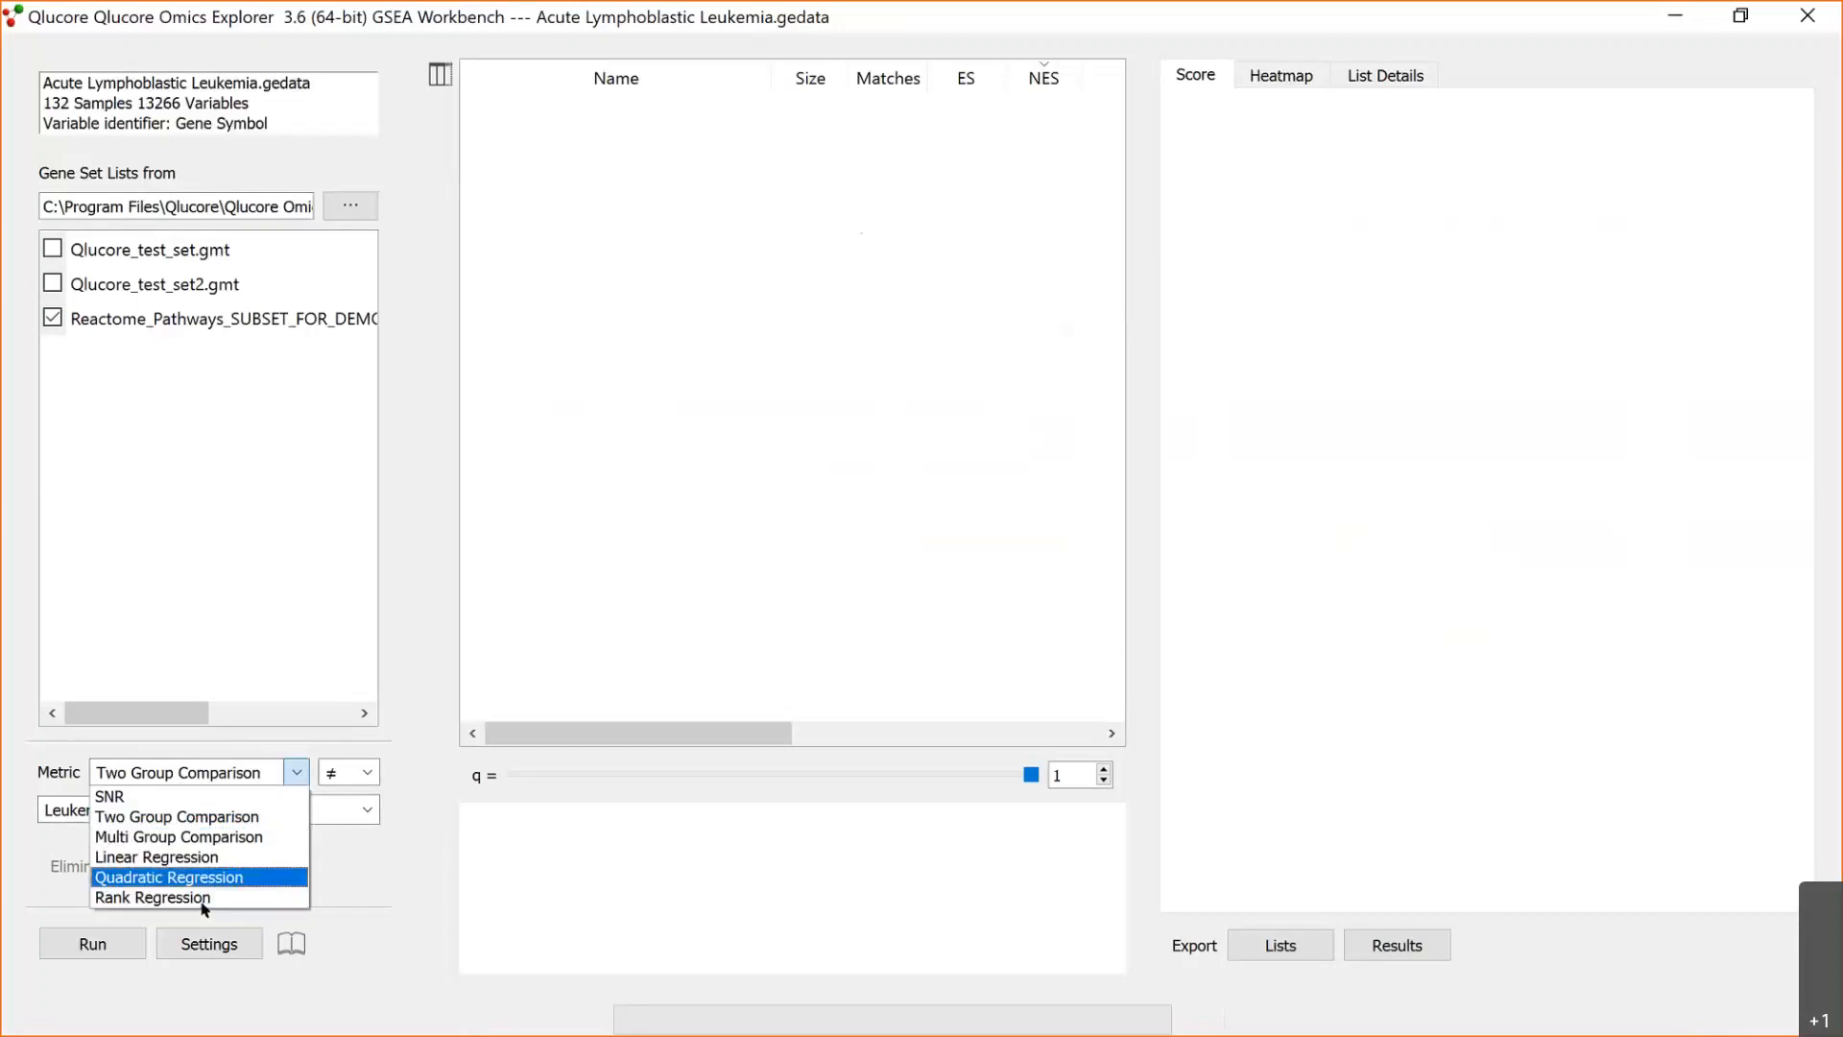
{"action": "left_click", "coordinate": [242, 817]}
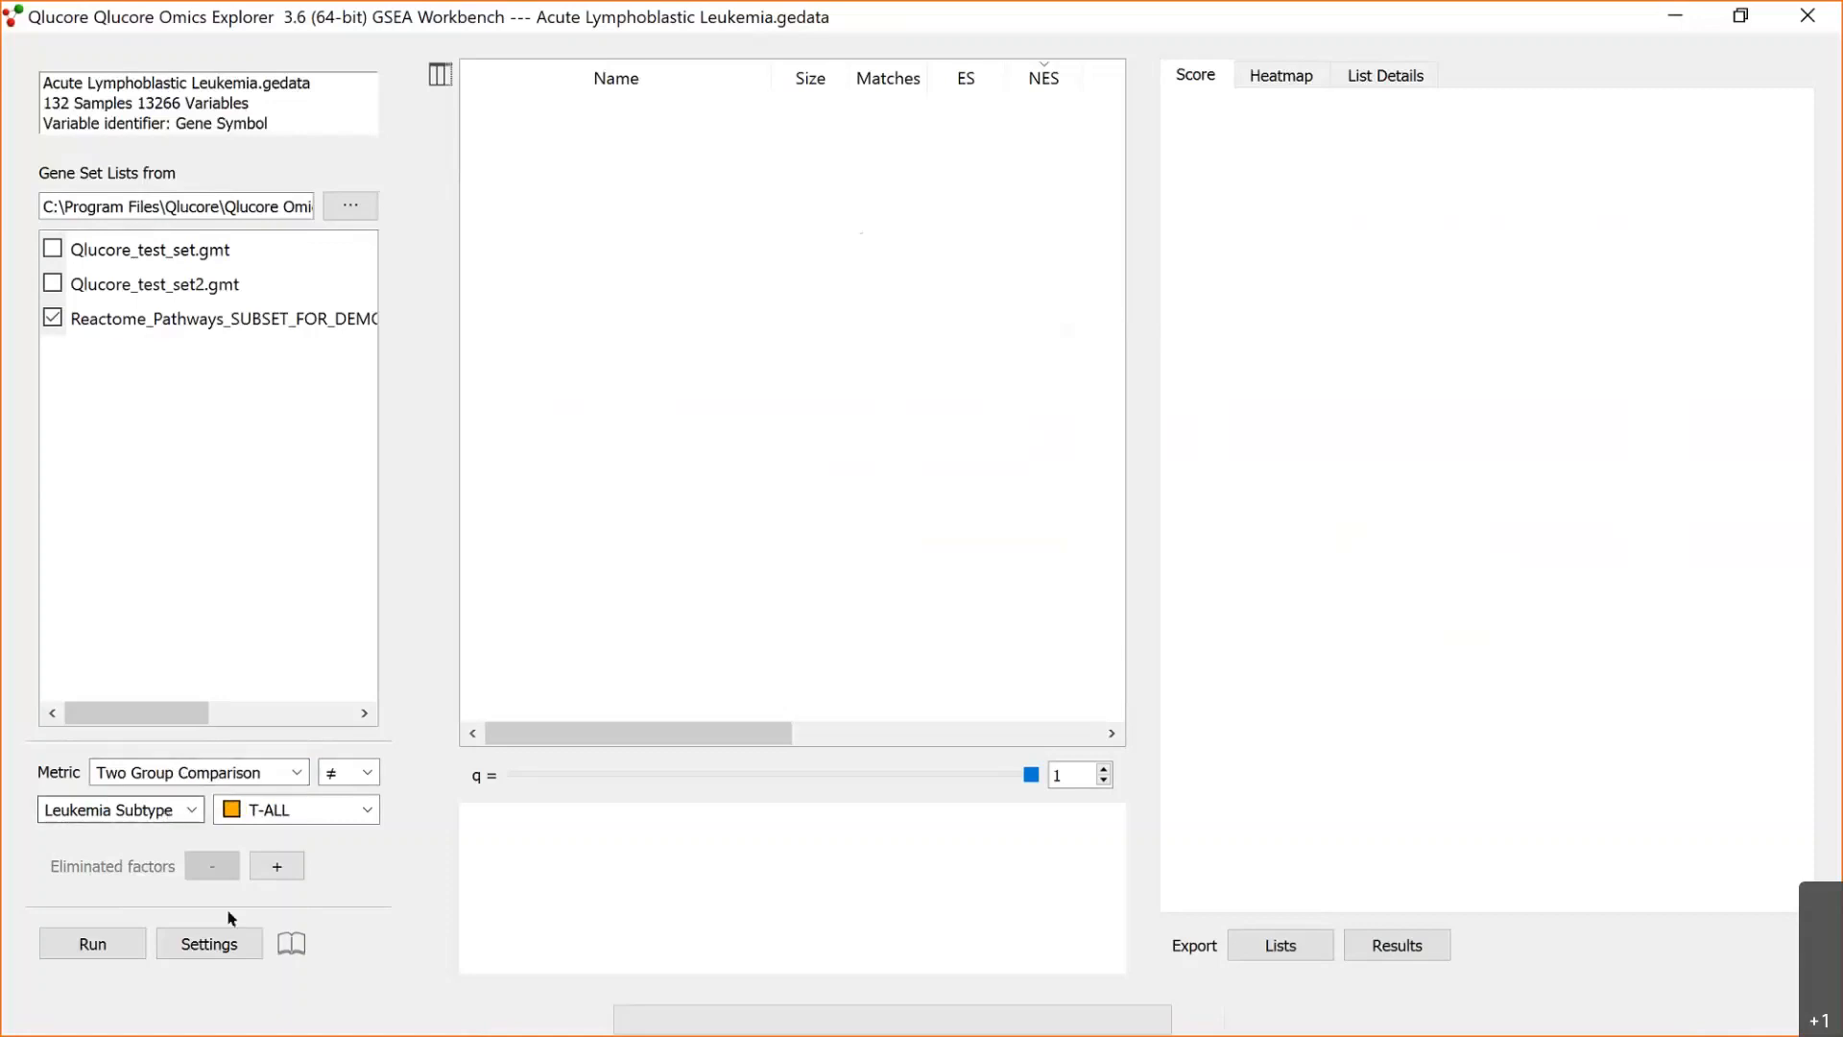
Review the GSEA settings, including the available permutation methods, without changing them.
{"action": "left_click", "coordinate": [221, 945]}
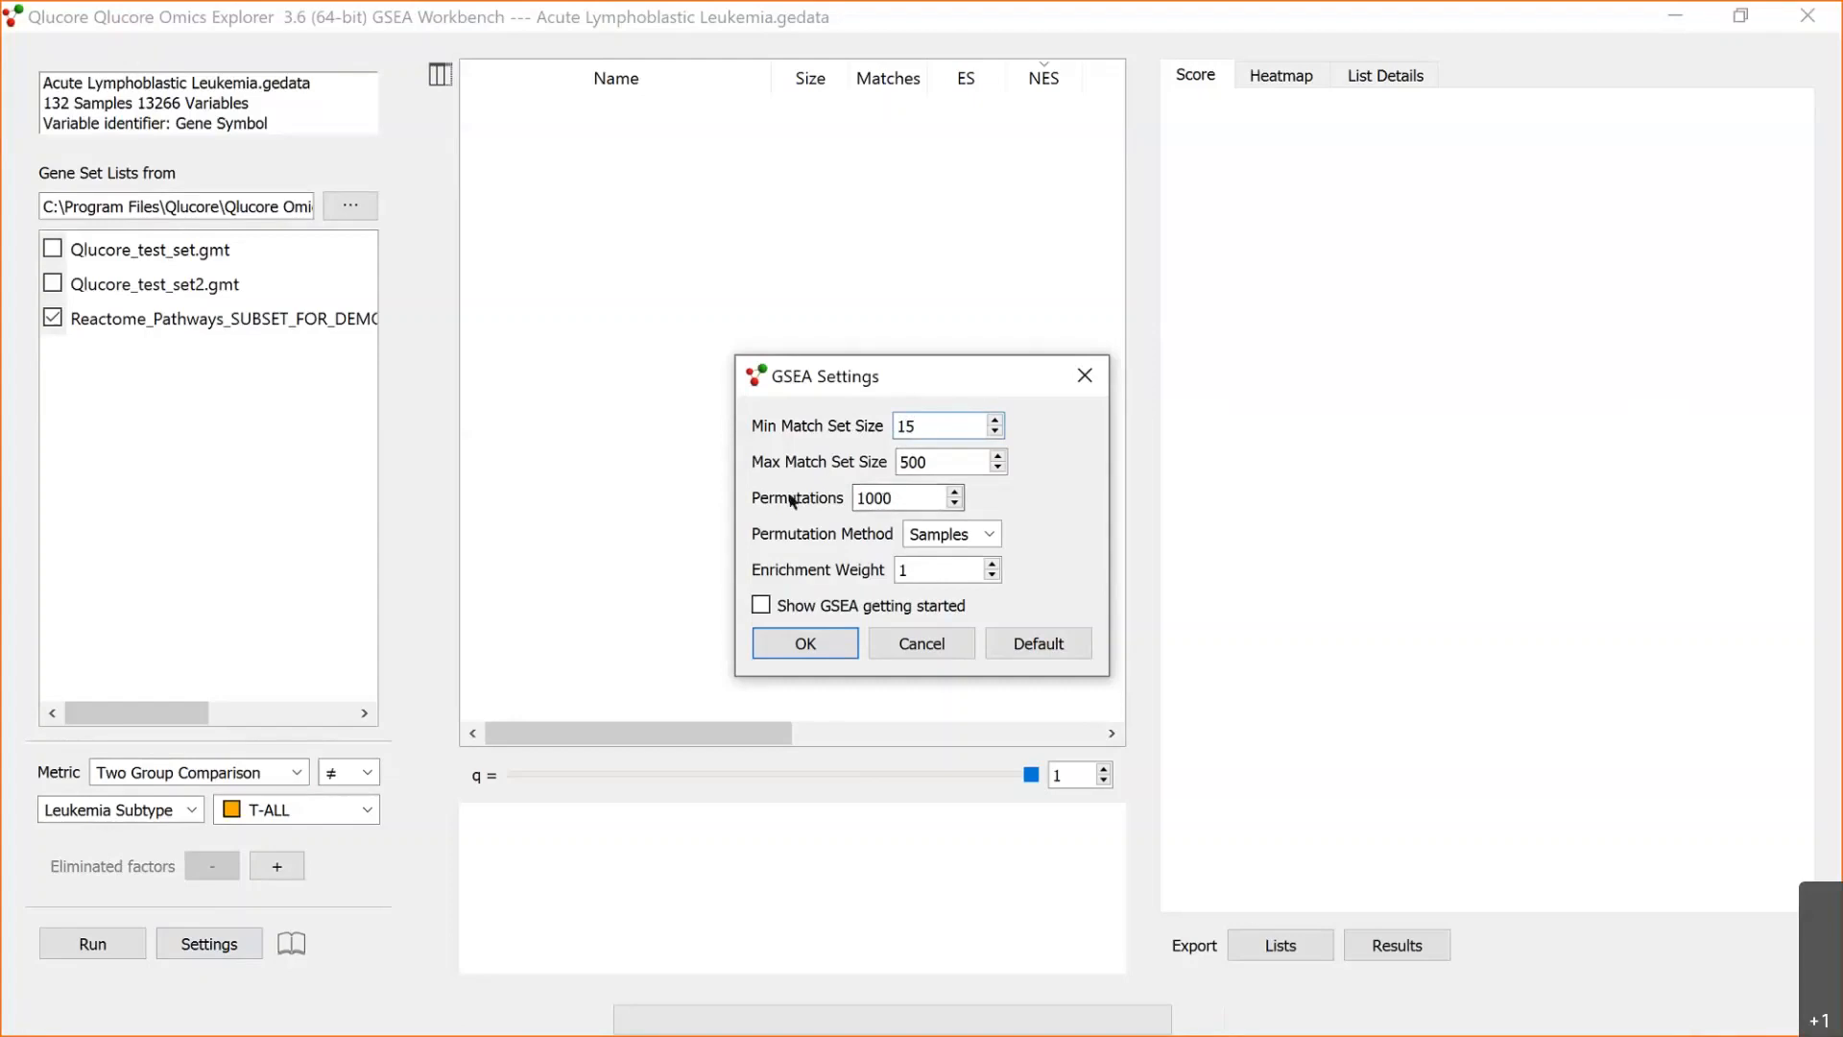
{"action": "left_click", "coordinate": [988, 536]}
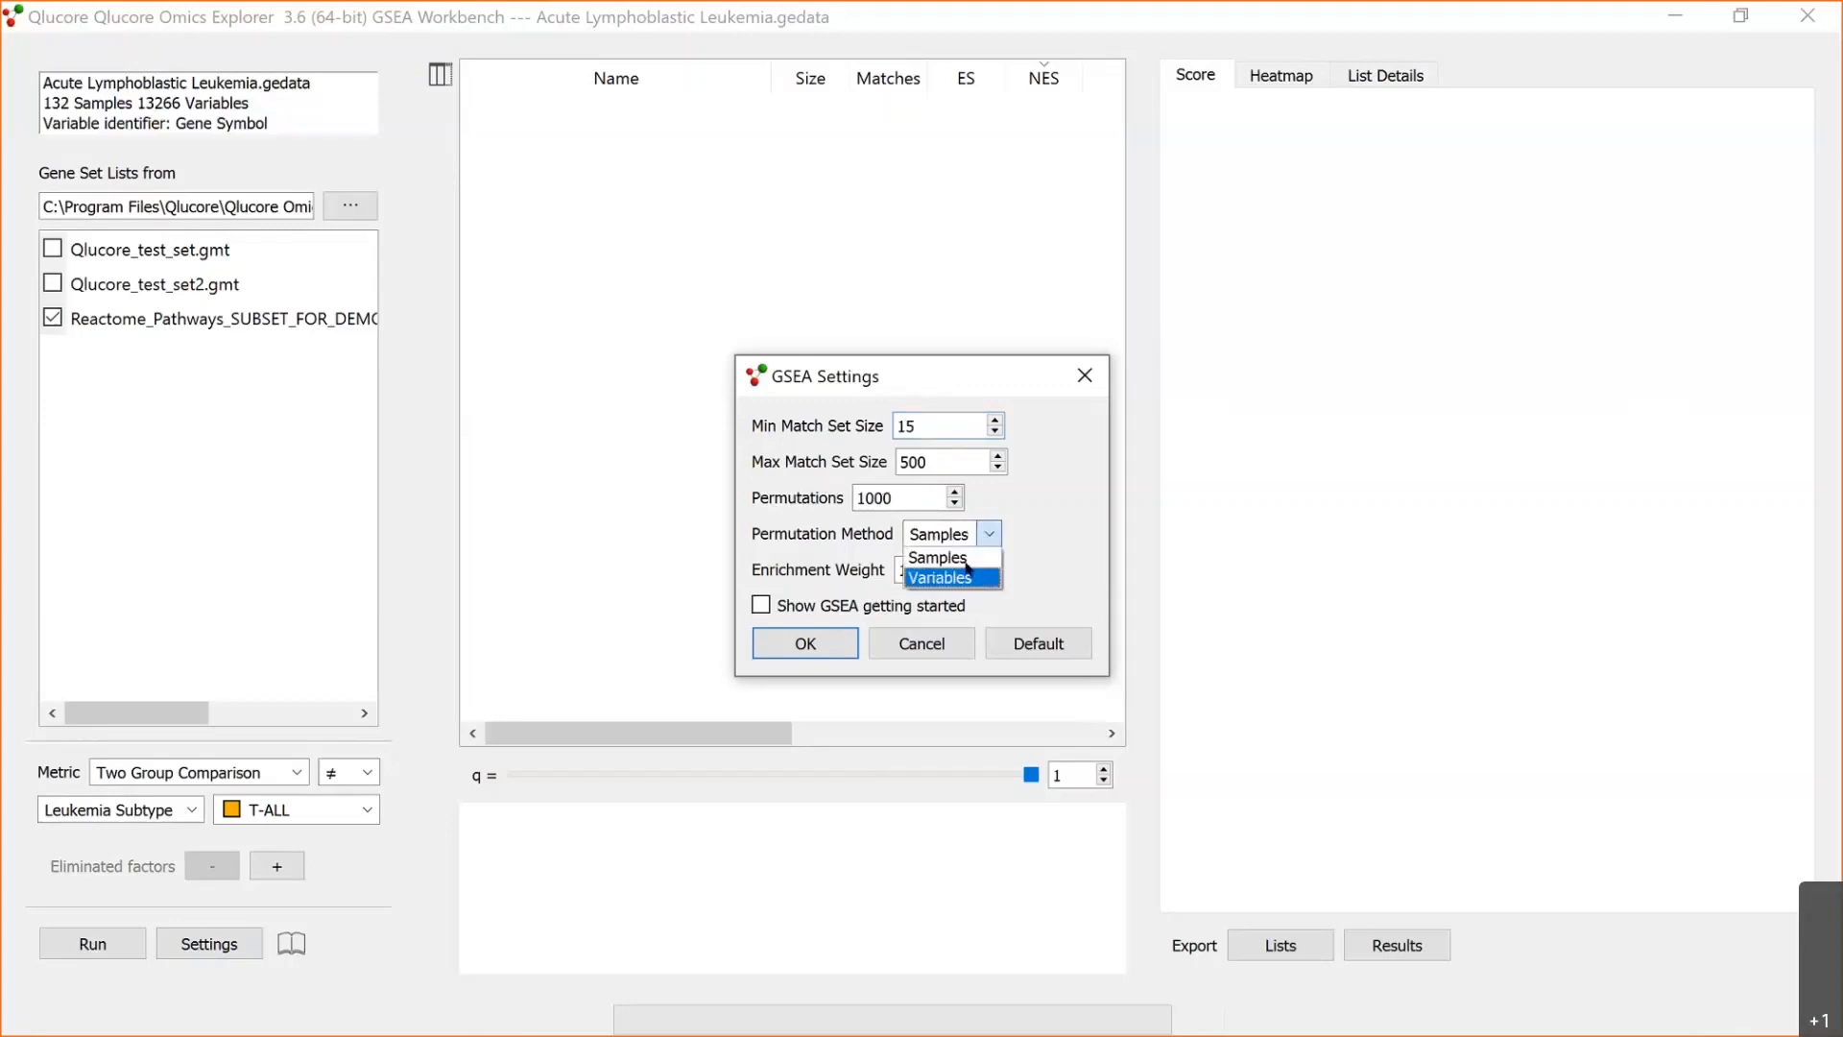
{"action": "left_click", "coordinate": [965, 558]}
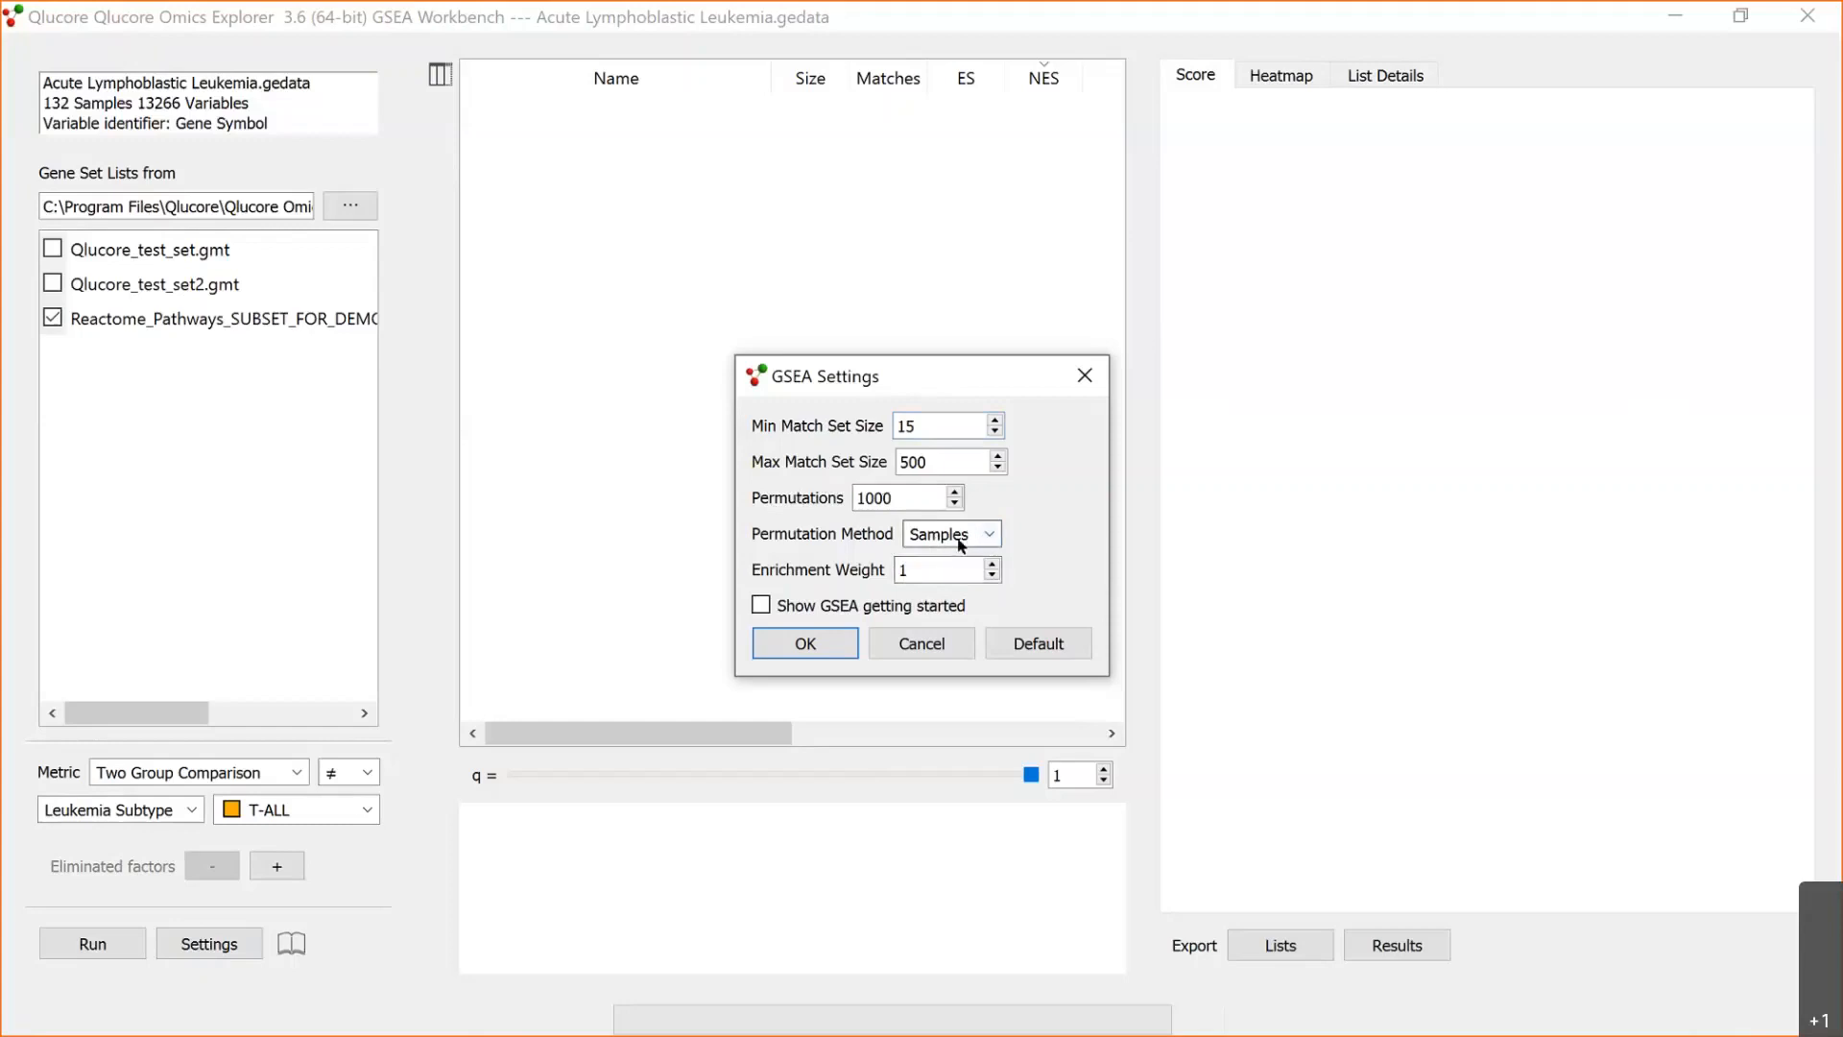
{"action": "left_click", "coordinate": [921, 644]}
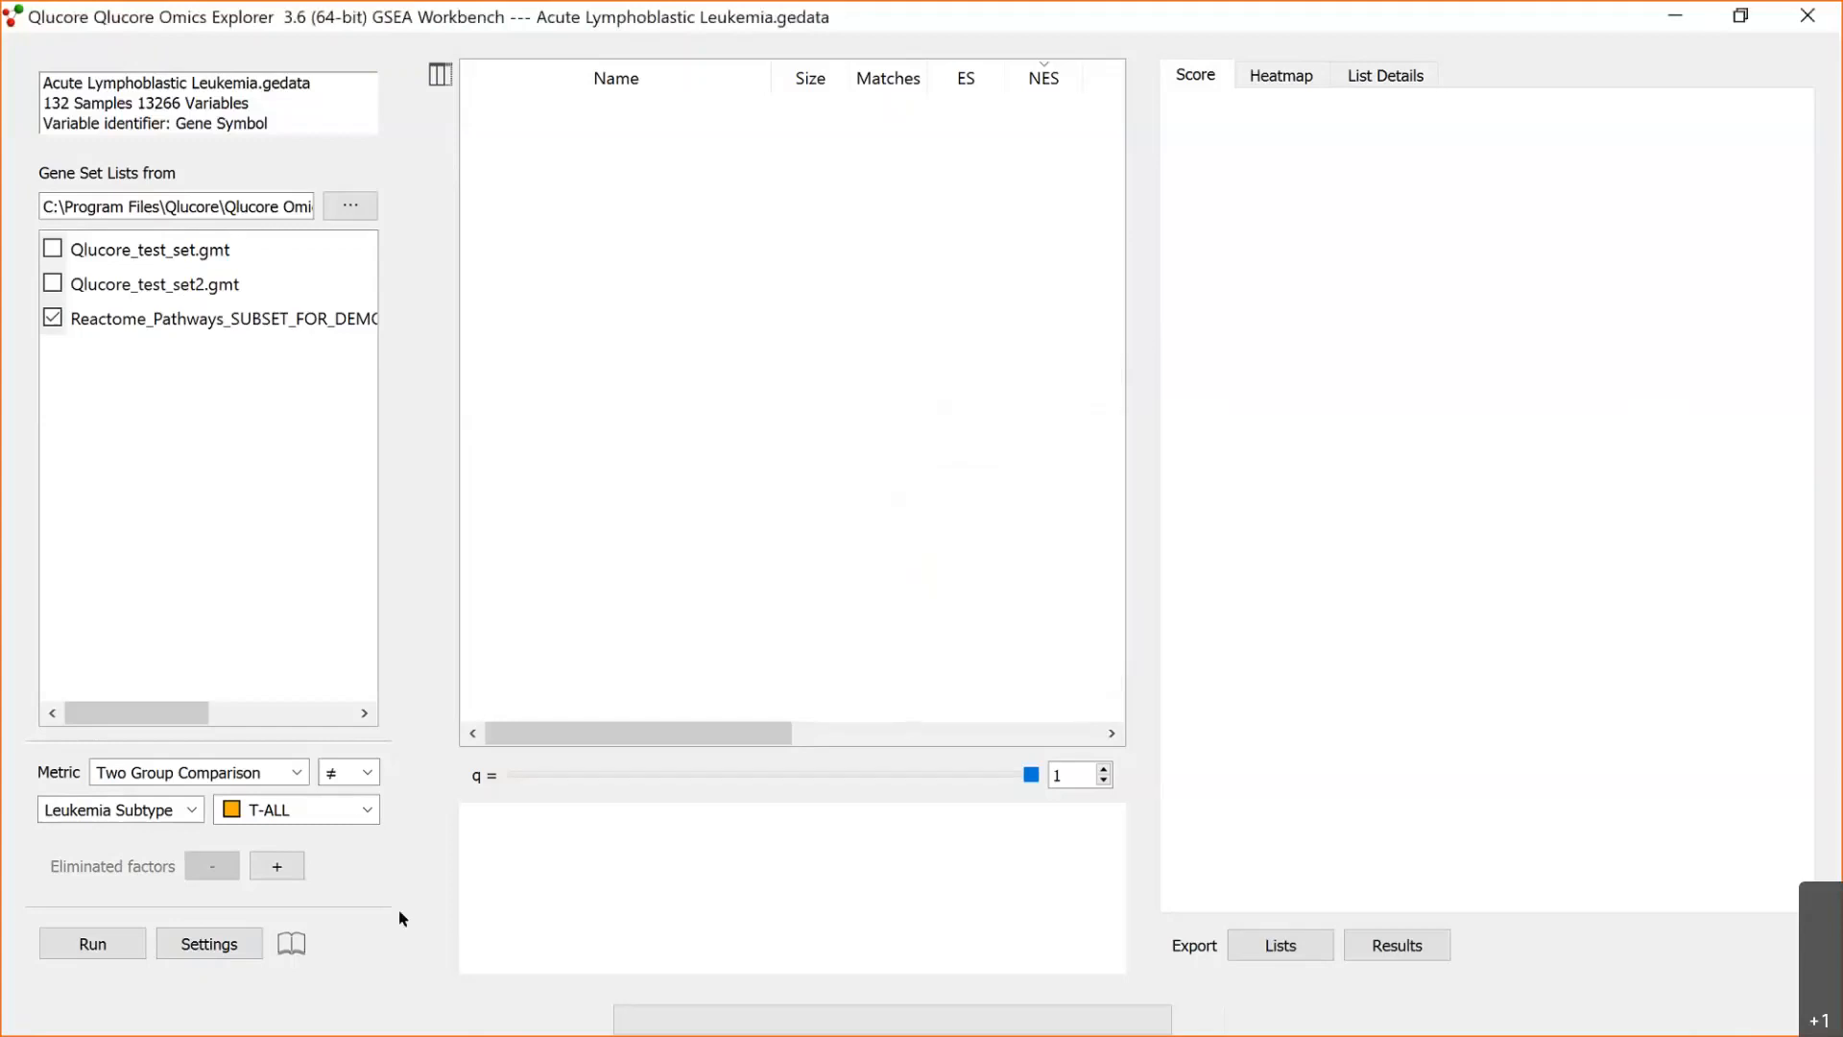
Run the GSEA and widen the results table to show the p and q columns.
{"action": "left_click", "coordinate": [93, 944]}
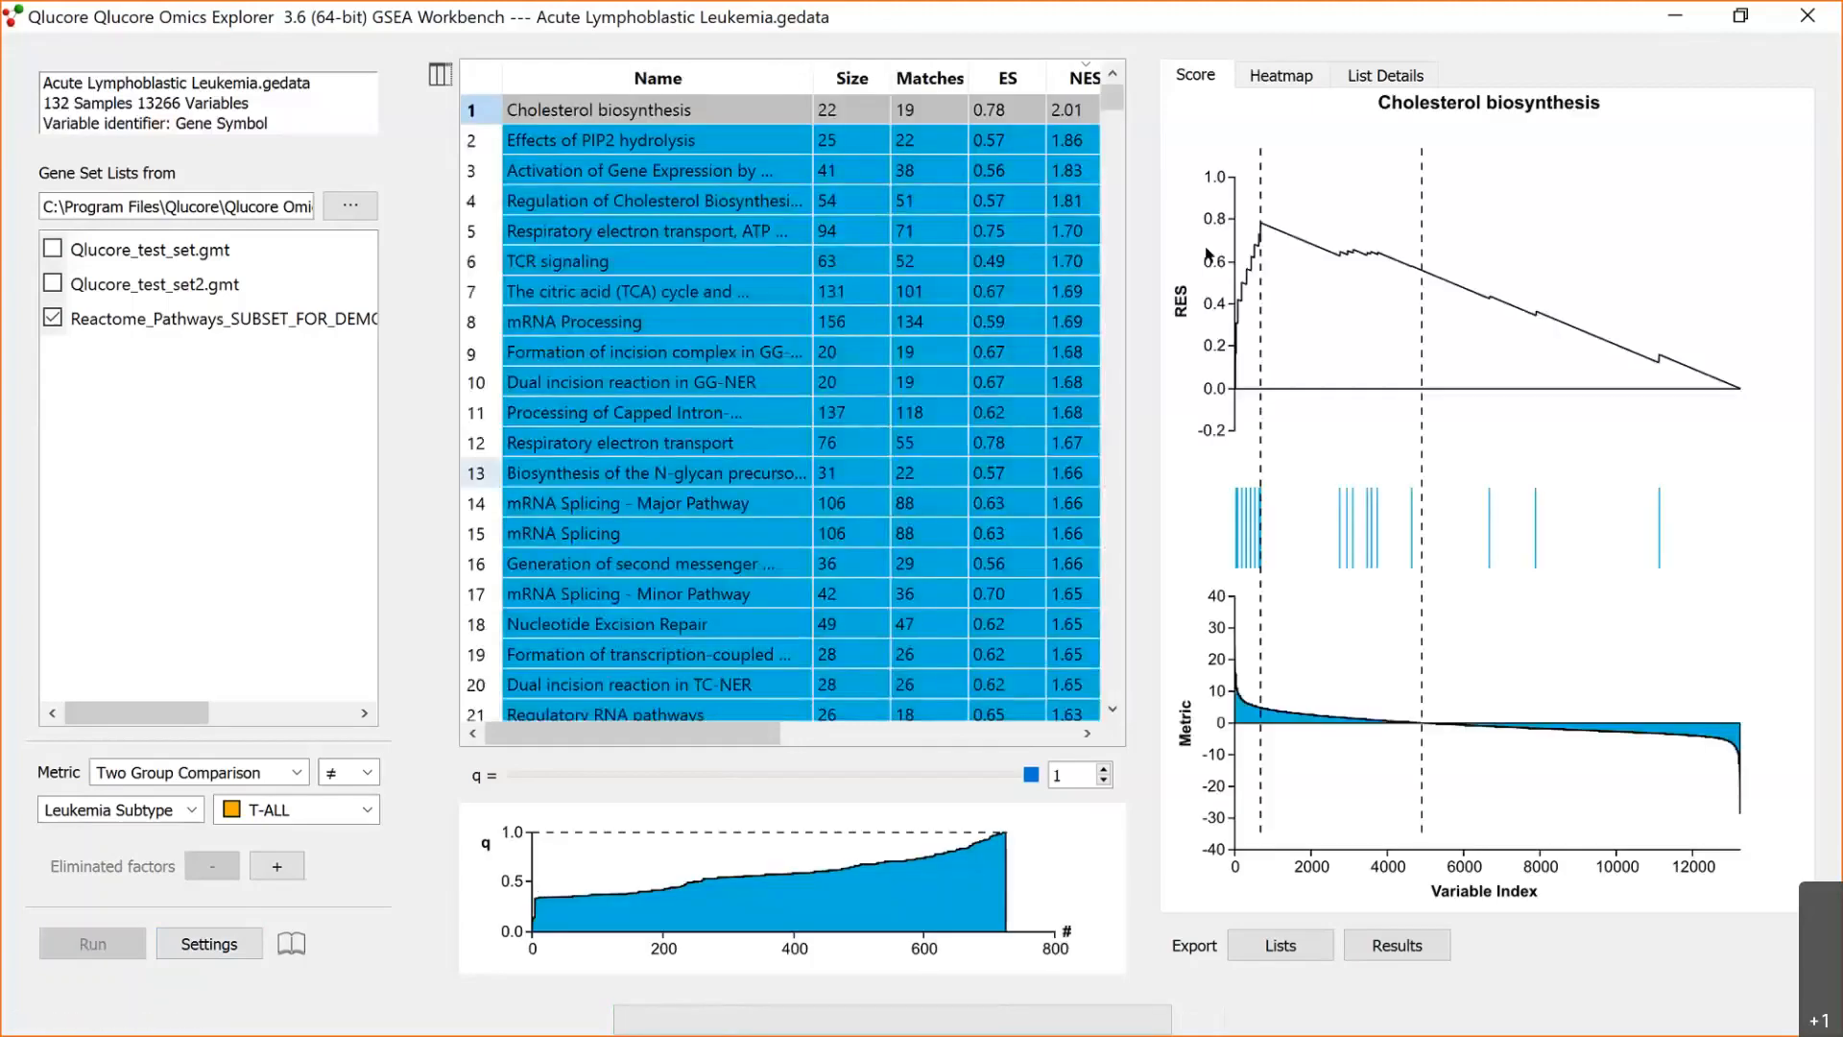
{"action": "left_click_drag", "start_coordinate": [1131, 209], "coordinate": [1370, 200]}
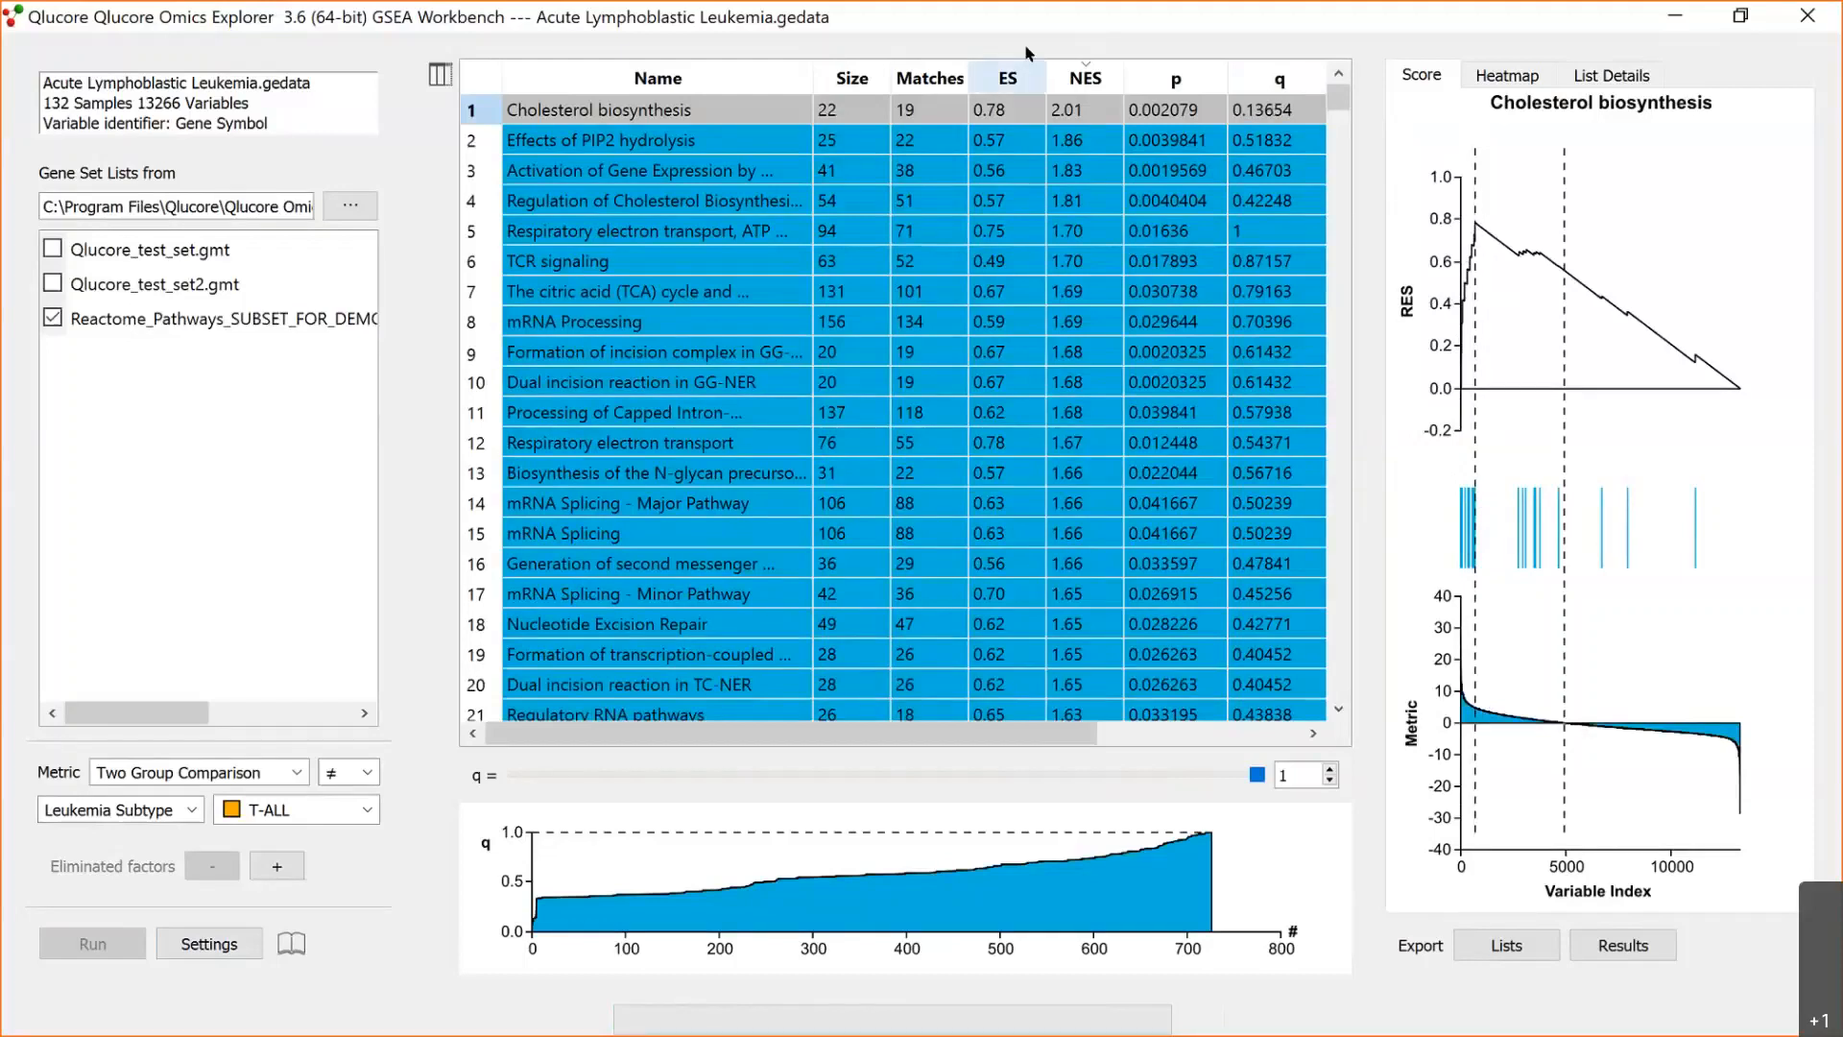
Examine the gene sets at both ends of the results list and show the score plot of Interferon gamma signaling.
{"action": "left_click", "coordinate": [998, 115]}
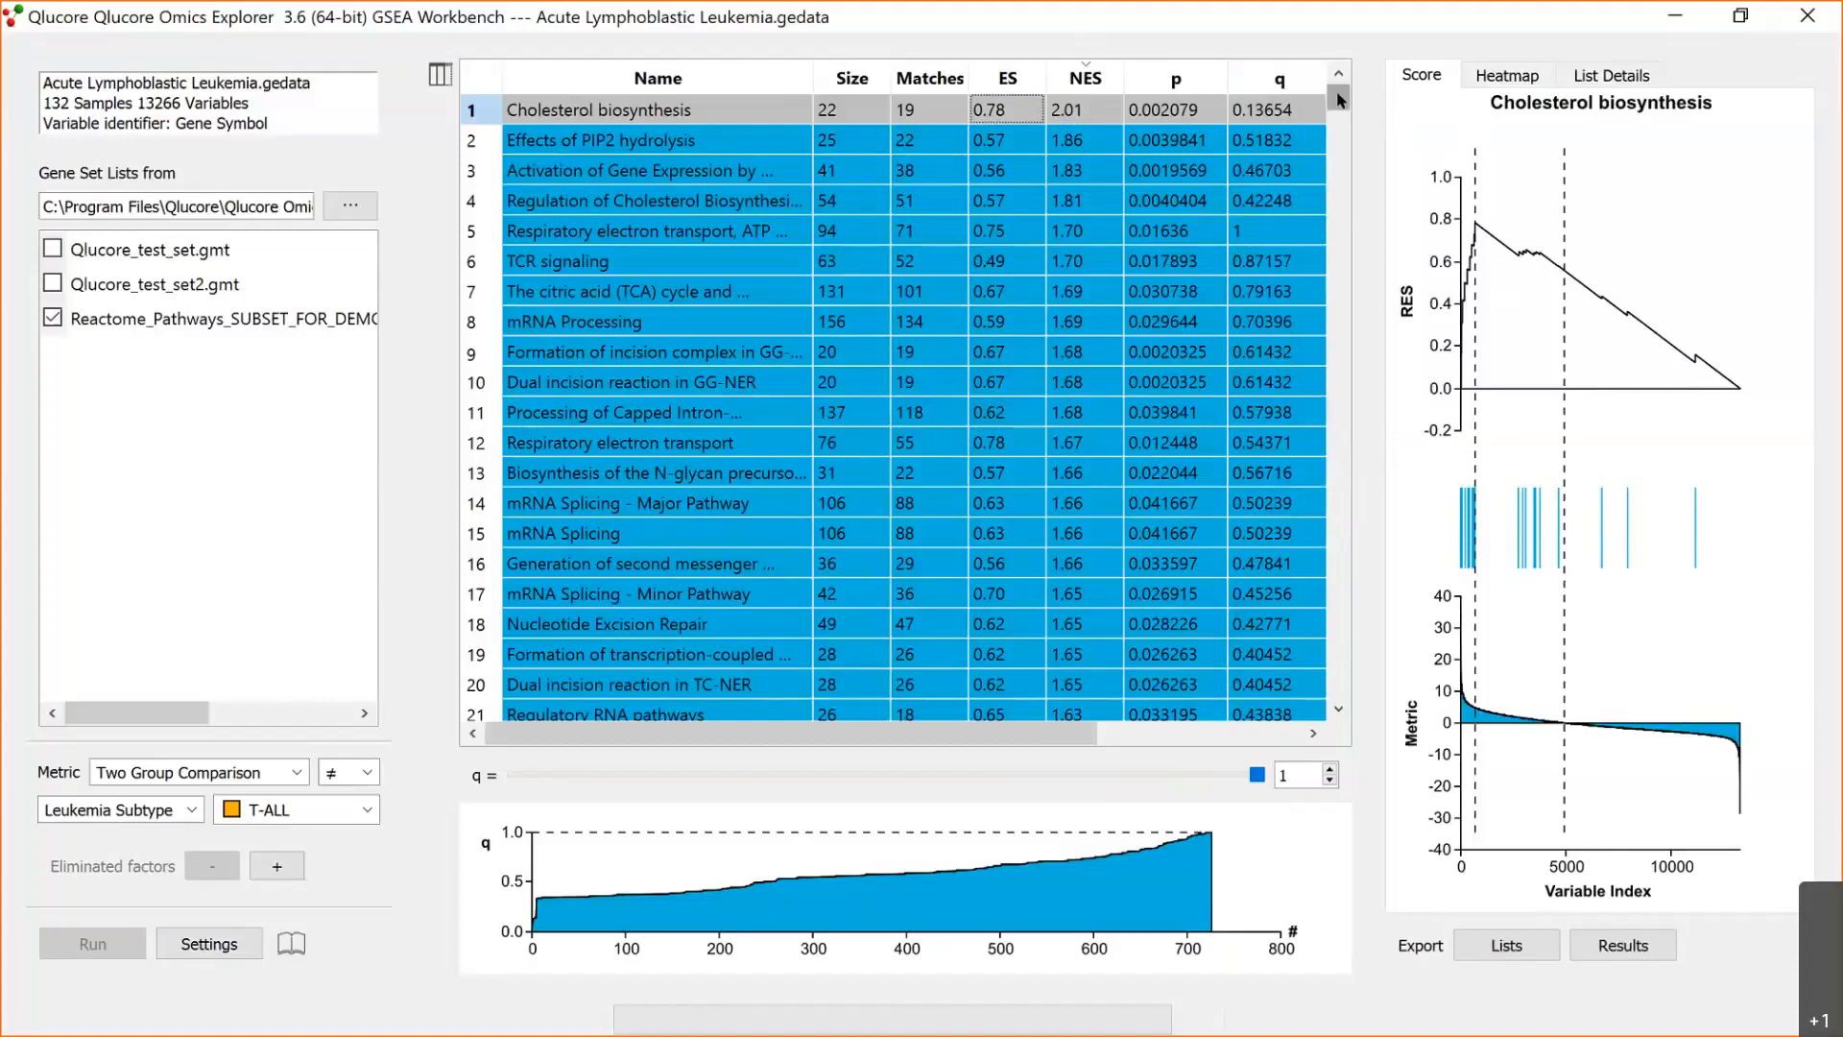
{"action": "left_click_drag", "start_coordinate": [1339, 97], "coordinate": [1321, 712]}
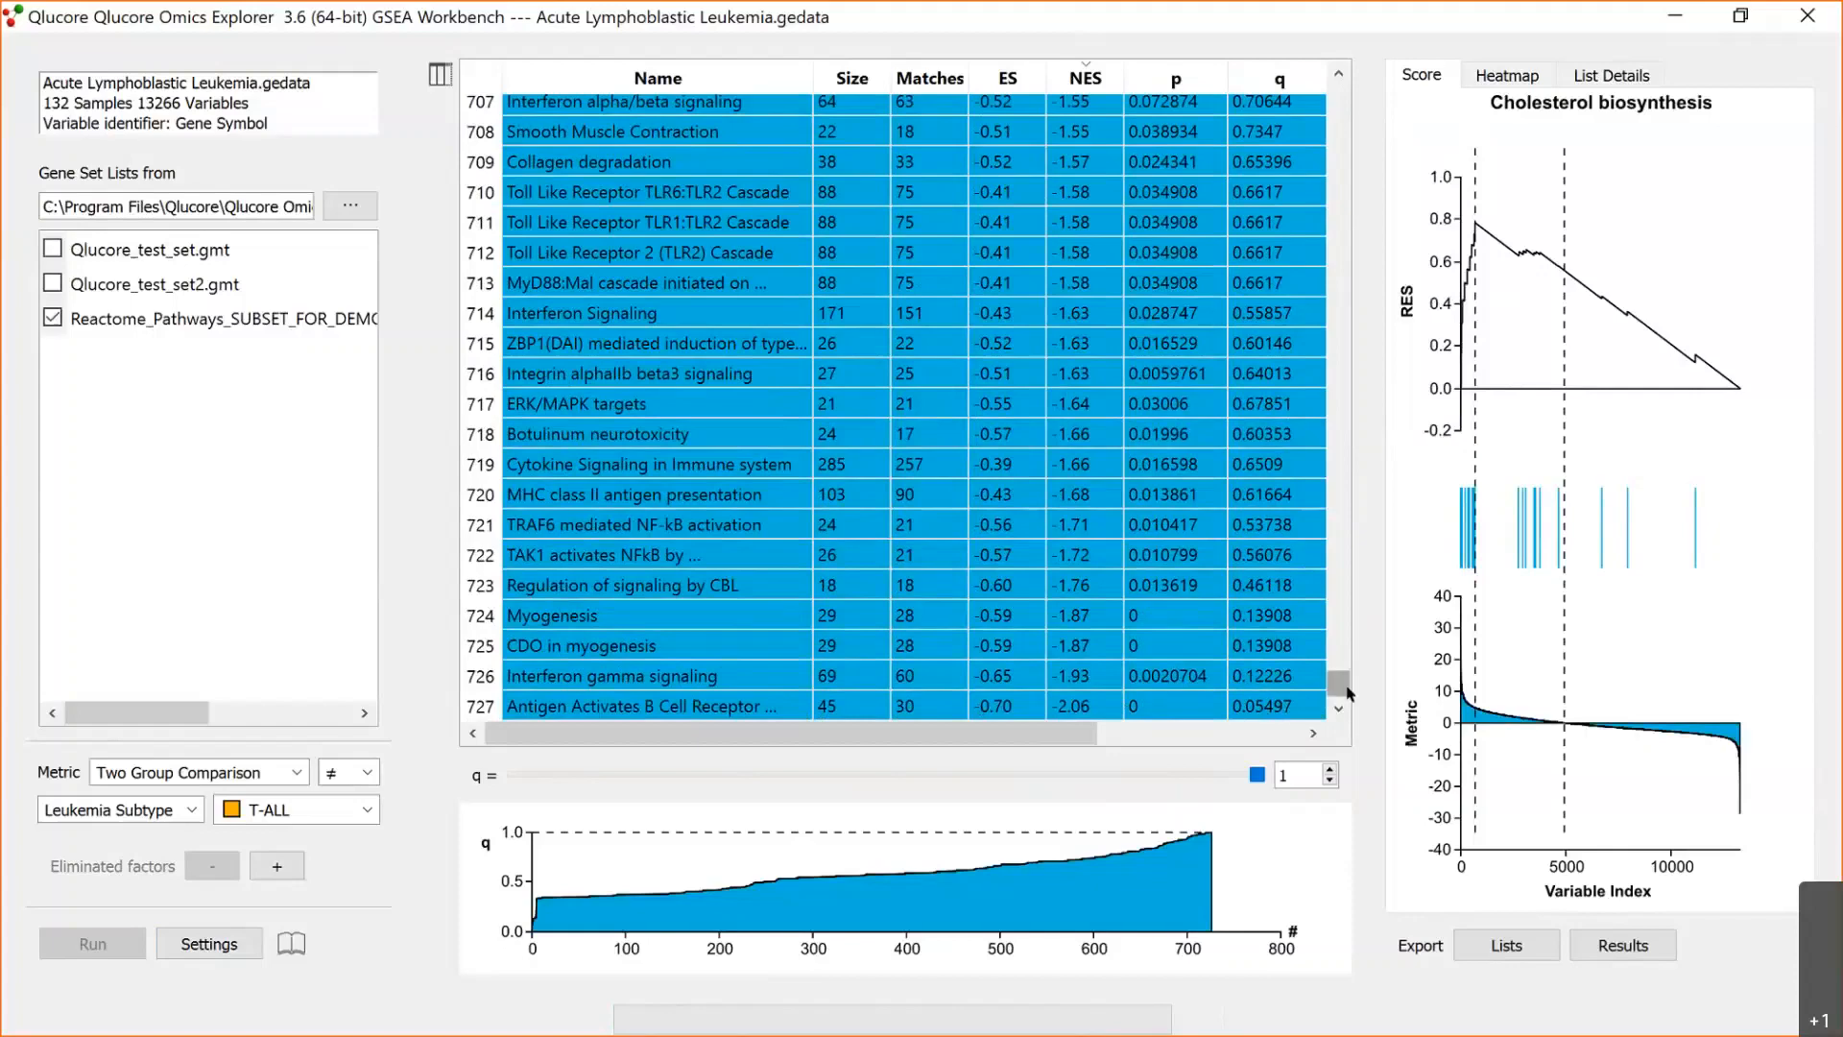
{"action": "left_click", "coordinate": [1271, 678]}
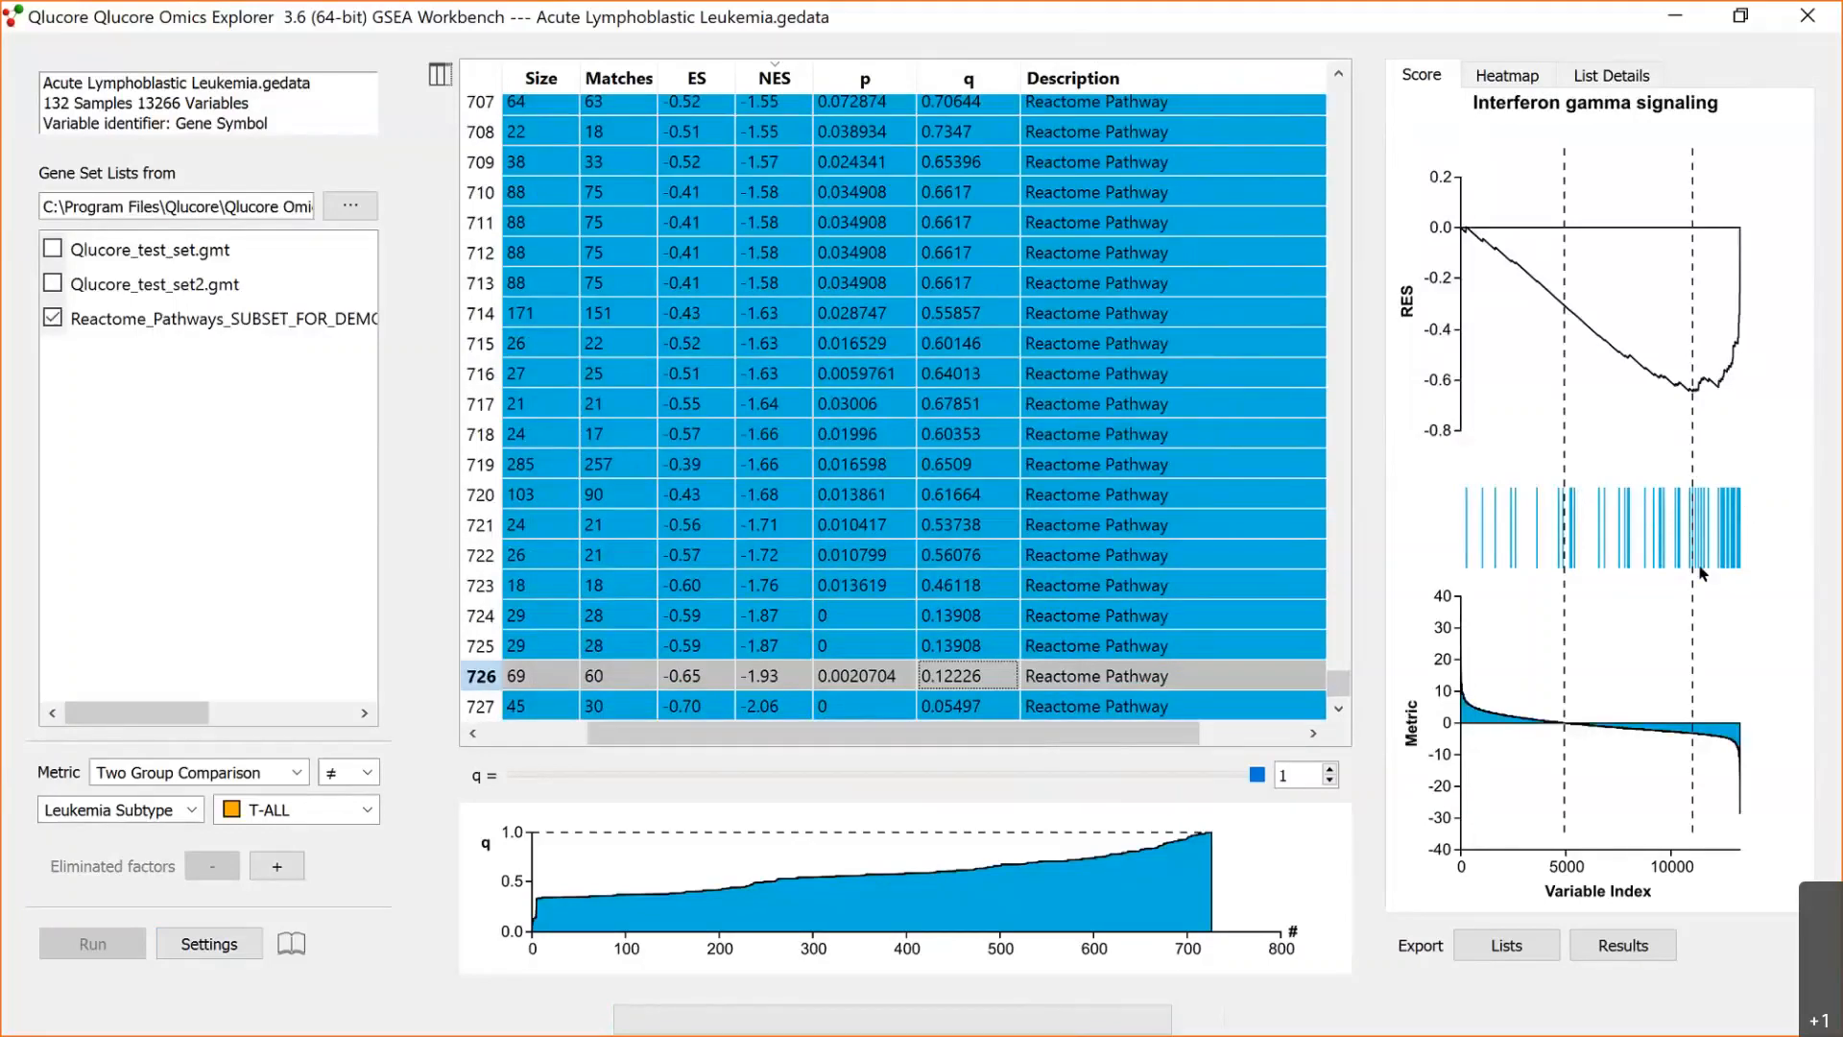
Sort the gene sets by ascending q value and set the q cutoff to 0.15.
{"action": "left_click_drag", "start_coordinate": [1338, 683], "coordinate": [1338, 96]}
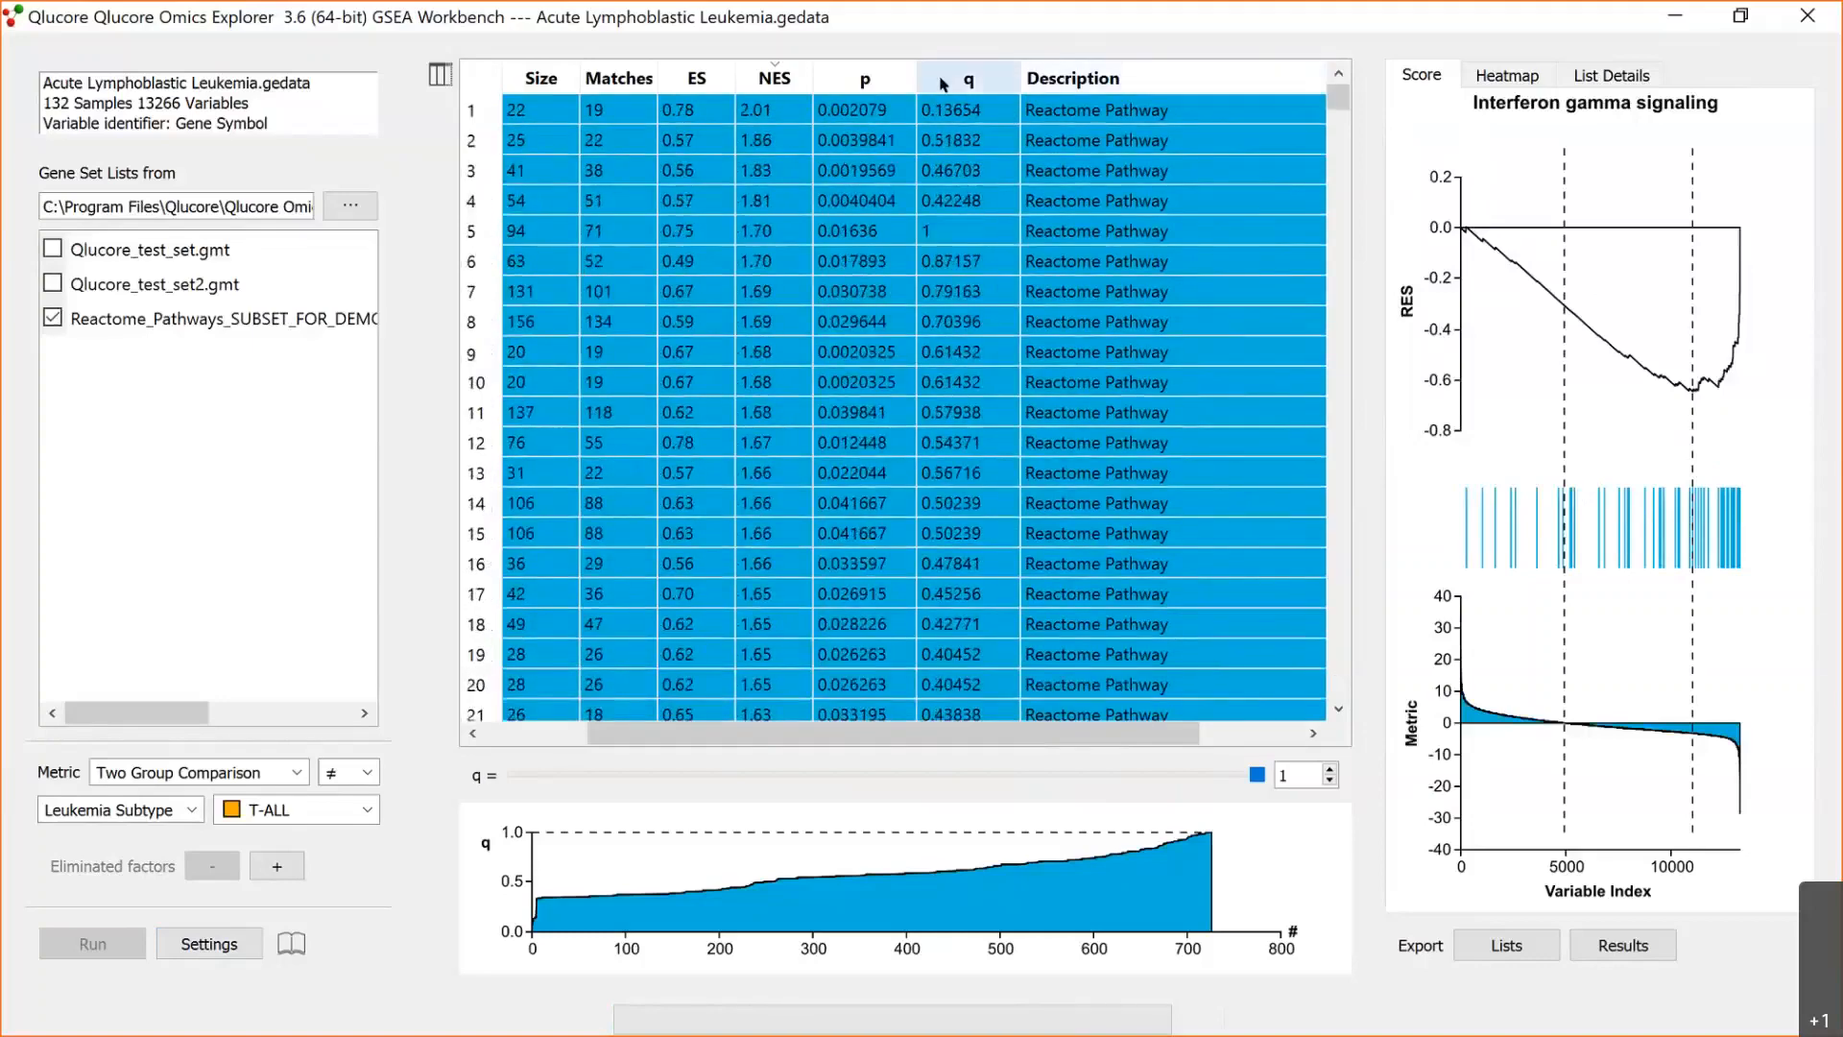
{"action": "left_click", "coordinate": [988, 77]}
{"action": "left_click_drag", "start_coordinate": [799, 733], "coordinate": [694, 733]}
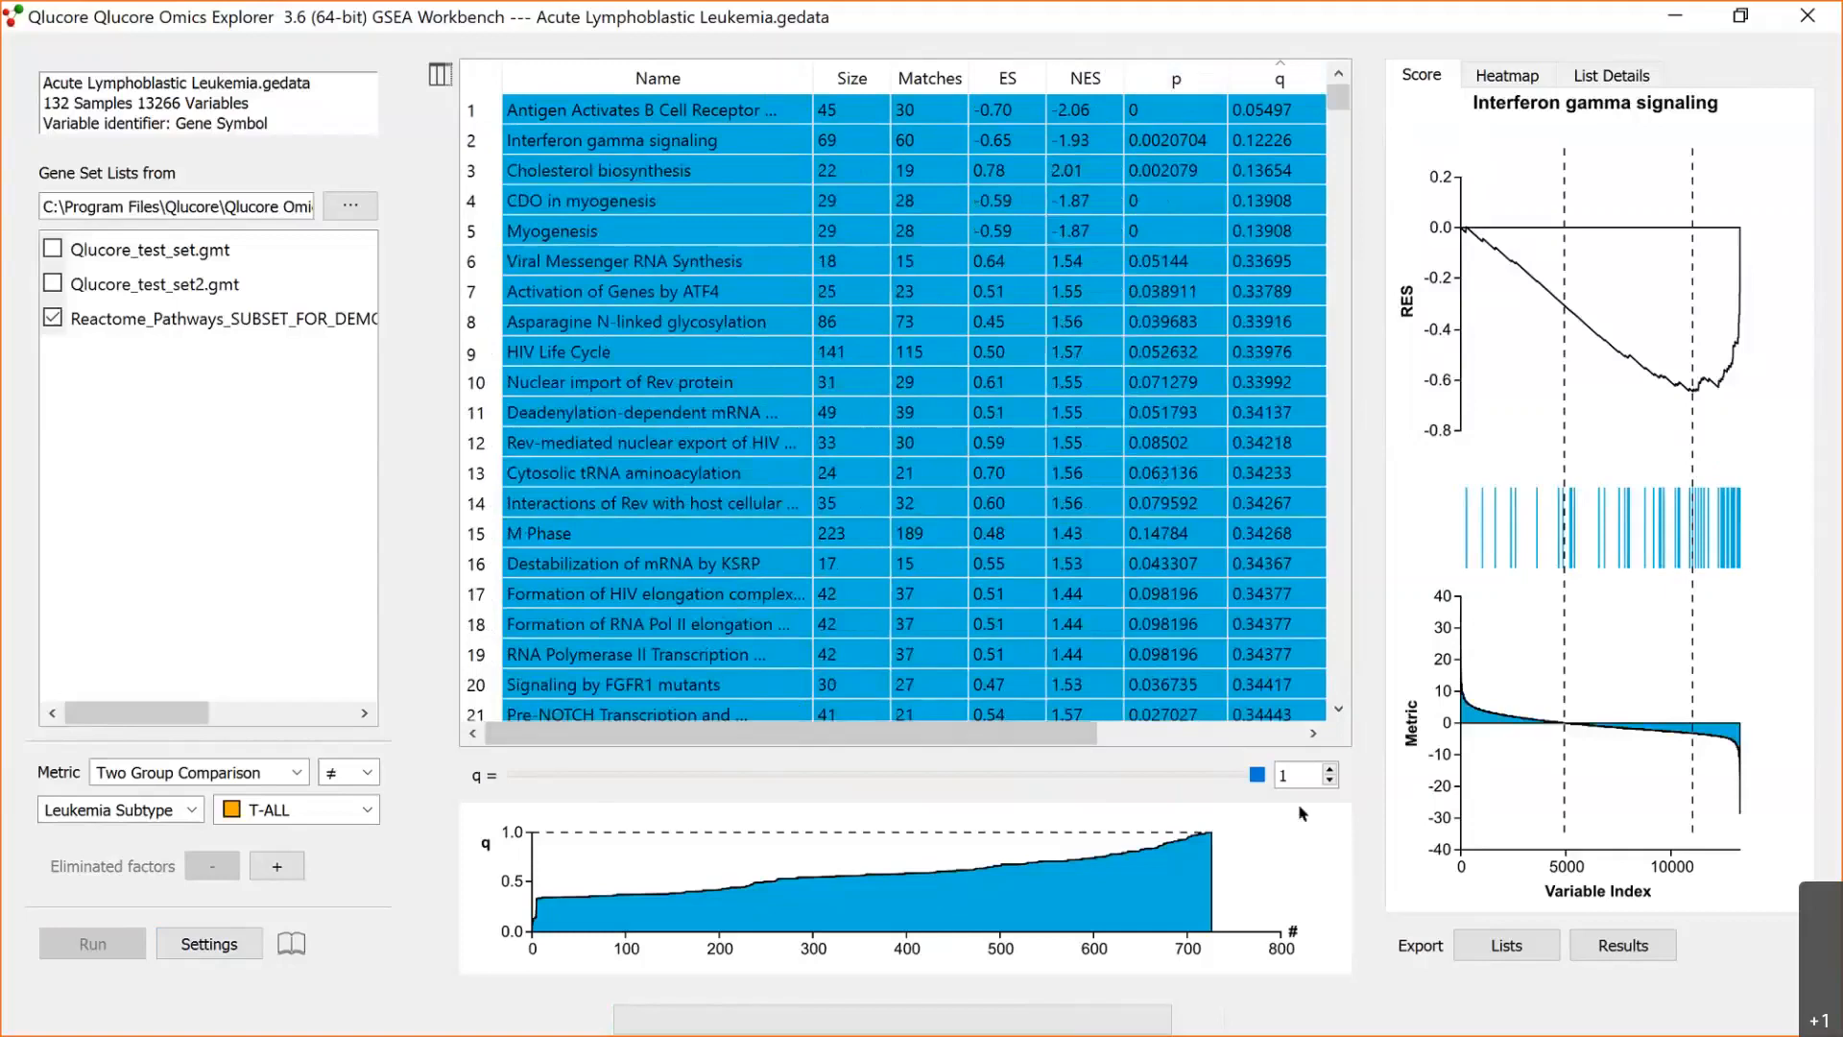
{"action": "left_click_drag", "start_coordinate": [1257, 775], "coordinate": [620, 765]}
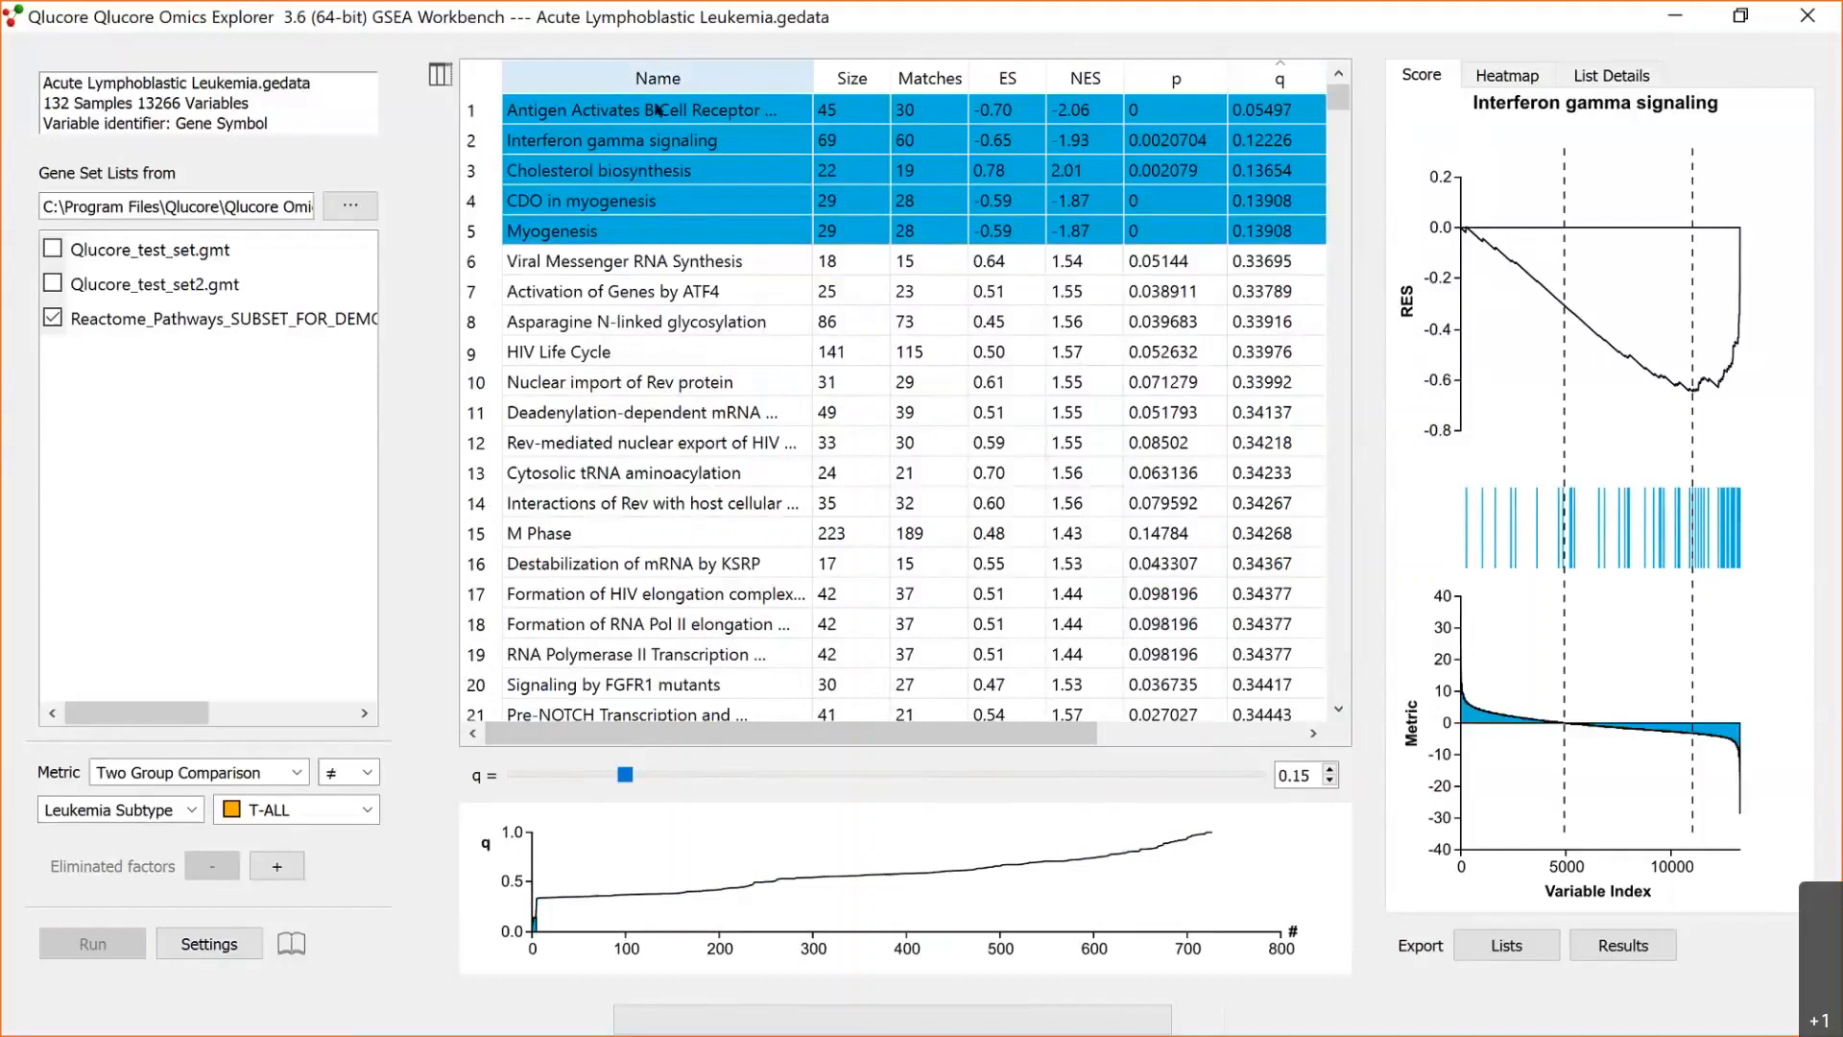
Examine the score plot, heatmap and gene list details of the Antigen Activates B Cell Receptor gene set.
{"action": "left_click", "coordinate": [710, 108]}
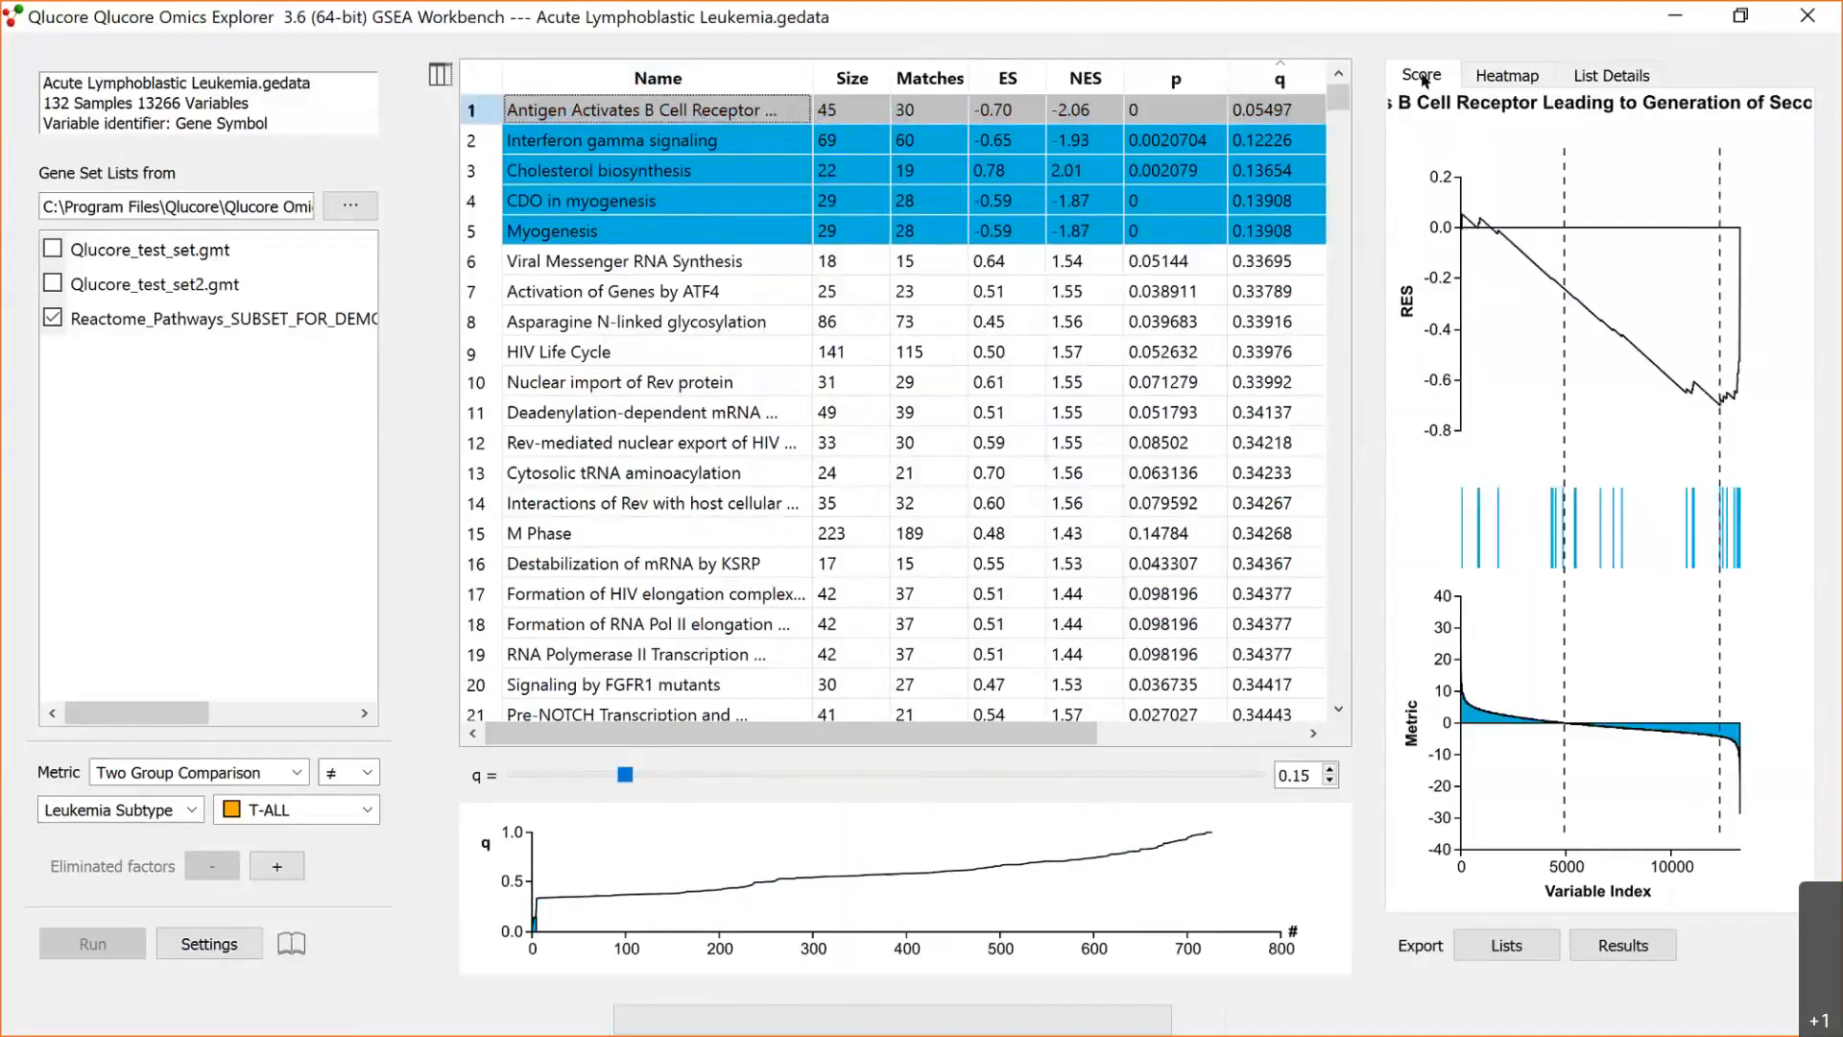
{"action": "left_click", "coordinate": [1495, 82]}
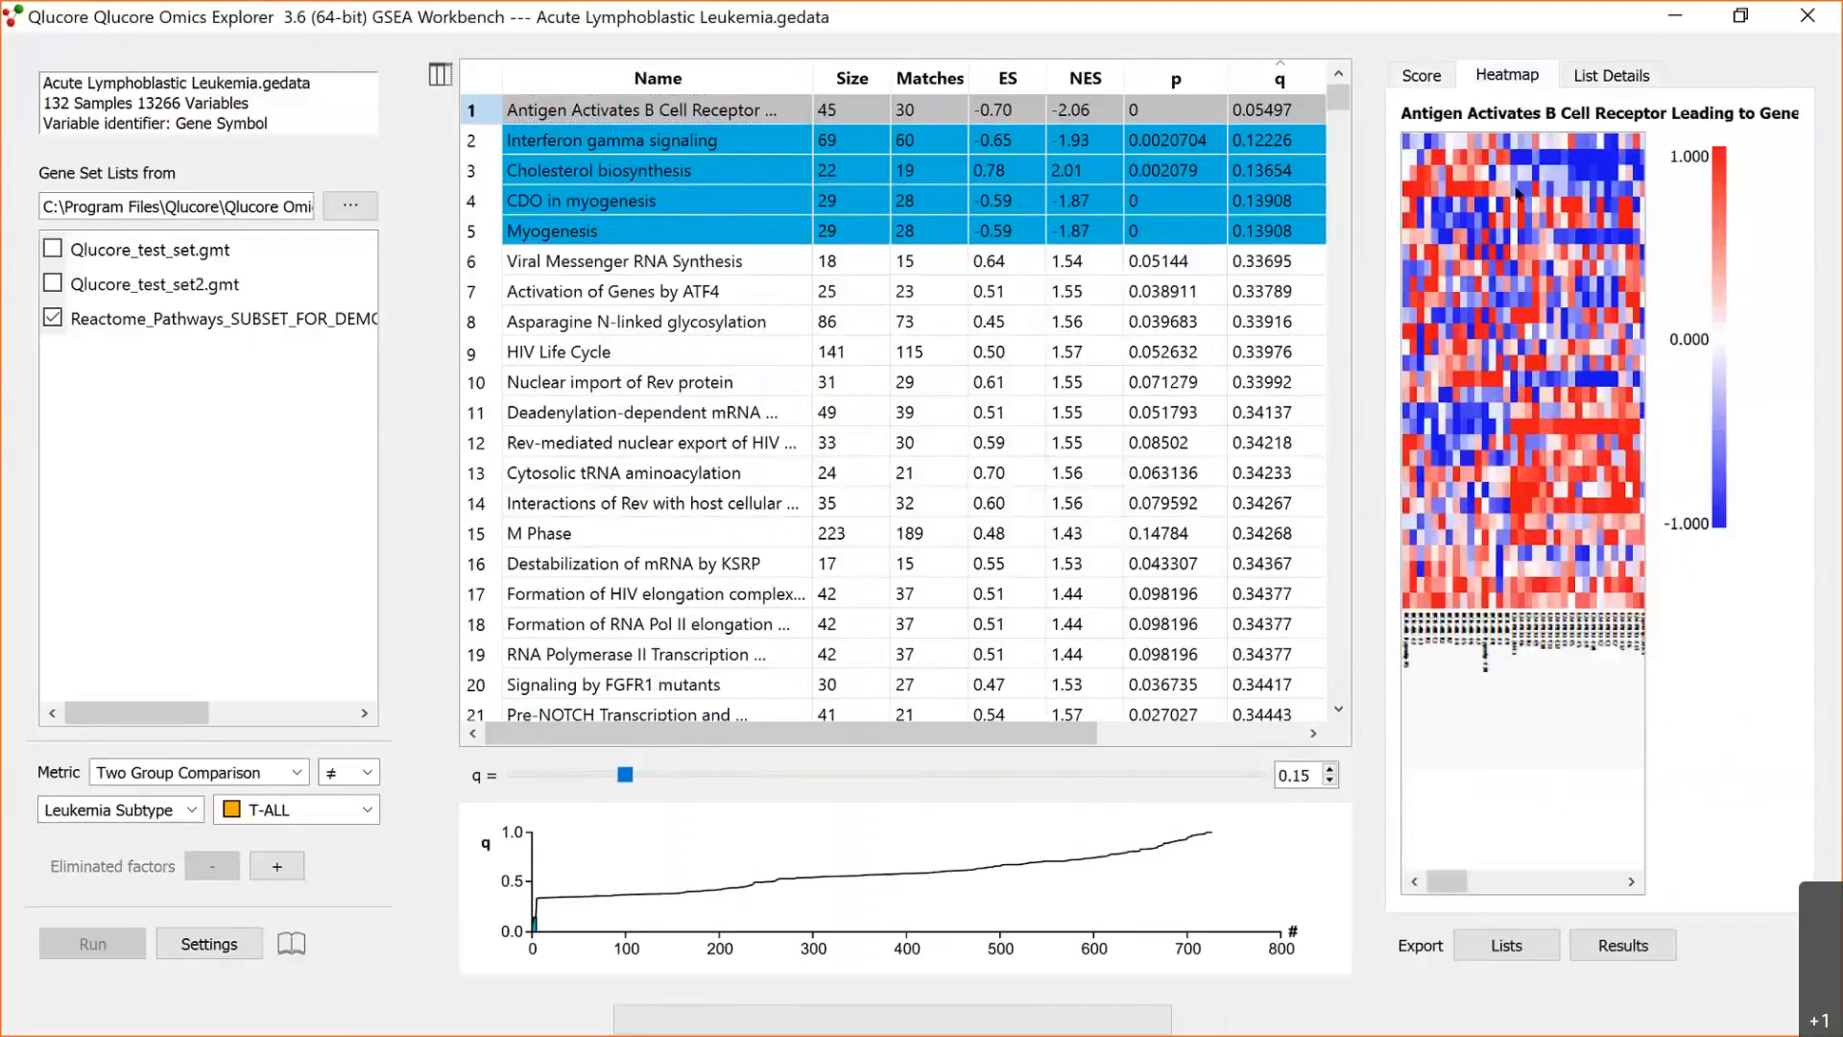
{"action": "left_click", "coordinate": [1432, 72]}
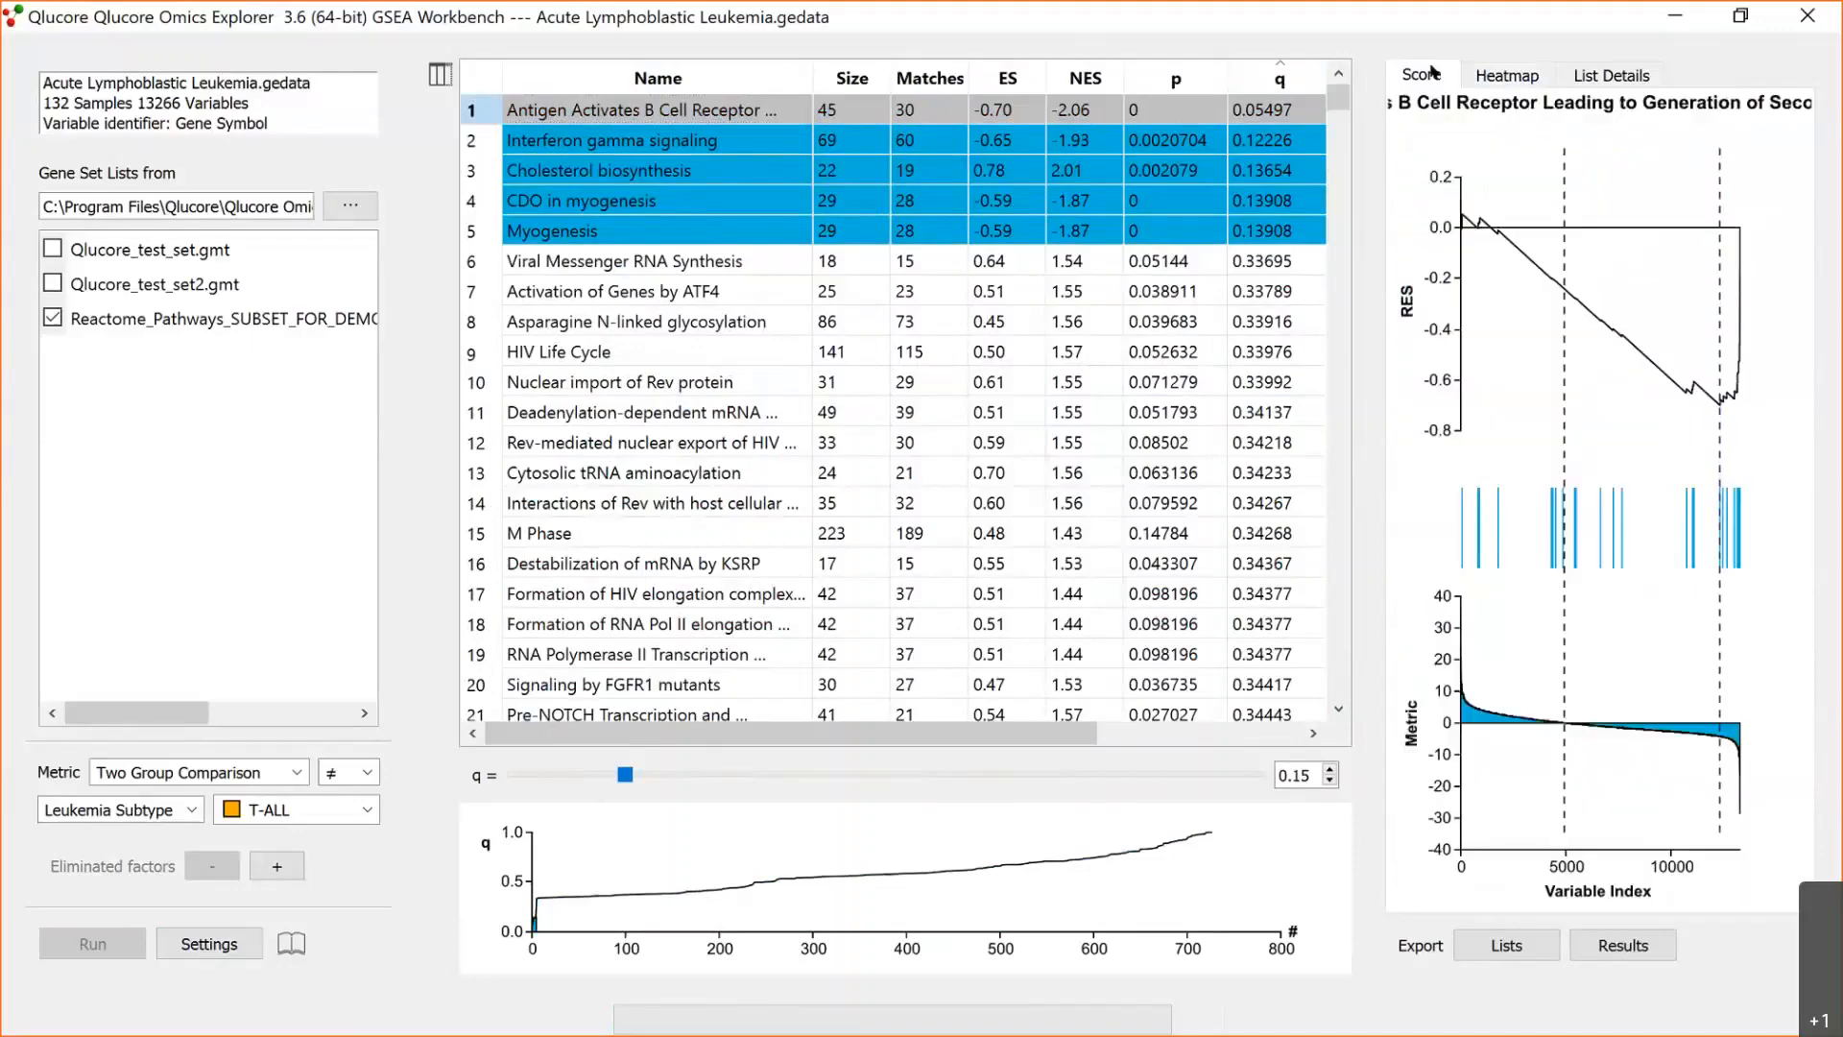
{"action": "left_click", "coordinate": [1524, 88]}
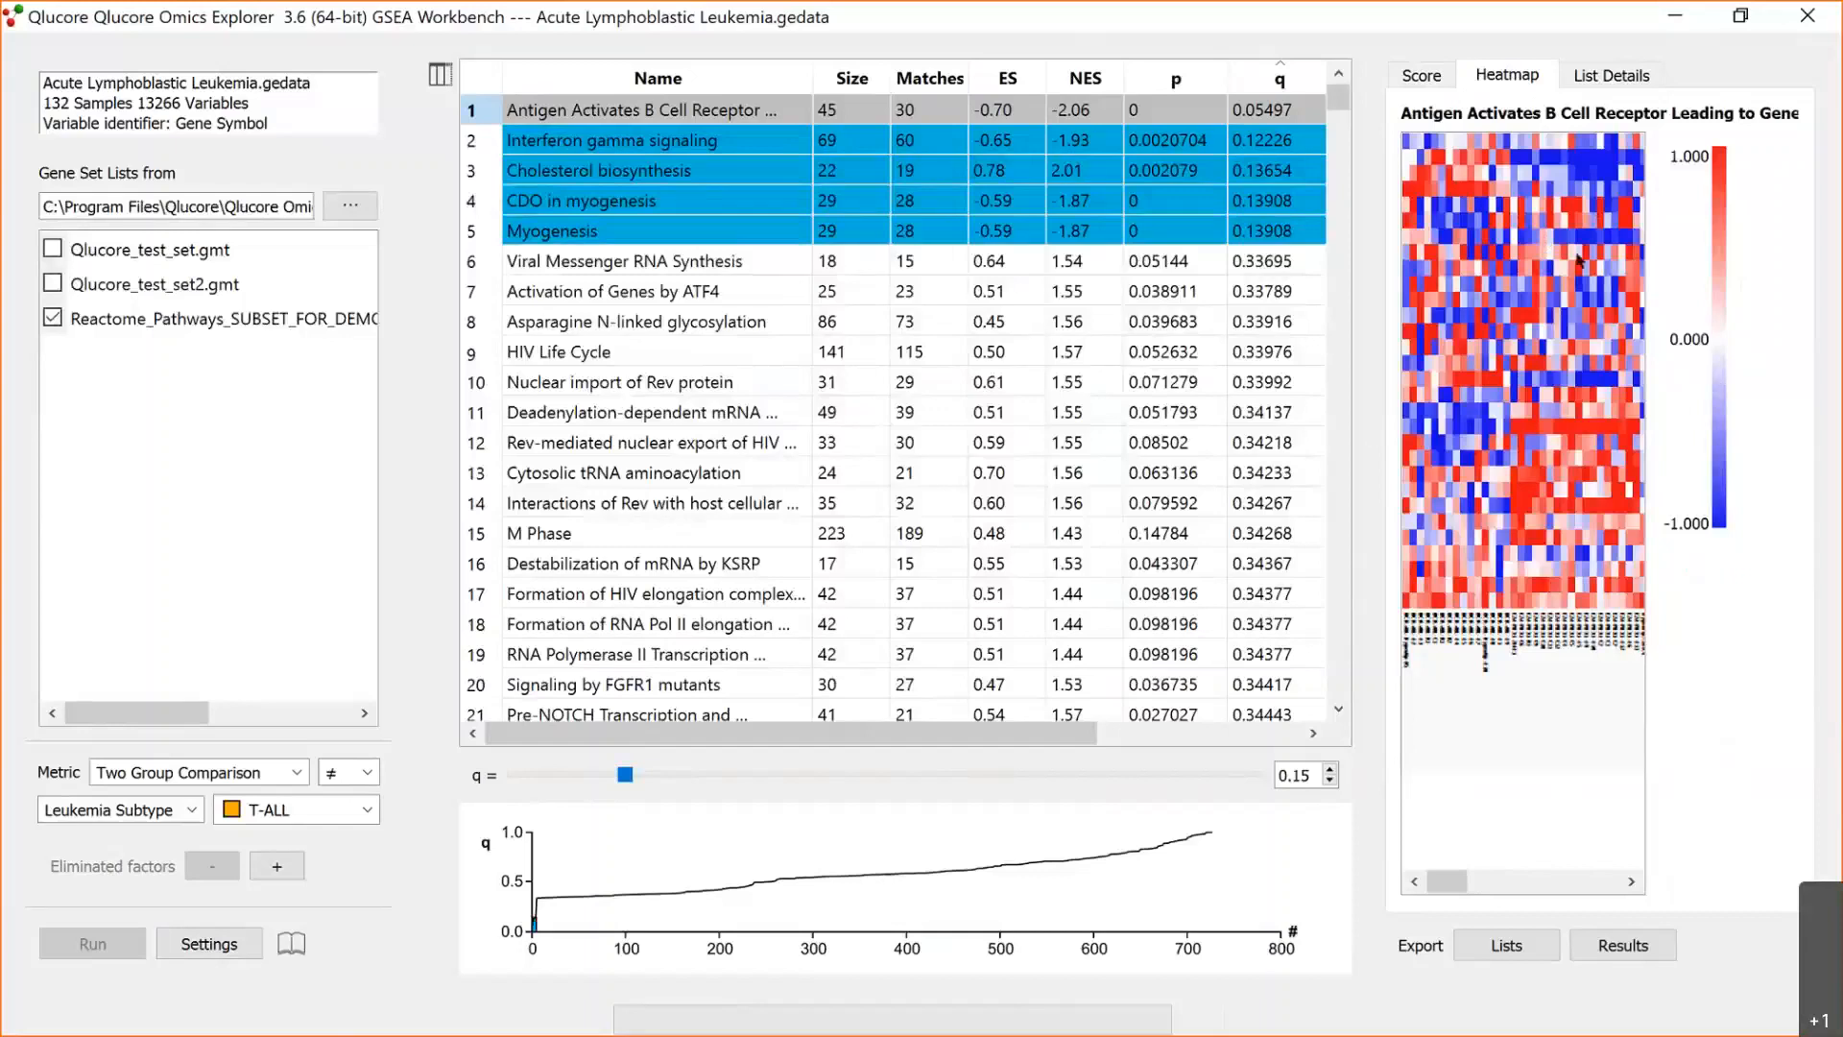
{"action": "left_click", "coordinate": [1605, 76]}
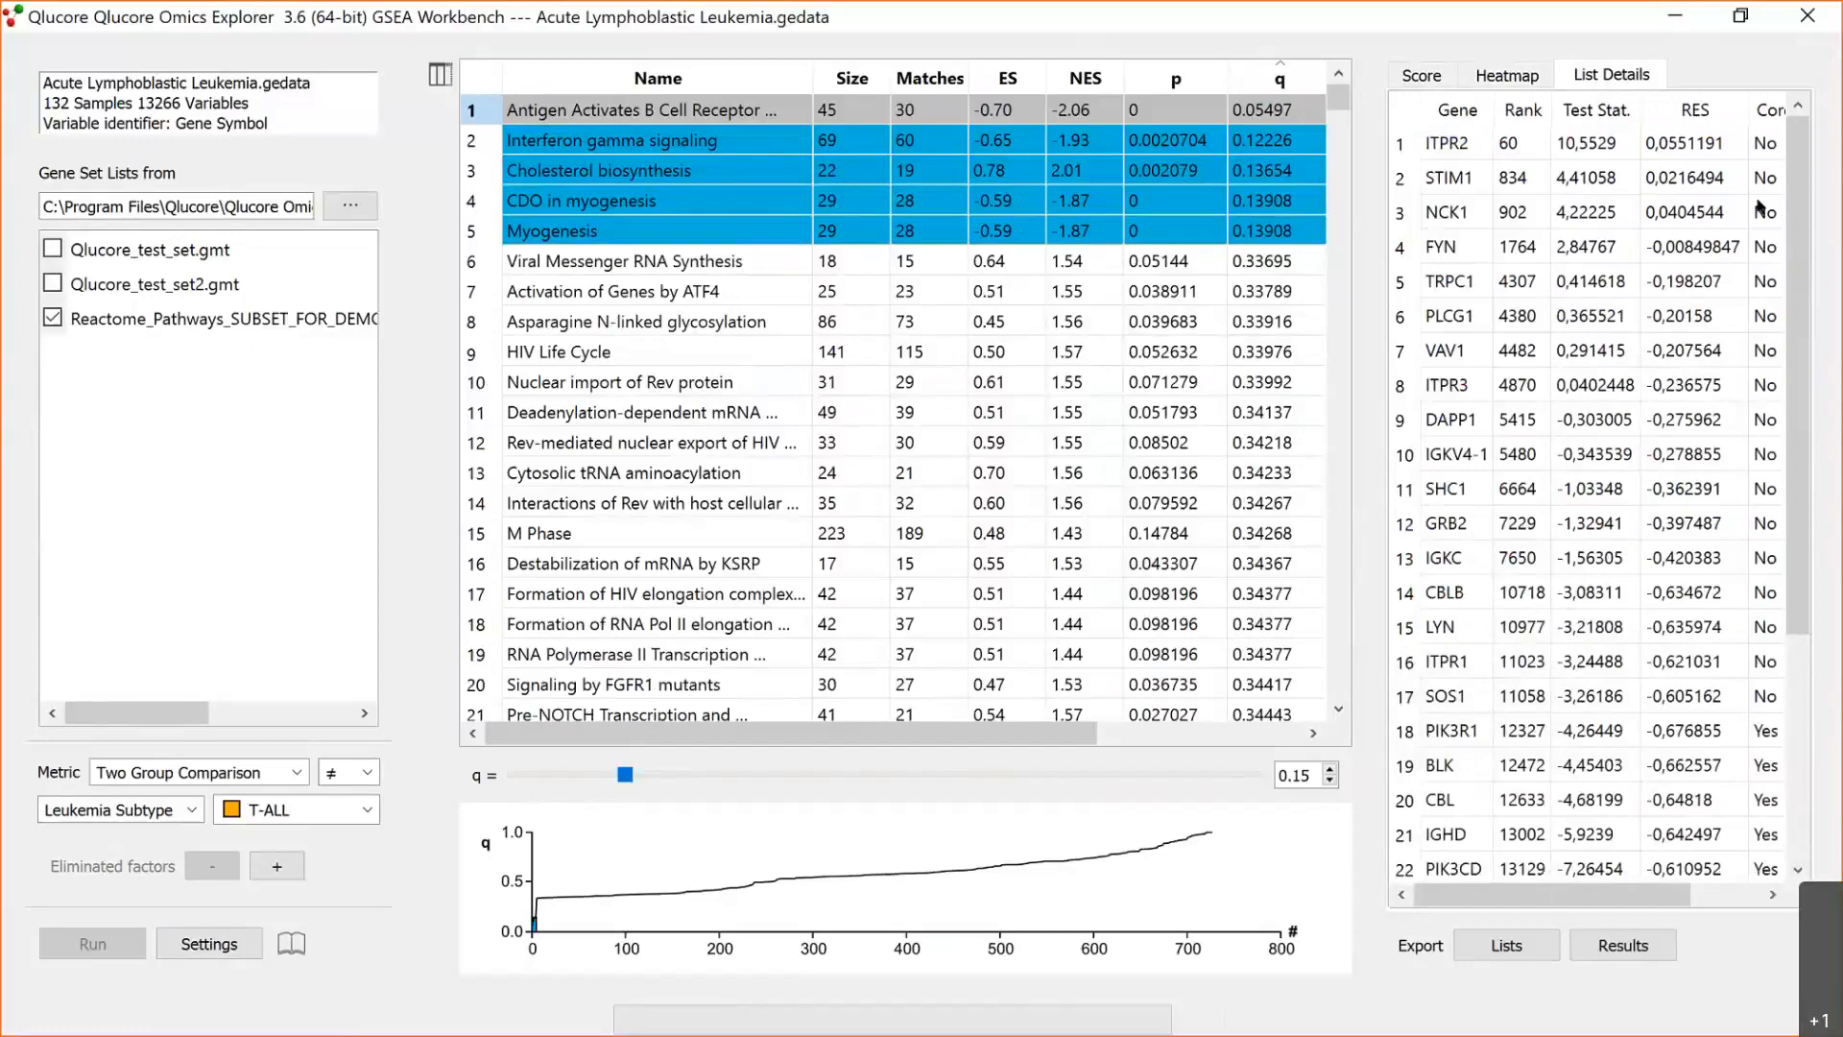
{"action": "scroll", "coordinate": [1802, 365], "scroll_direction": "down", "scroll_amount": 1}
{"action": "scroll", "coordinate": [1803, 366], "scroll_direction": "down", "scroll_amount": 3}
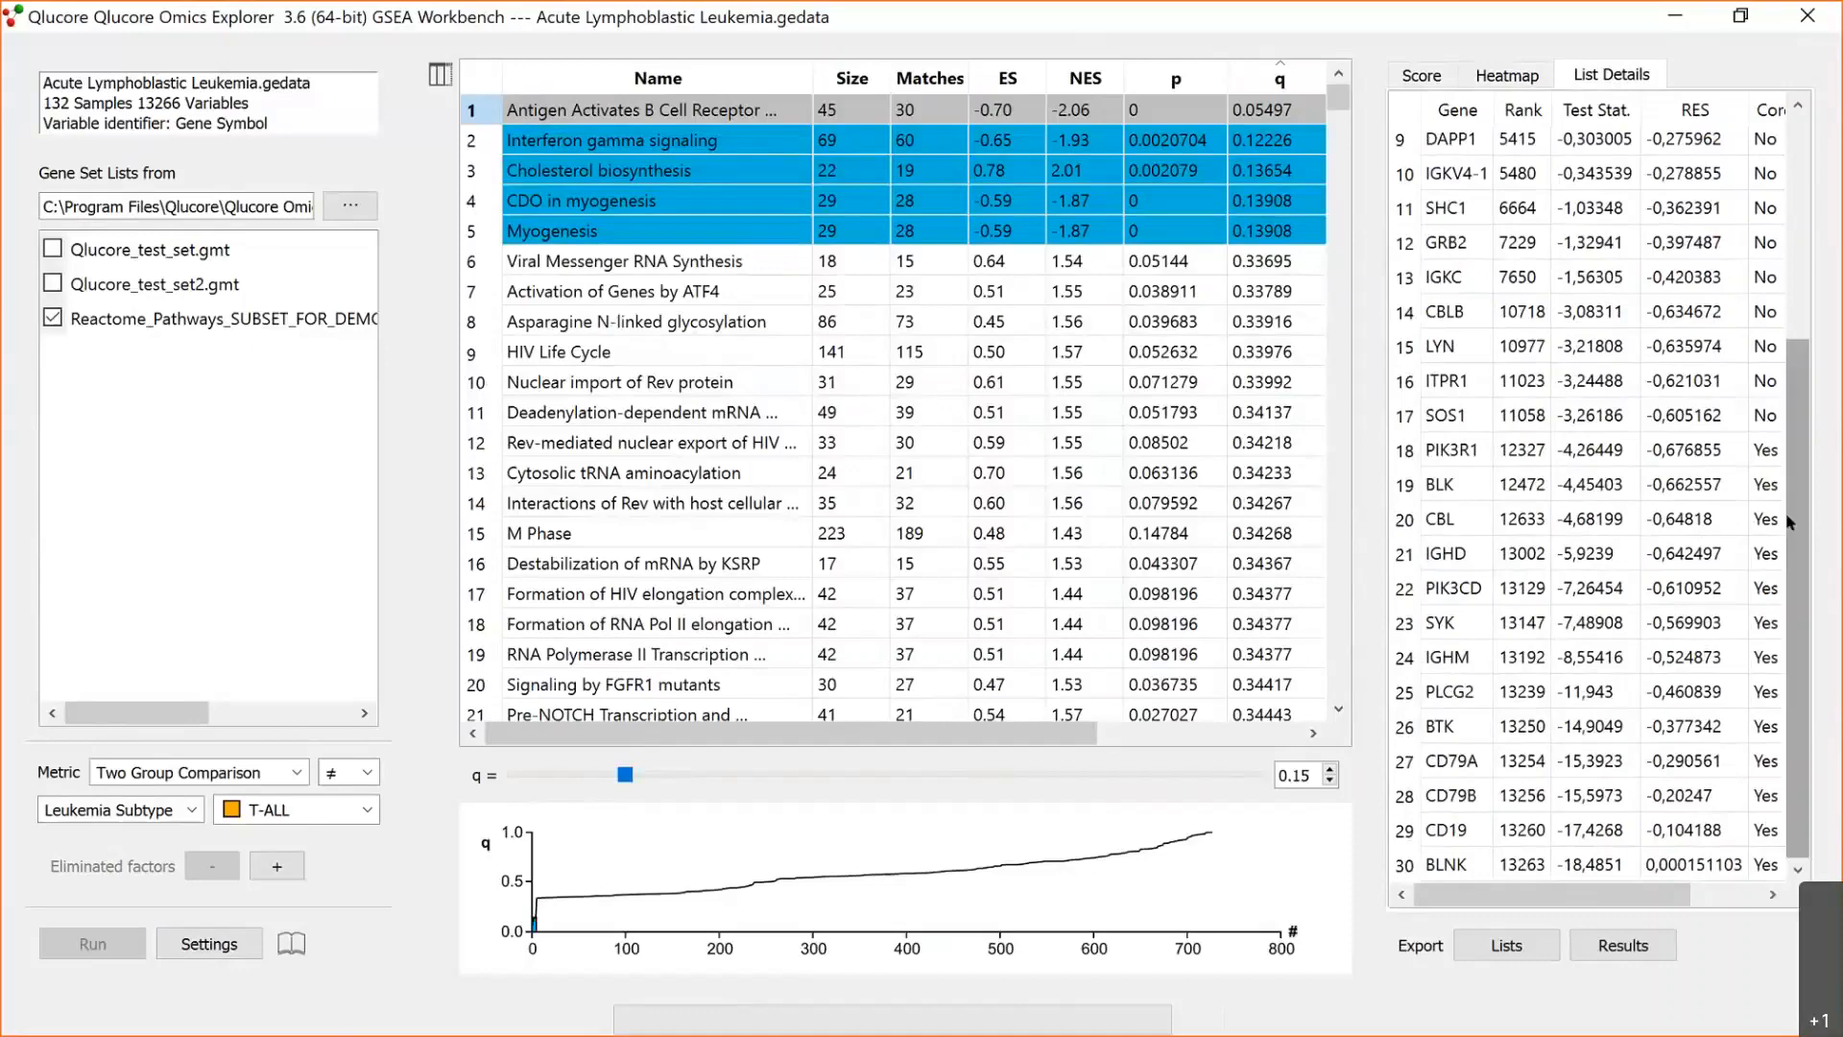
{"action": "scroll", "coordinate": [1785, 513], "scroll_direction": "up", "scroll_amount": 4}
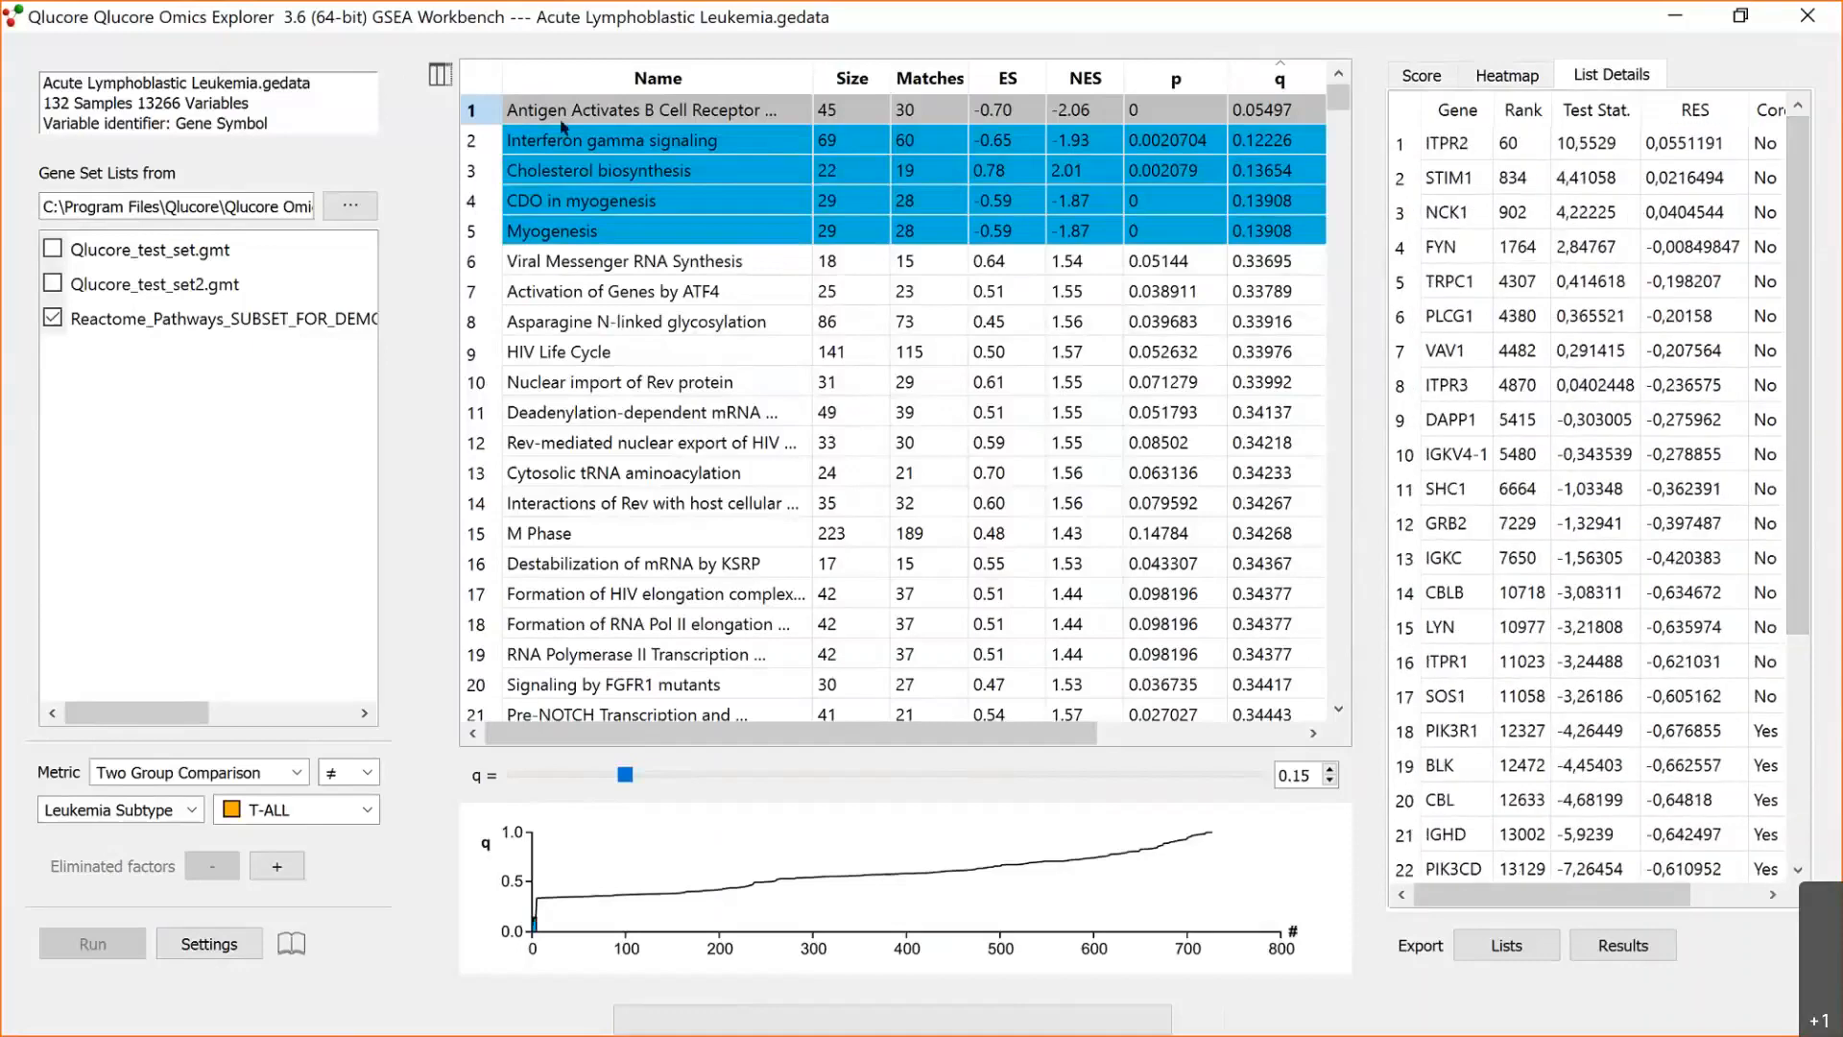
Select the first five gene sets, through Myogenesis, and view their leading edge overlap heatmap.
{"action": "key", "text": "shift+Down"}
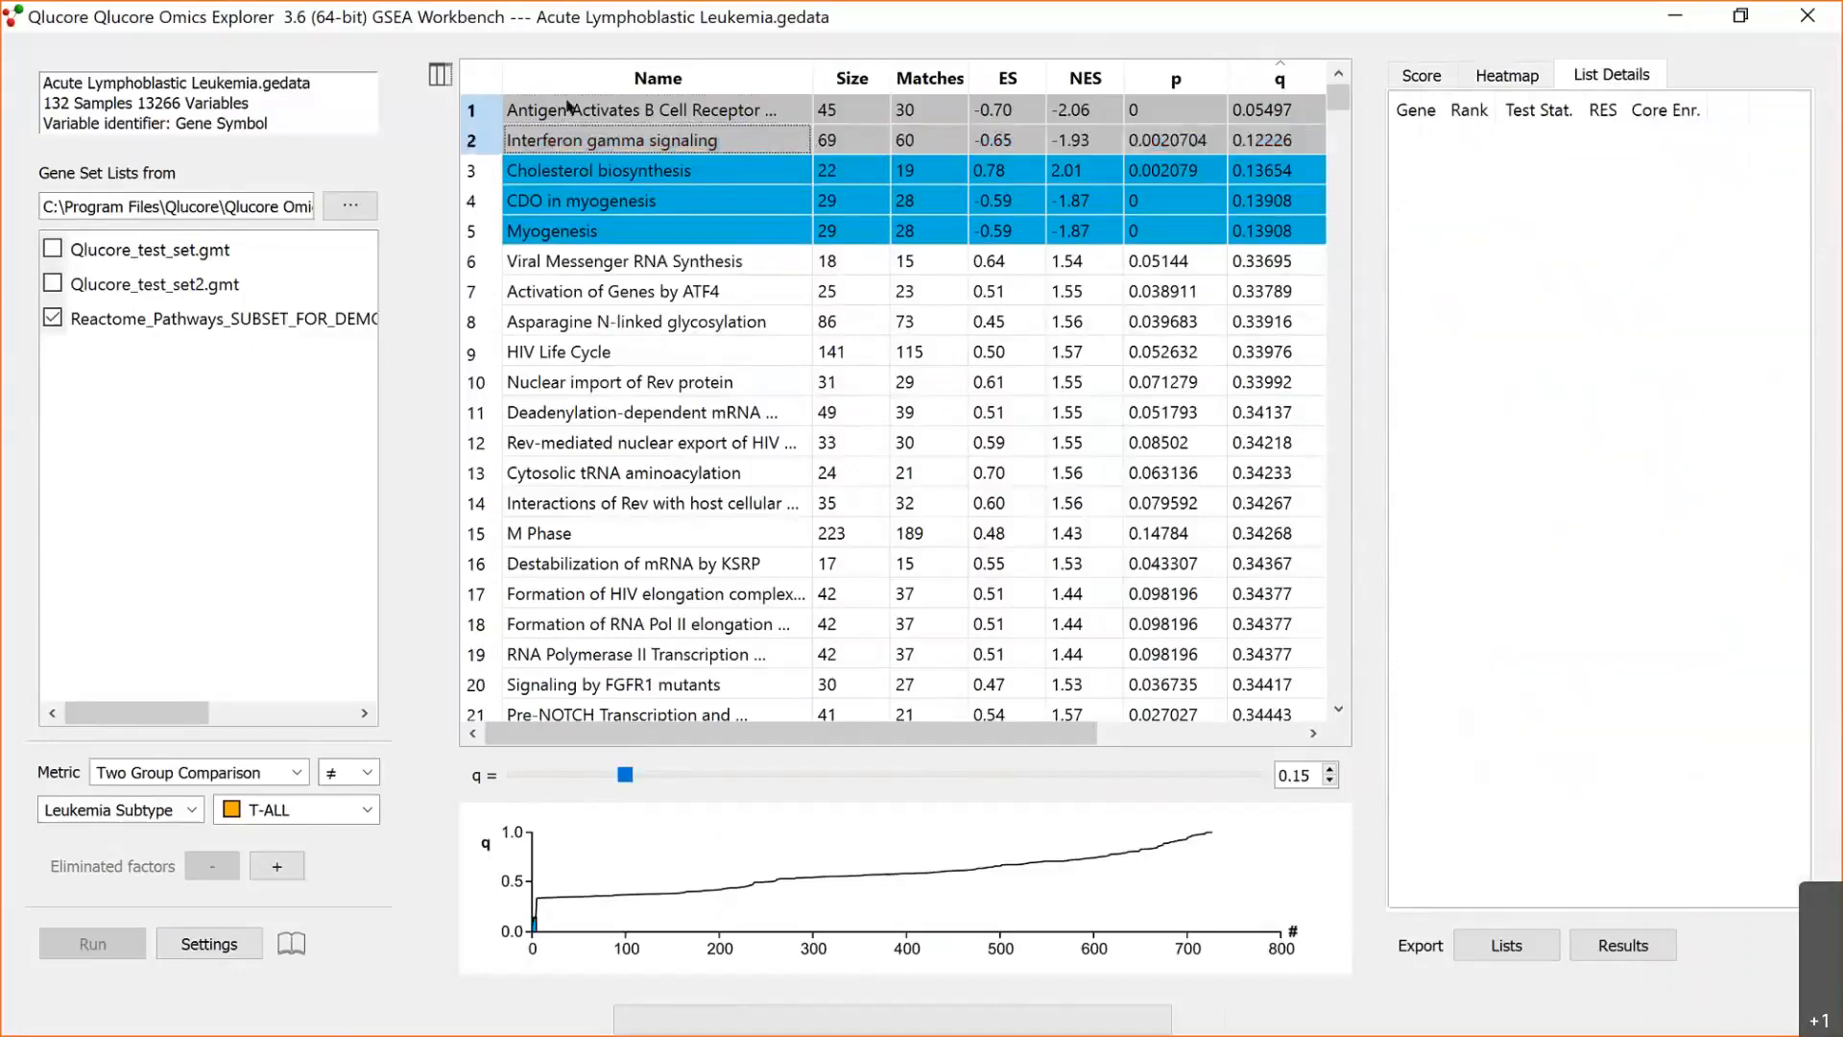
{"action": "key", "text": "shift+Down"}
{"action": "key", "text": "shift+Down"}
{"action": "key", "text": "shift+Down"}
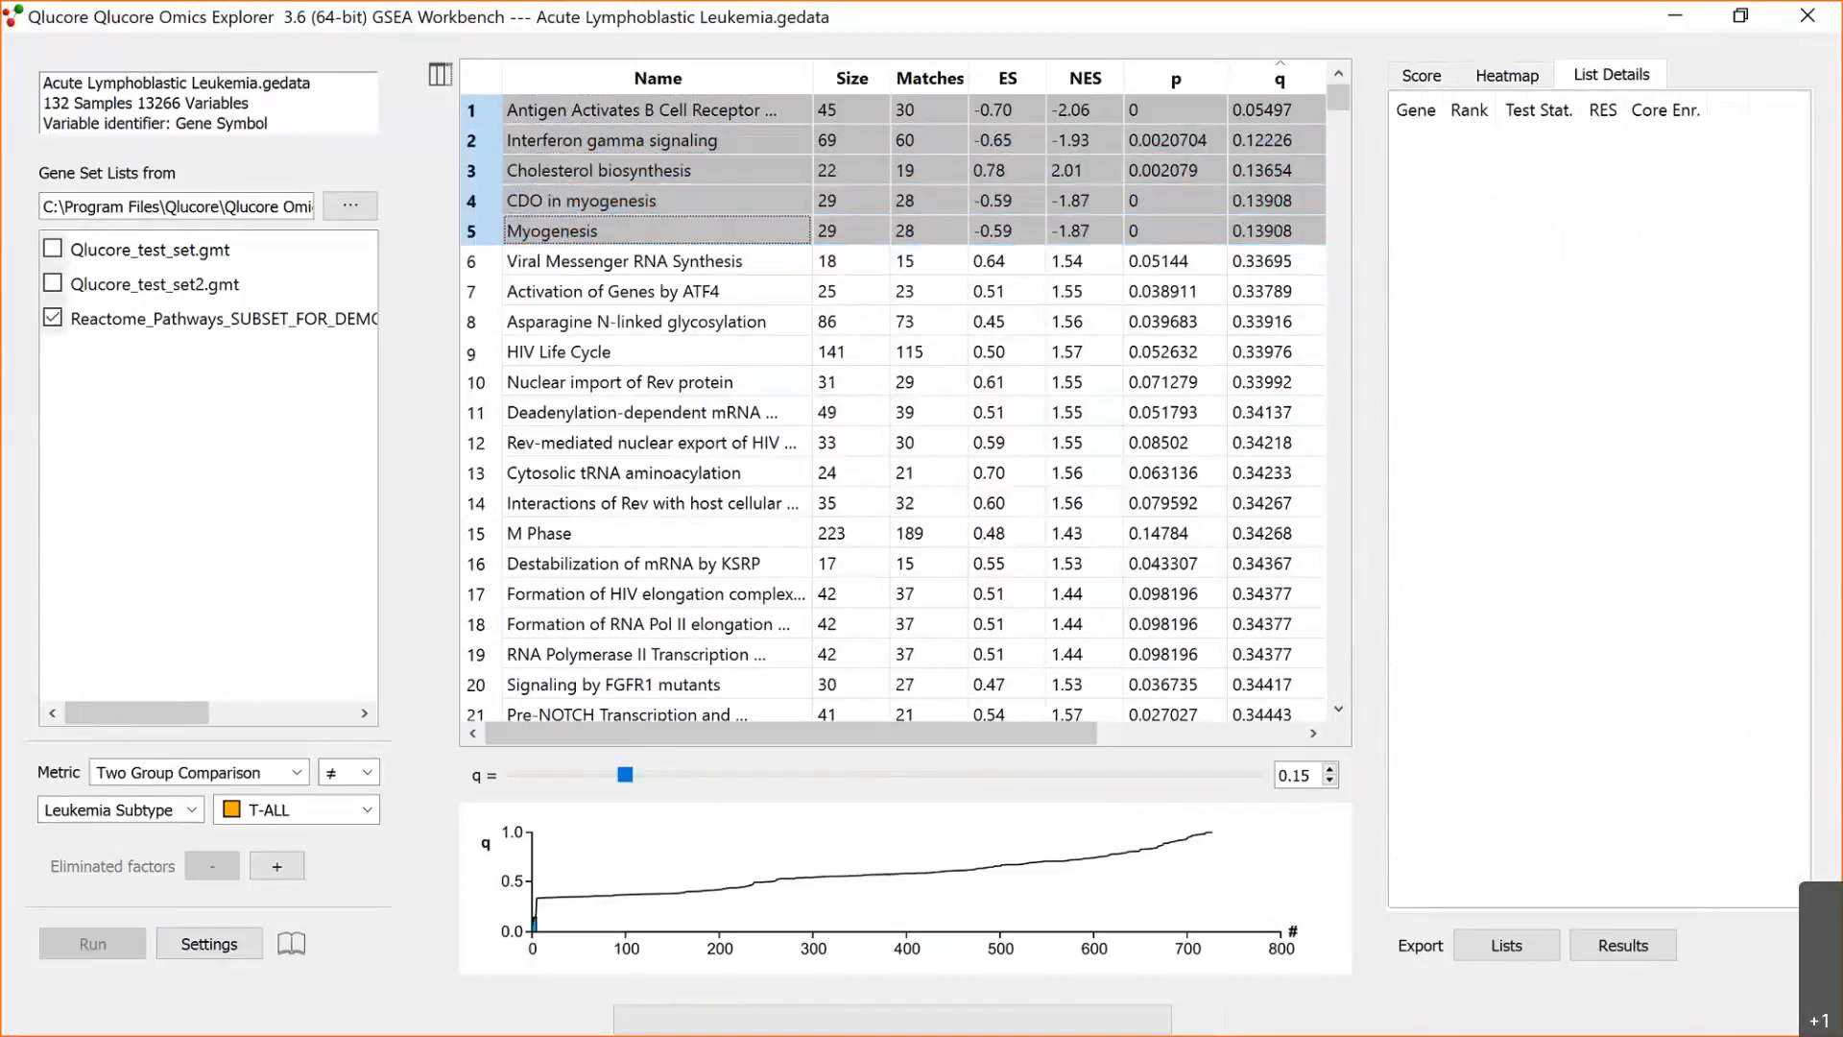
{"action": "left_click", "coordinate": [1507, 75]}
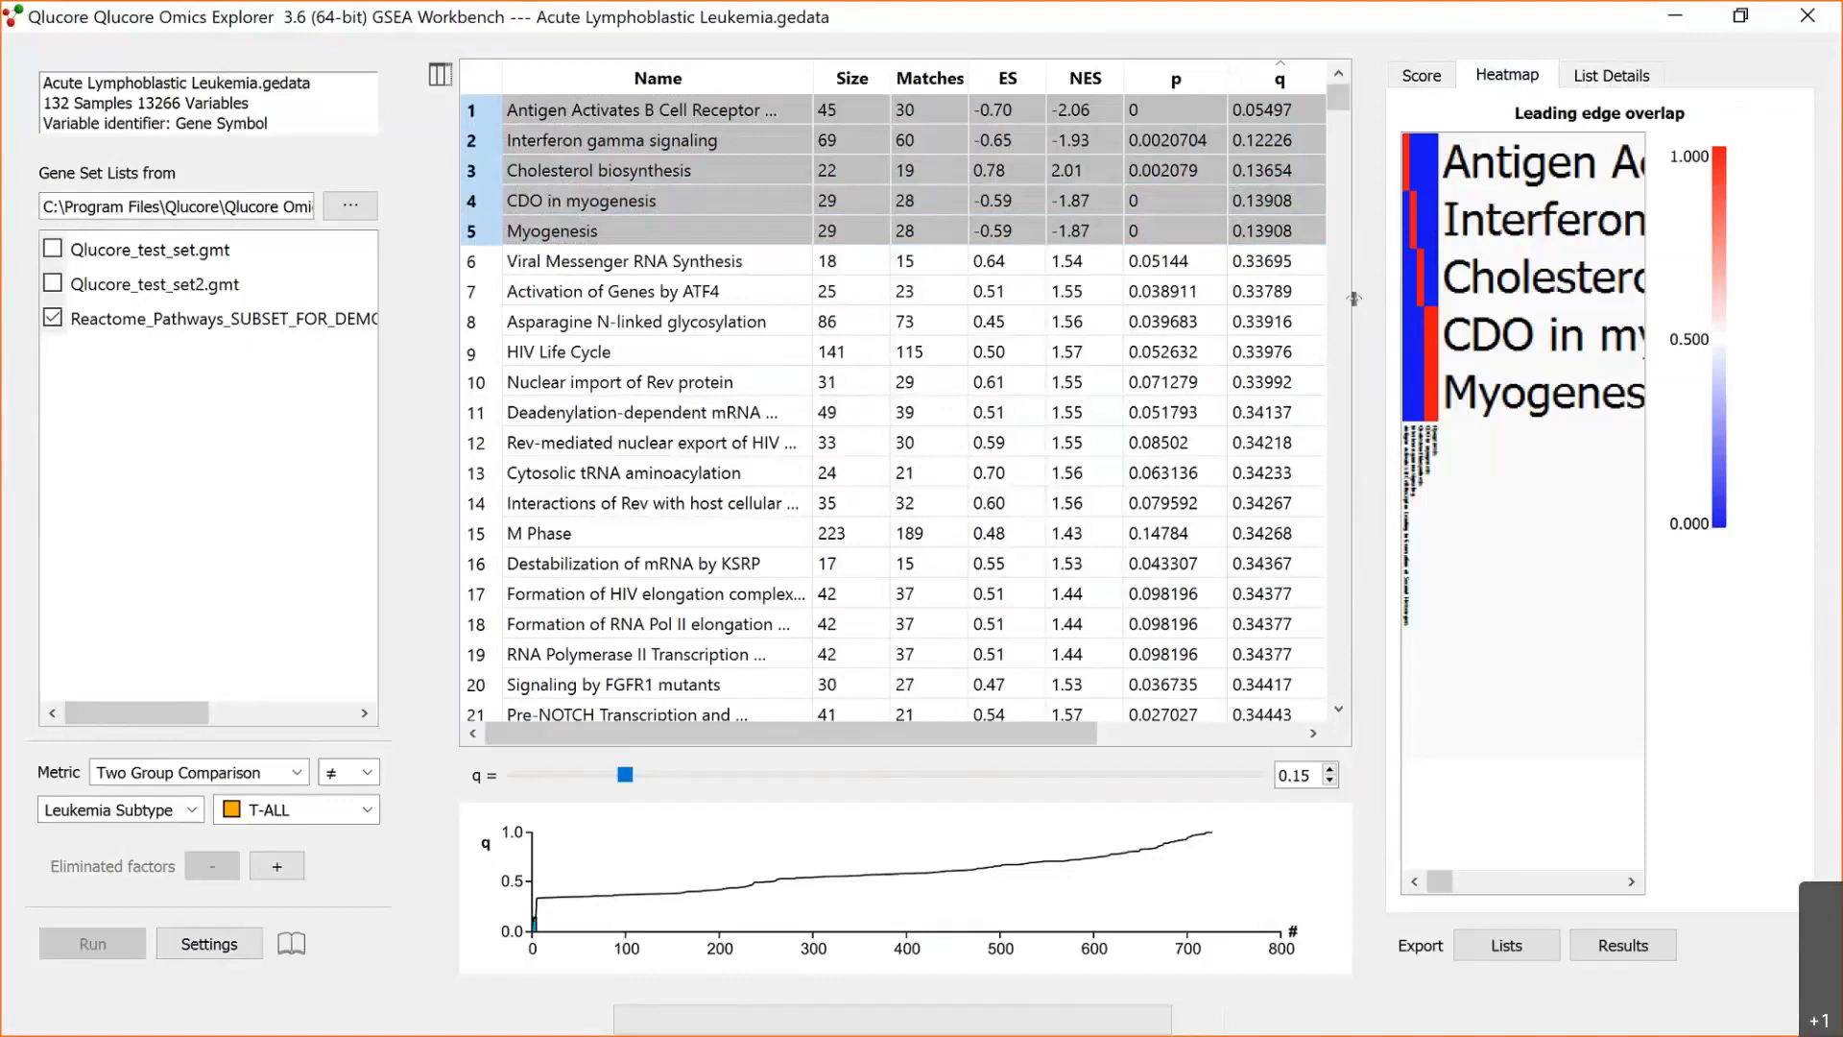
{"action": "left_click_drag", "start_coordinate": [1357, 300], "coordinate": [1085, 268]}
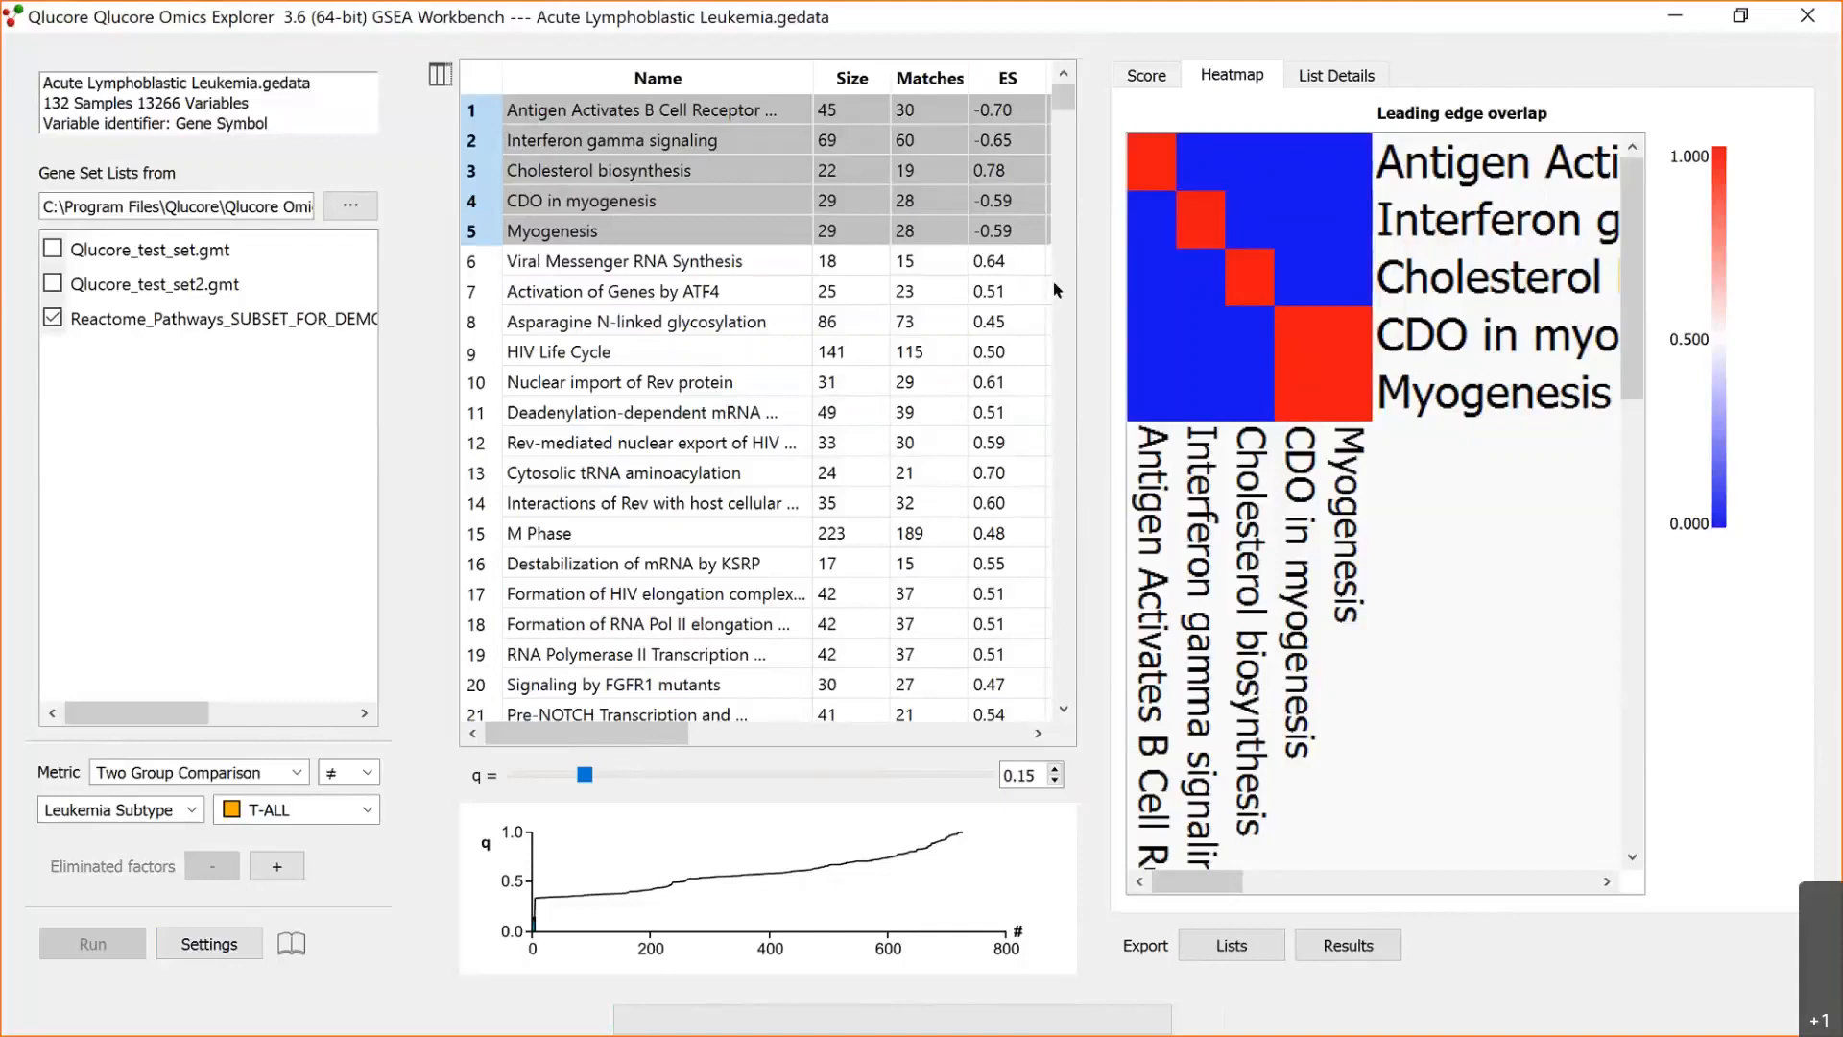
{"action": "left_click_drag", "start_coordinate": [1083, 302], "coordinate": [1346, 318]}
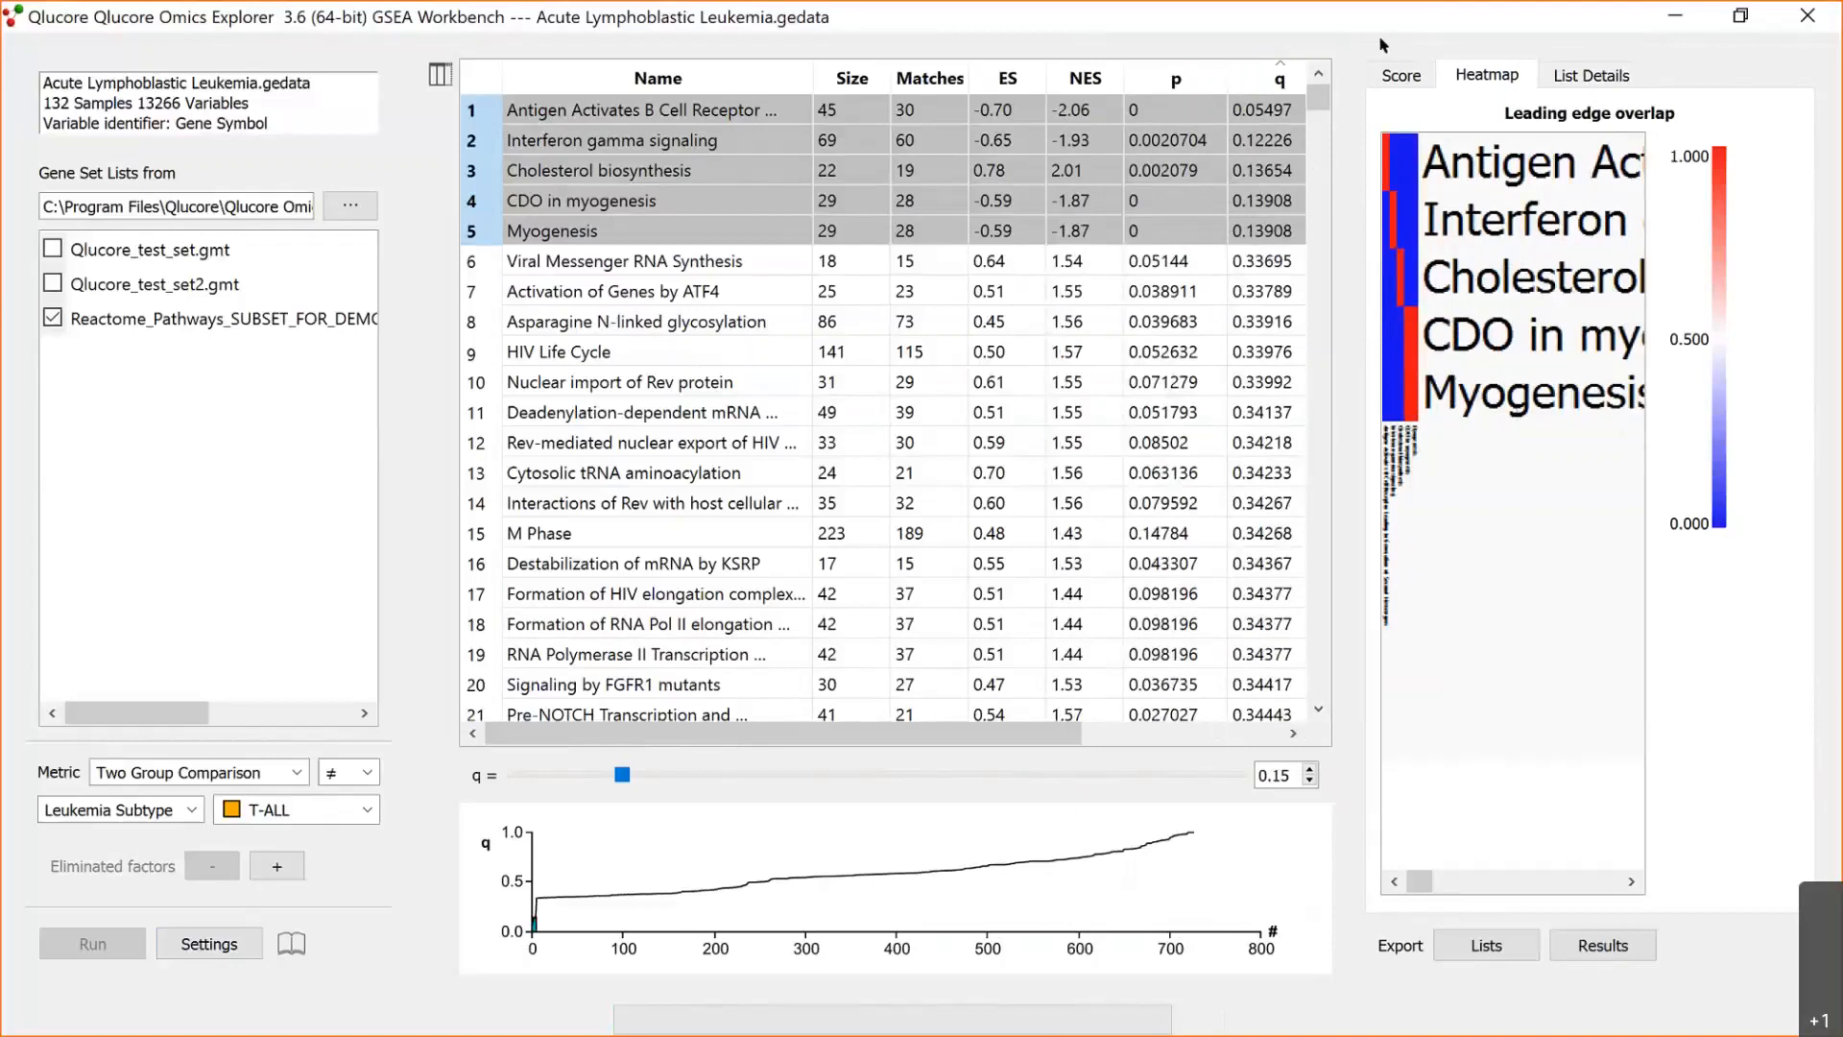
Export the results of the selected gene sets to the Desktop folder.
{"action": "left_click", "coordinate": [1621, 946]}
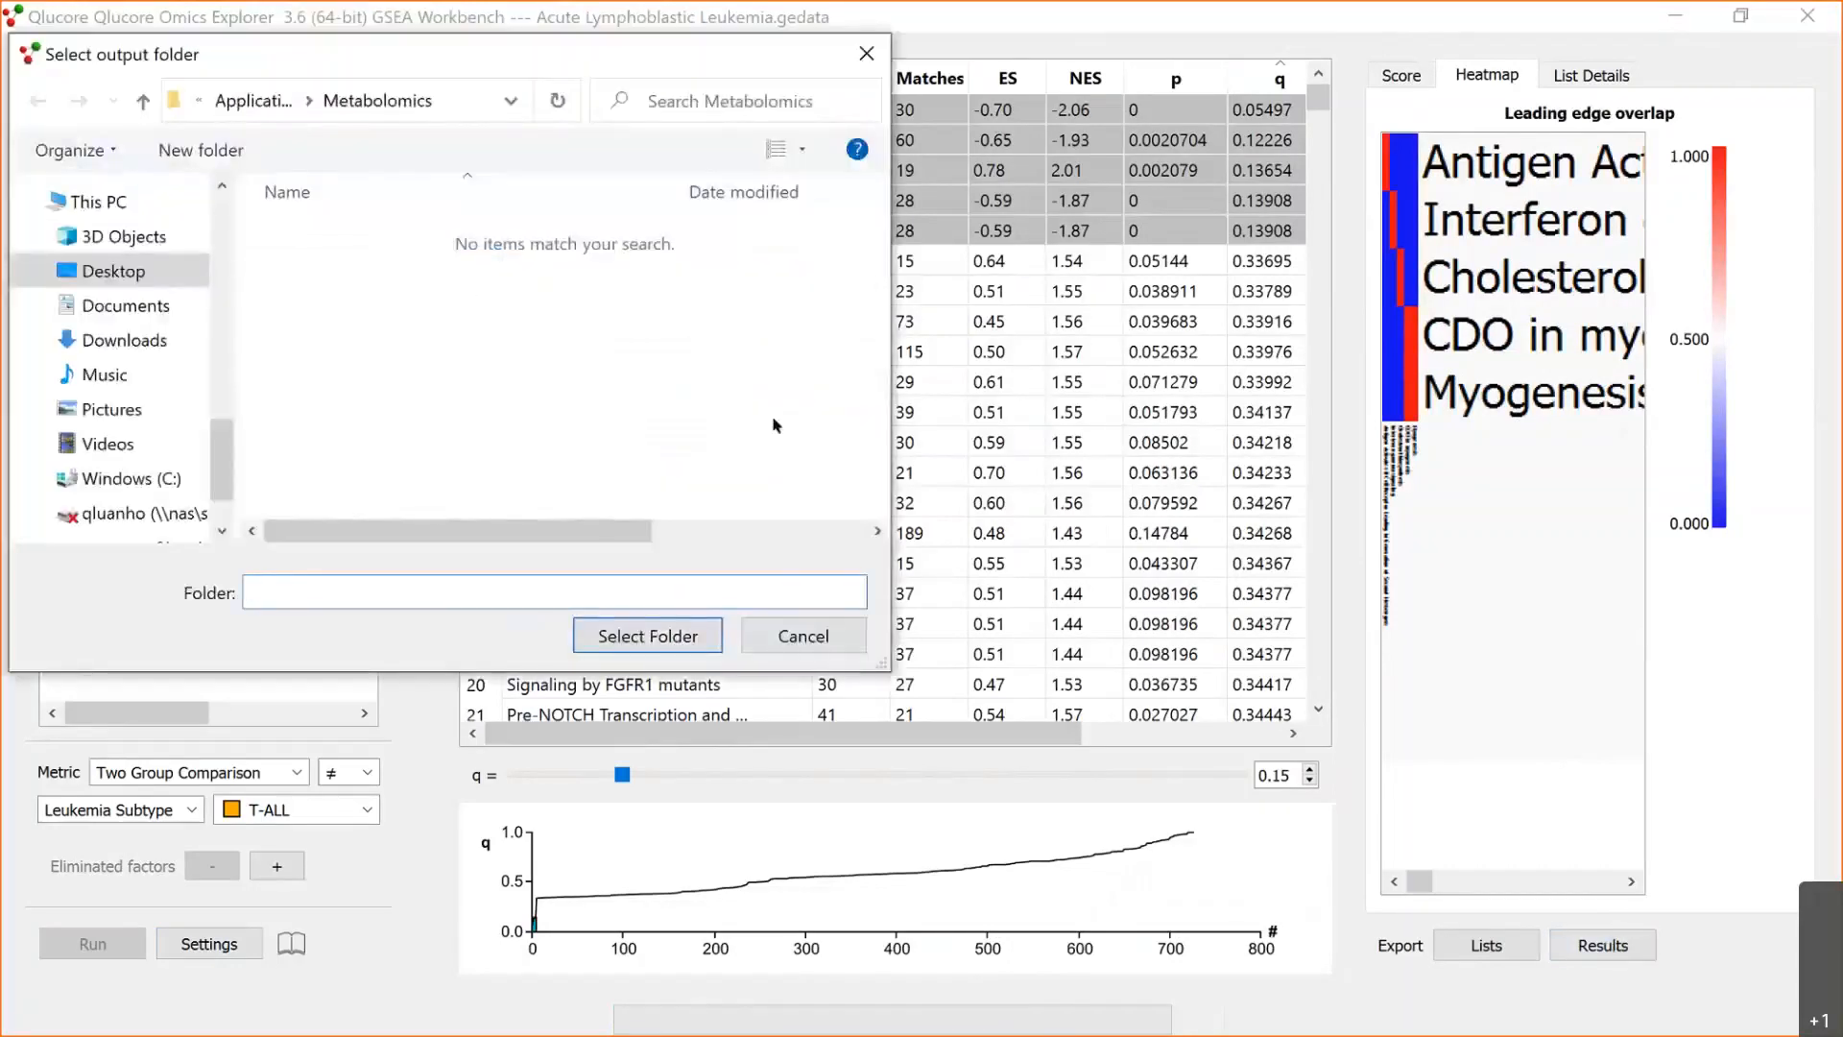
{"action": "left_click", "coordinate": [107, 271]}
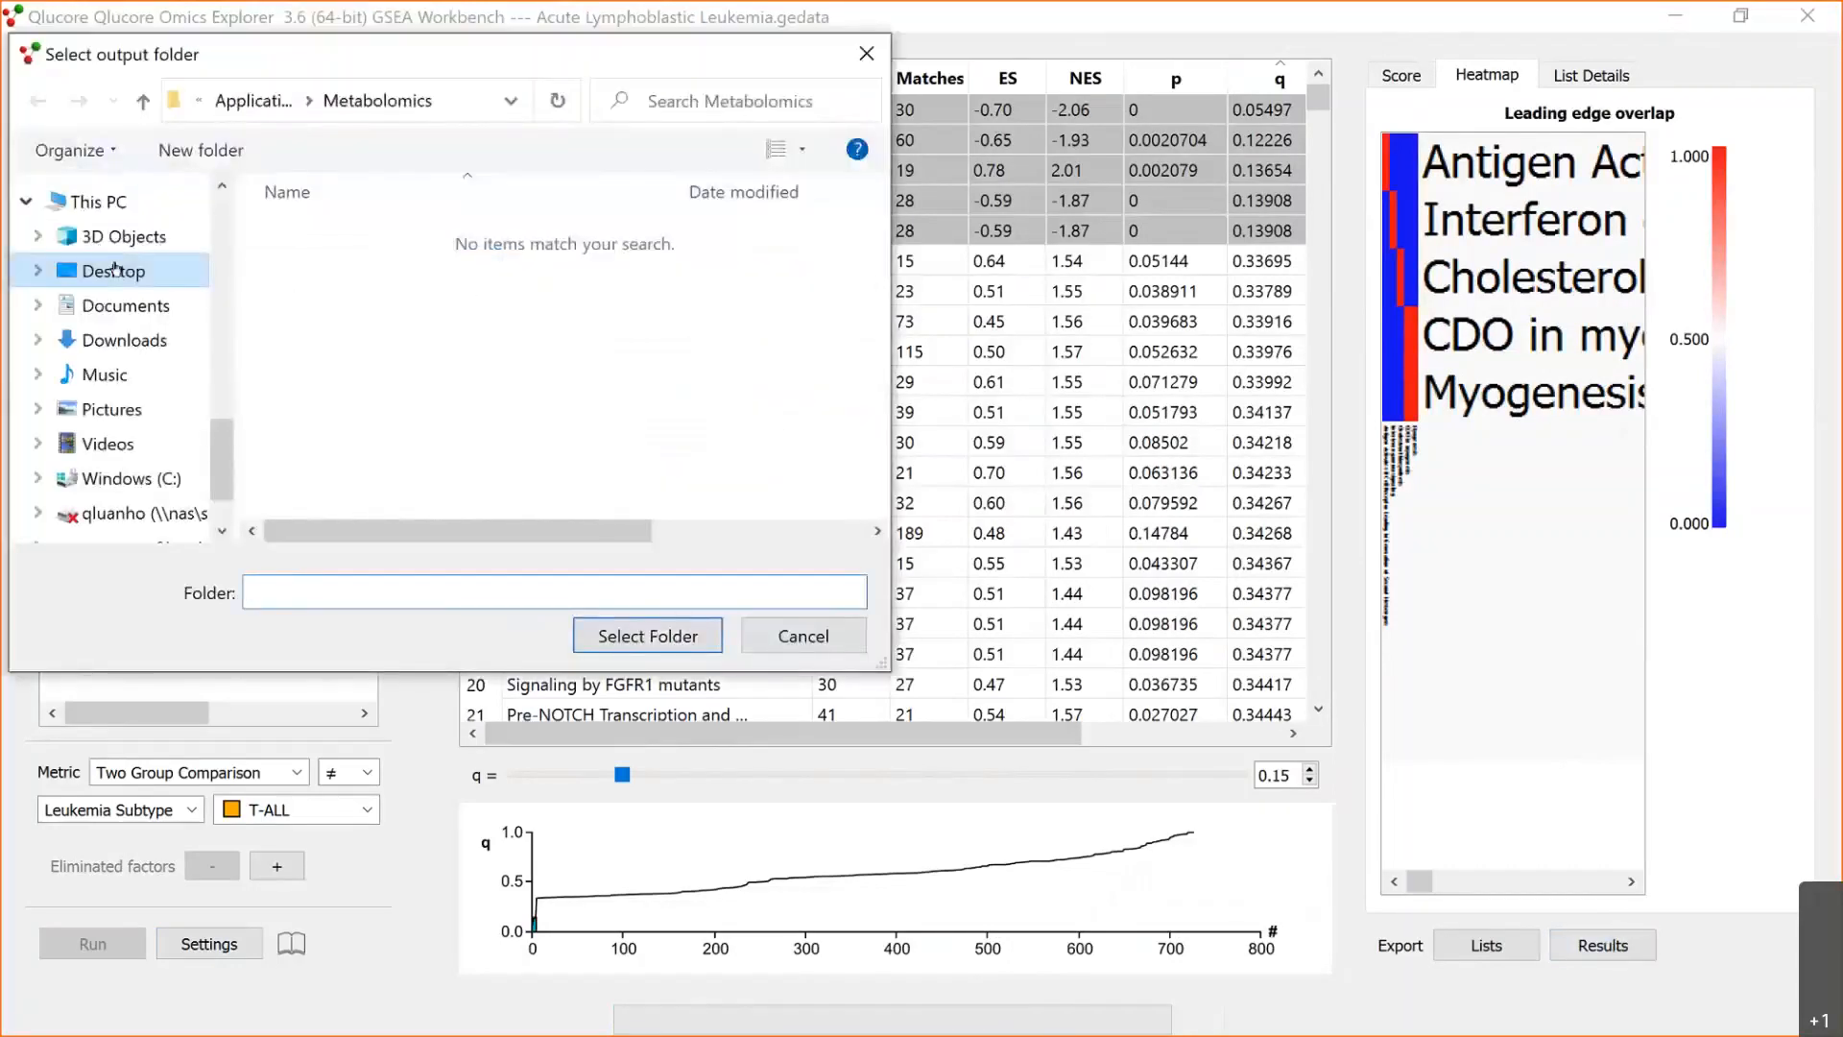
{"action": "left_click", "coordinate": [694, 633]}
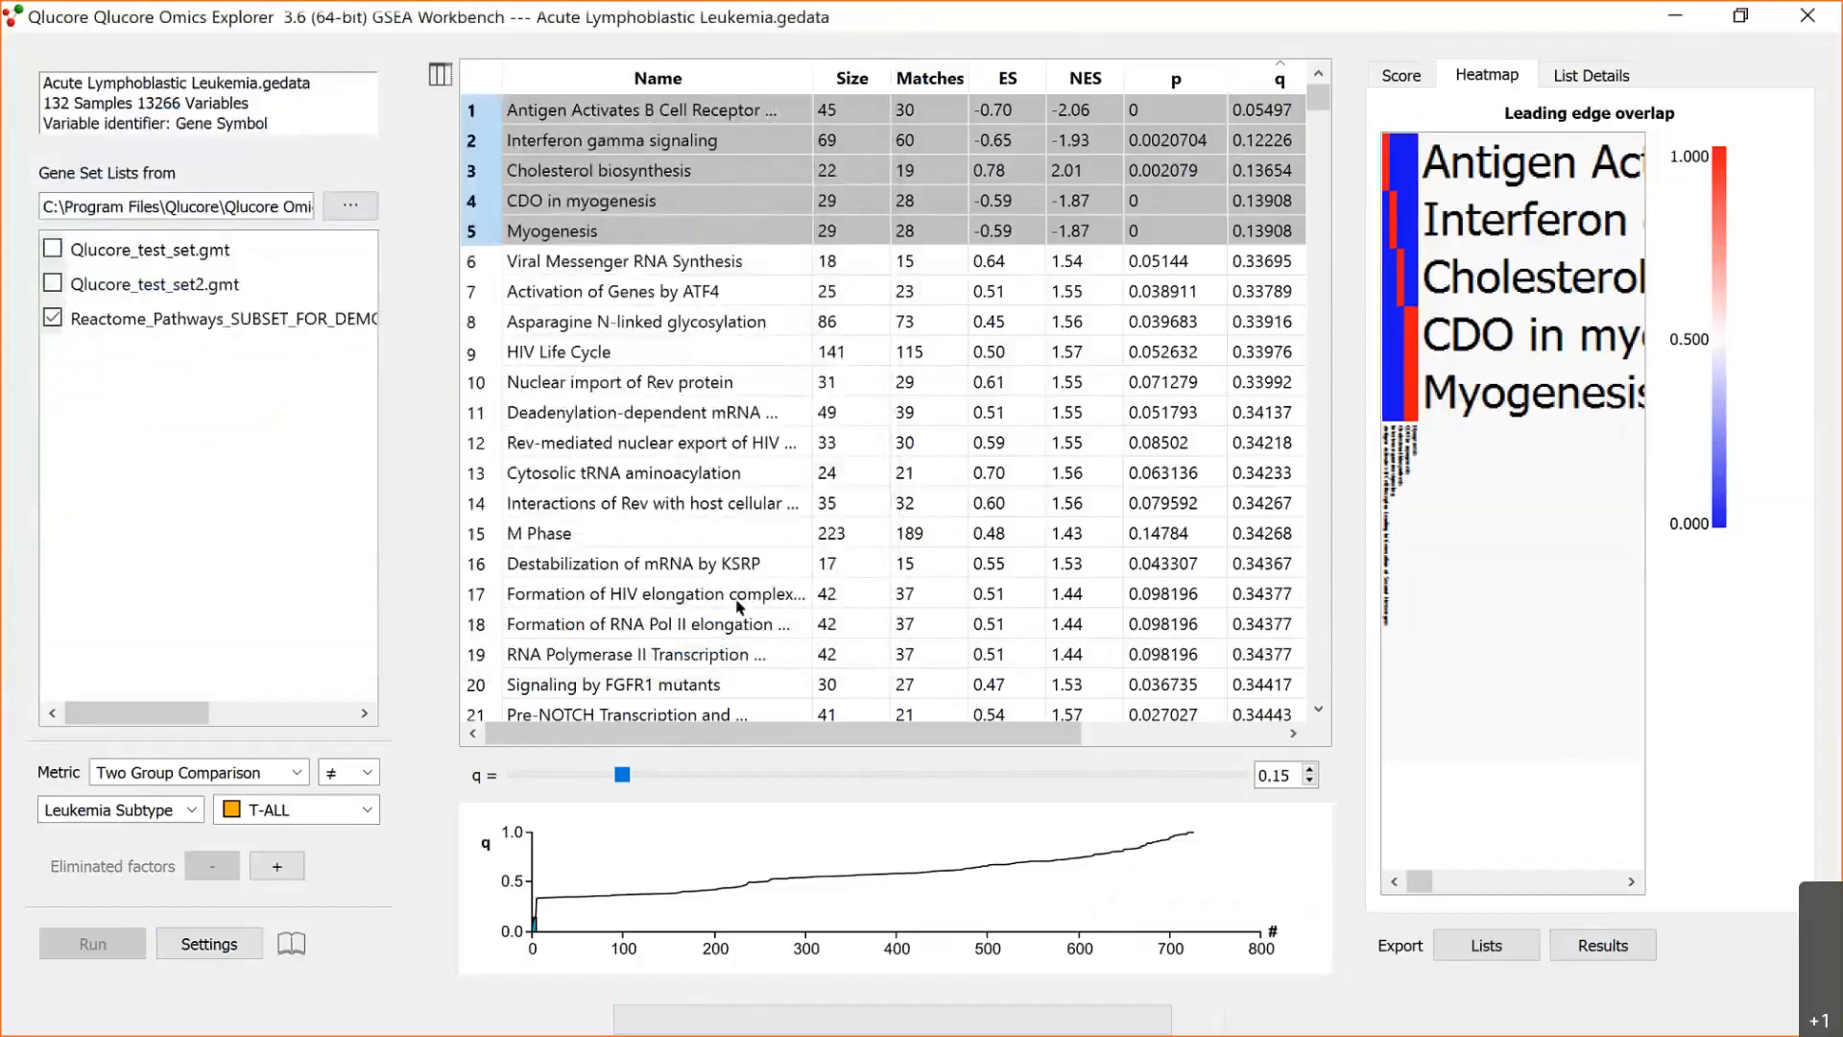
Check the exported files in the HeatMaps and EnrichmentPlots folders on the desktop, then return to the GSEA Workbench.
{"action": "key", "text": "super+d"}
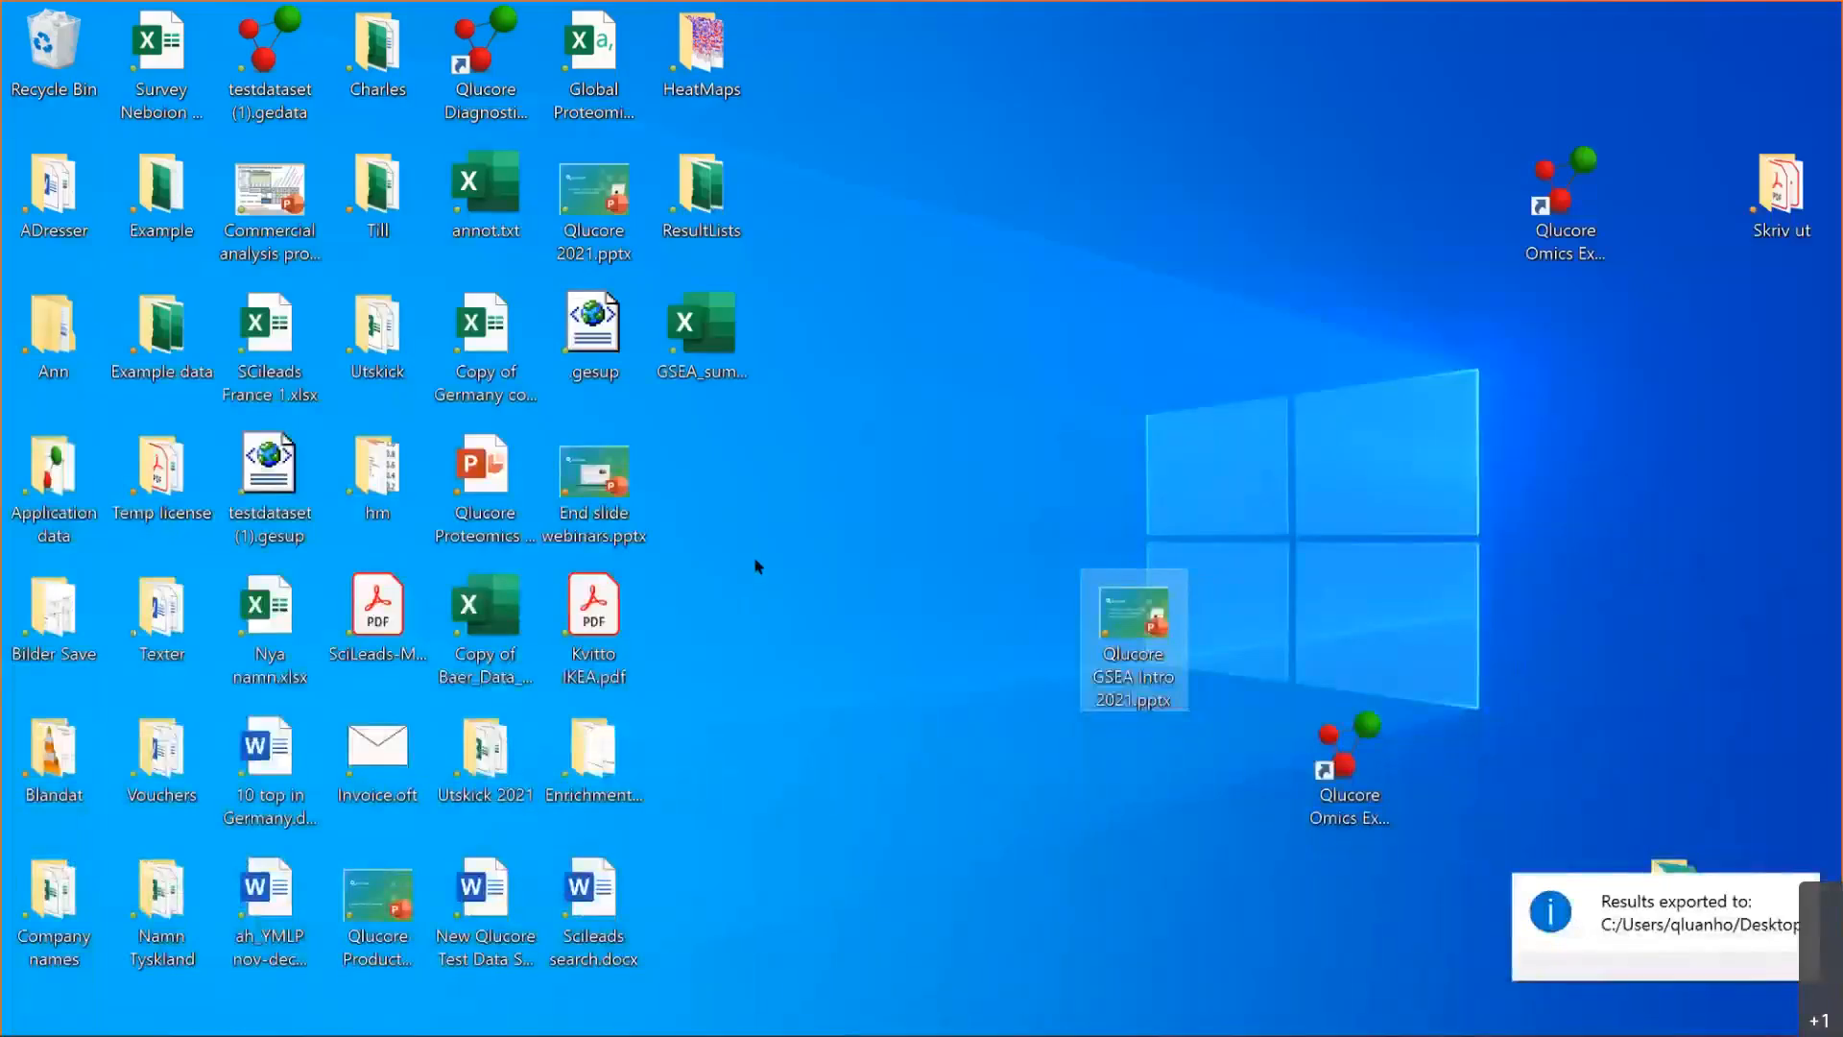
{"action": "left_click", "coordinate": [687, 55]}
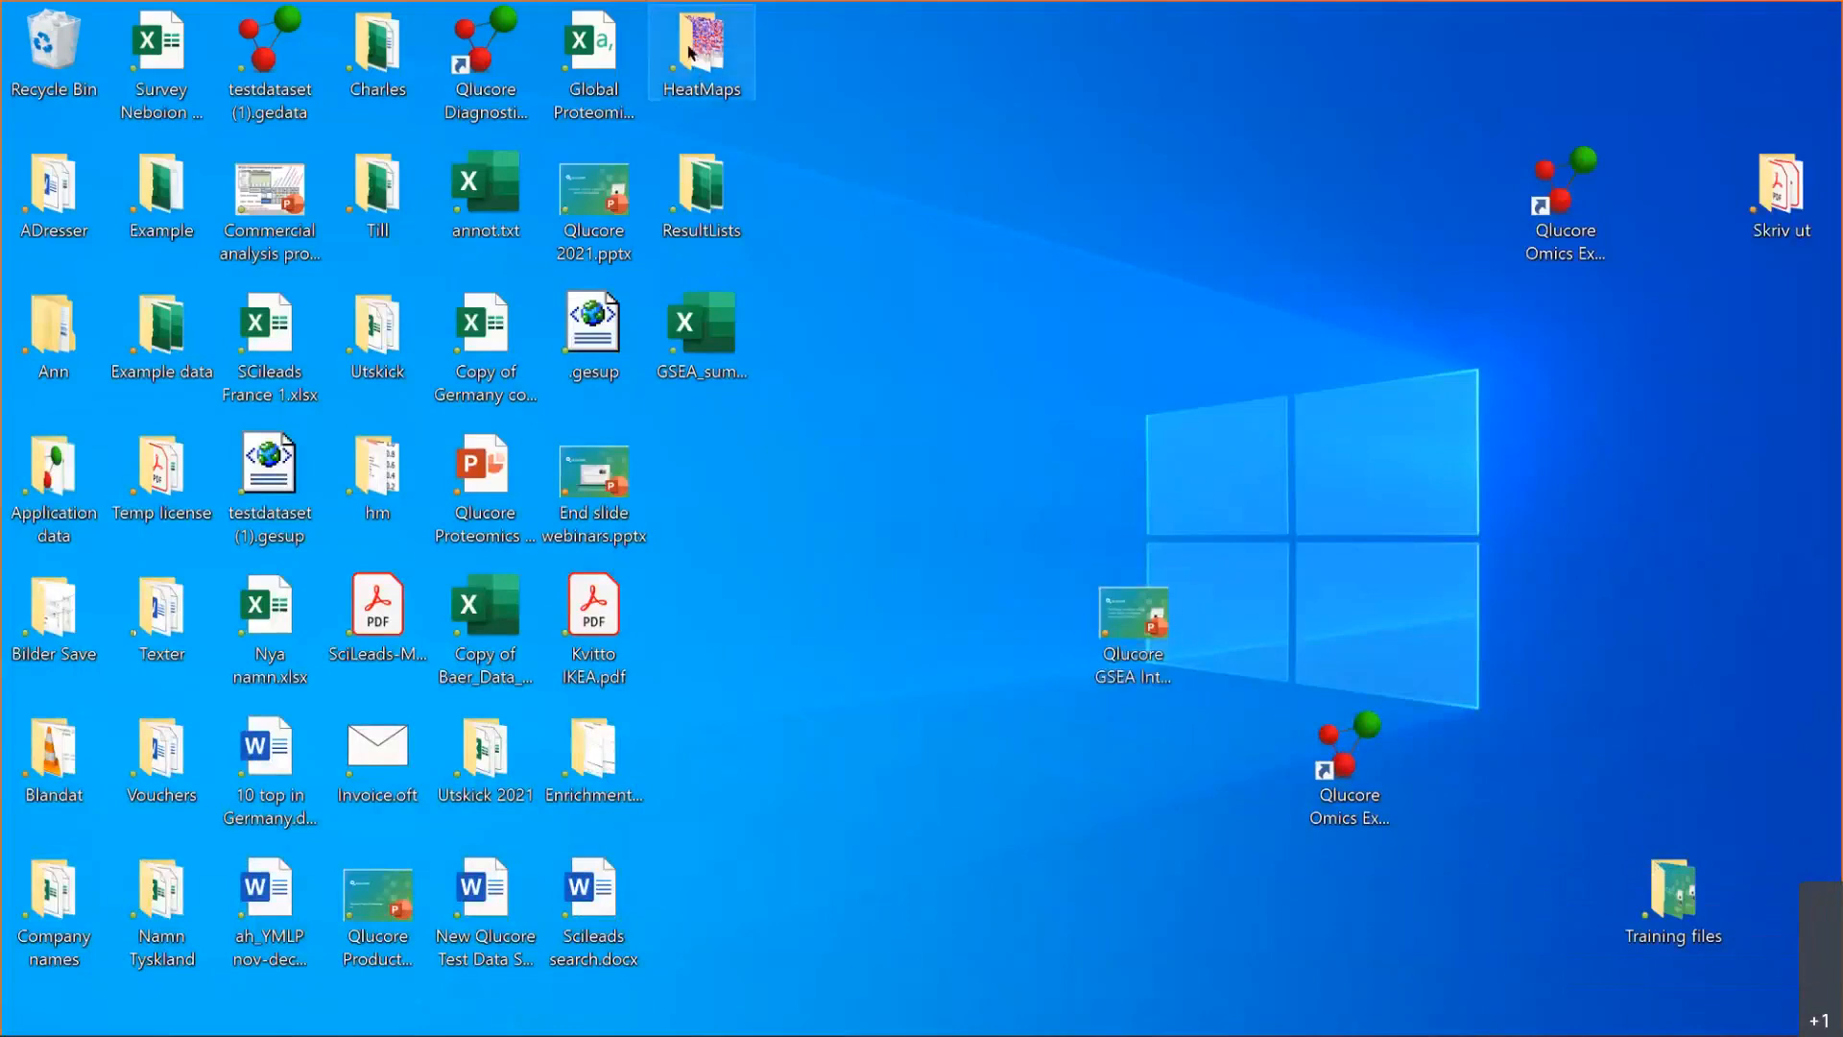
{"action": "double_click", "coordinate": [688, 55]}
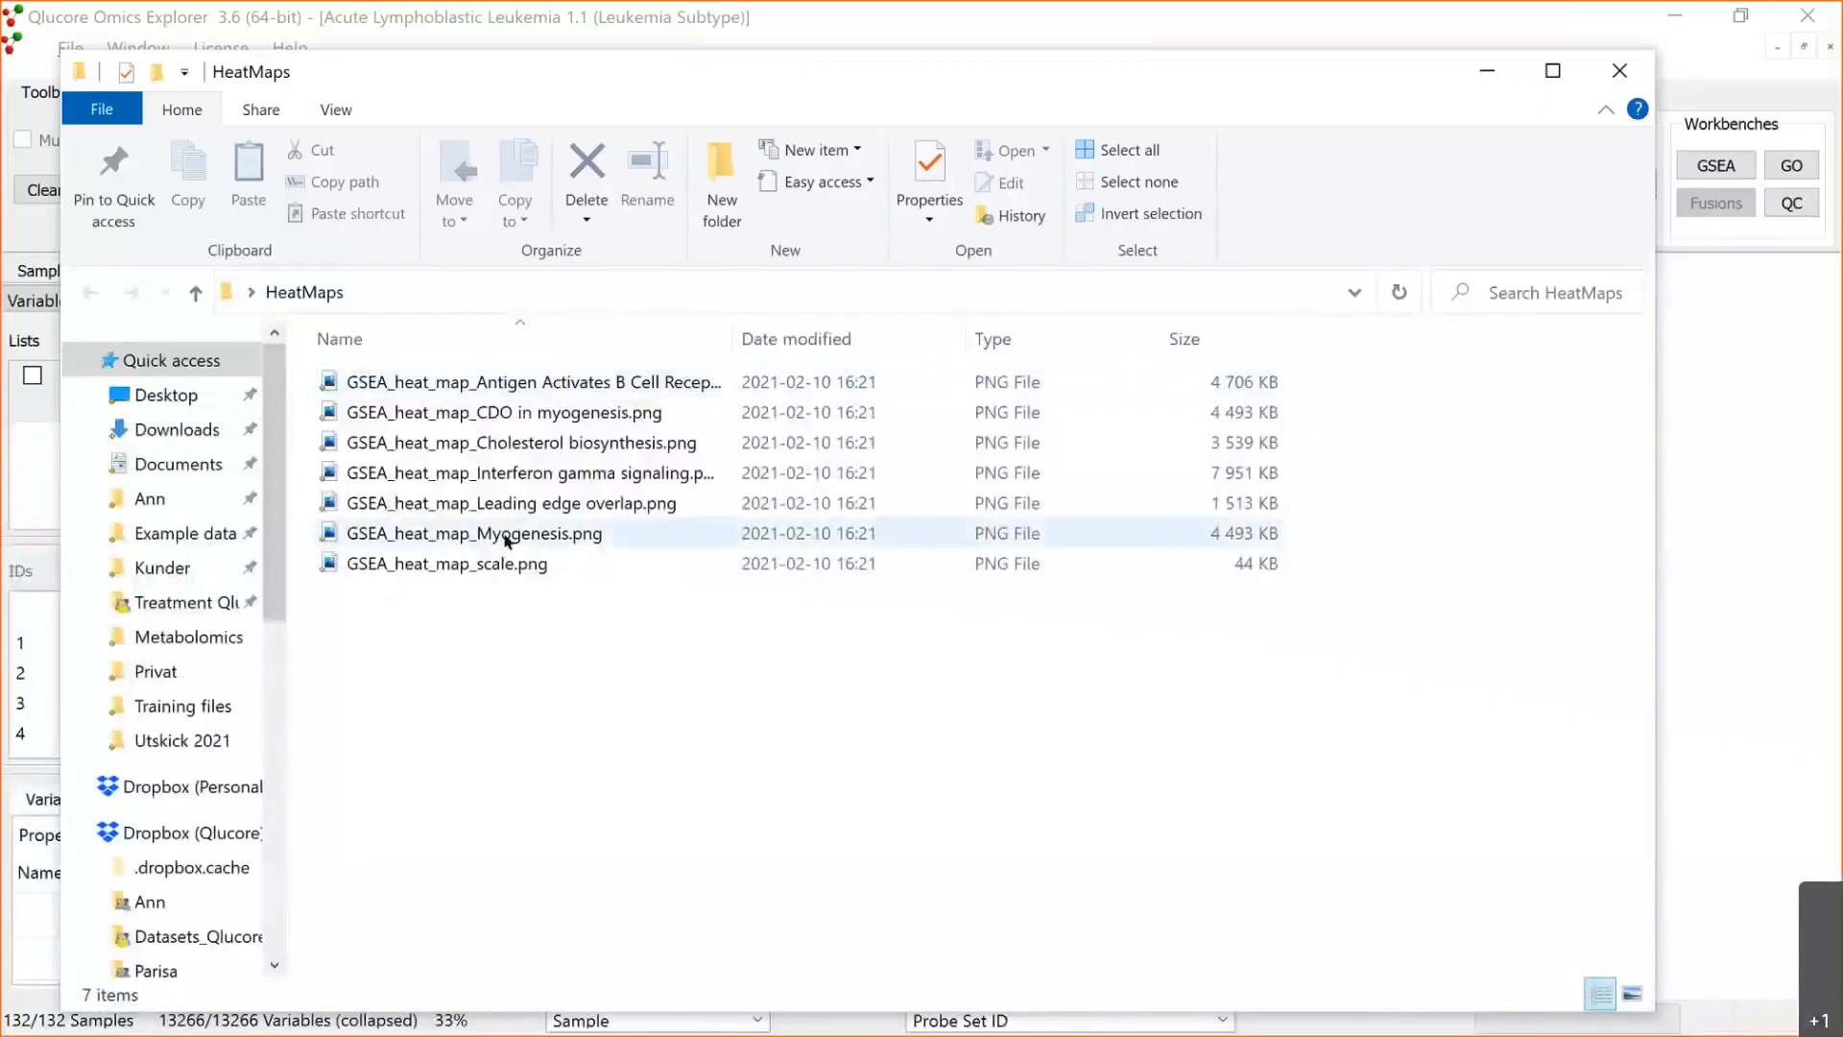
{"action": "left_click", "coordinate": [1620, 71]}
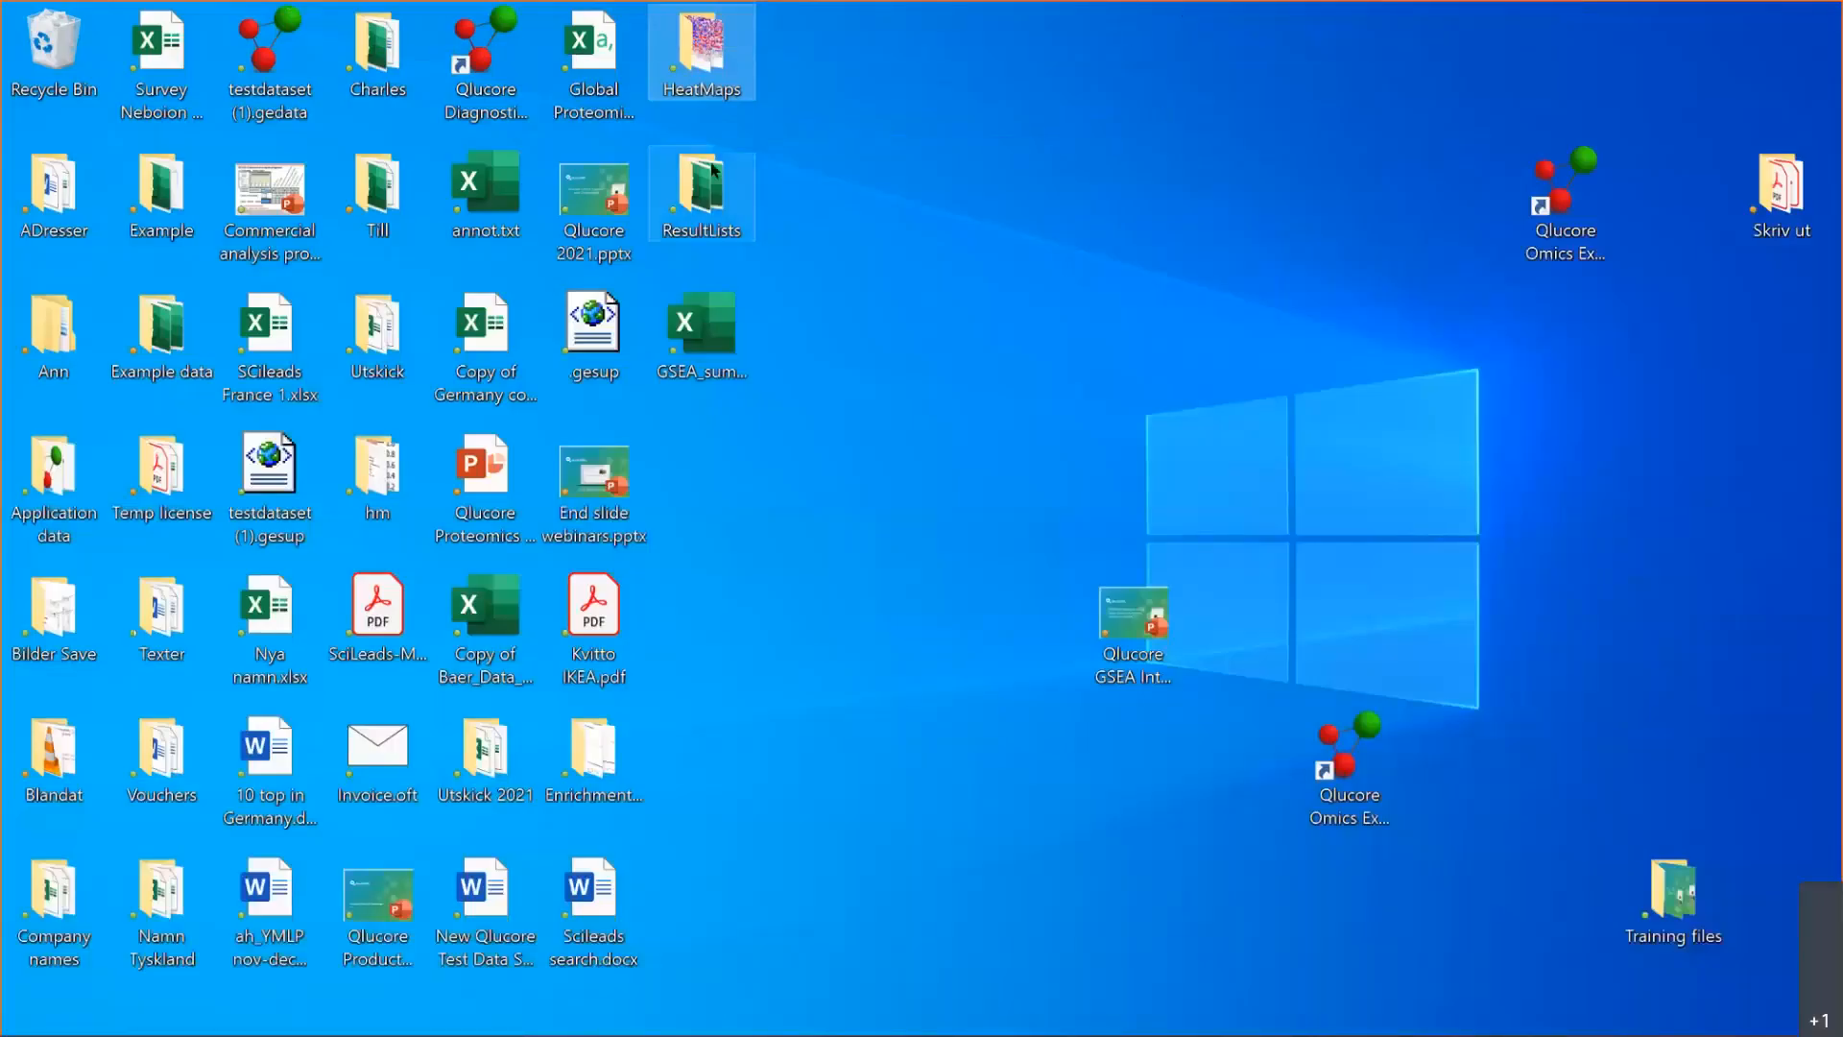
{"action": "double_click", "coordinate": [603, 758]}
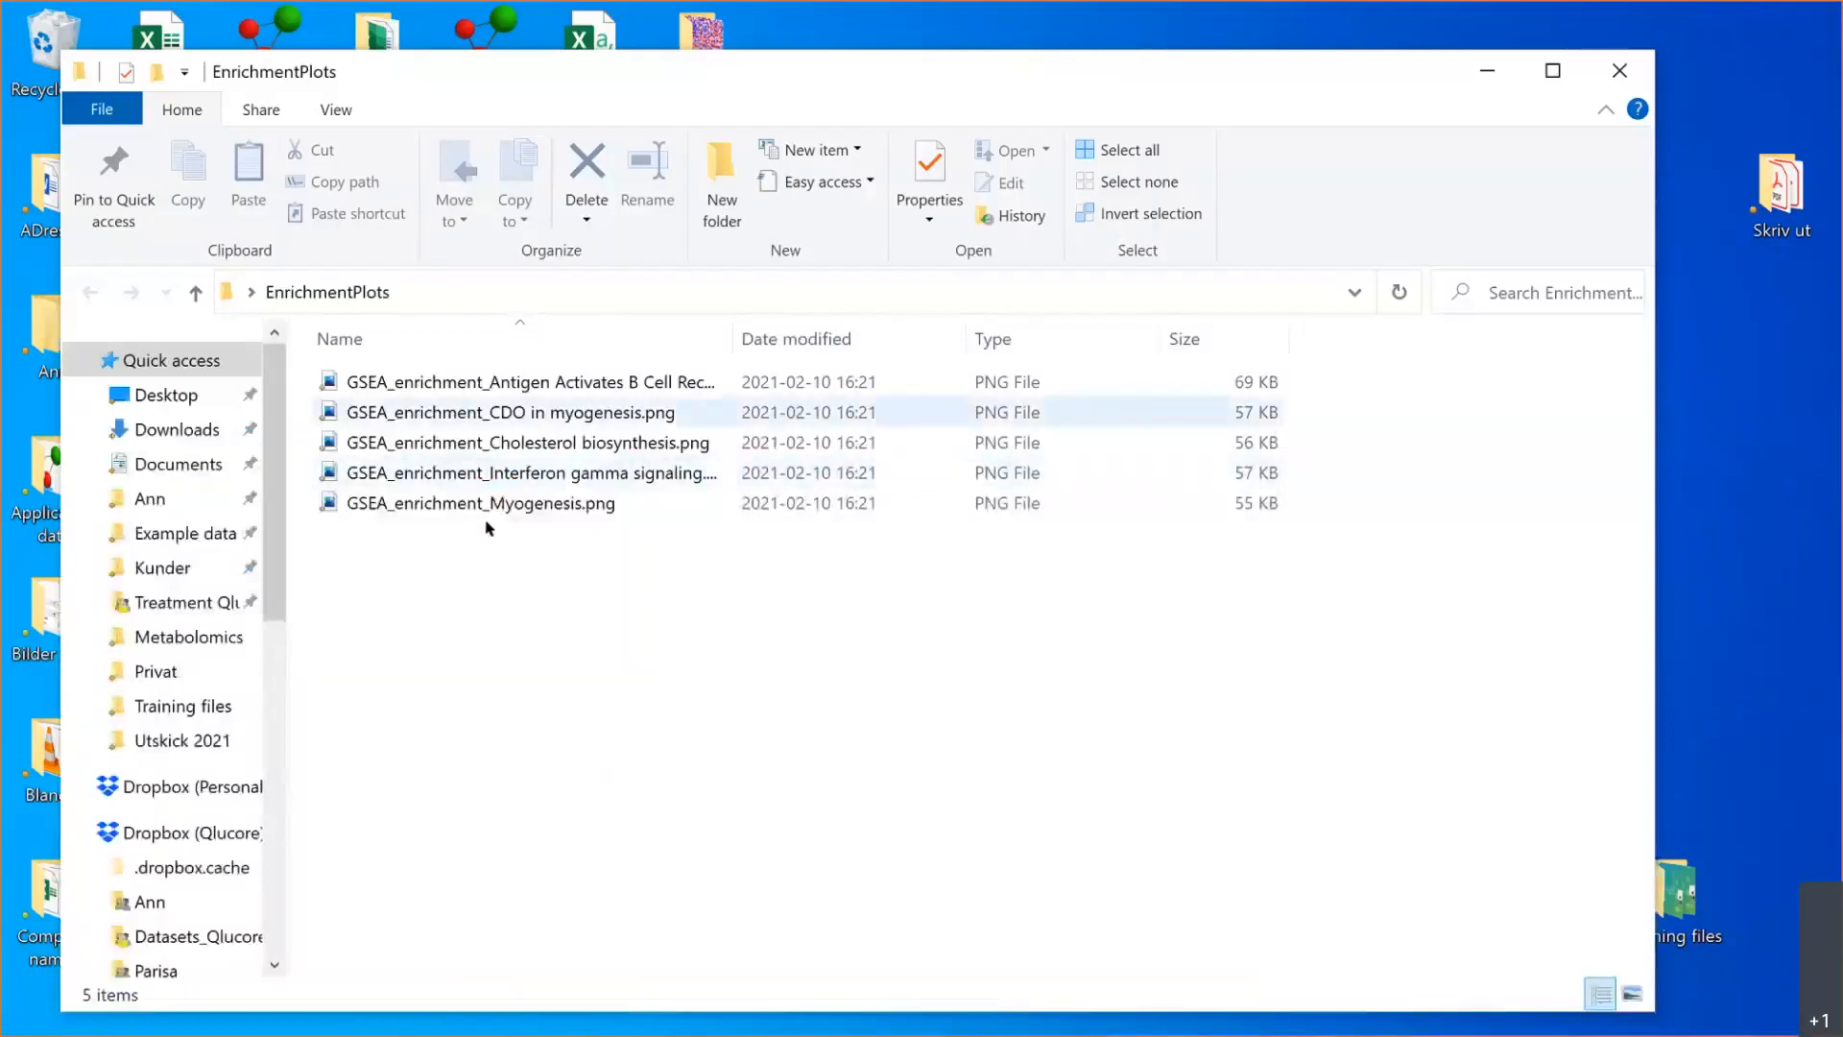
{"action": "left_click", "coordinate": [691, 411]}
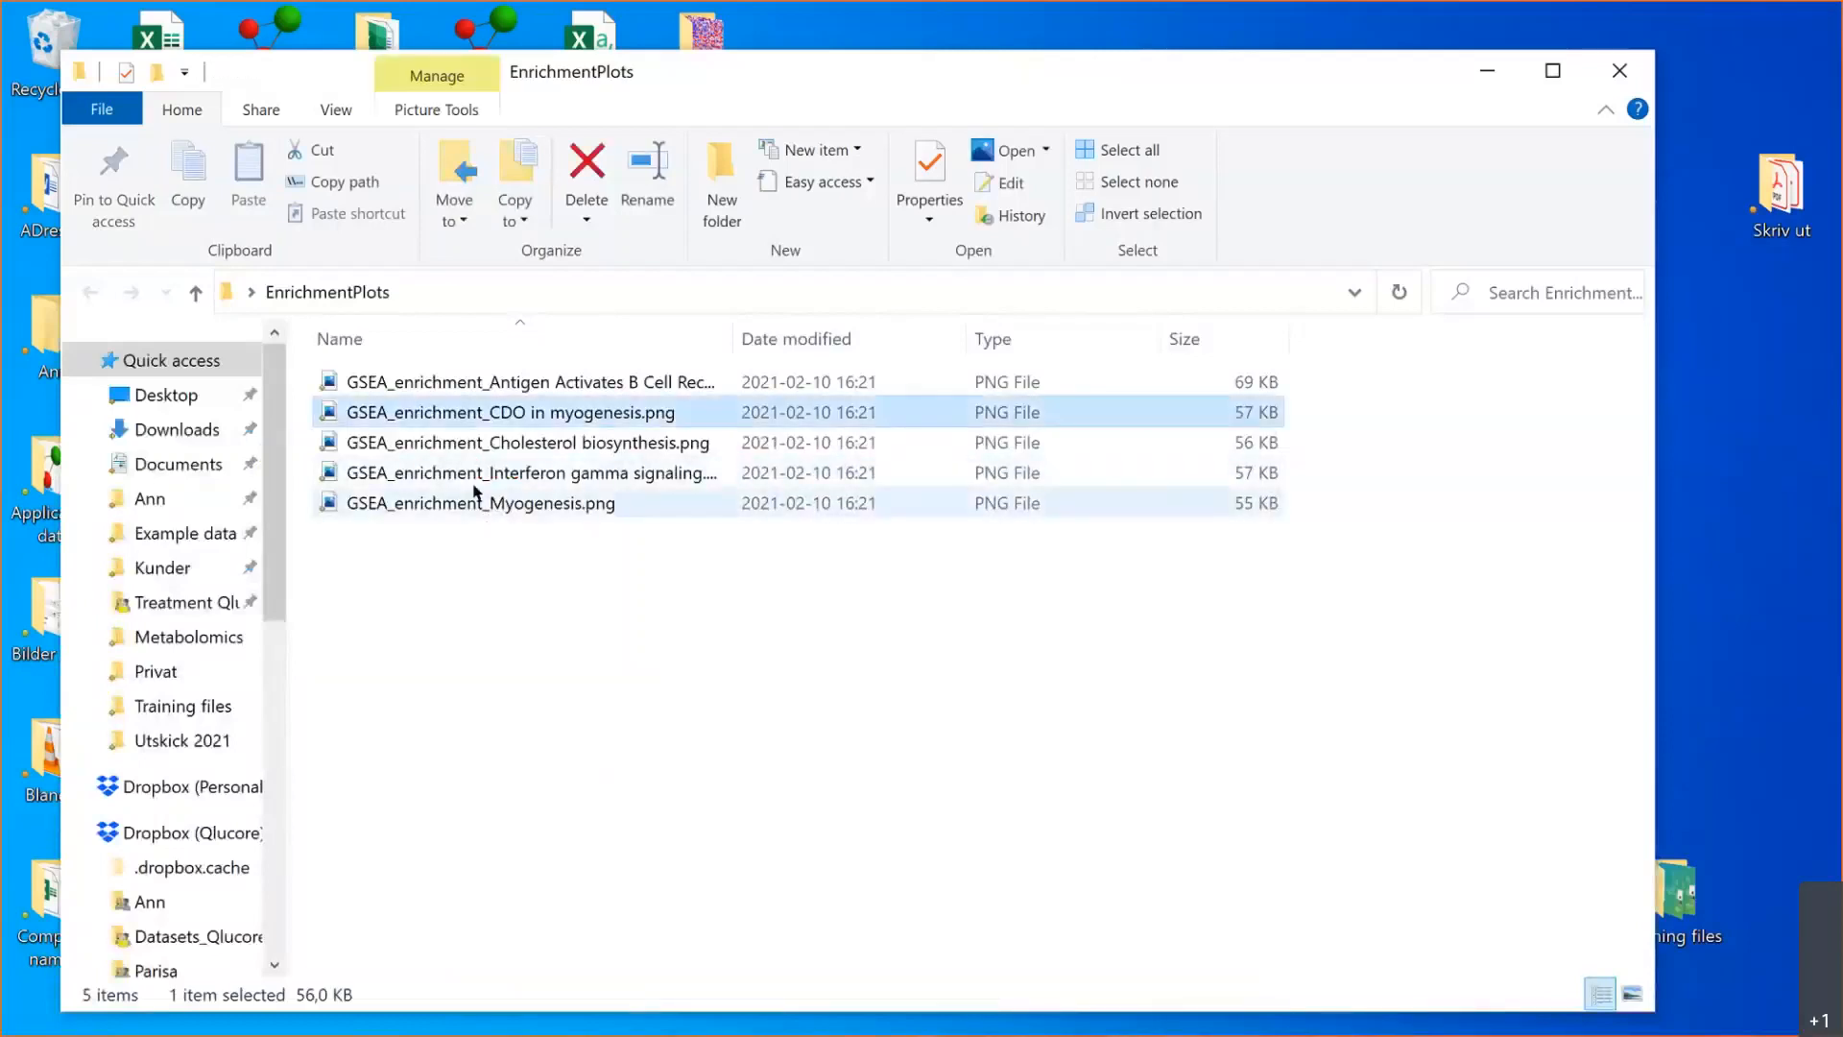
{"action": "left_click", "coordinate": [1630, 71]}
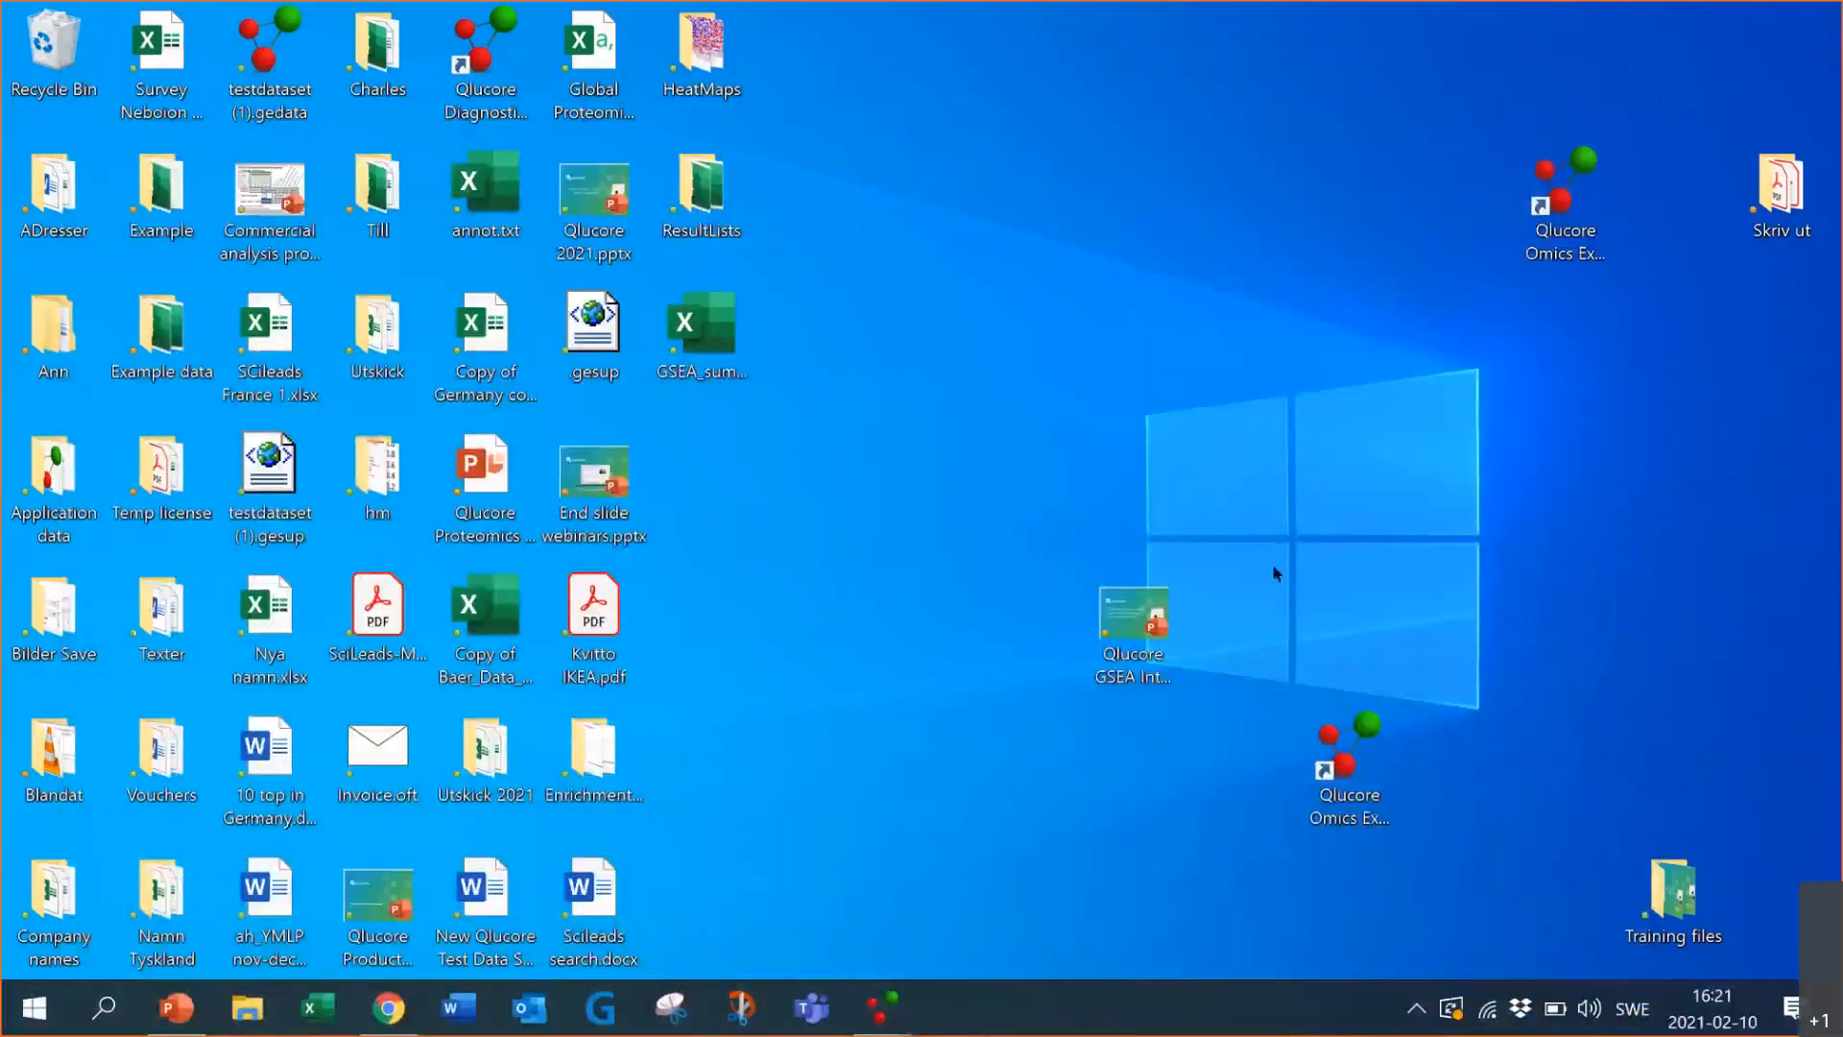
{"action": "key", "text": "alt+Tab"}
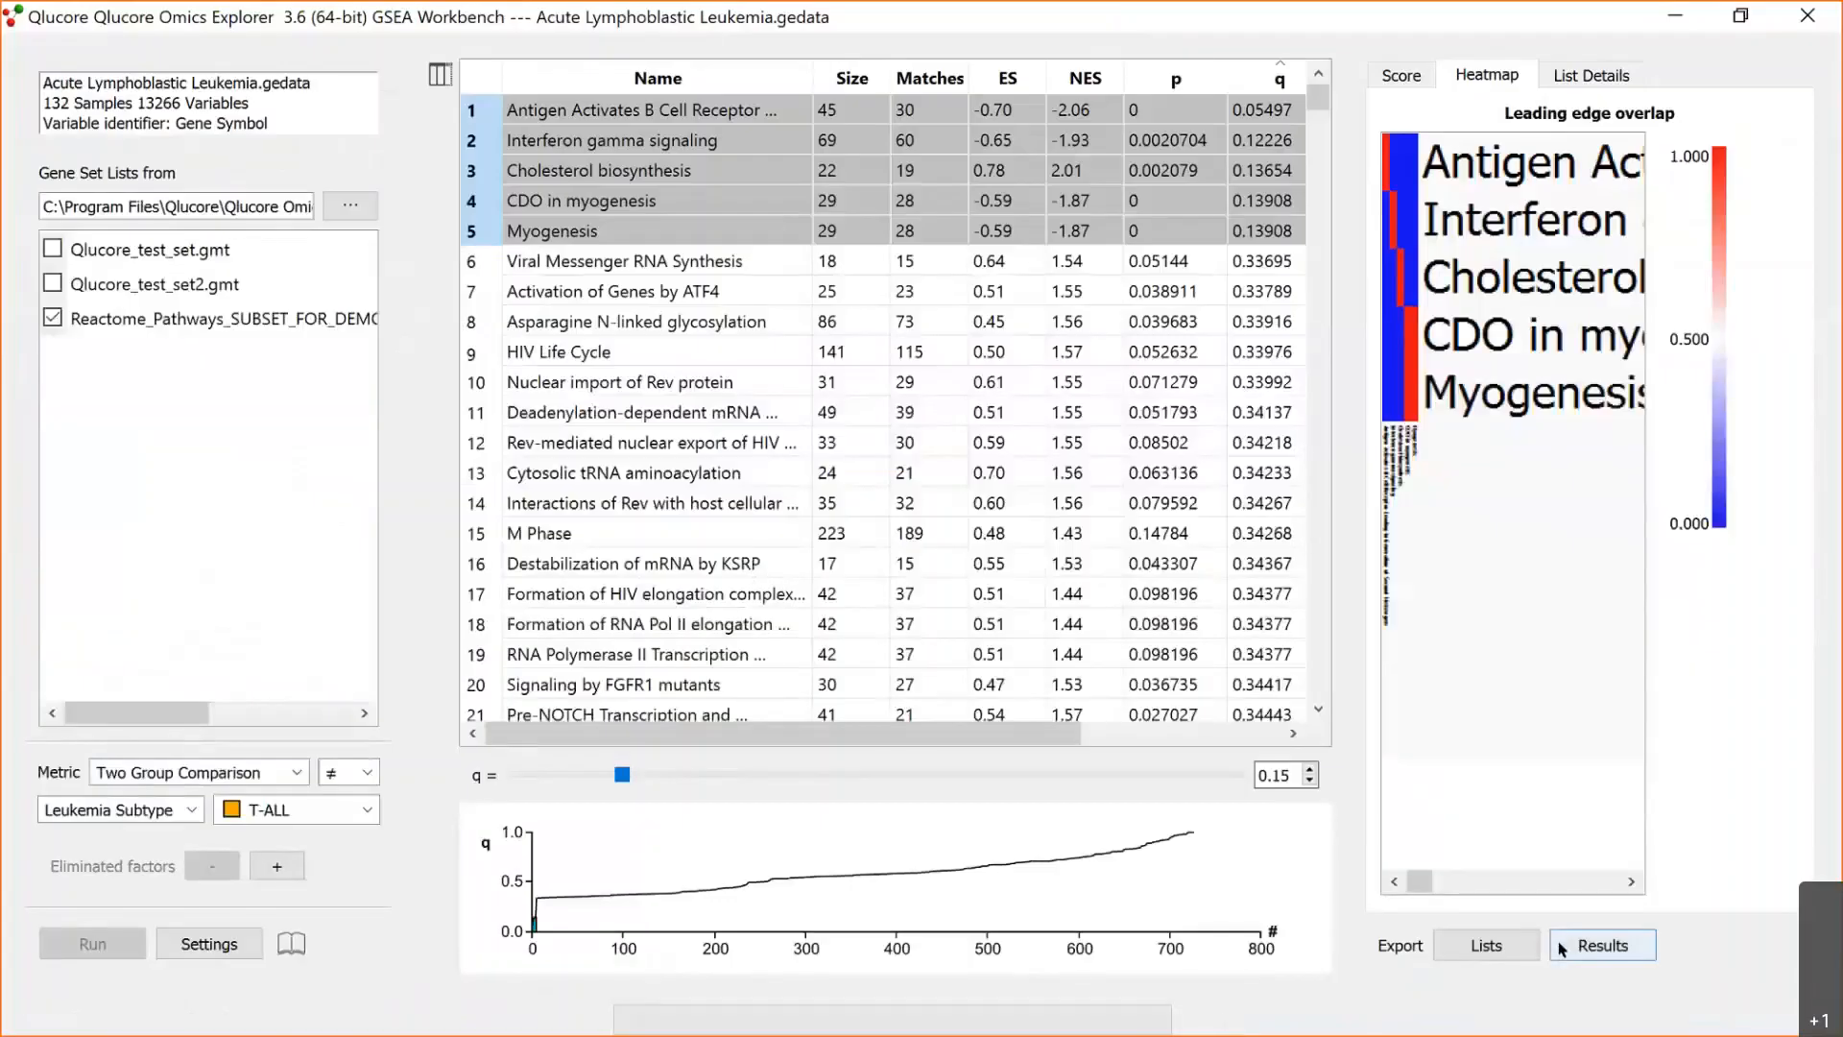
Export the selected gene sets as variable lists and check them among the variable lists in the main Omics Explorer window.
{"action": "left_click", "coordinate": [1497, 951]}
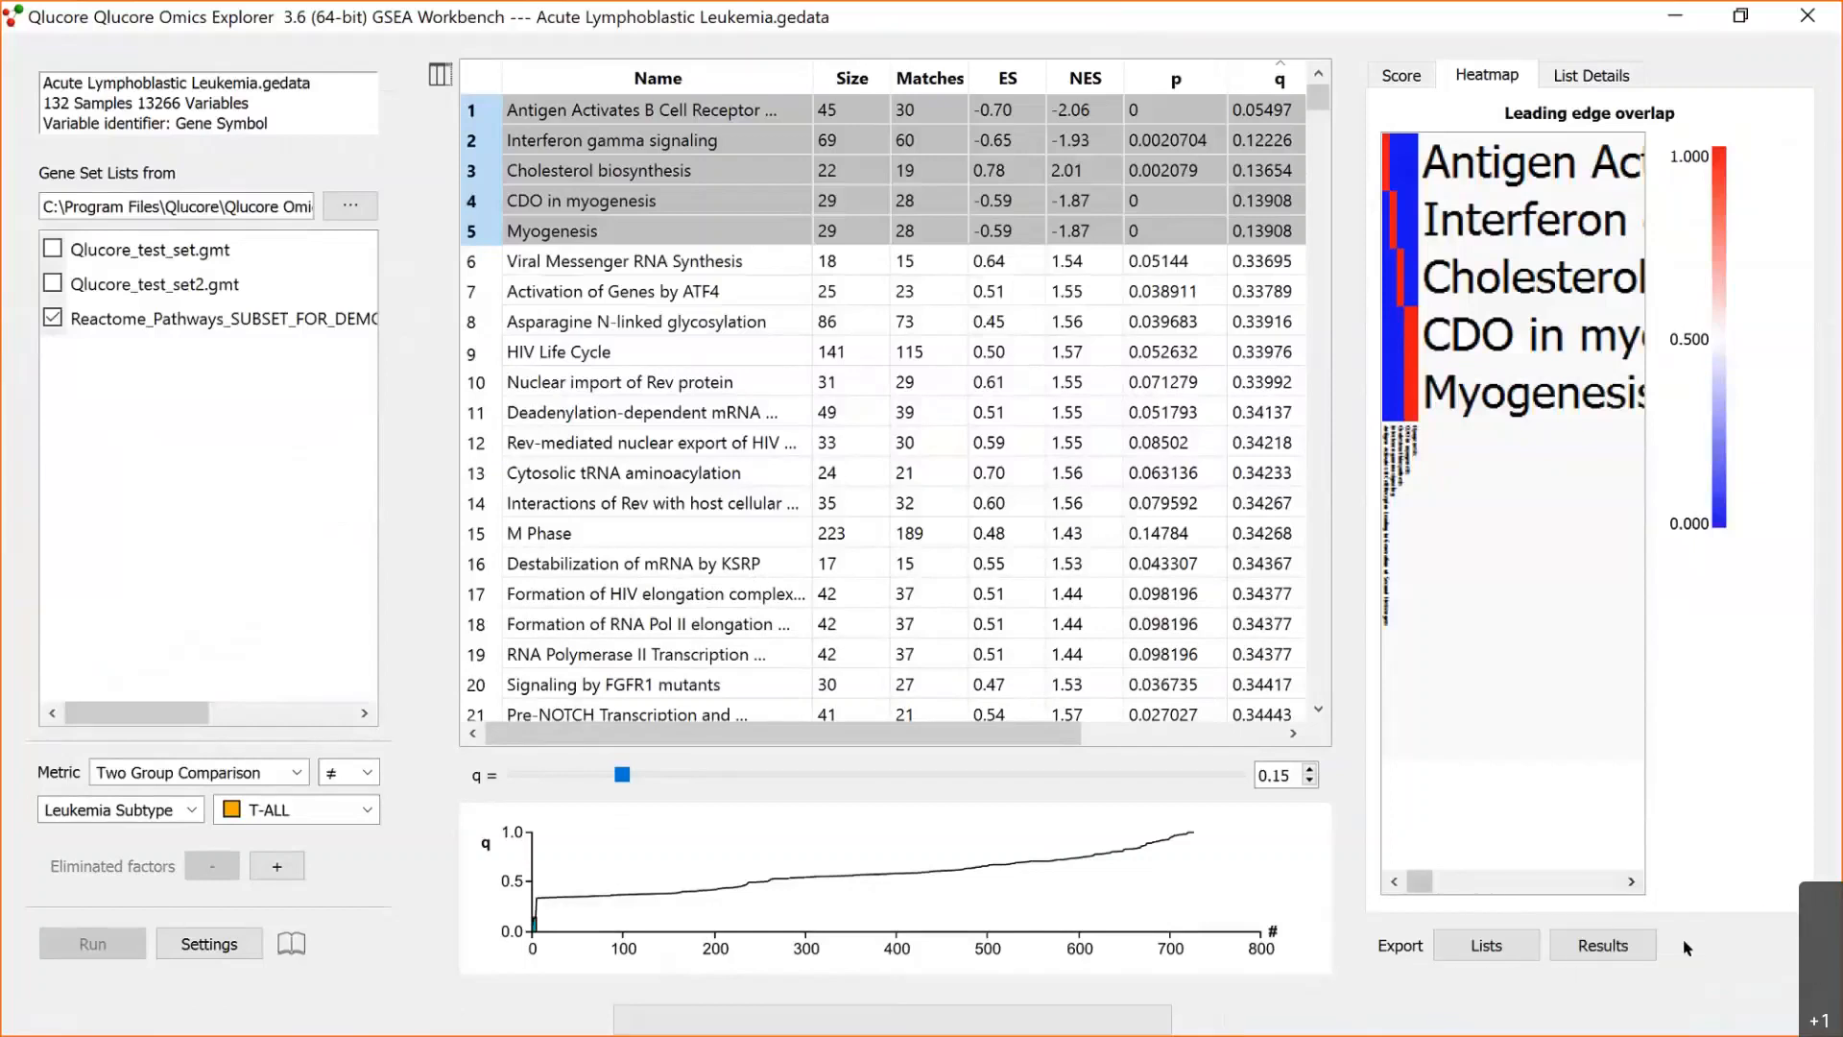
{"action": "left_click", "coordinate": [1687, 13]}
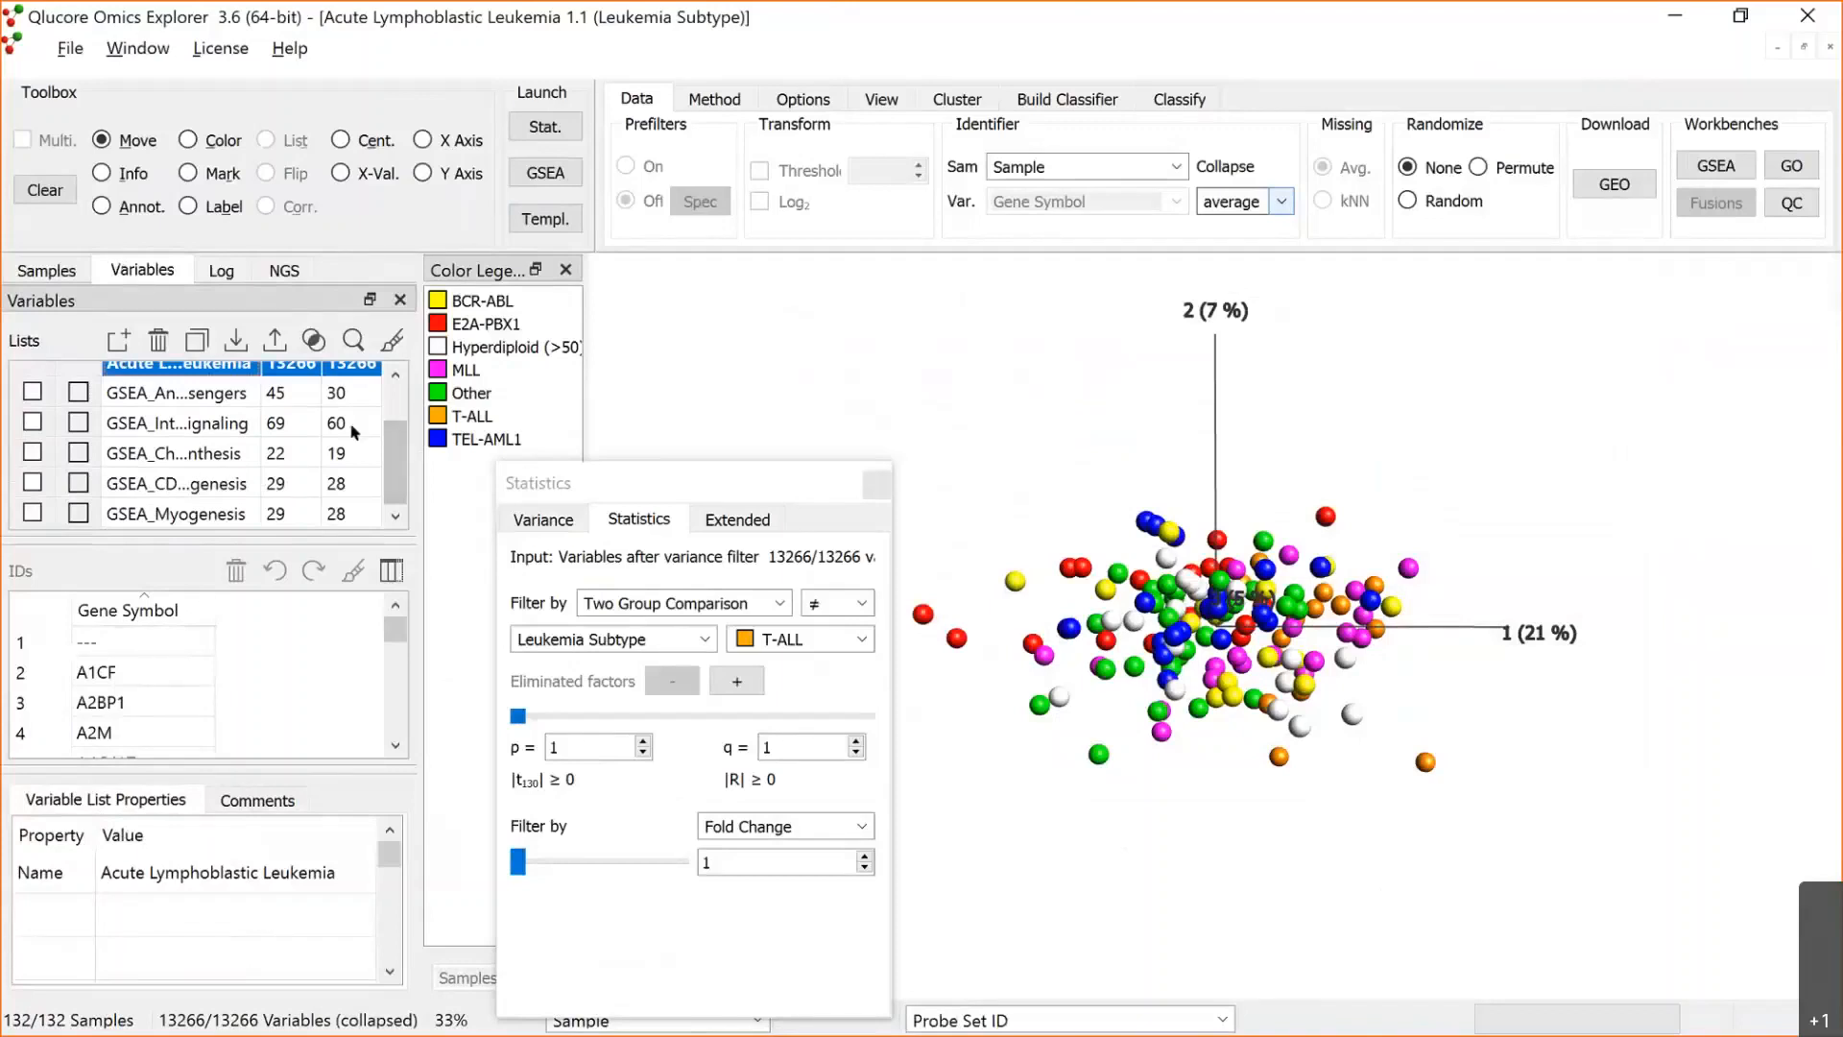
{"action": "left_click_drag", "start_coordinate": [393, 449], "coordinate": [393, 411]}
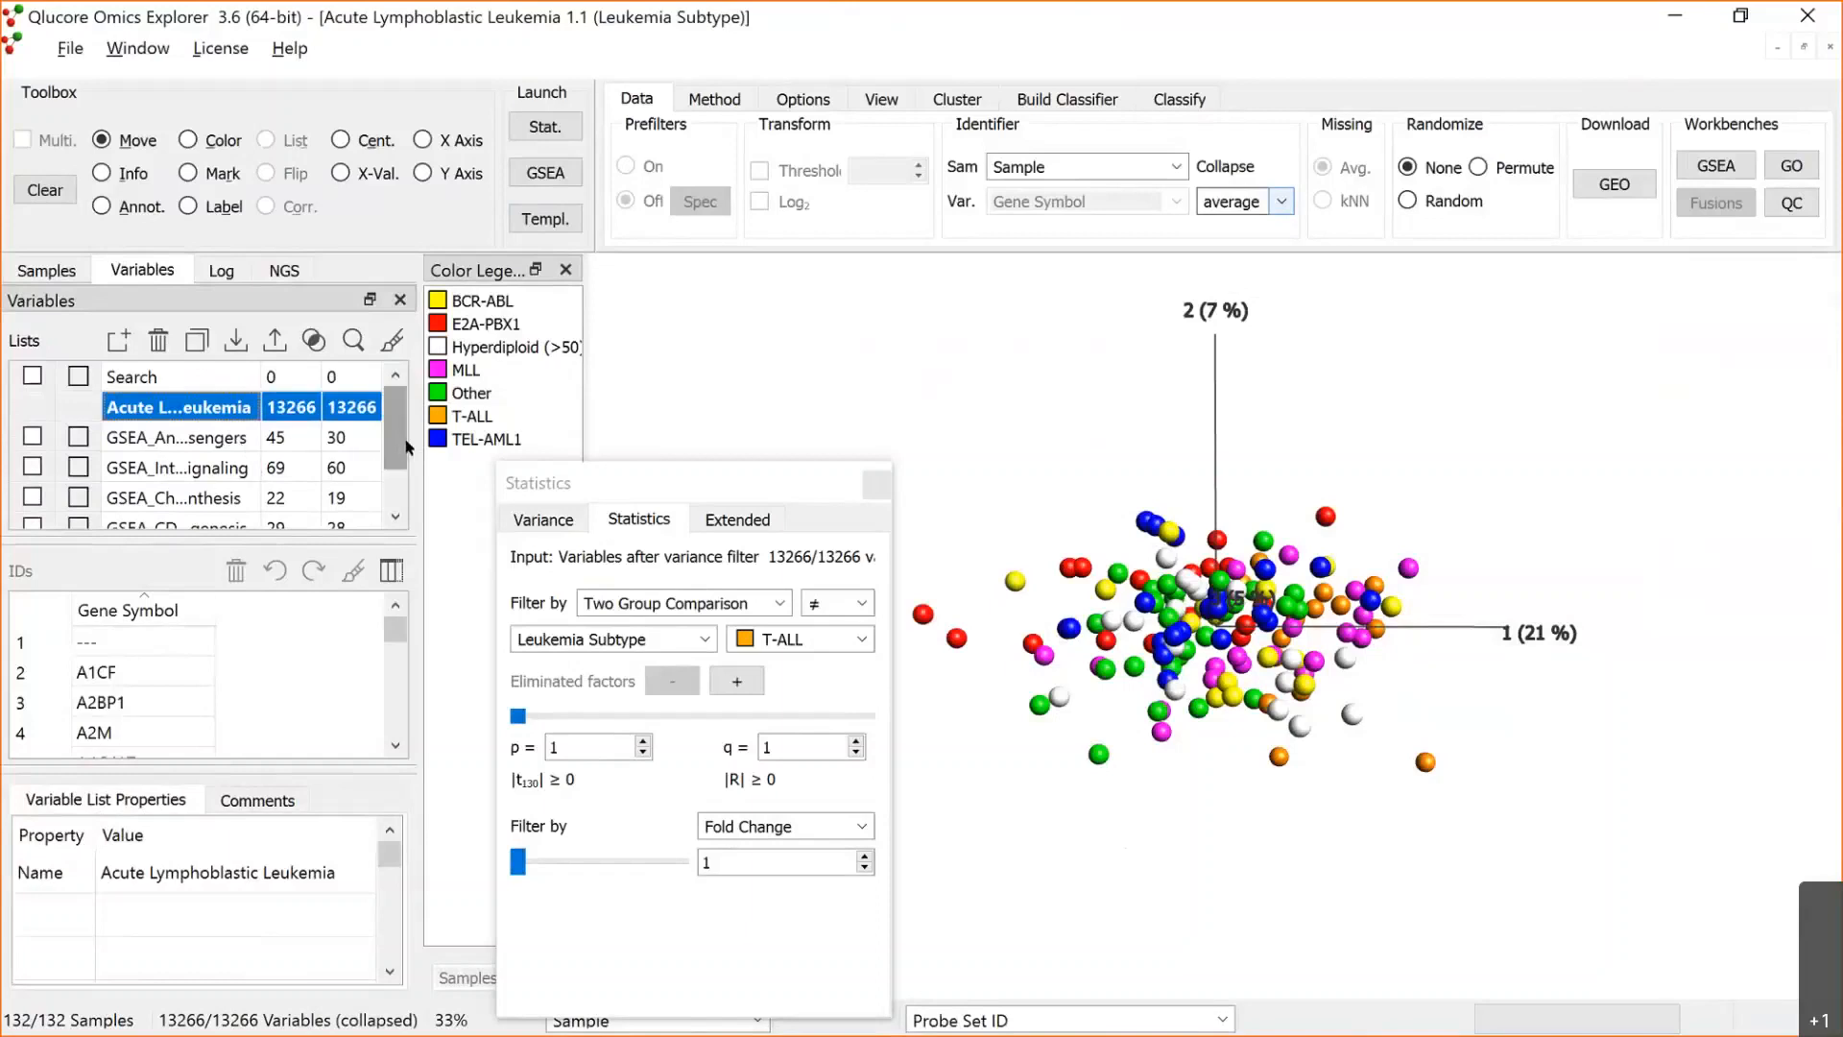
{"action": "left_click_drag", "start_coordinate": [396, 451], "coordinate": [381, 385]}
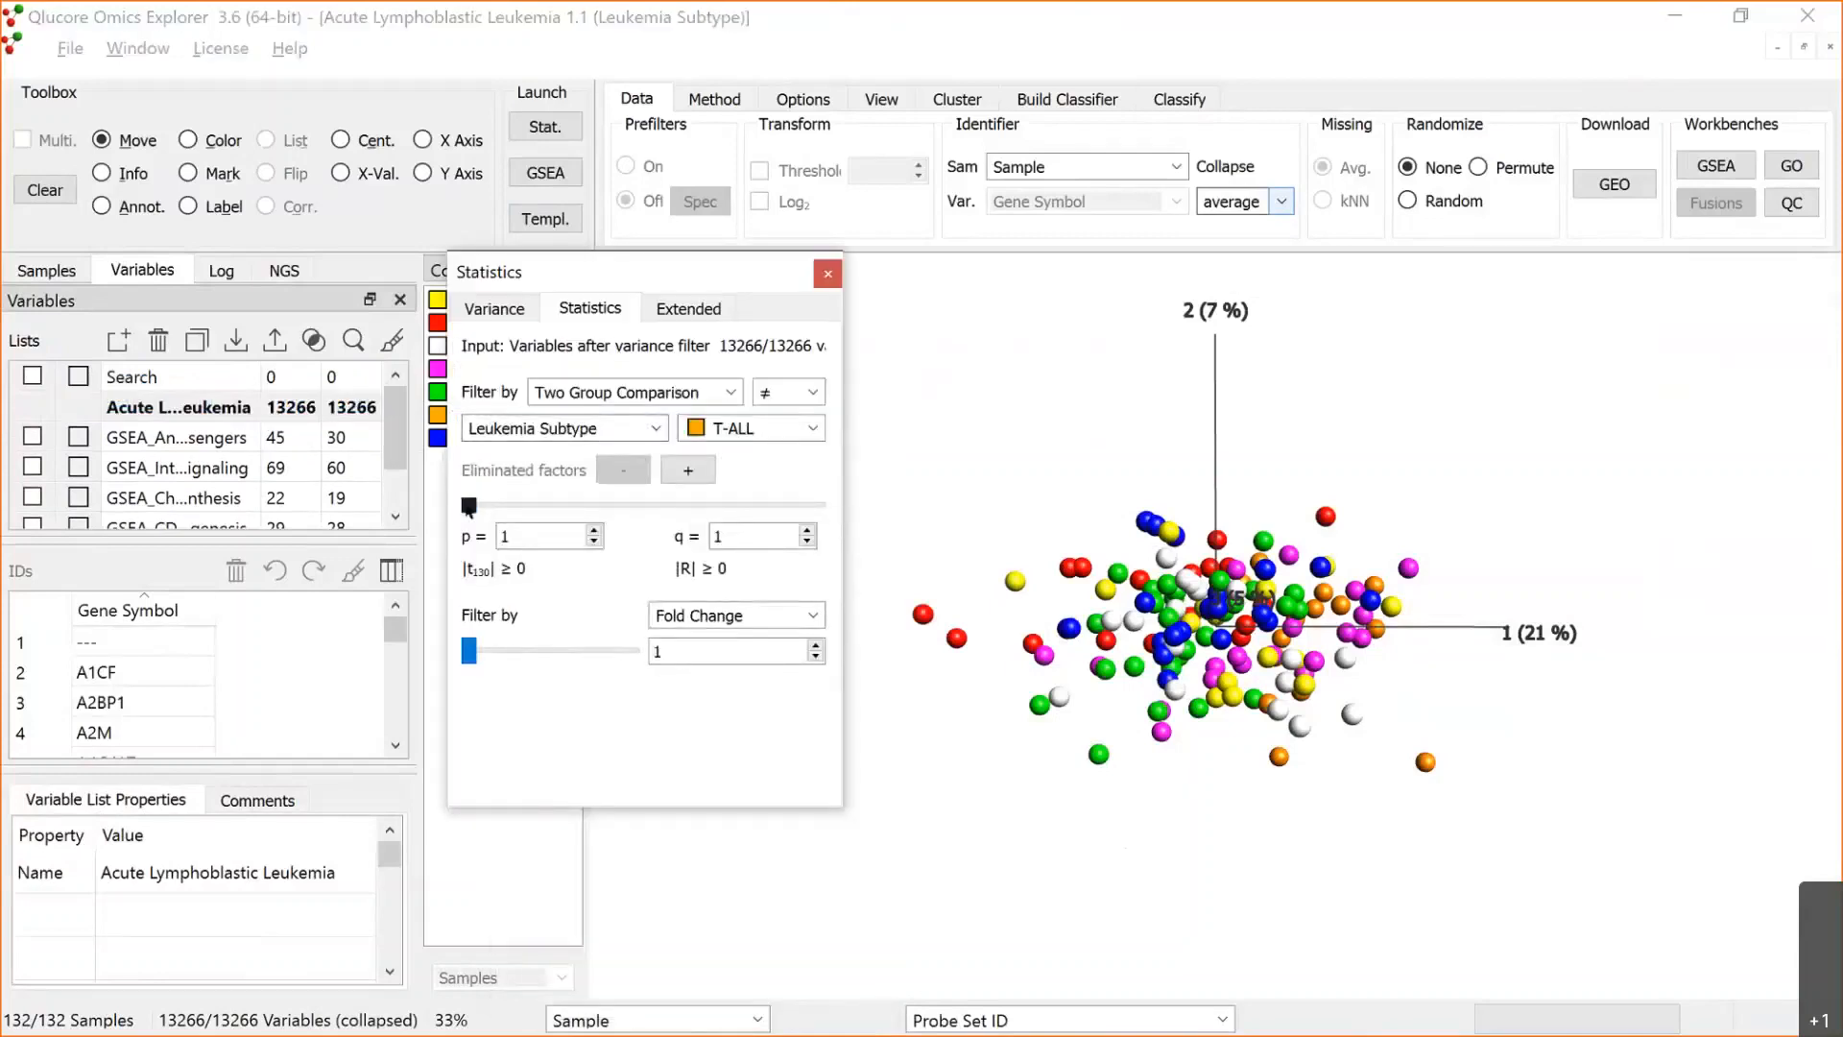
Filter the T-ALL comparison to p = 6.4e-7 and add a second PCA plot displayed in variable mode.
{"action": "left_click_drag", "start_coordinate": [517, 519], "coordinate": [596, 523]}
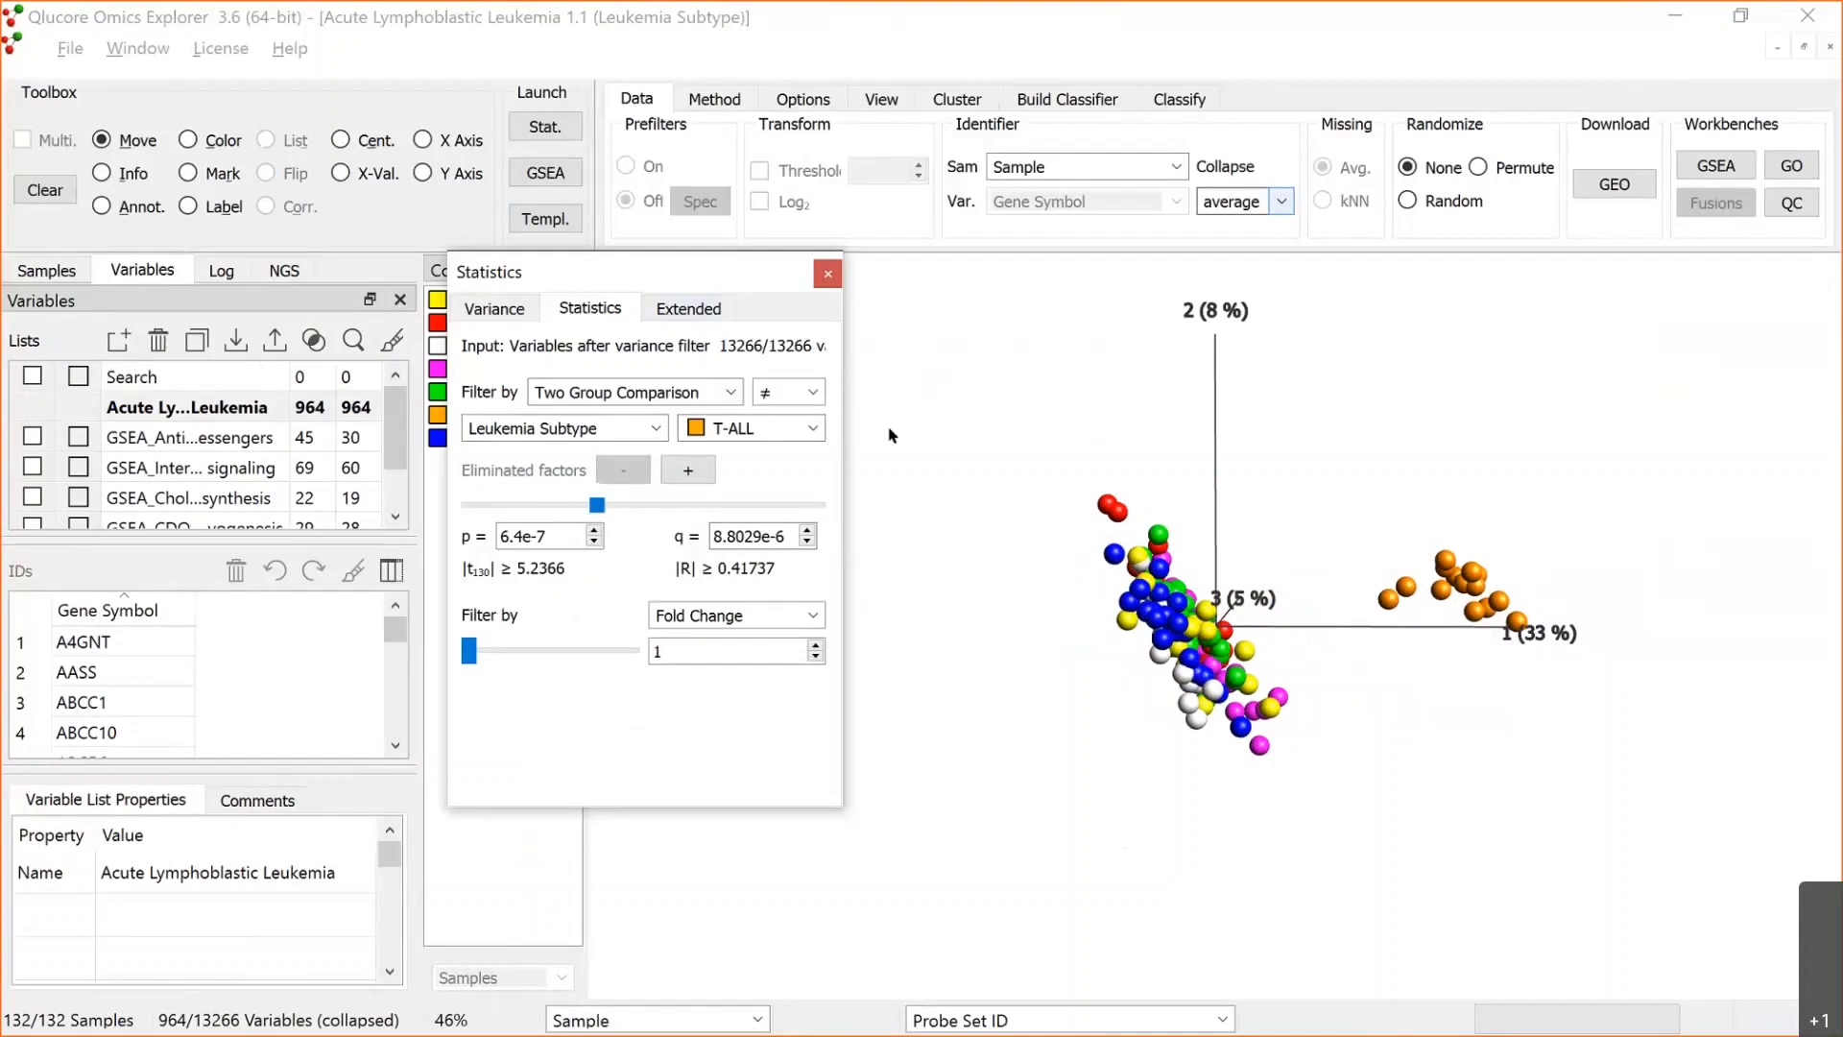
{"action": "right_click", "coordinate": [902, 396]}
{"action": "left_click", "coordinate": [979, 440]}
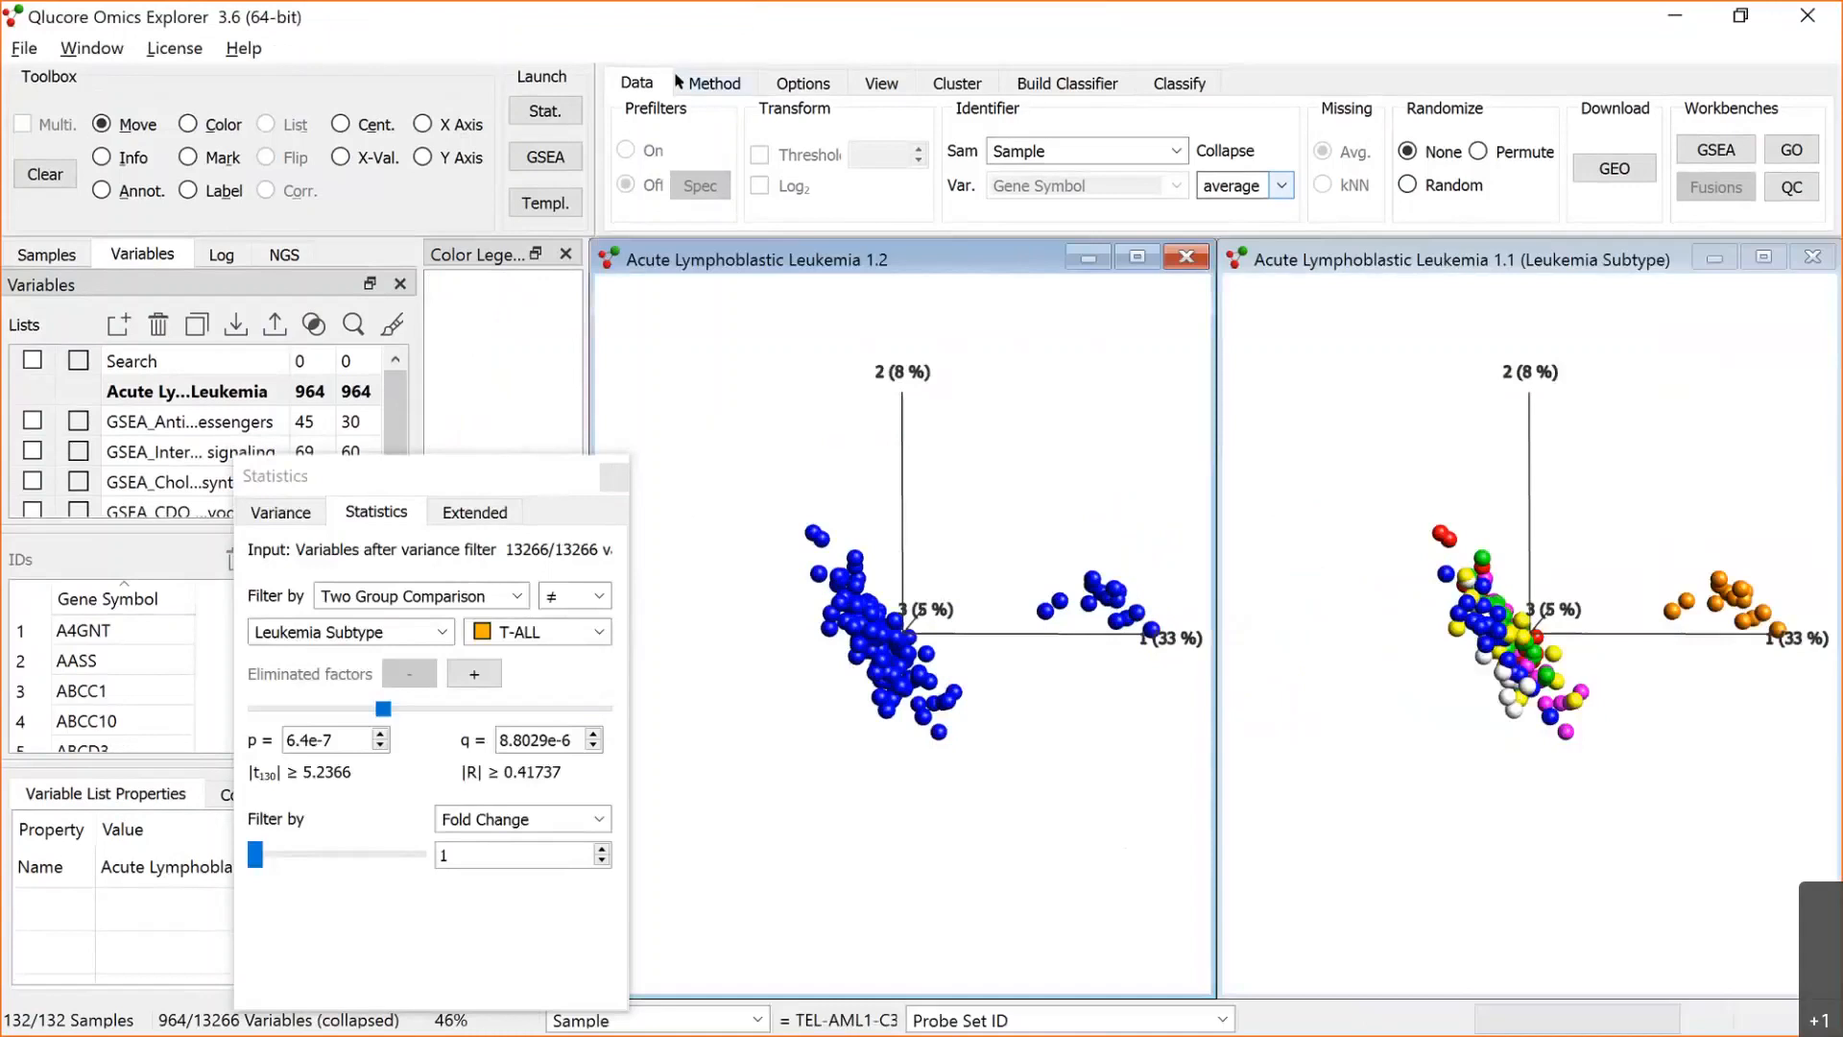
{"action": "left_click", "coordinate": [714, 82]}
{"action": "left_click", "coordinate": [1039, 191]}
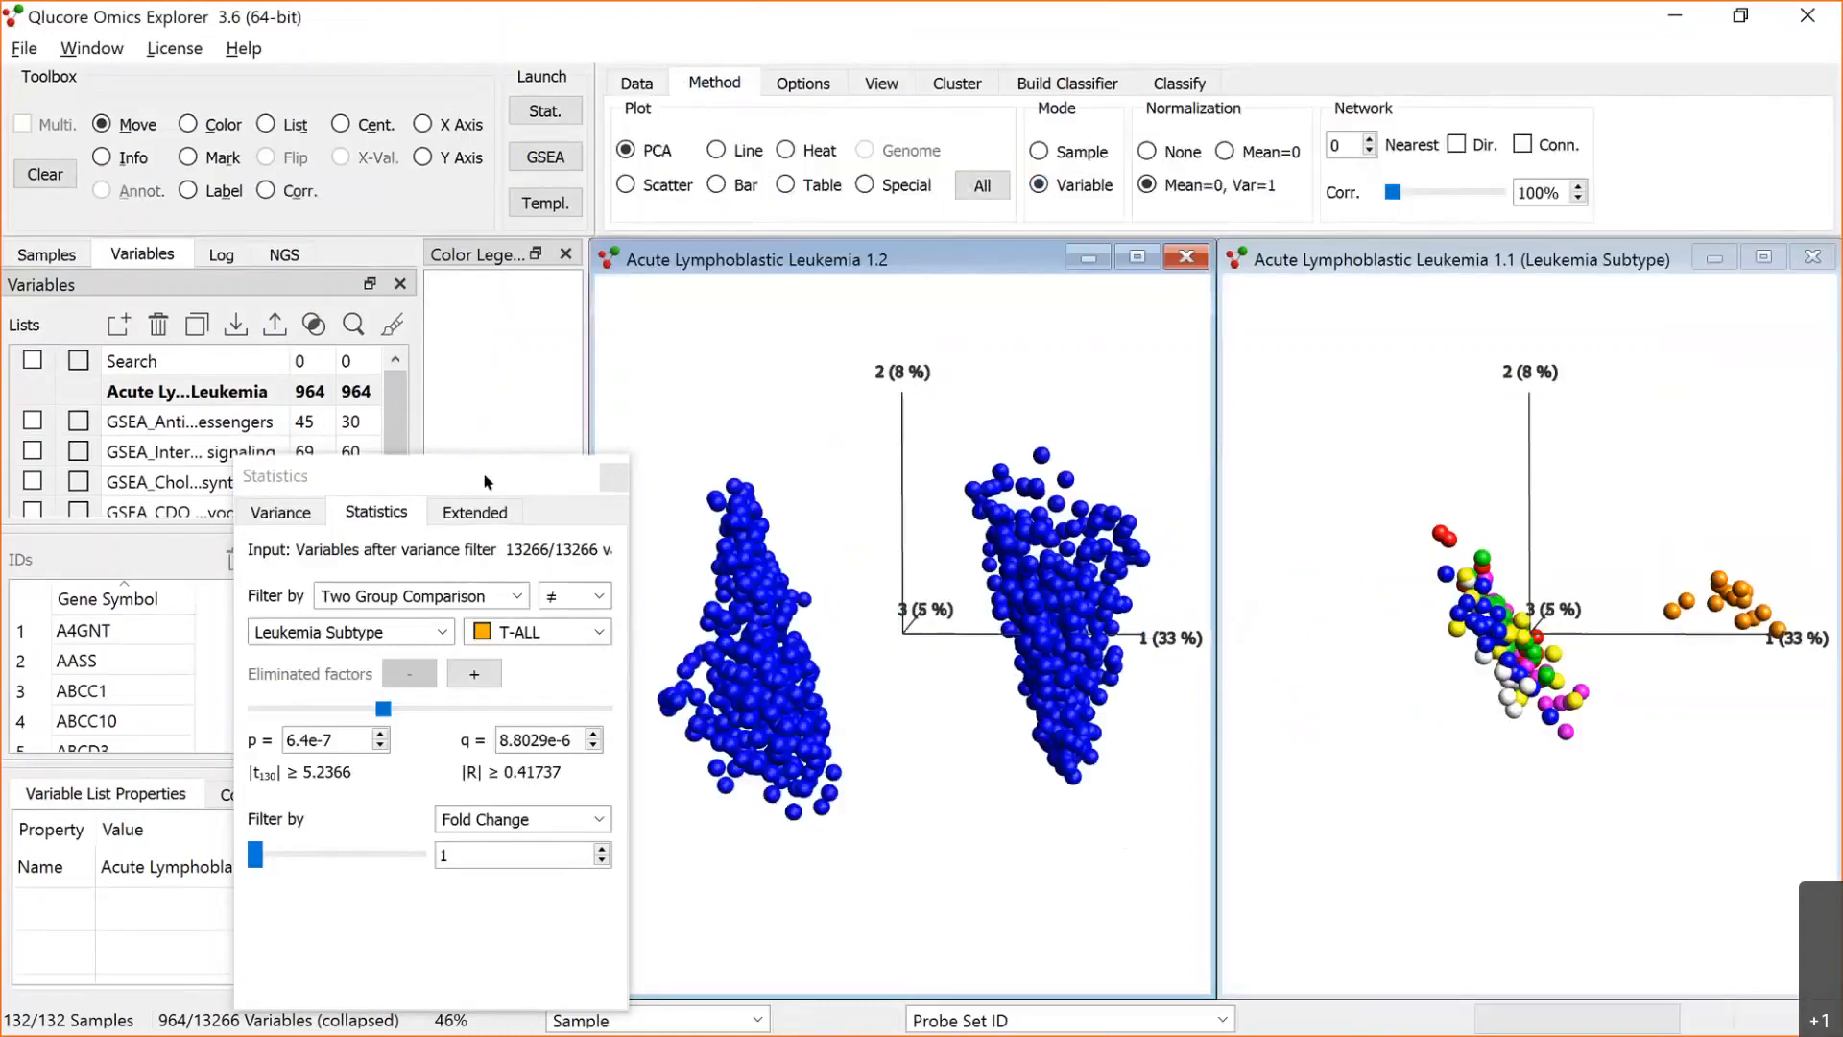
{"action": "left_click", "coordinate": [482, 482]}
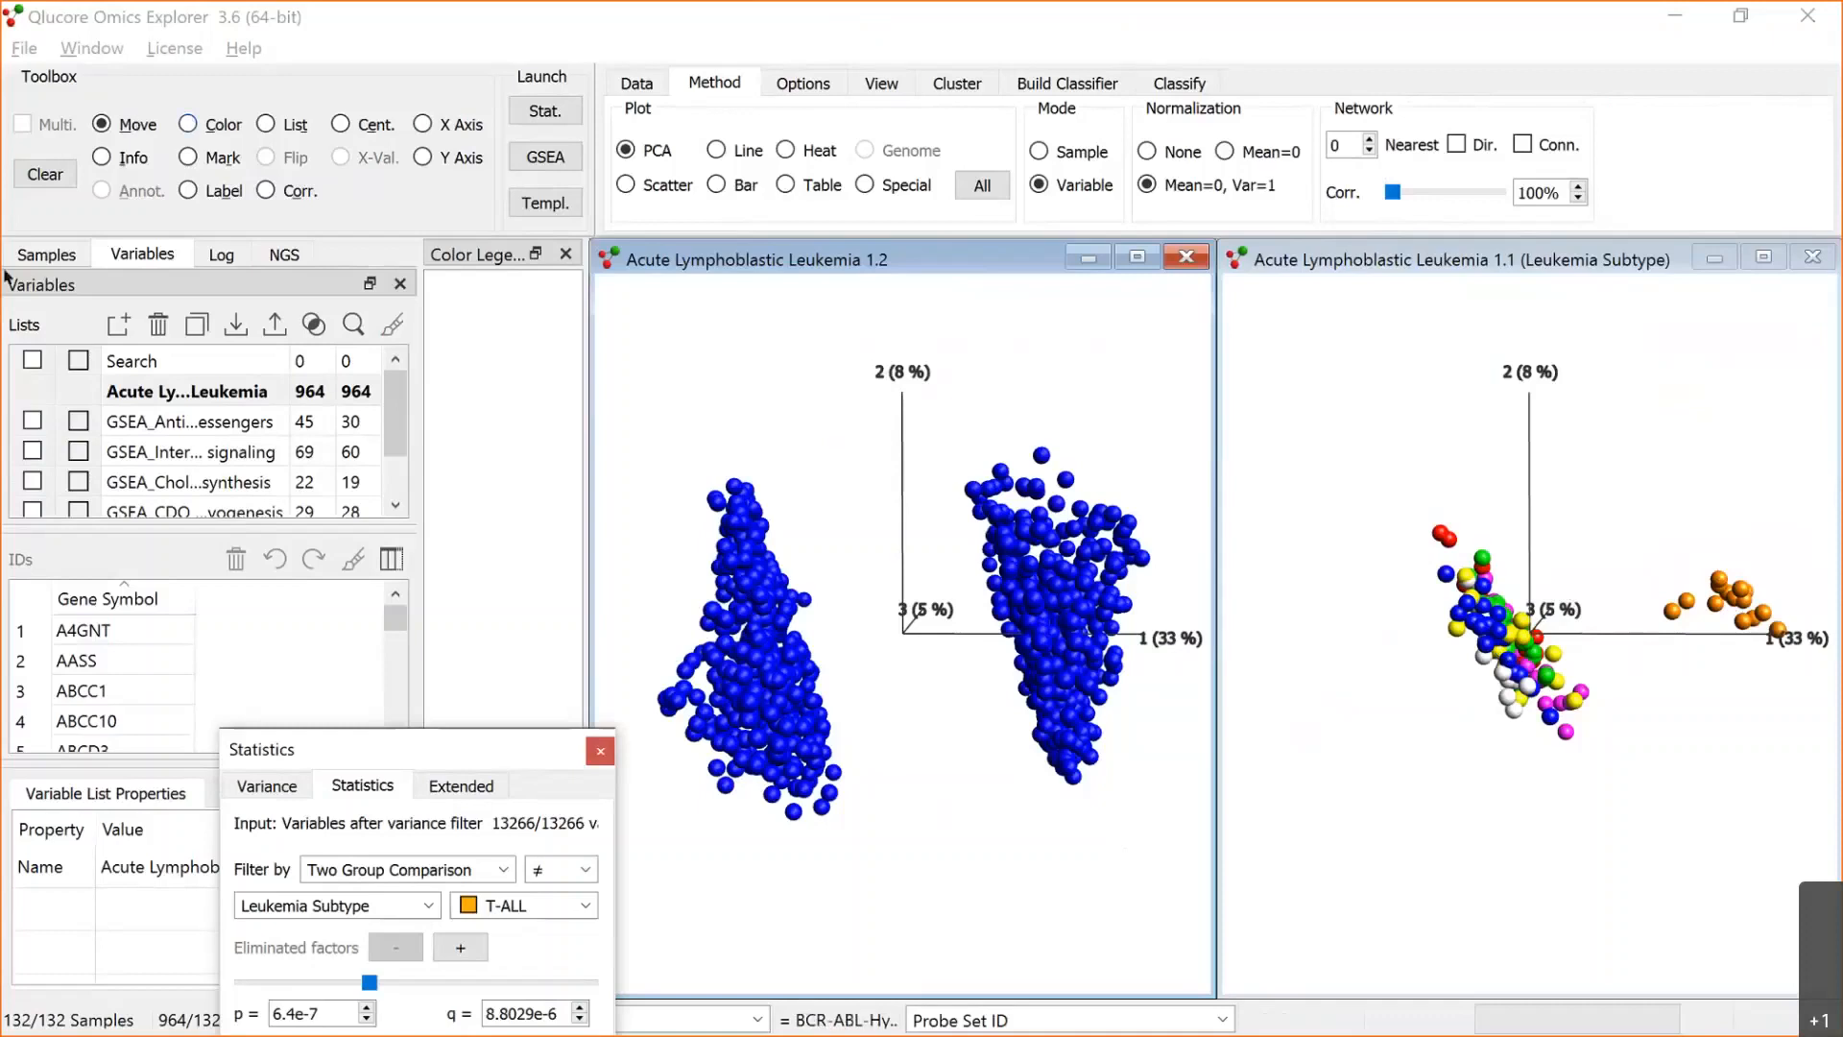
Colour the variable PCA plot by the average over the Leukemia Subtype group T-ALL, followed by the MLL group.
{"action": "left_click", "coordinate": [47, 254]}
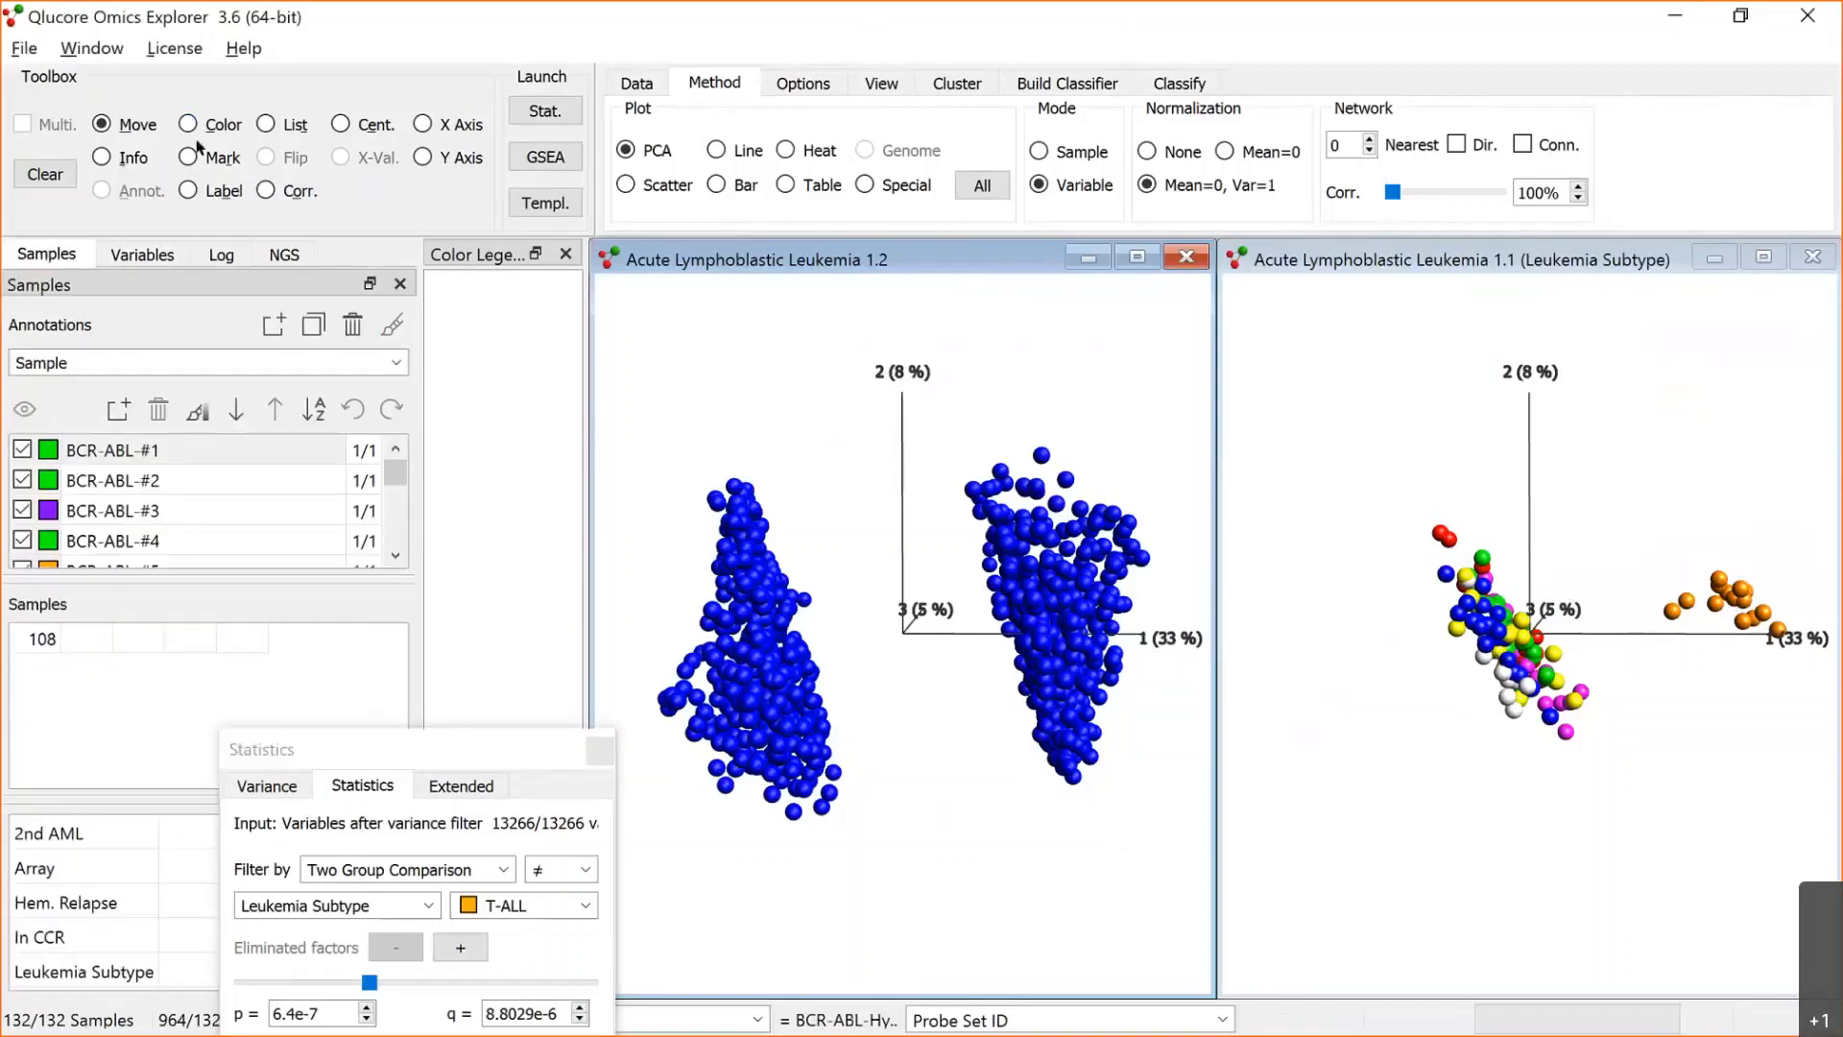
{"action": "left_click", "coordinate": [196, 138]}
{"action": "left_click_drag", "start_coordinate": [394, 470], "coordinate": [397, 537]}
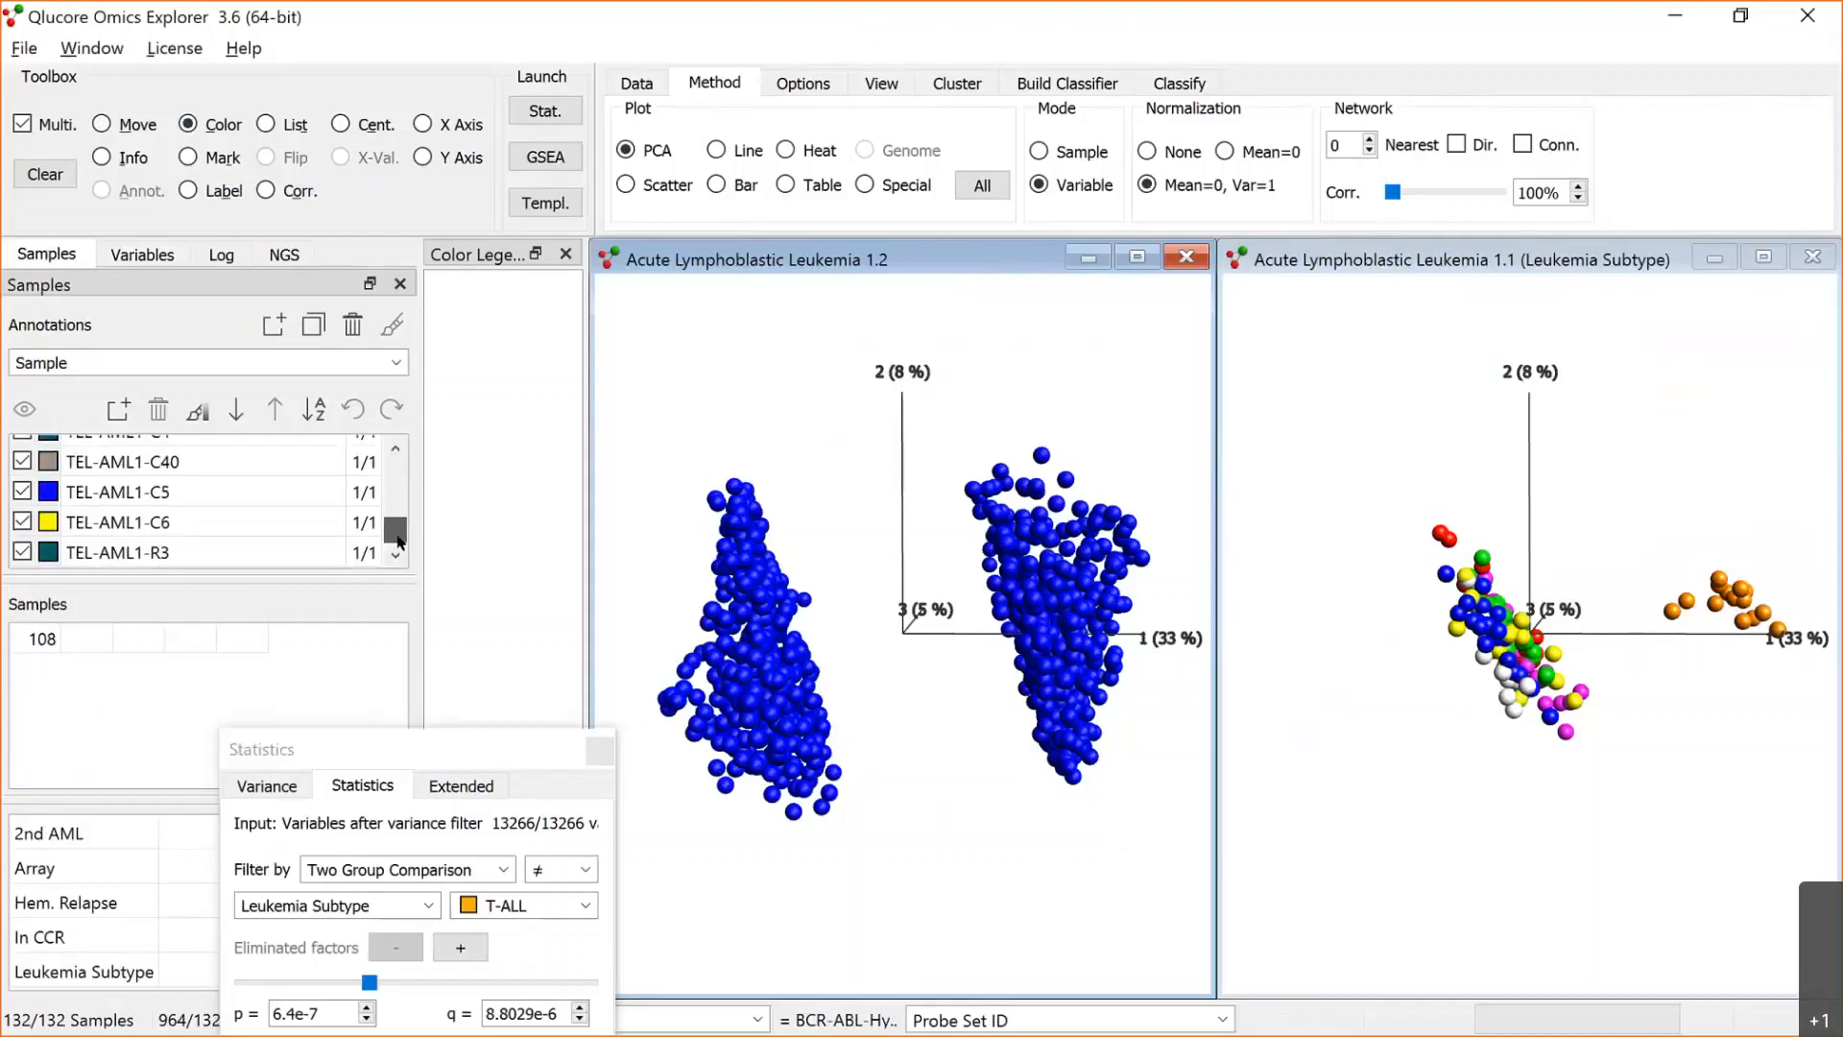
{"action": "left_click", "coordinate": [396, 362]}
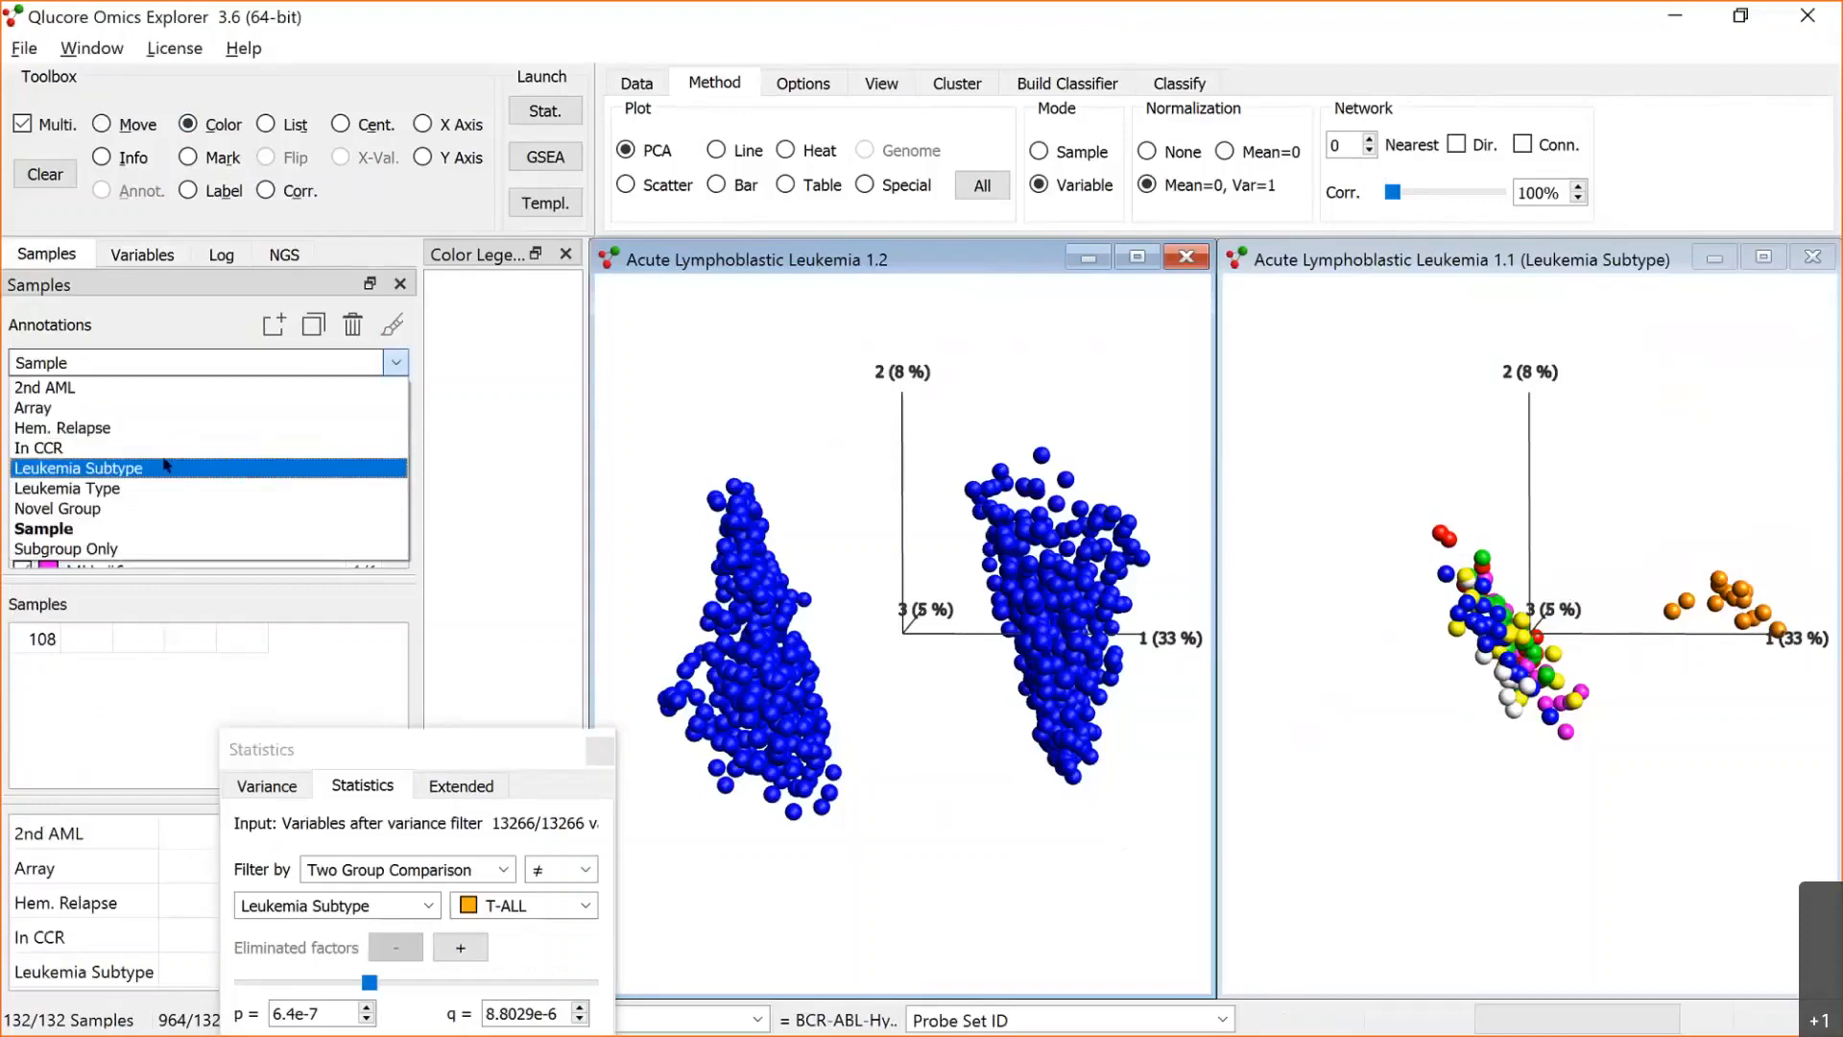
{"action": "left_click", "coordinate": [168, 448]}
{"action": "left_click", "coordinate": [393, 364]}
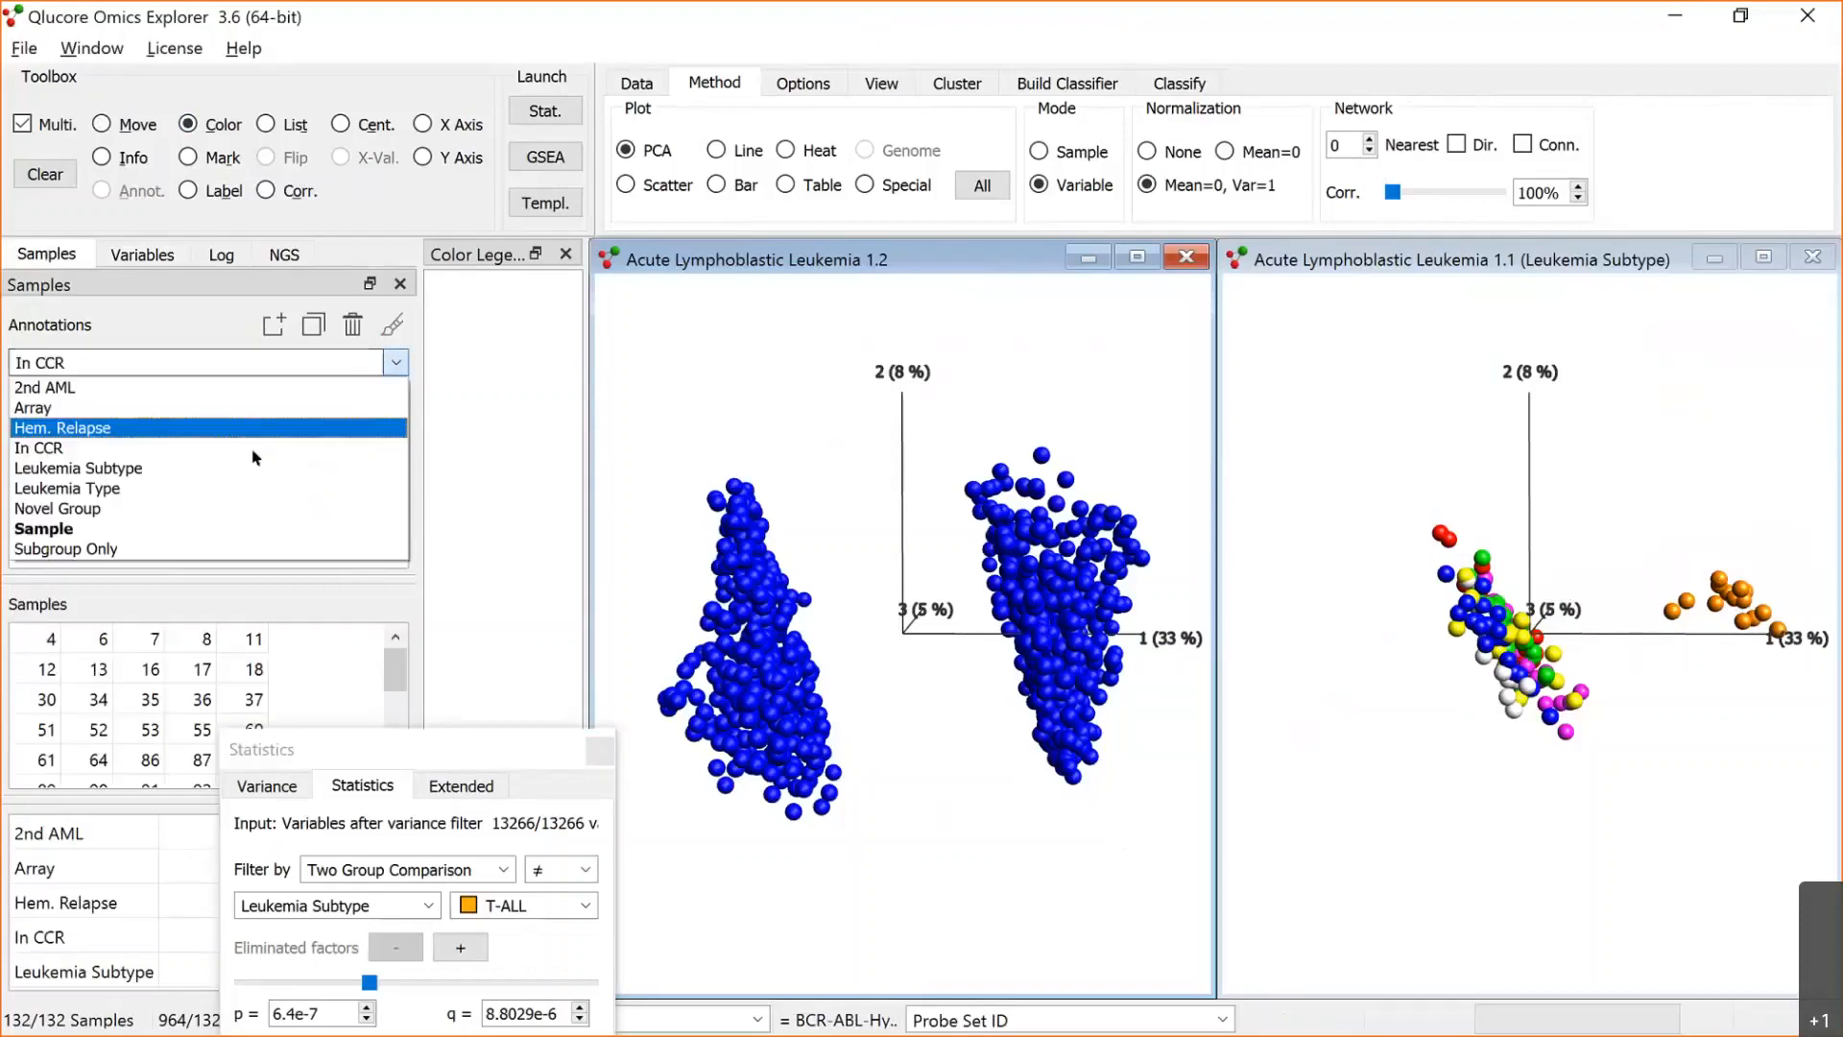
{"action": "left_click", "coordinate": [288, 468]}
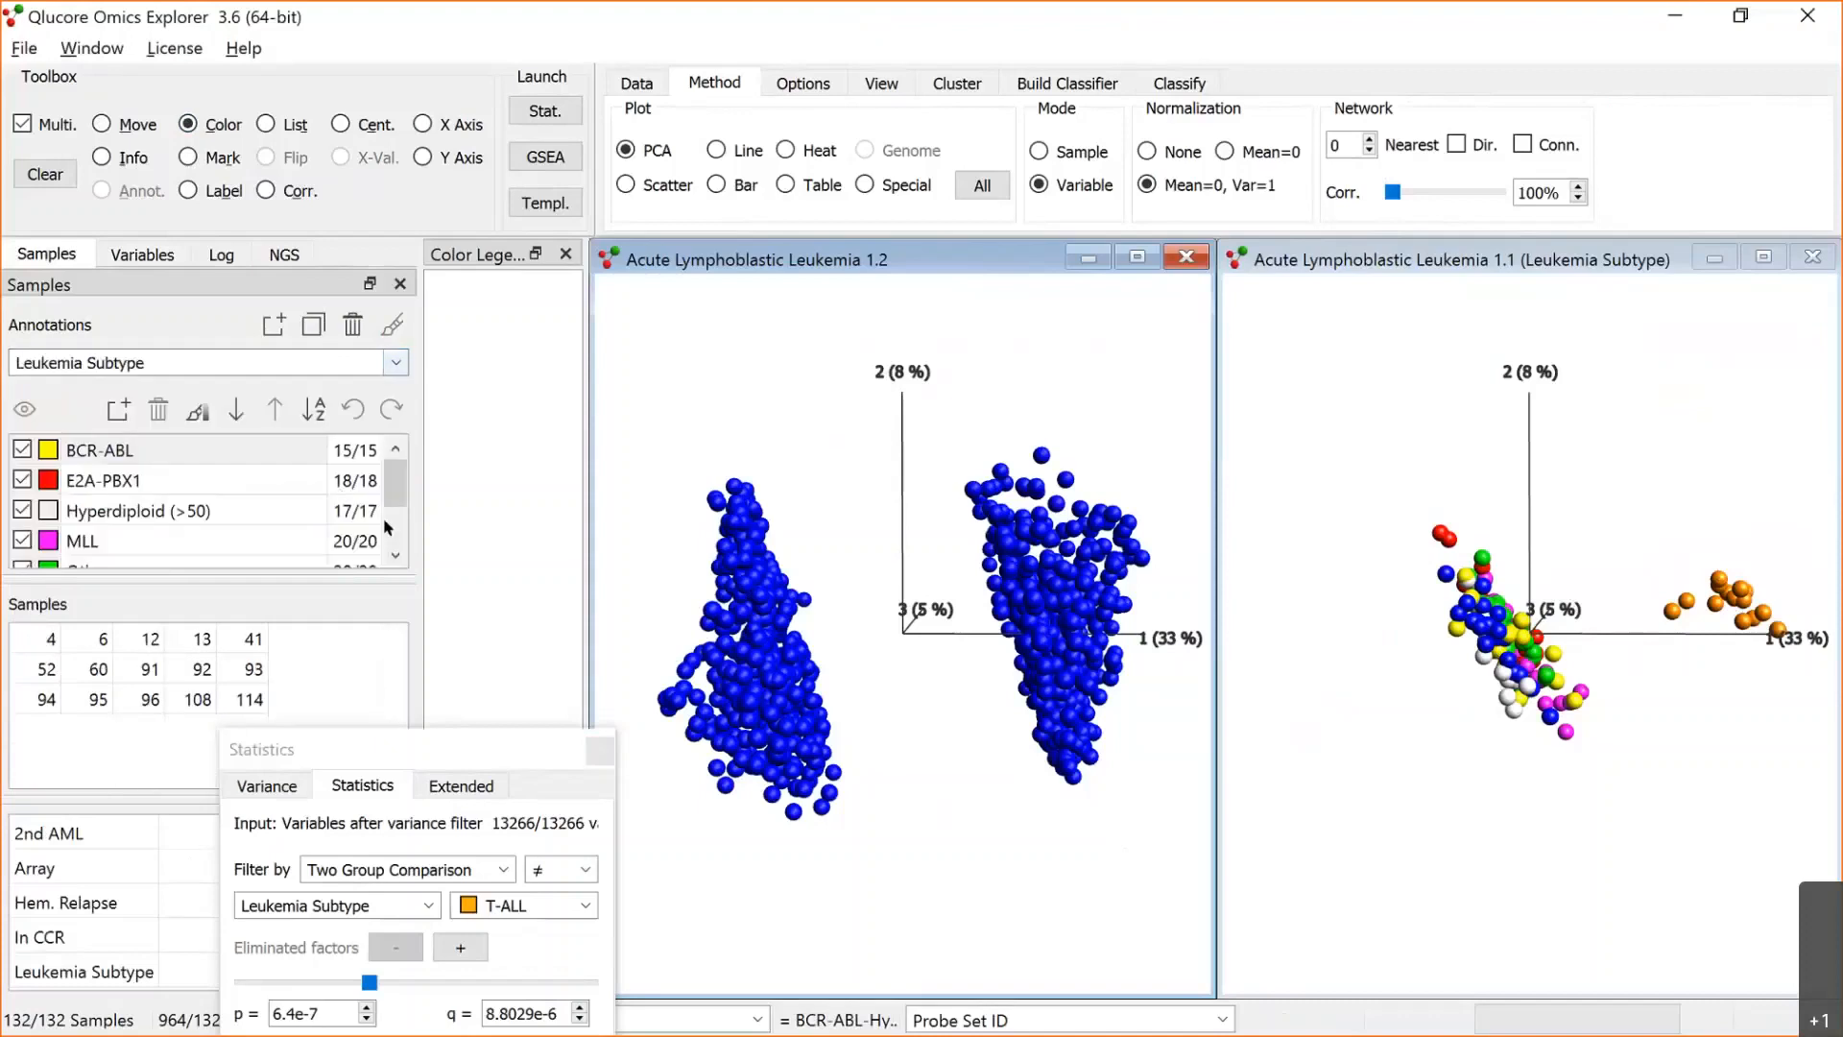
{"action": "scroll", "coordinate": [384, 523], "scroll_direction": "down", "scroll_amount": 1}
{"action": "left_click", "coordinate": [350, 531]}
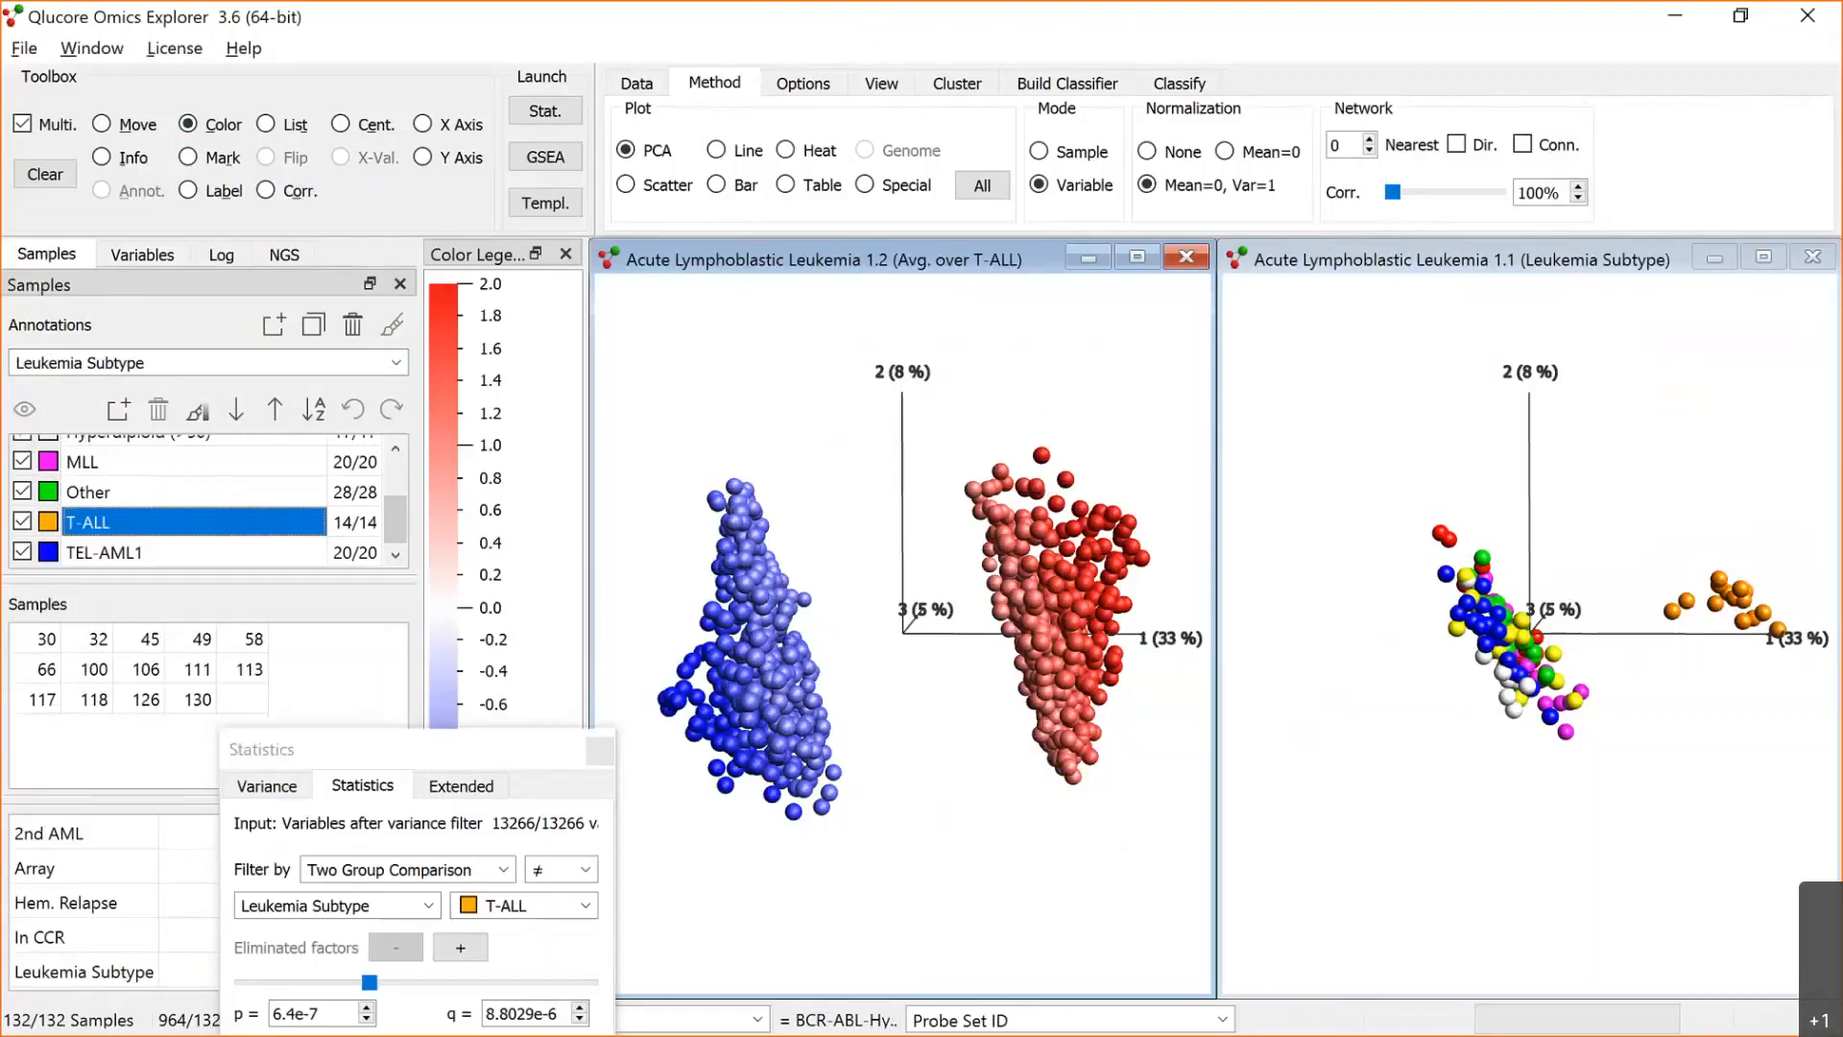
{"action": "left_click", "coordinate": [100, 459]}
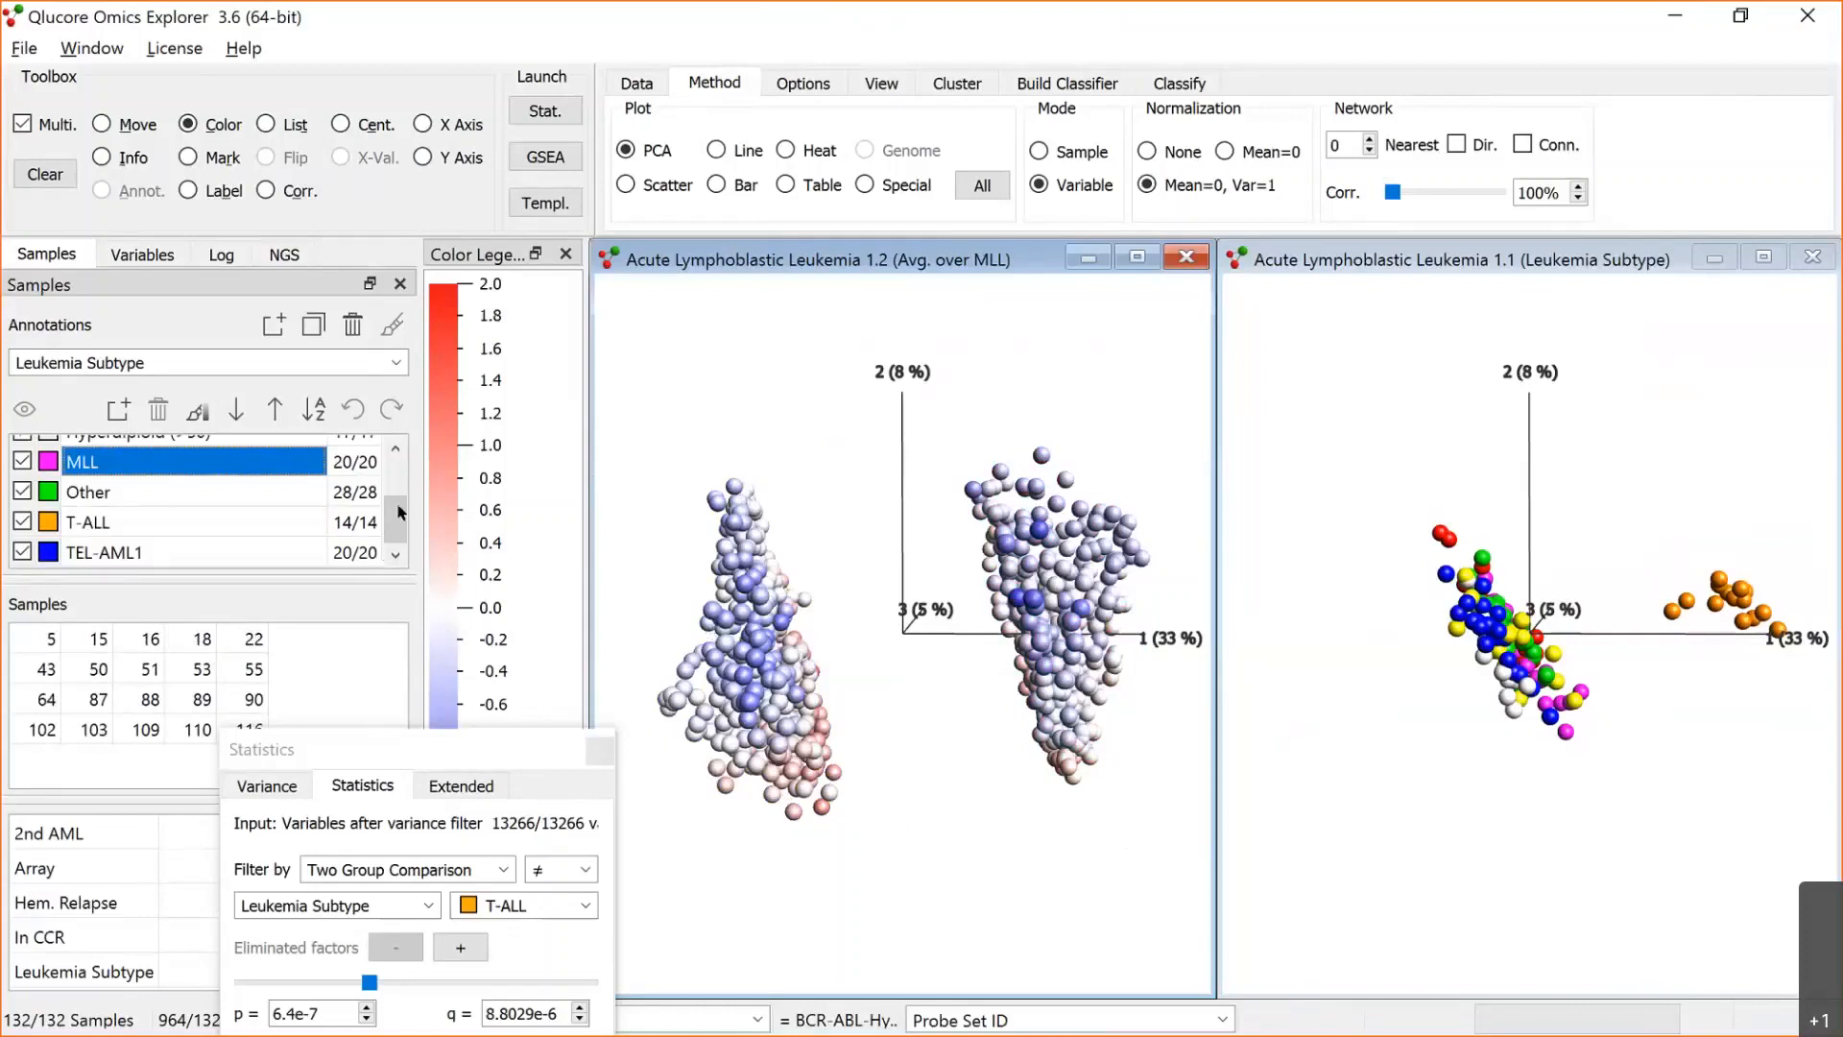
{"action": "left_click_drag", "start_coordinate": [395, 521], "coordinate": [379, 480]}
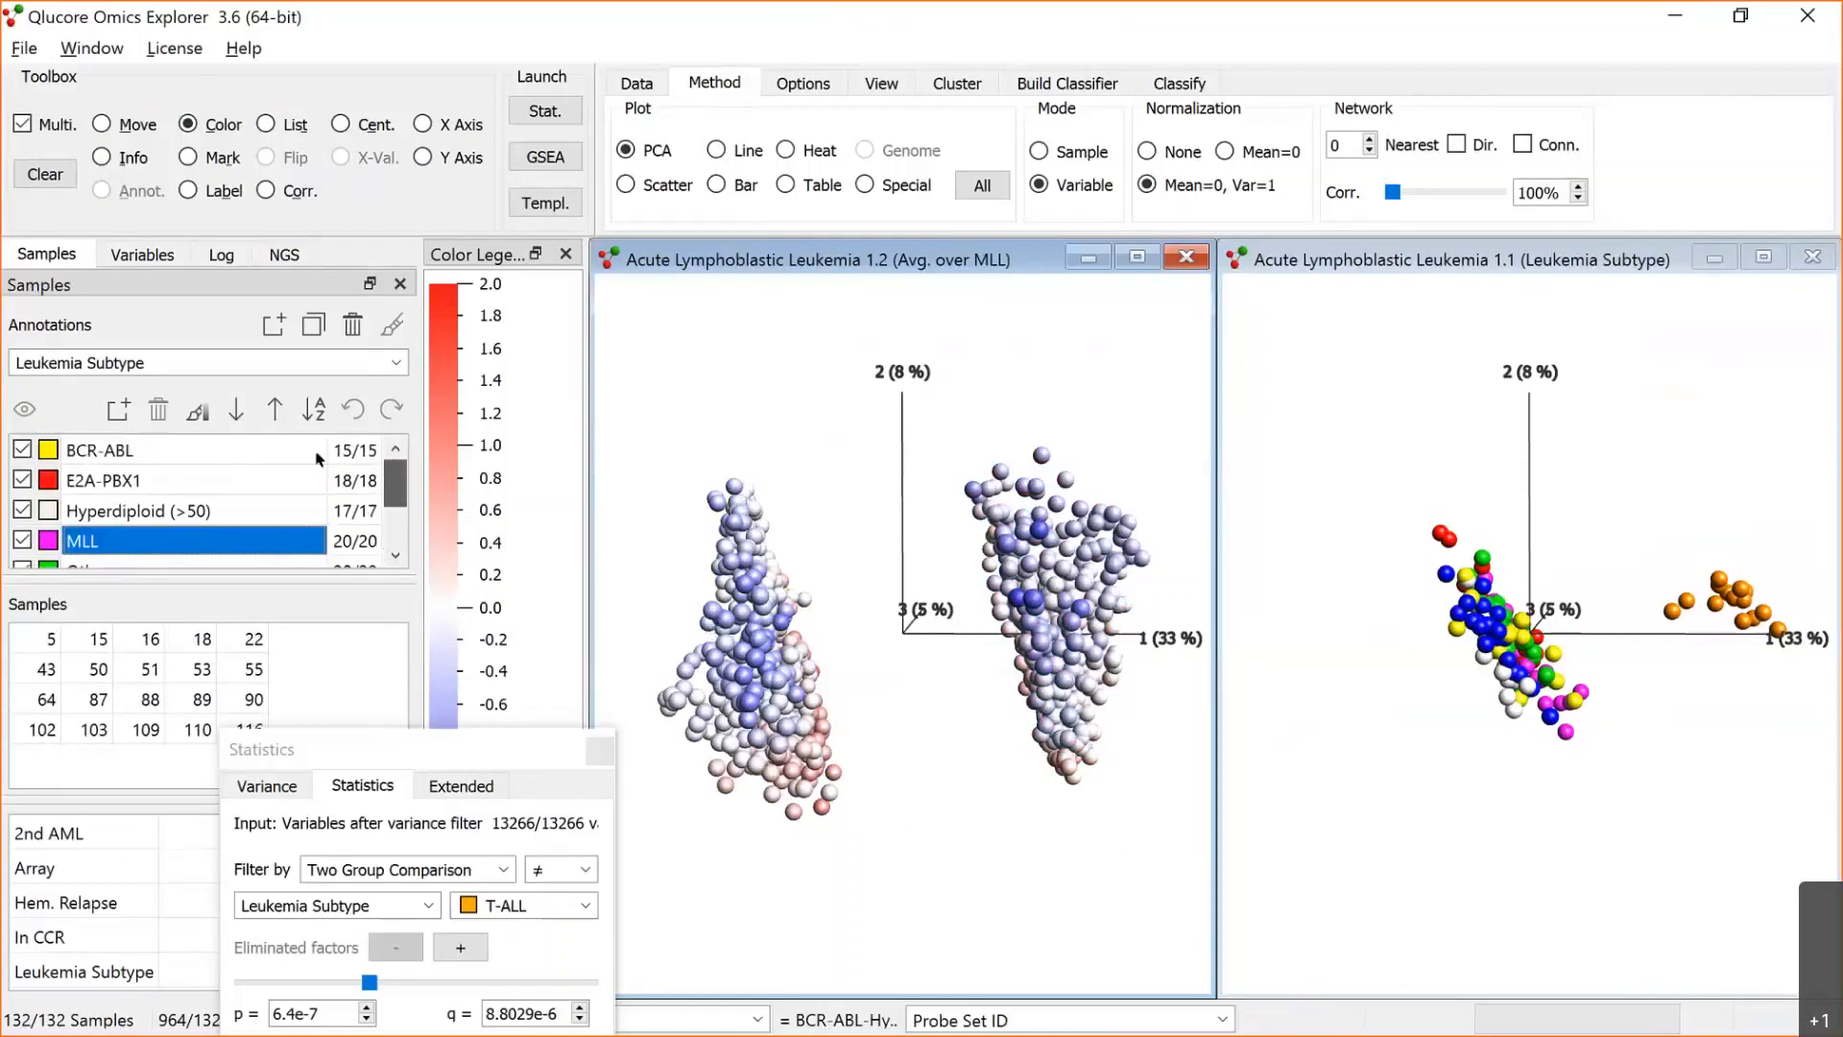
Colour the variable plot by the GSEA Cholesterol biosynthesis list and restrict the active variables to that list.
{"action": "left_click", "coordinate": [142, 254]}
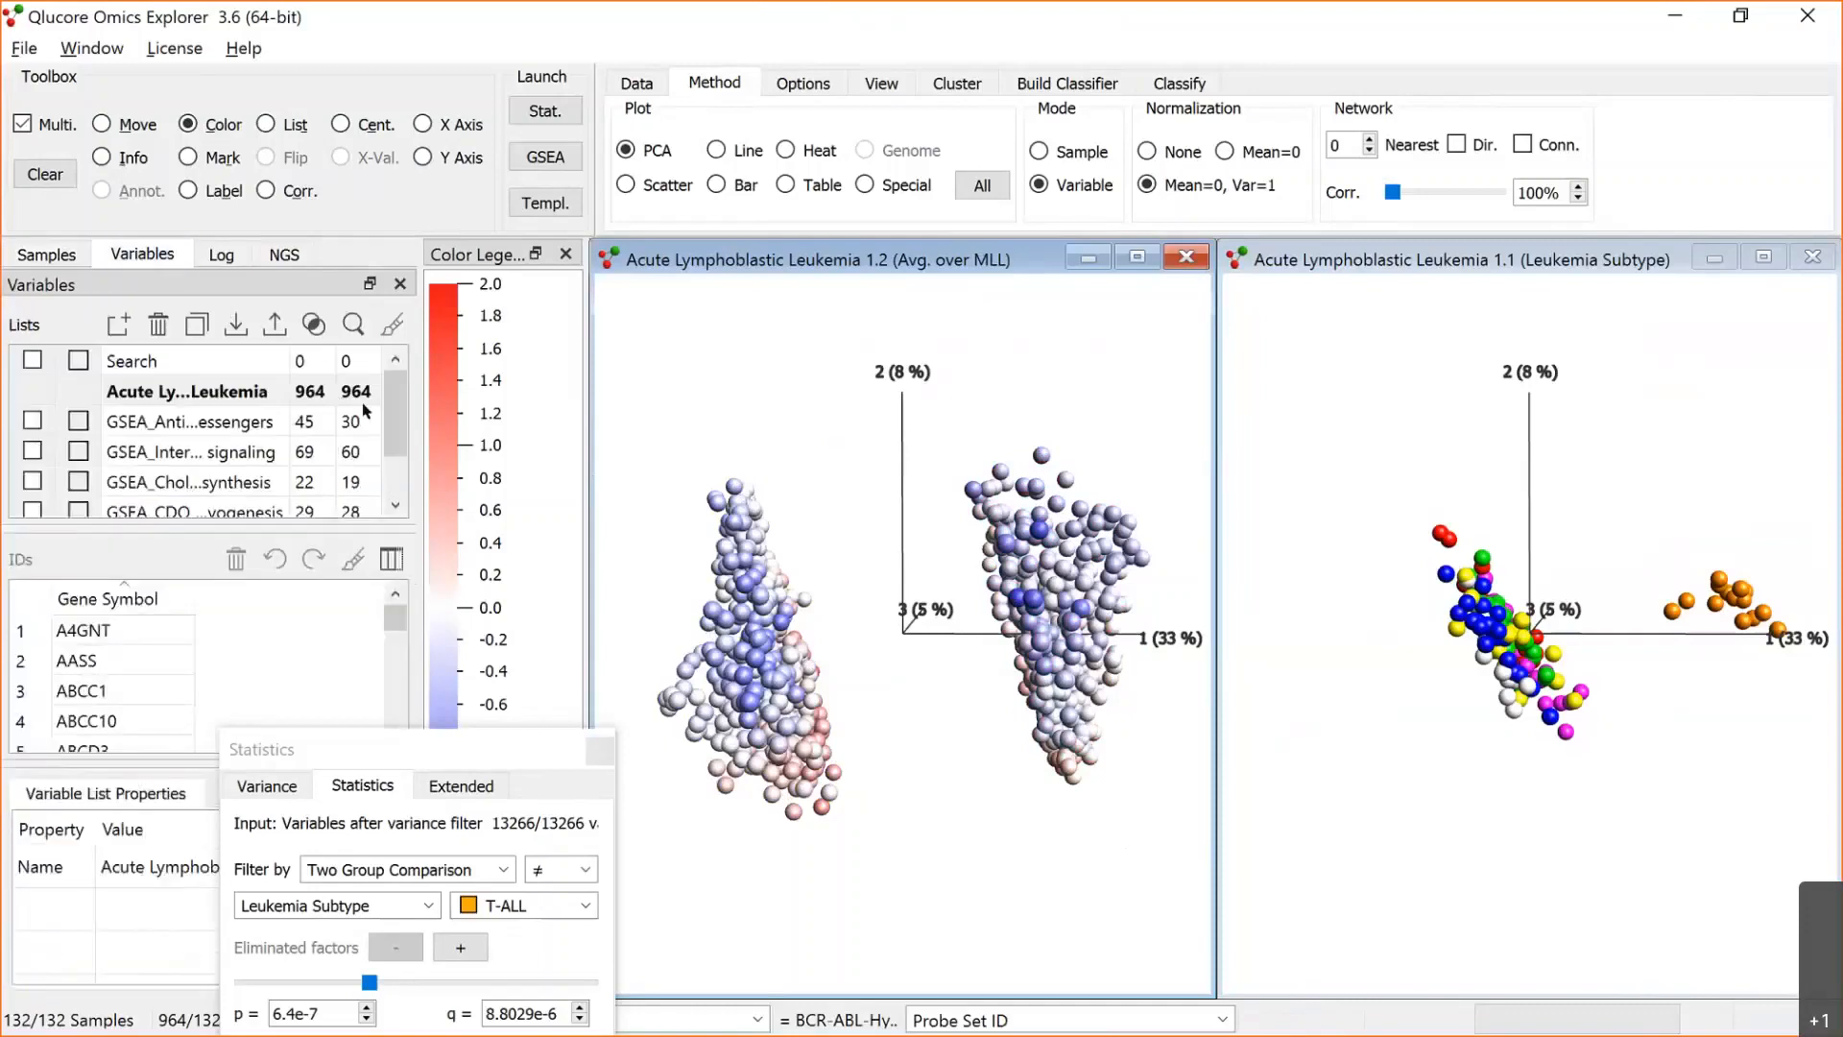
{"action": "scroll", "coordinate": [249, 461], "scroll_direction": "down", "scroll_amount": 1}
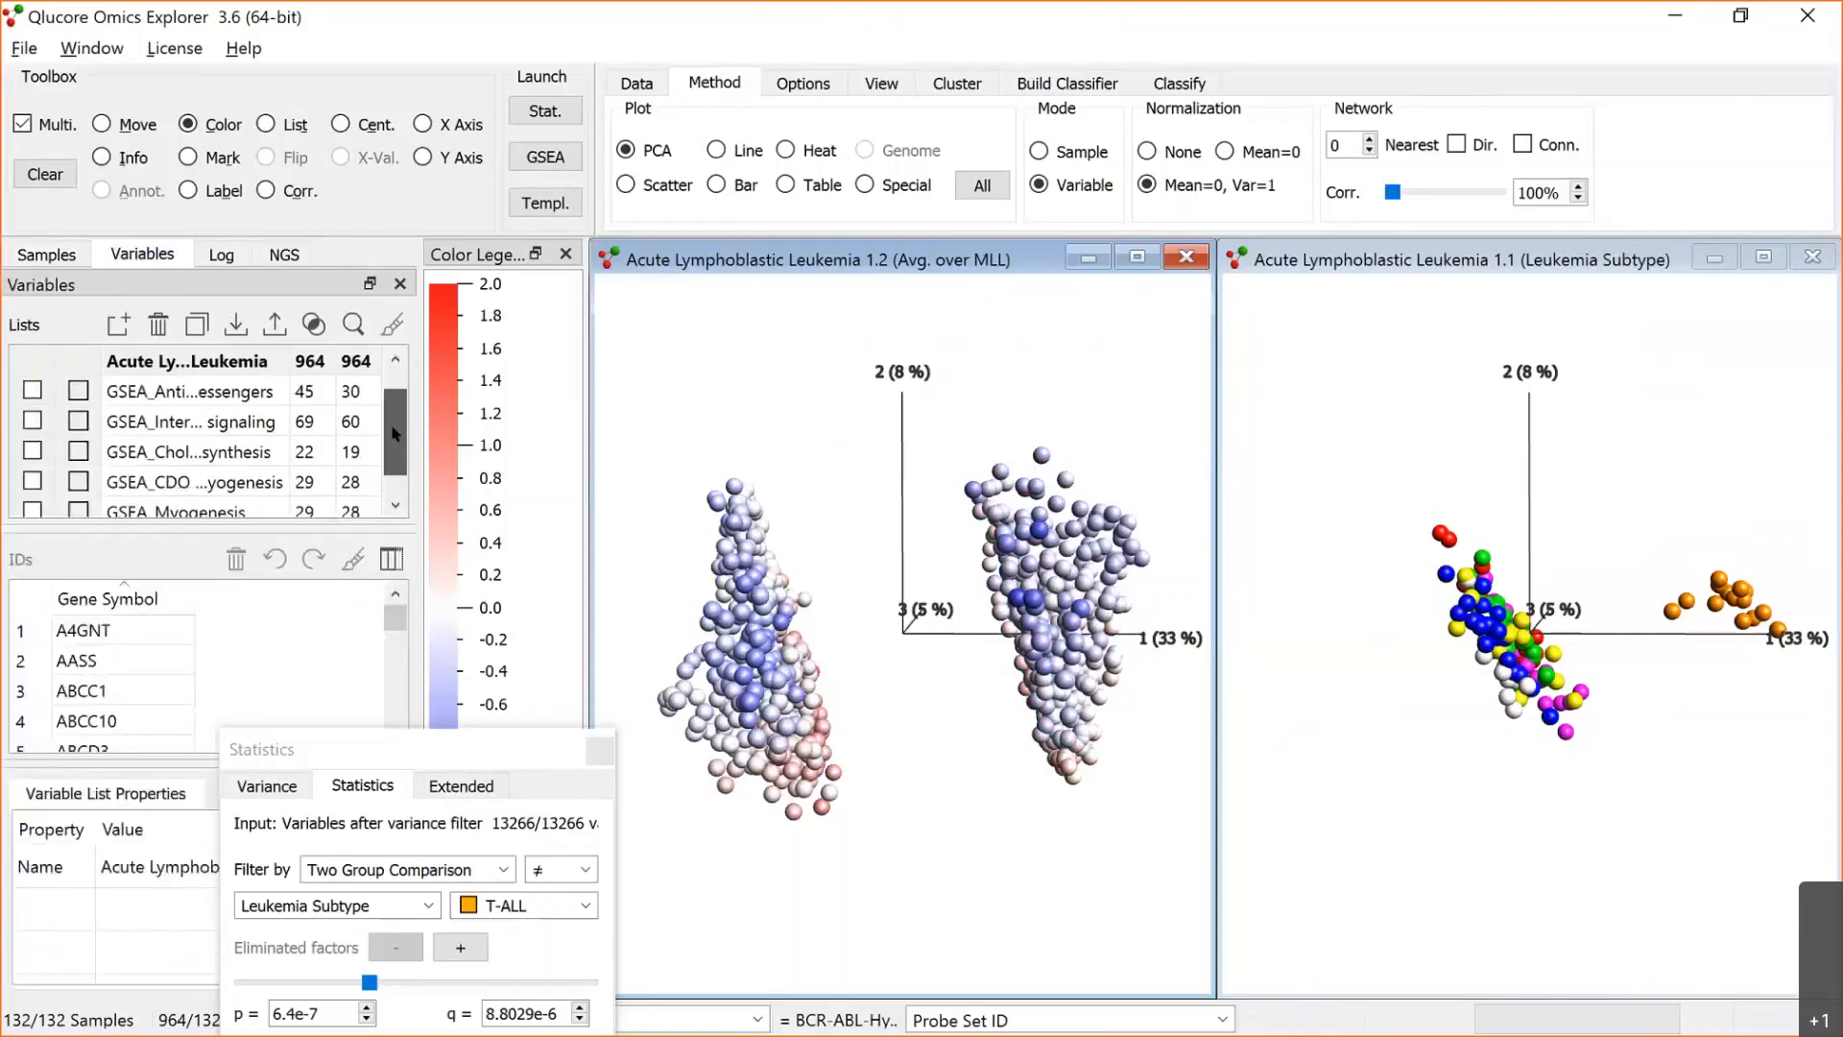
{"action": "left_click", "coordinate": [80, 453]}
{"action": "left_click", "coordinate": [79, 451]}
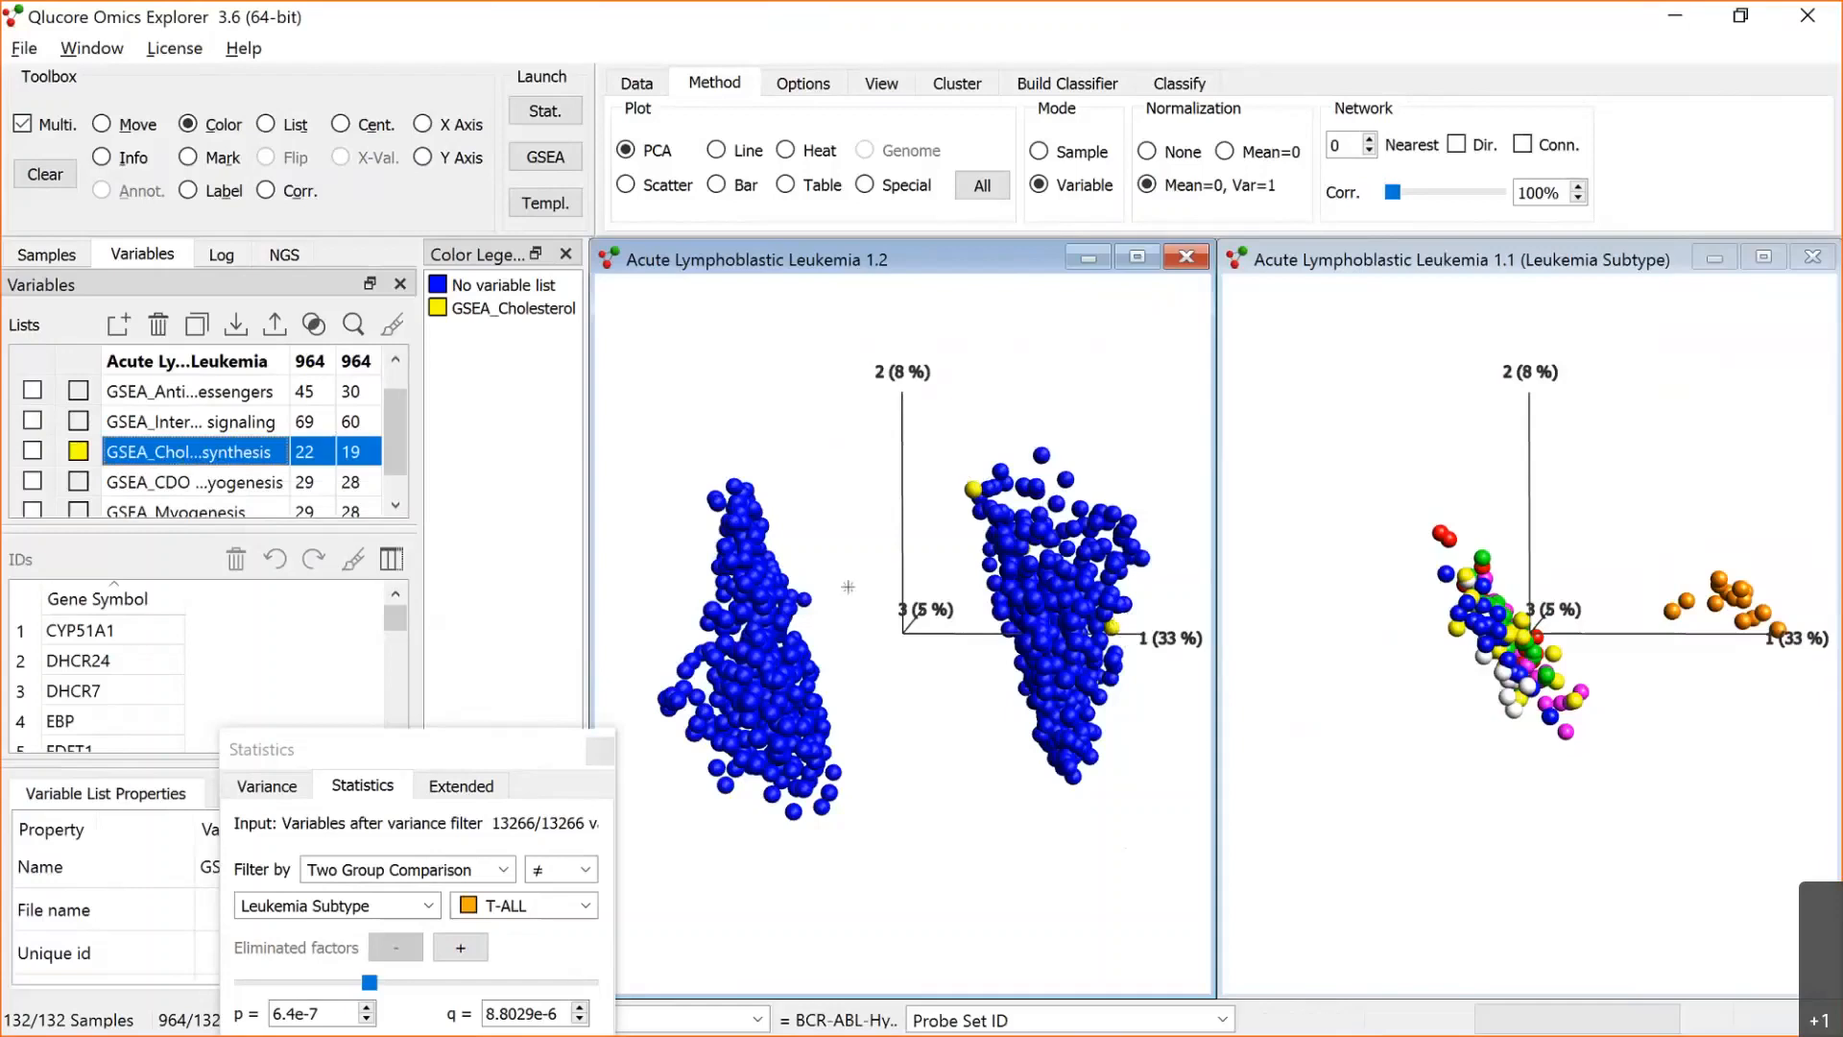
{"action": "left_click", "coordinate": [32, 450]}
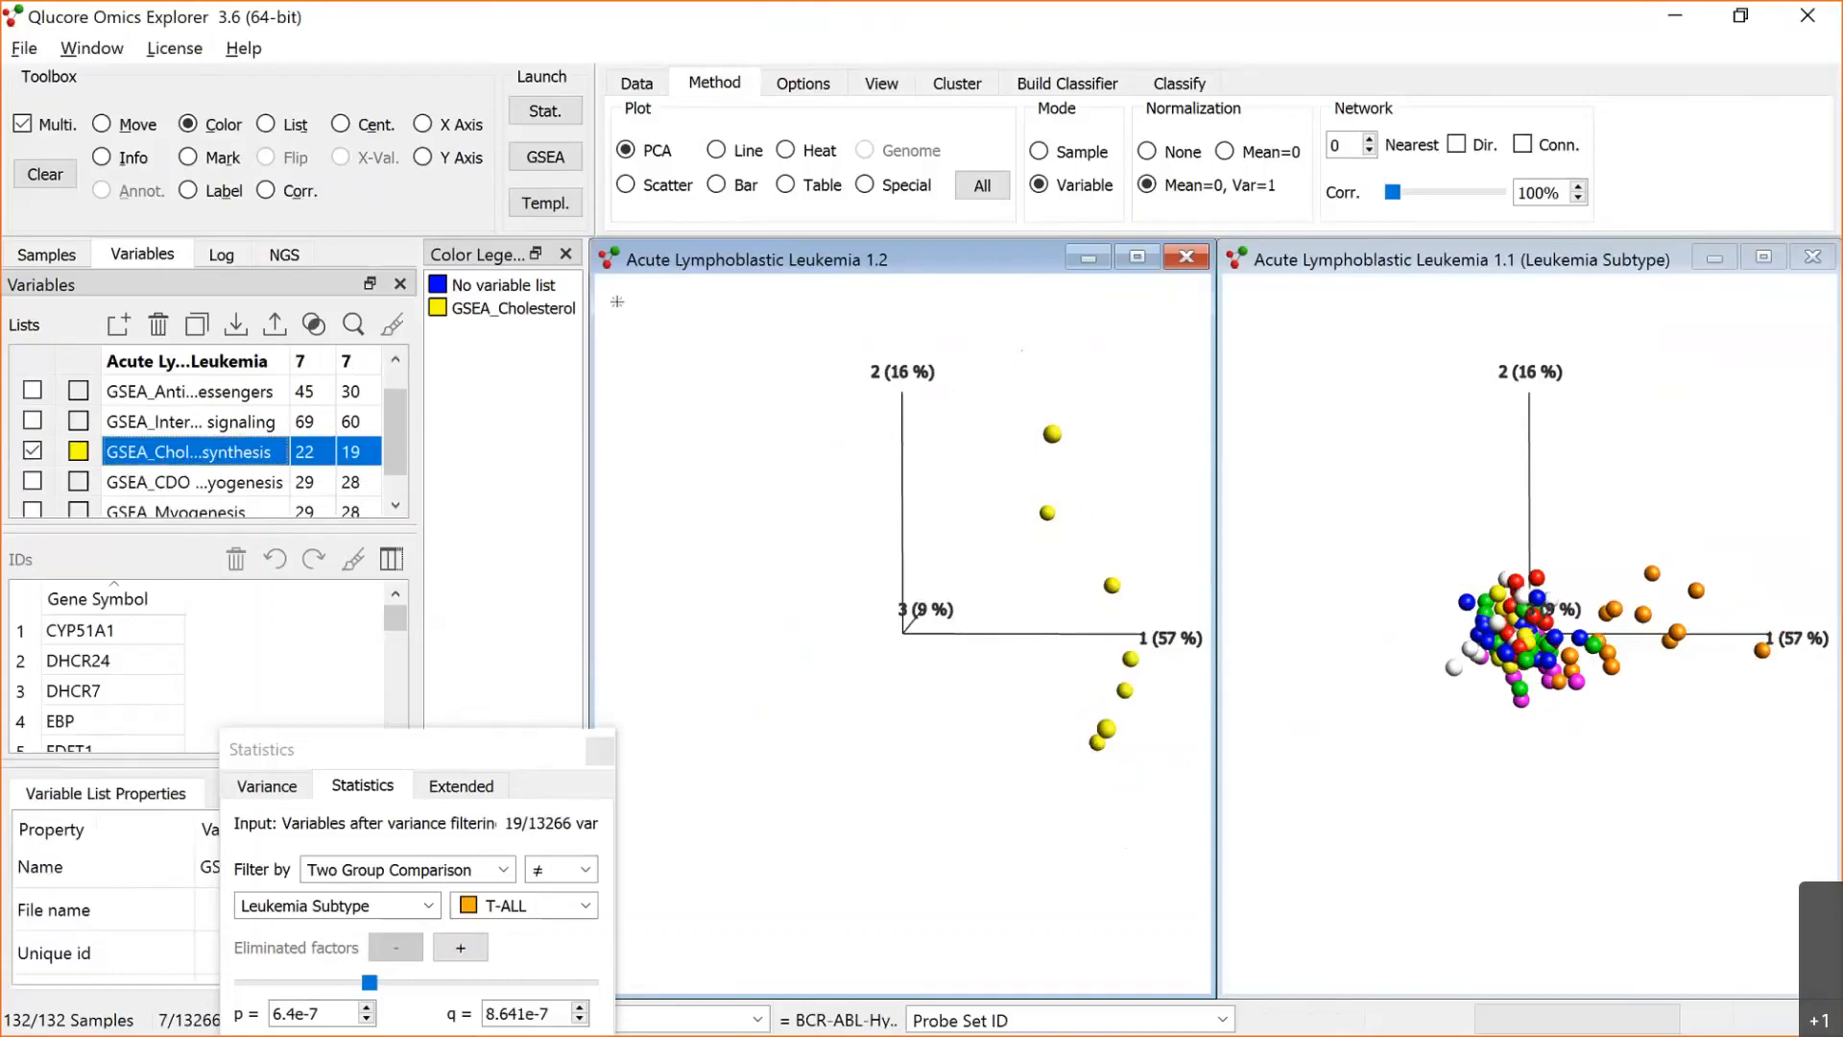
Label all the cholesterol biosynthesis genes in the variable plot by encircling them with the Label tool.
{"action": "left_click", "coordinate": [187, 194]}
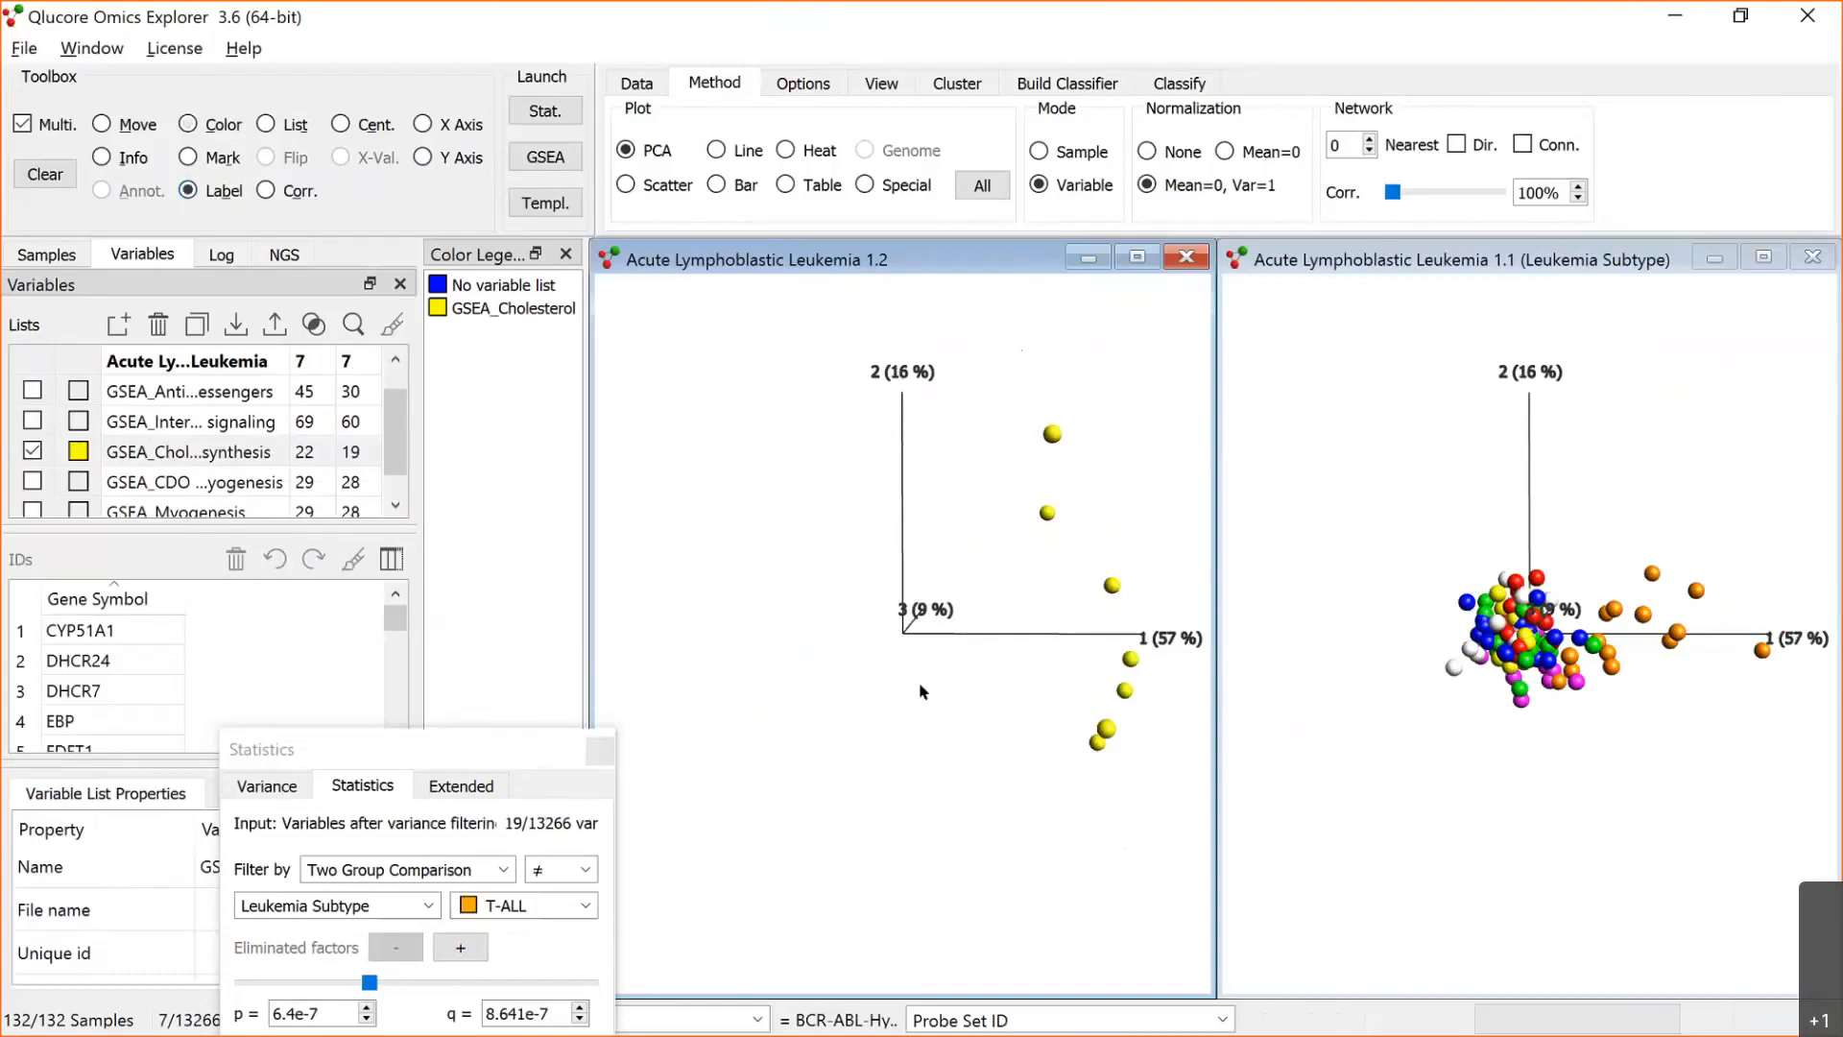
{"action": "mouse_move", "coordinate": [920, 691]}
{"action": "left_mouse_down"}
{"action": "mouse_move", "coordinate": [930, 444]}
{"action": "mouse_move", "coordinate": [1085, 382]}
{"action": "mouse_move", "coordinate": [1162, 764]}
{"action": "left_mouse_up"}
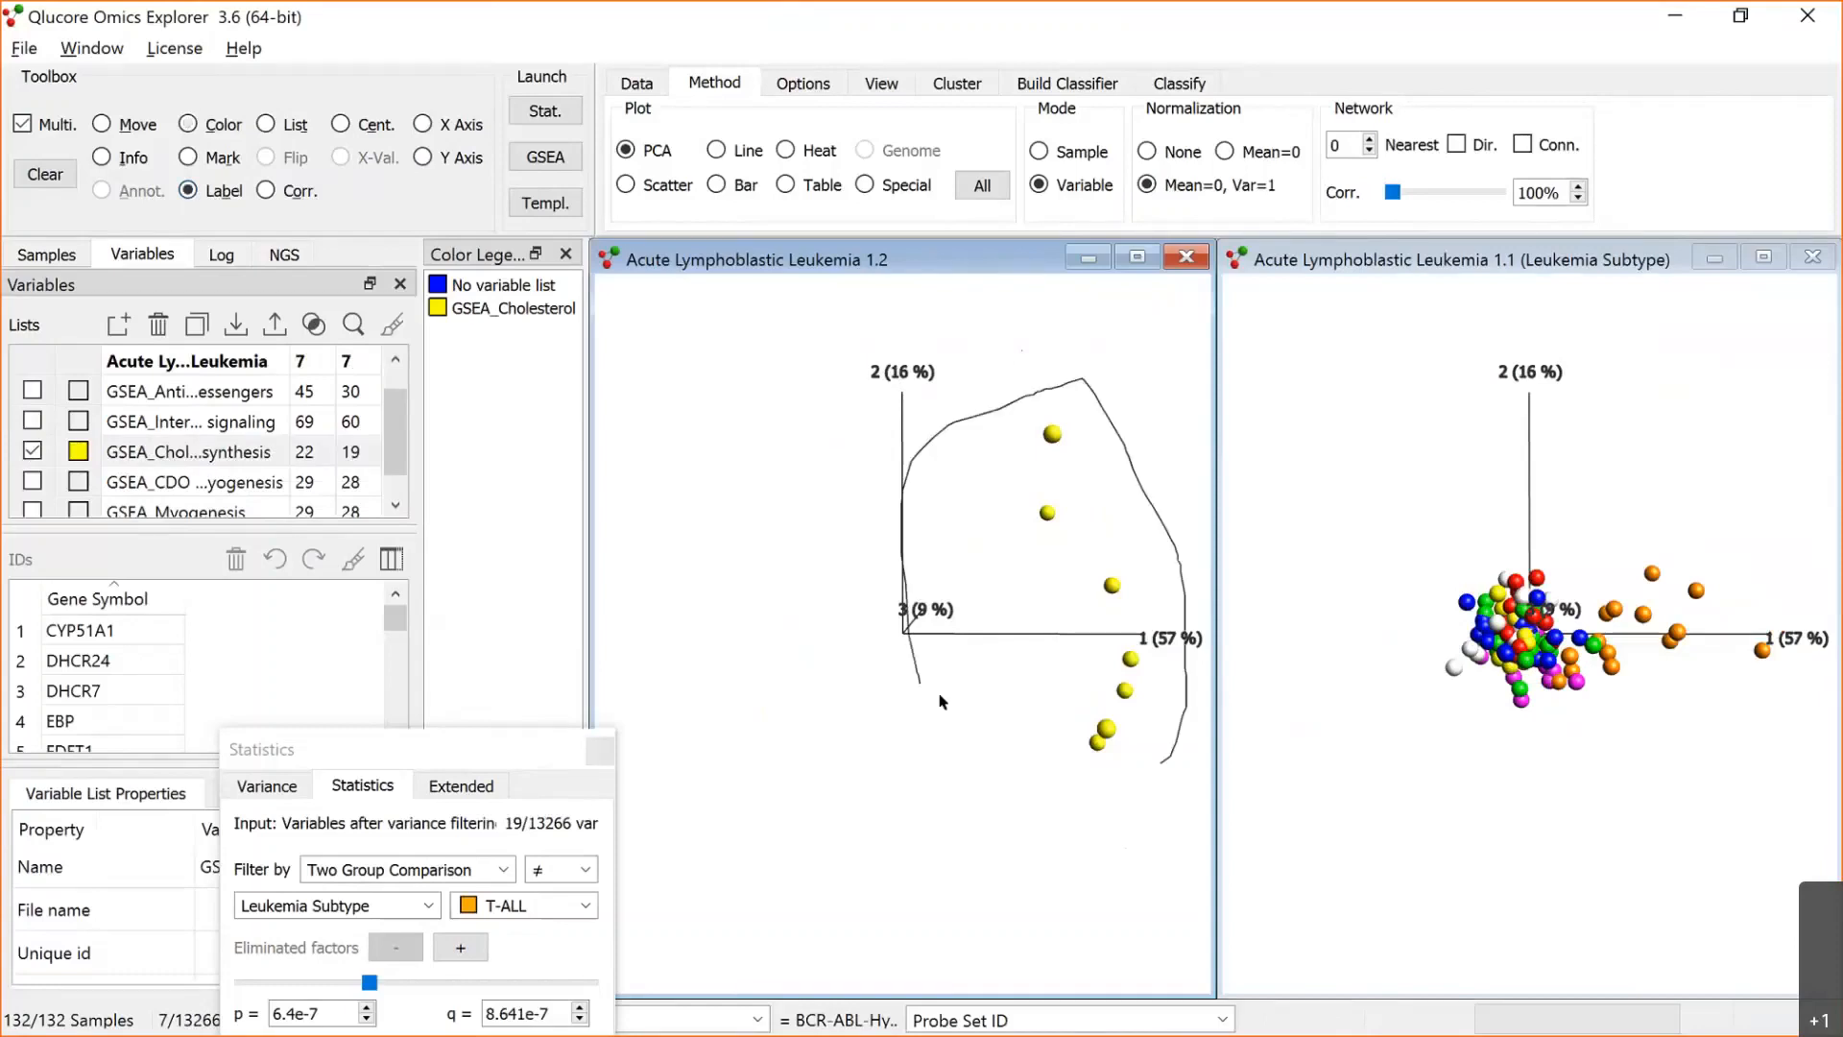
{"action": "left_click_drag", "start_coordinate": [940, 701], "coordinate": [921, 682]}
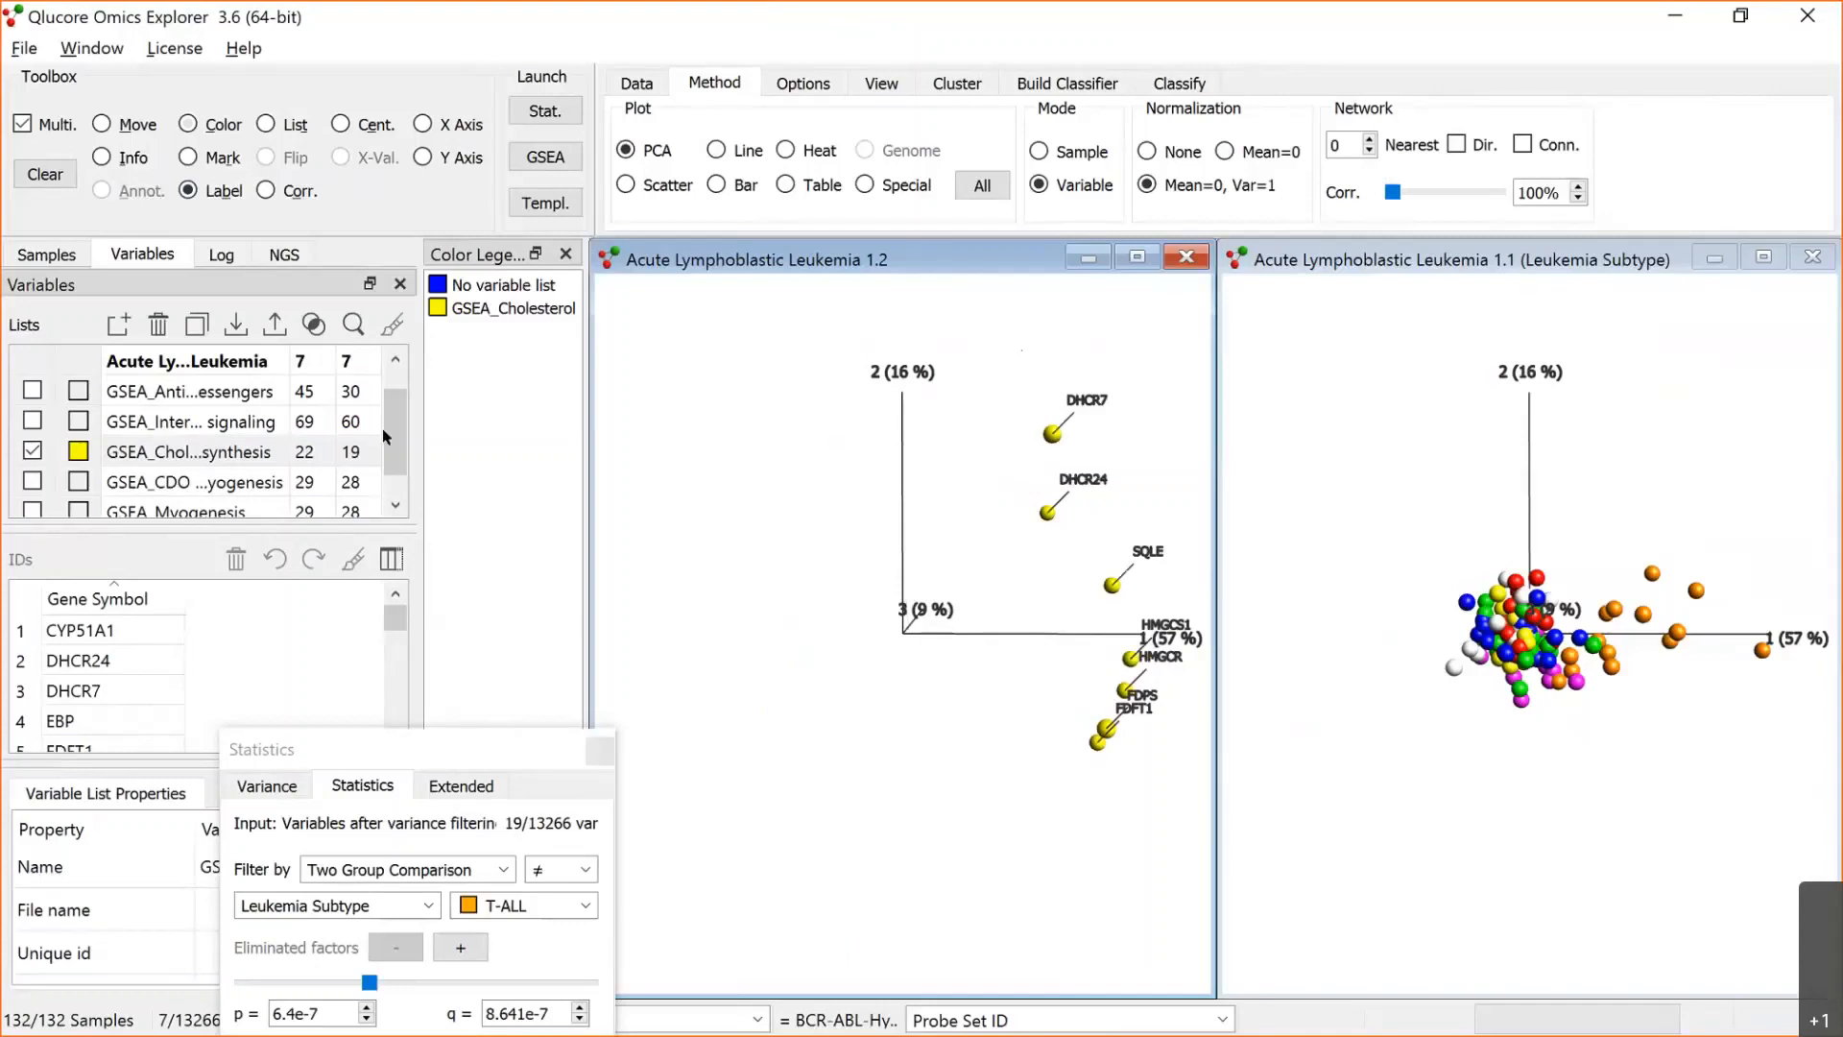
Duplicate the filtered Acute Lymphoblastic Leukemia variable list and rename the copy "CBS sep t-all".
{"action": "scroll", "coordinate": [398, 444], "scroll_direction": "up", "scroll_amount": 1}
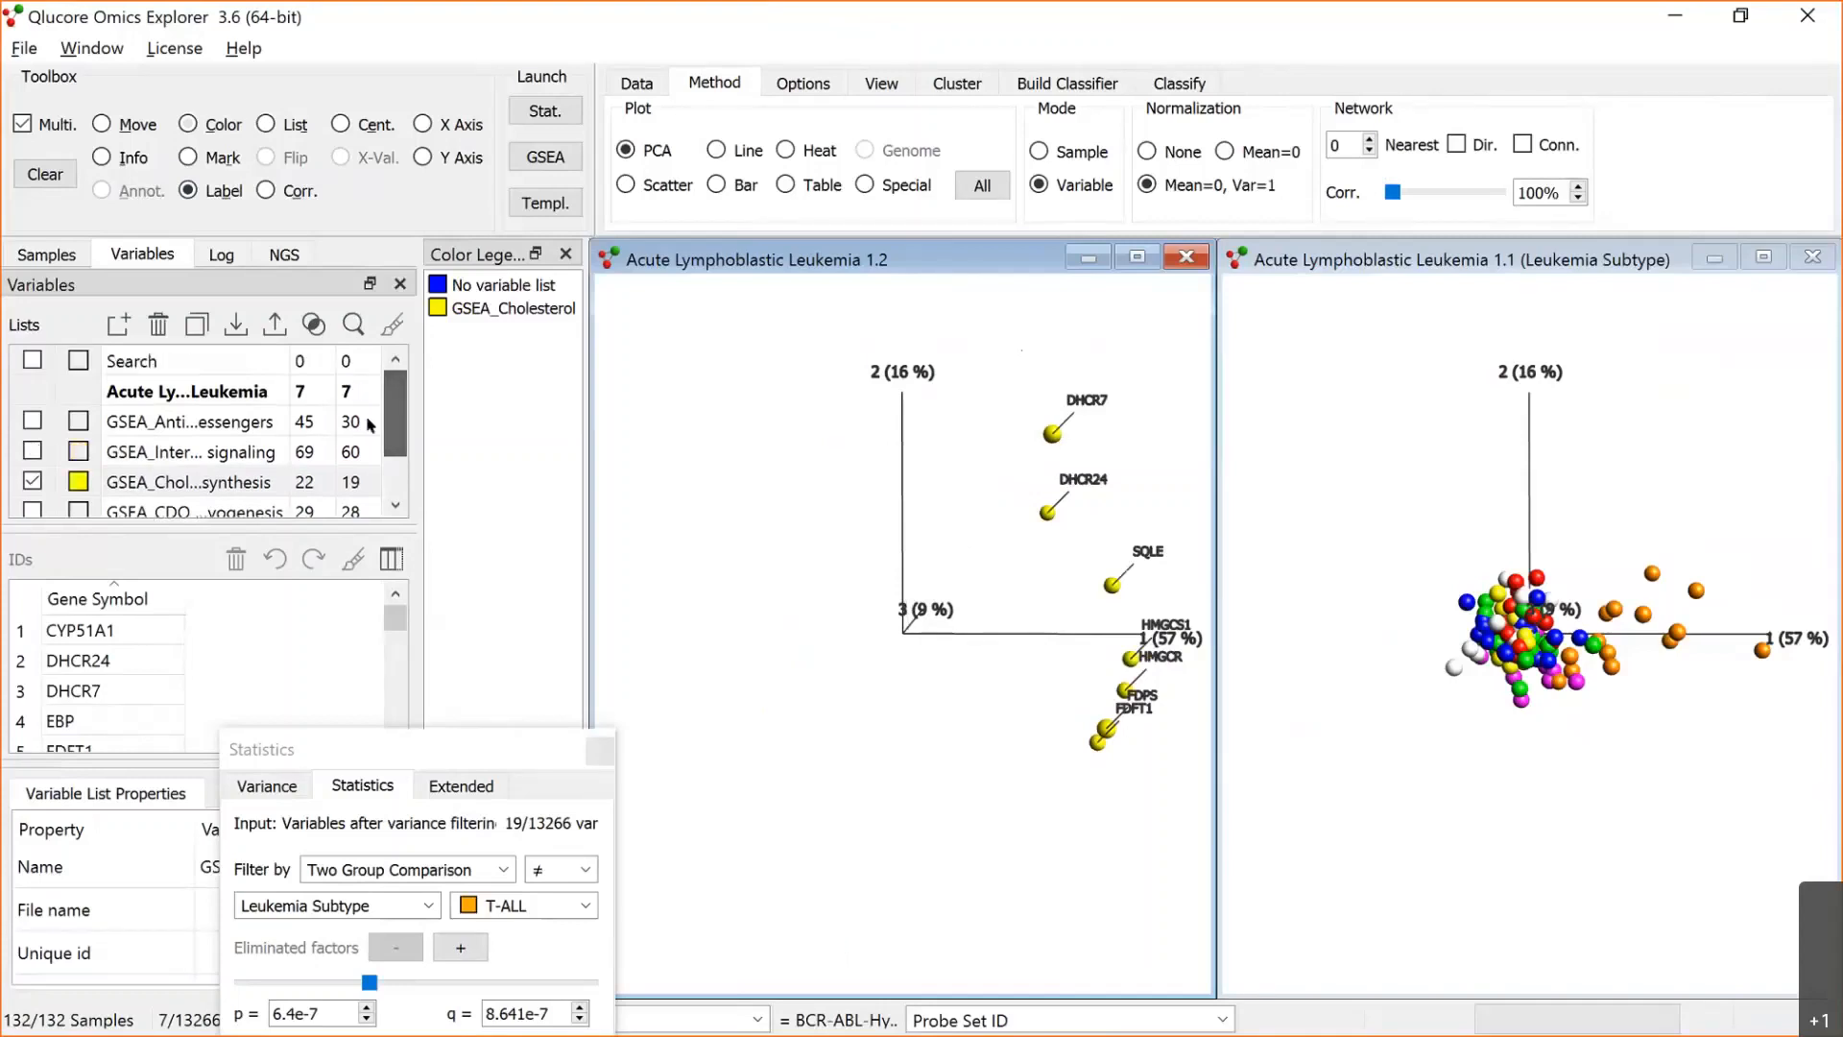
{"action": "left_click", "coordinate": [223, 391]}
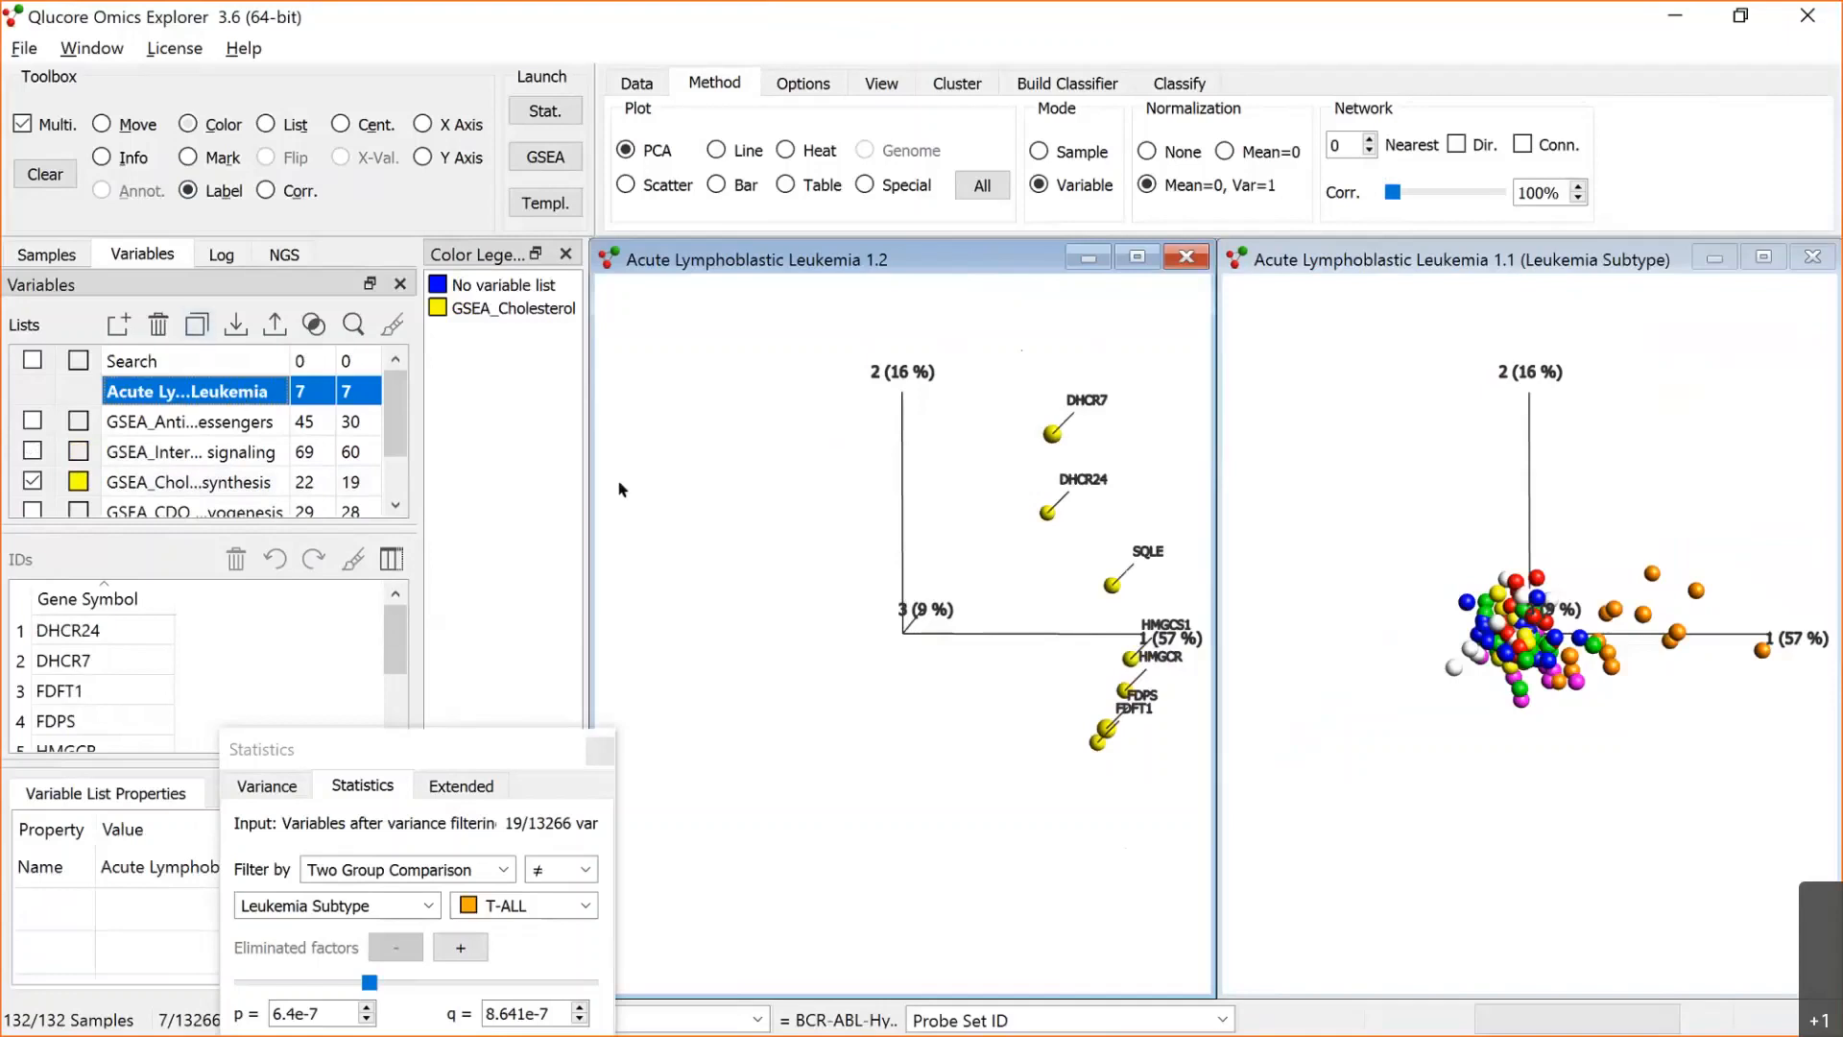
{"action": "left_click", "coordinate": [197, 324]}
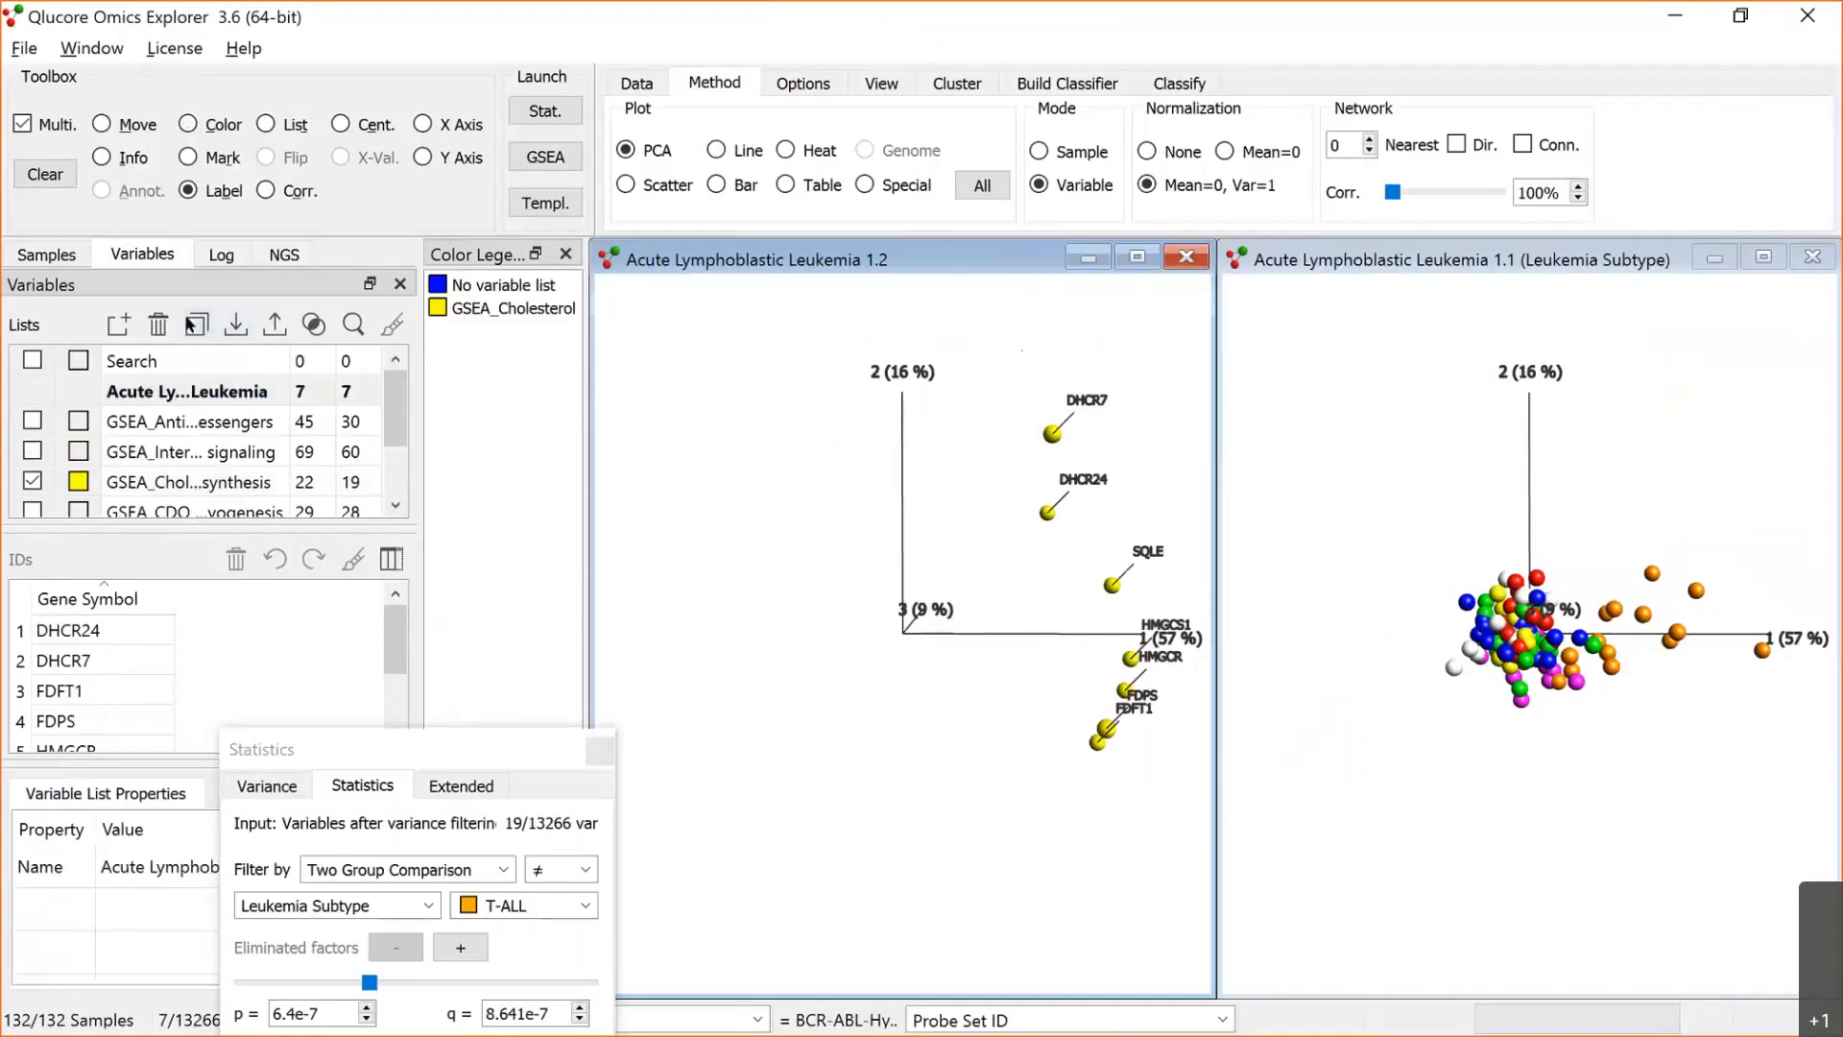
{"action": "left_click_drag", "start_coordinate": [392, 421], "coordinate": [393, 482]}
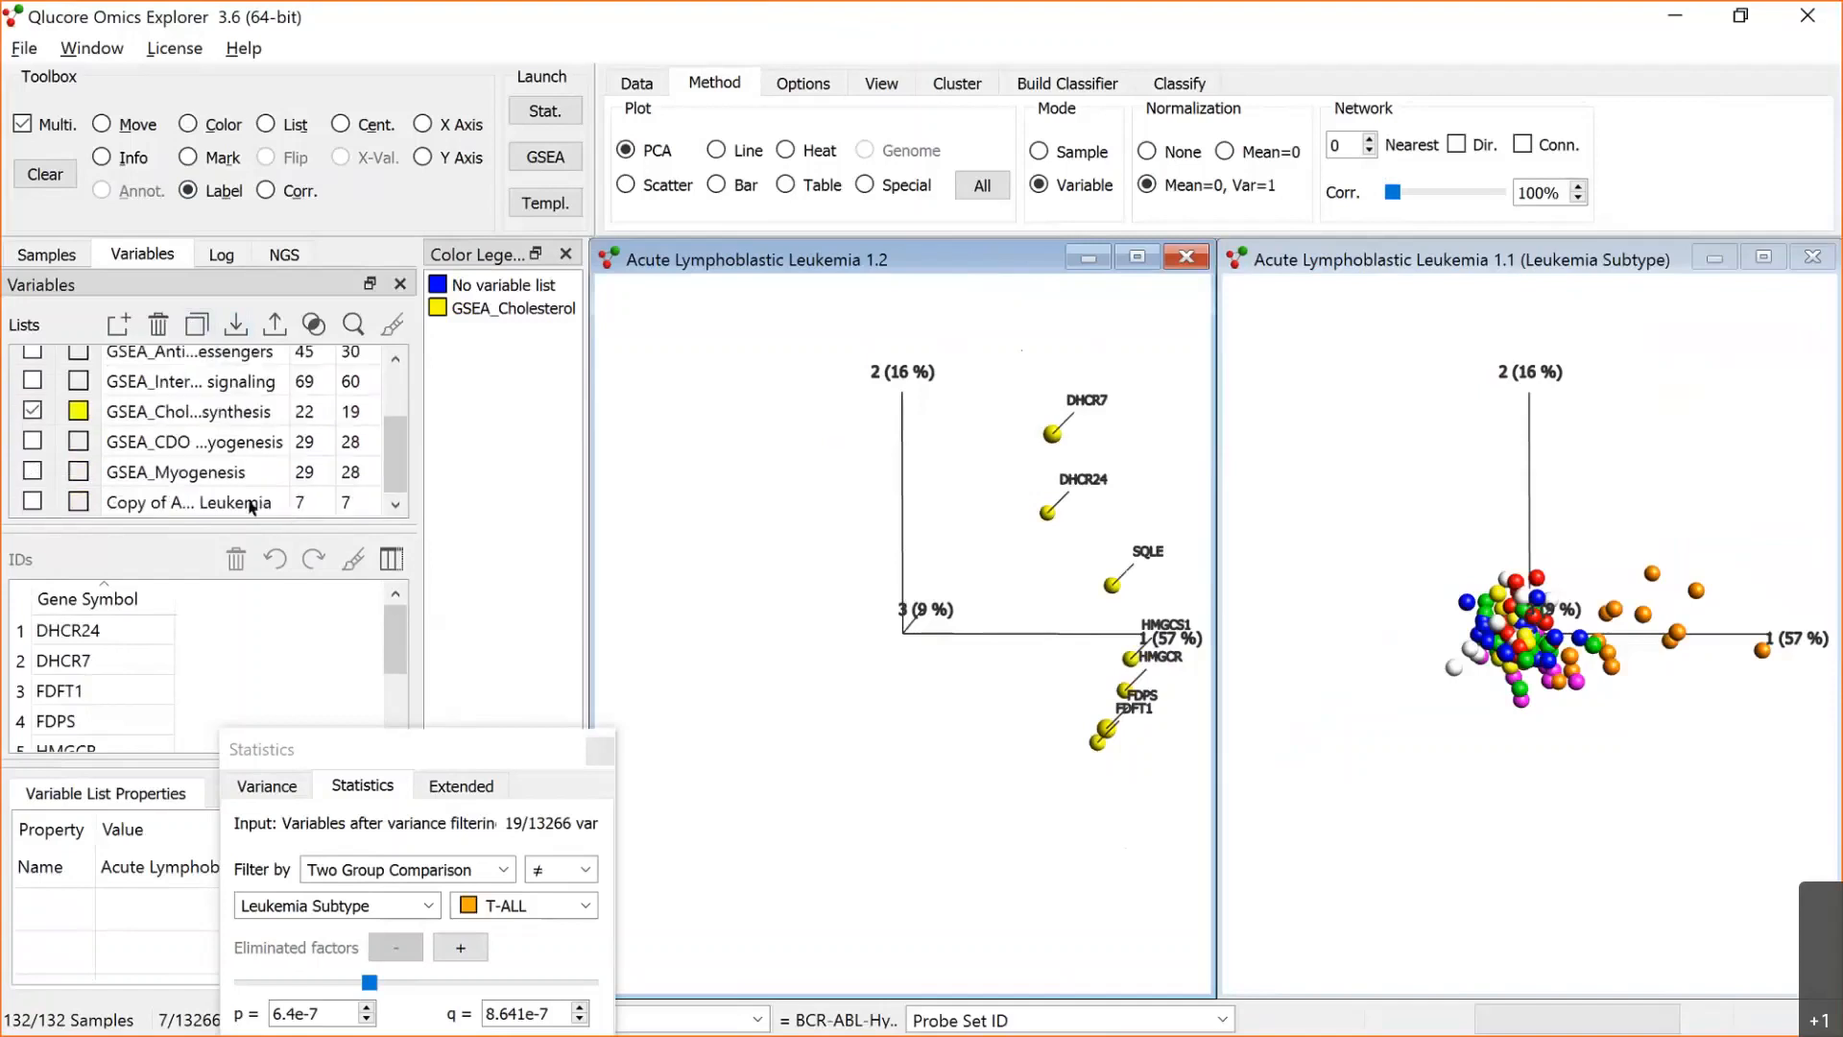
{"action": "double_click", "coordinate": [250, 503]}
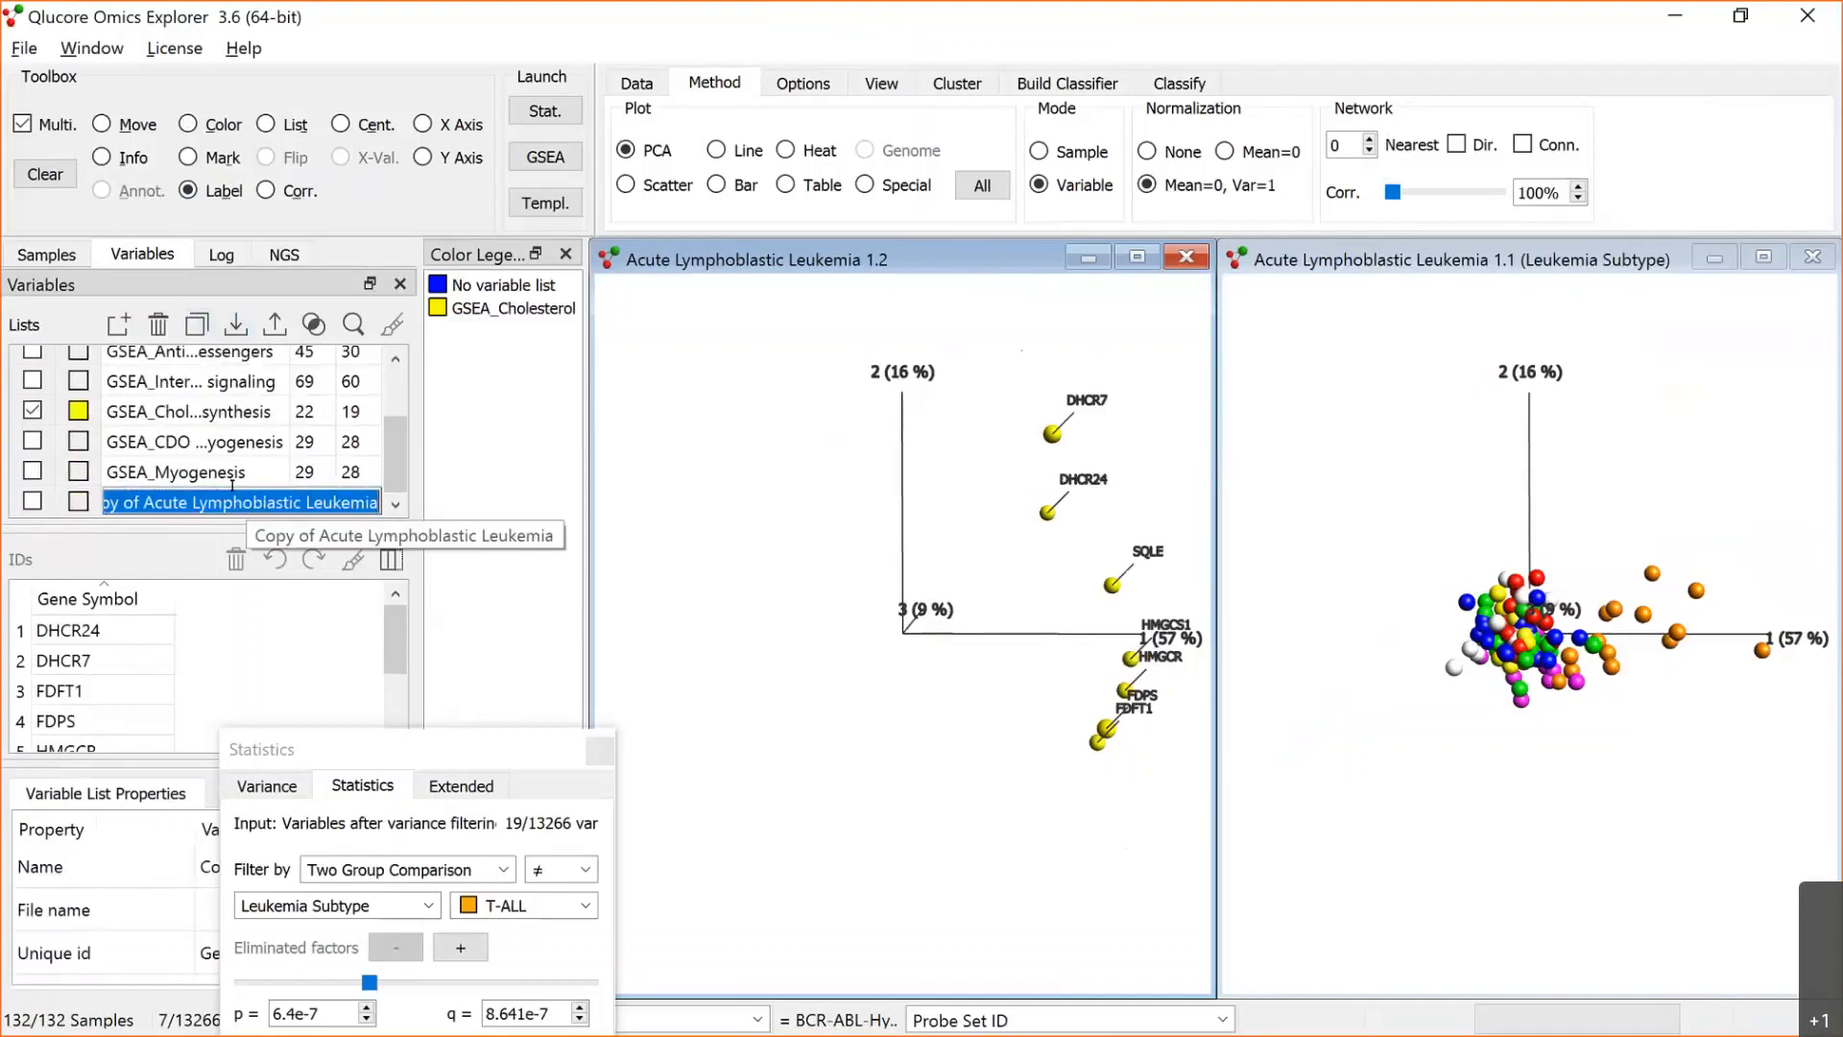
{"action": "type", "text": "CB"}
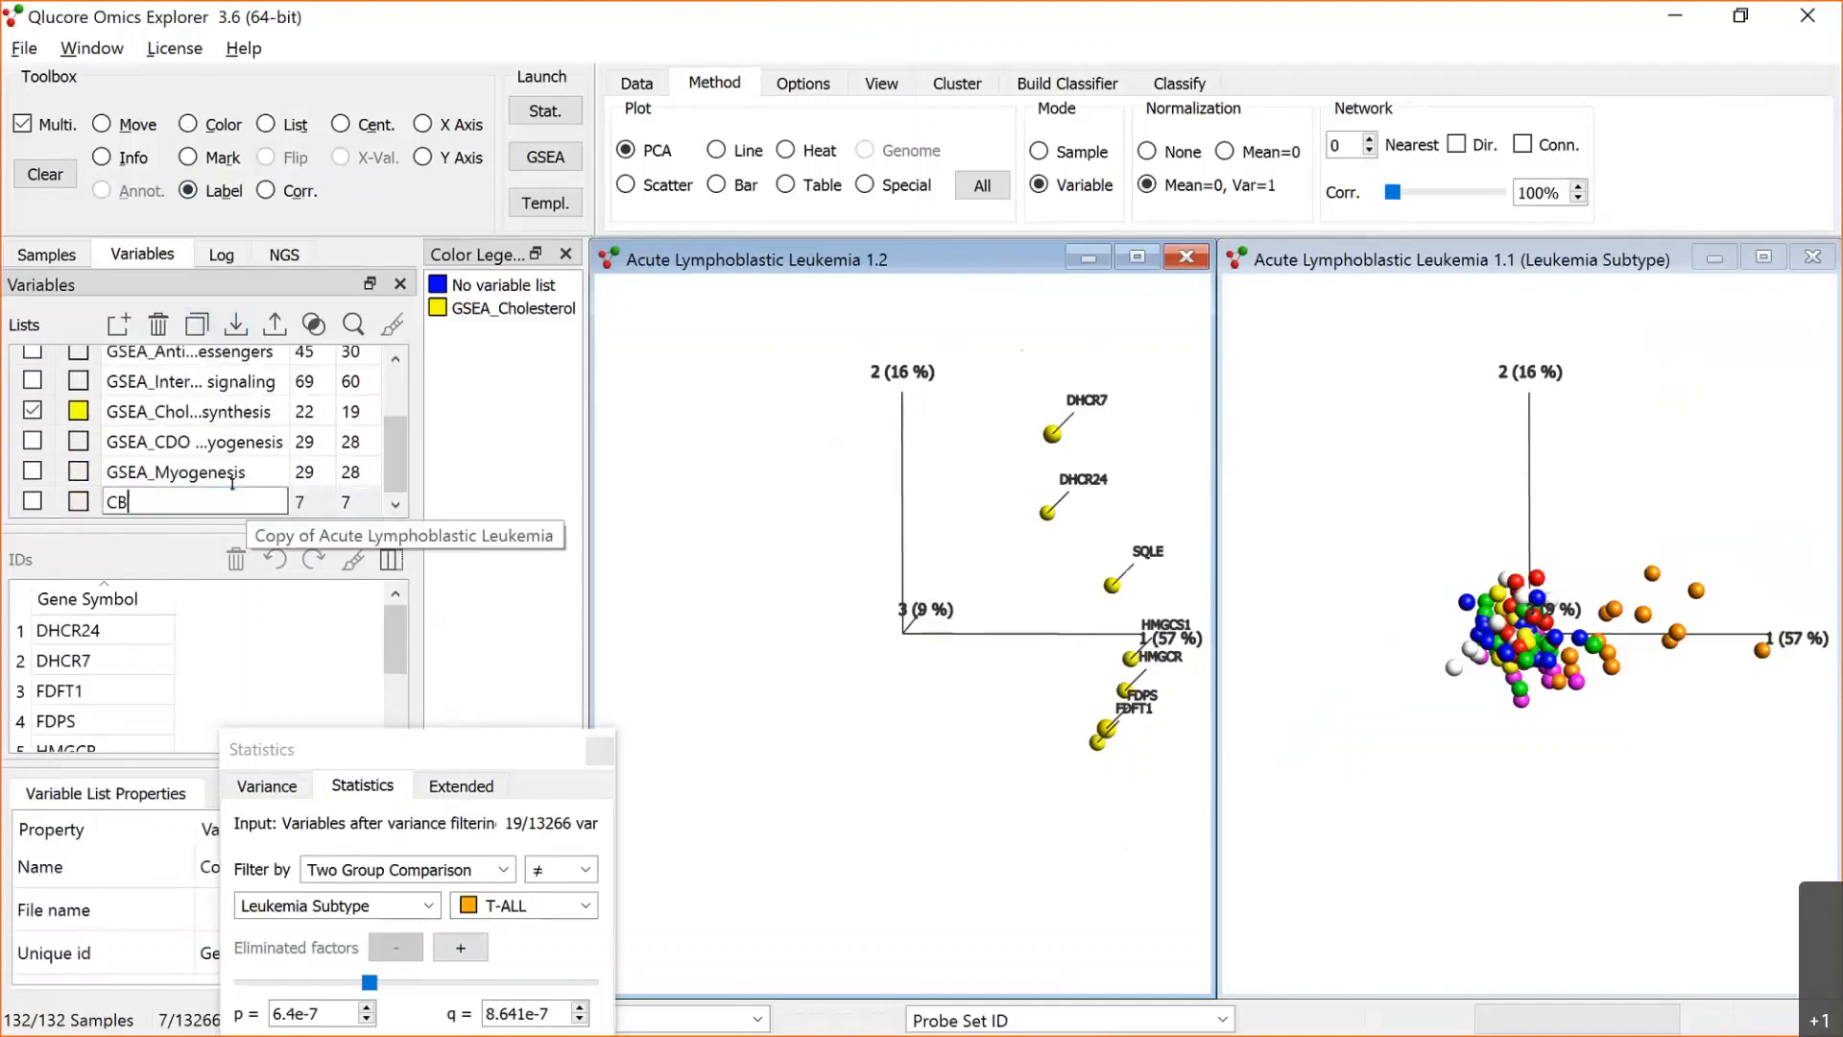
{"action": "type", "text": "S sep t-all"}
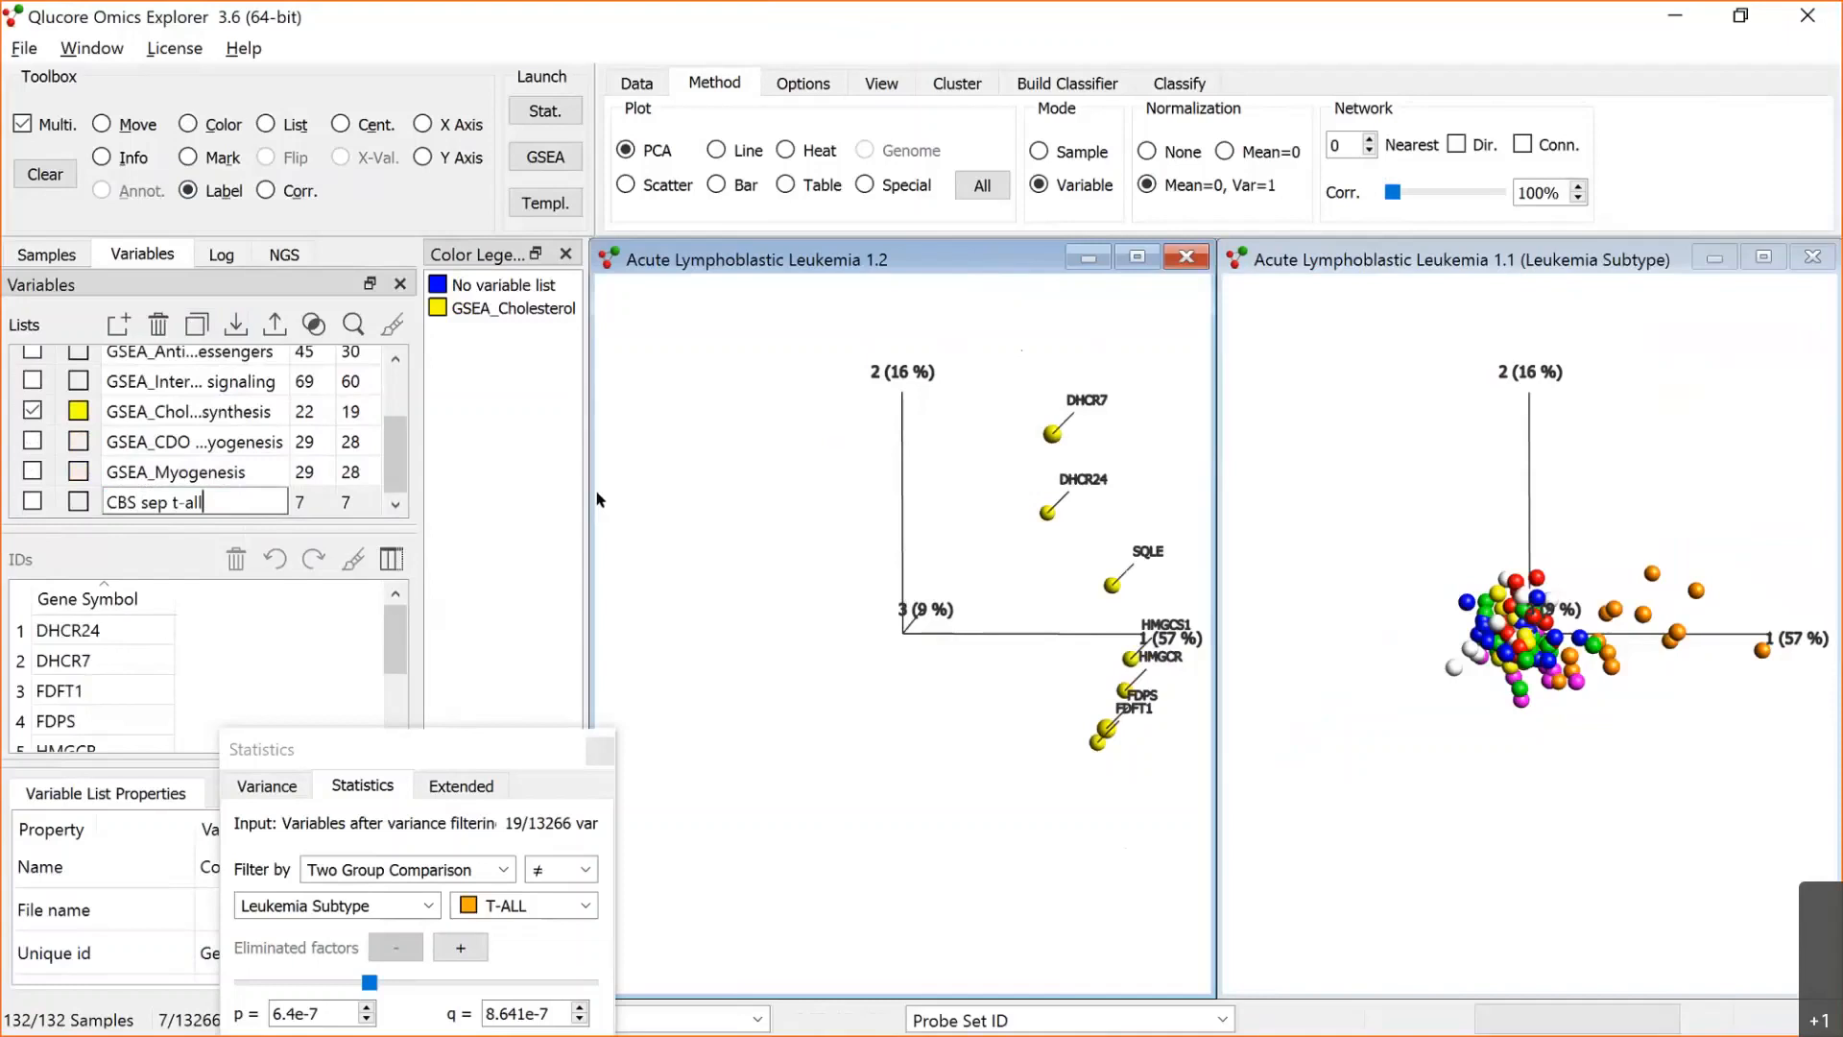
{"action": "key", "text": "Return"}
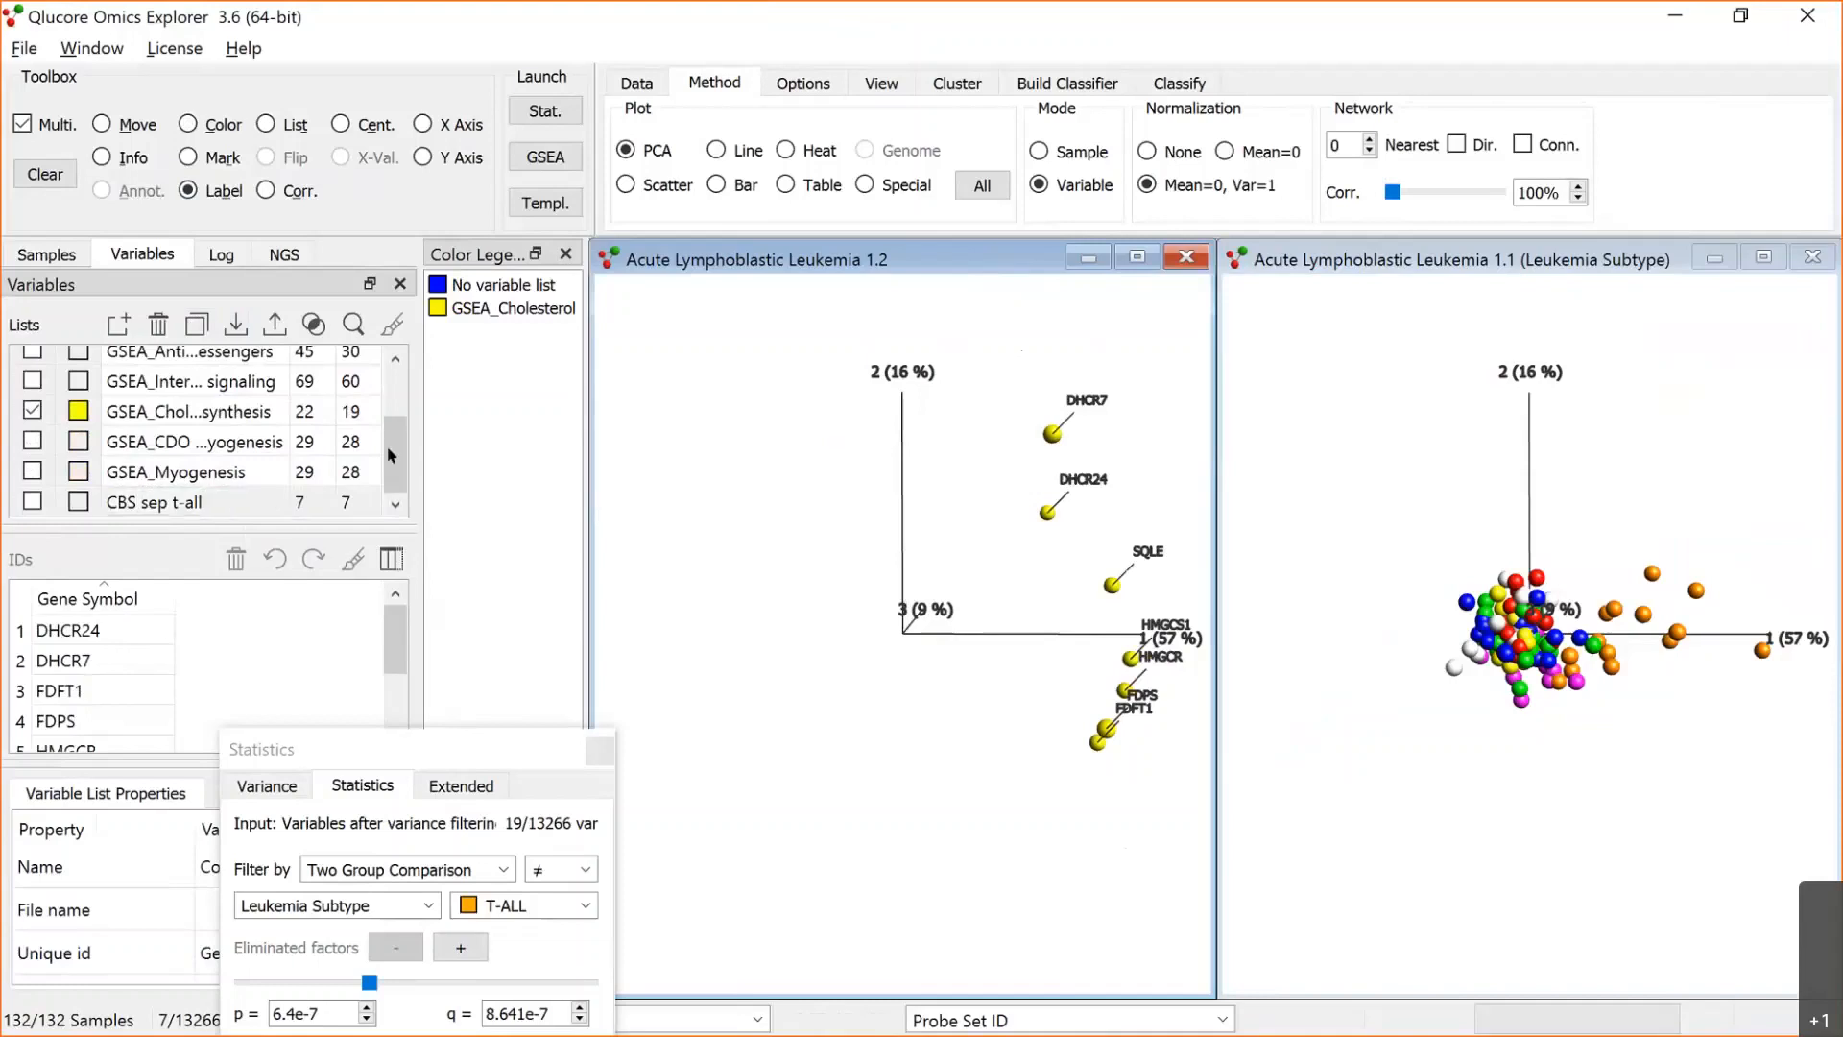
Replace the Cholesterol biosynthesis filter with the Interferon gamma signaling list, labelling and colouring that list's genes in the variable plot.
{"action": "left_click", "coordinate": [32, 411]}
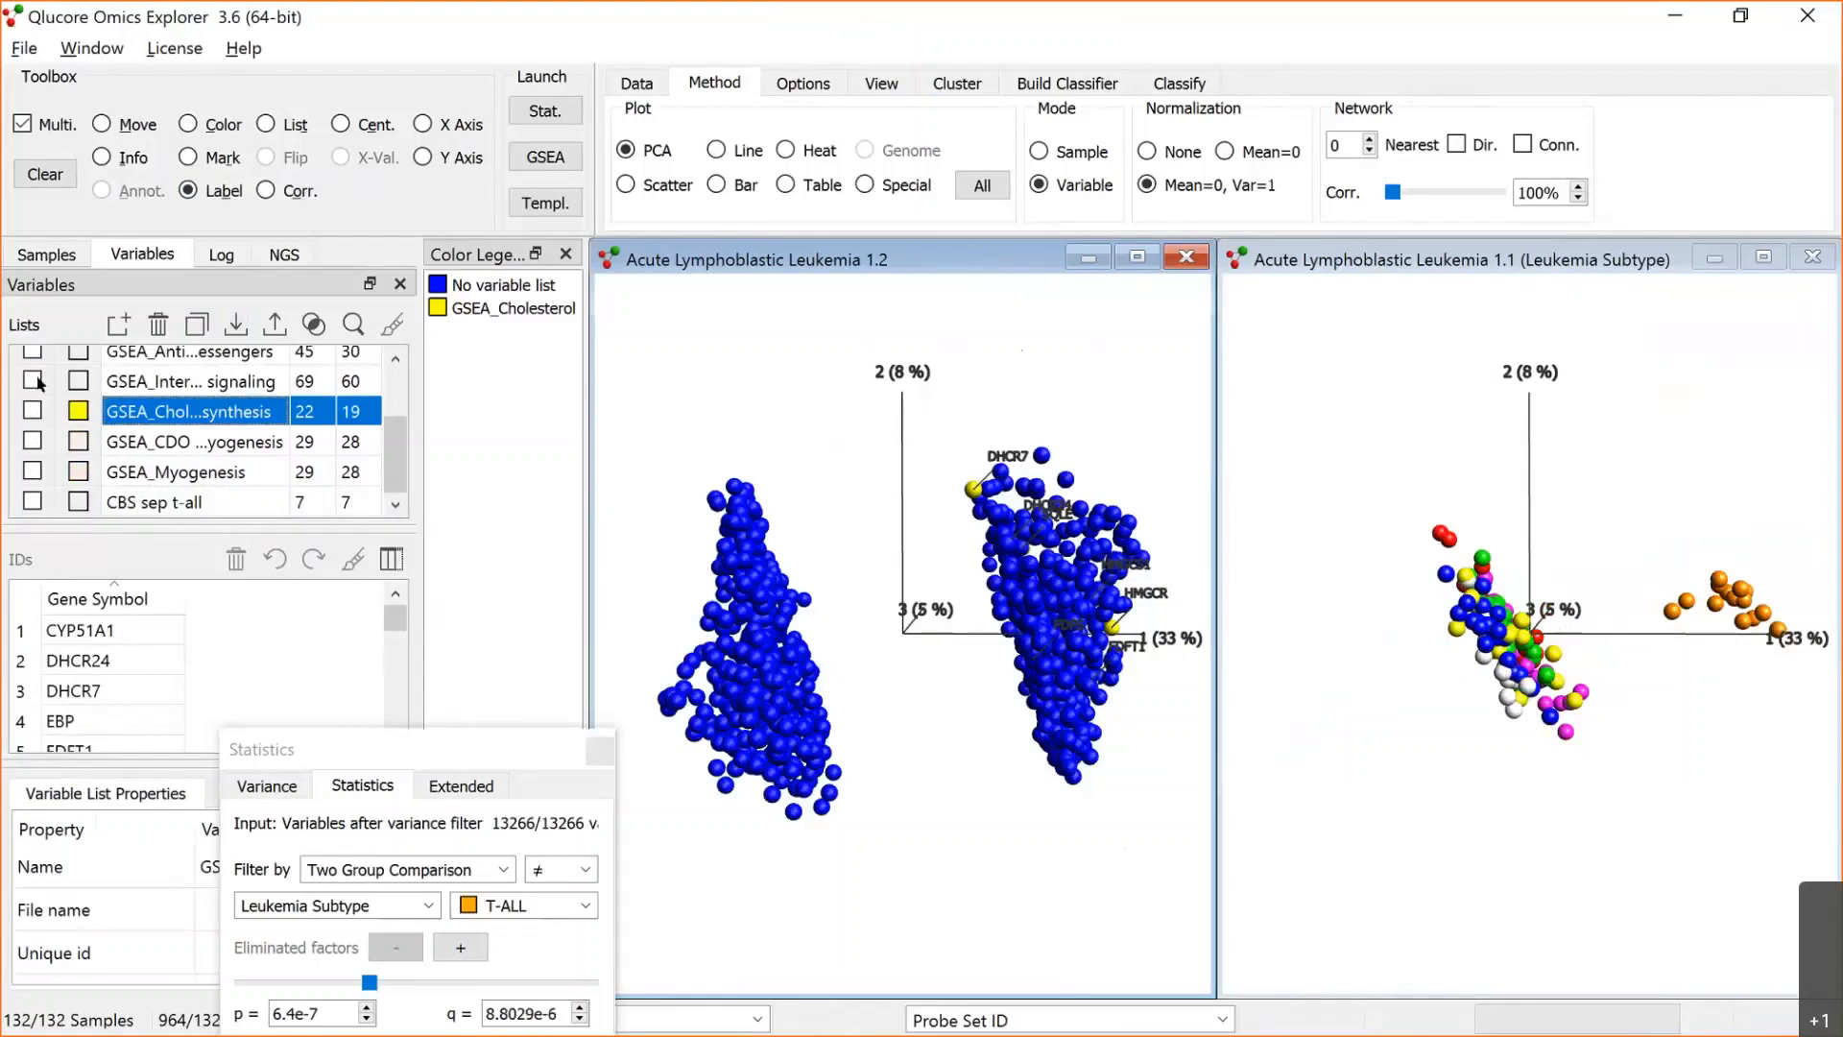
{"action": "left_click", "coordinate": [79, 381]}
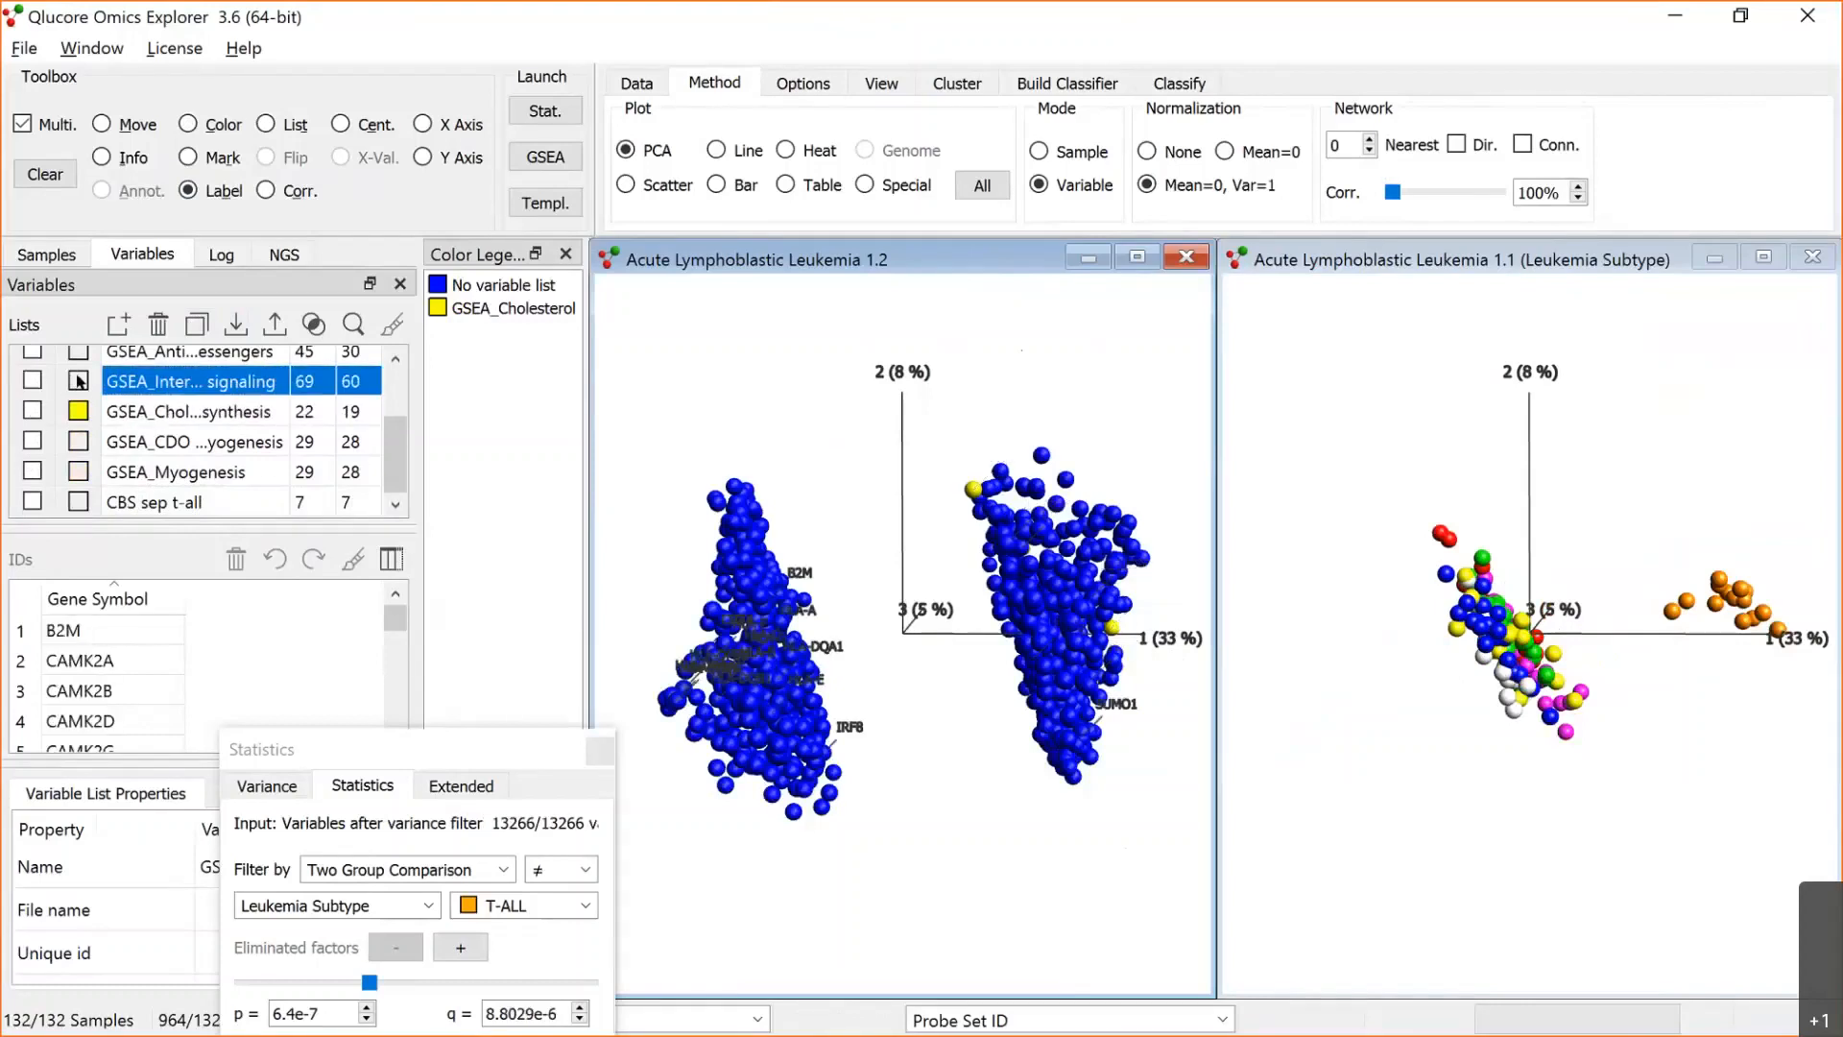
{"action": "left_click", "coordinate": [80, 381]}
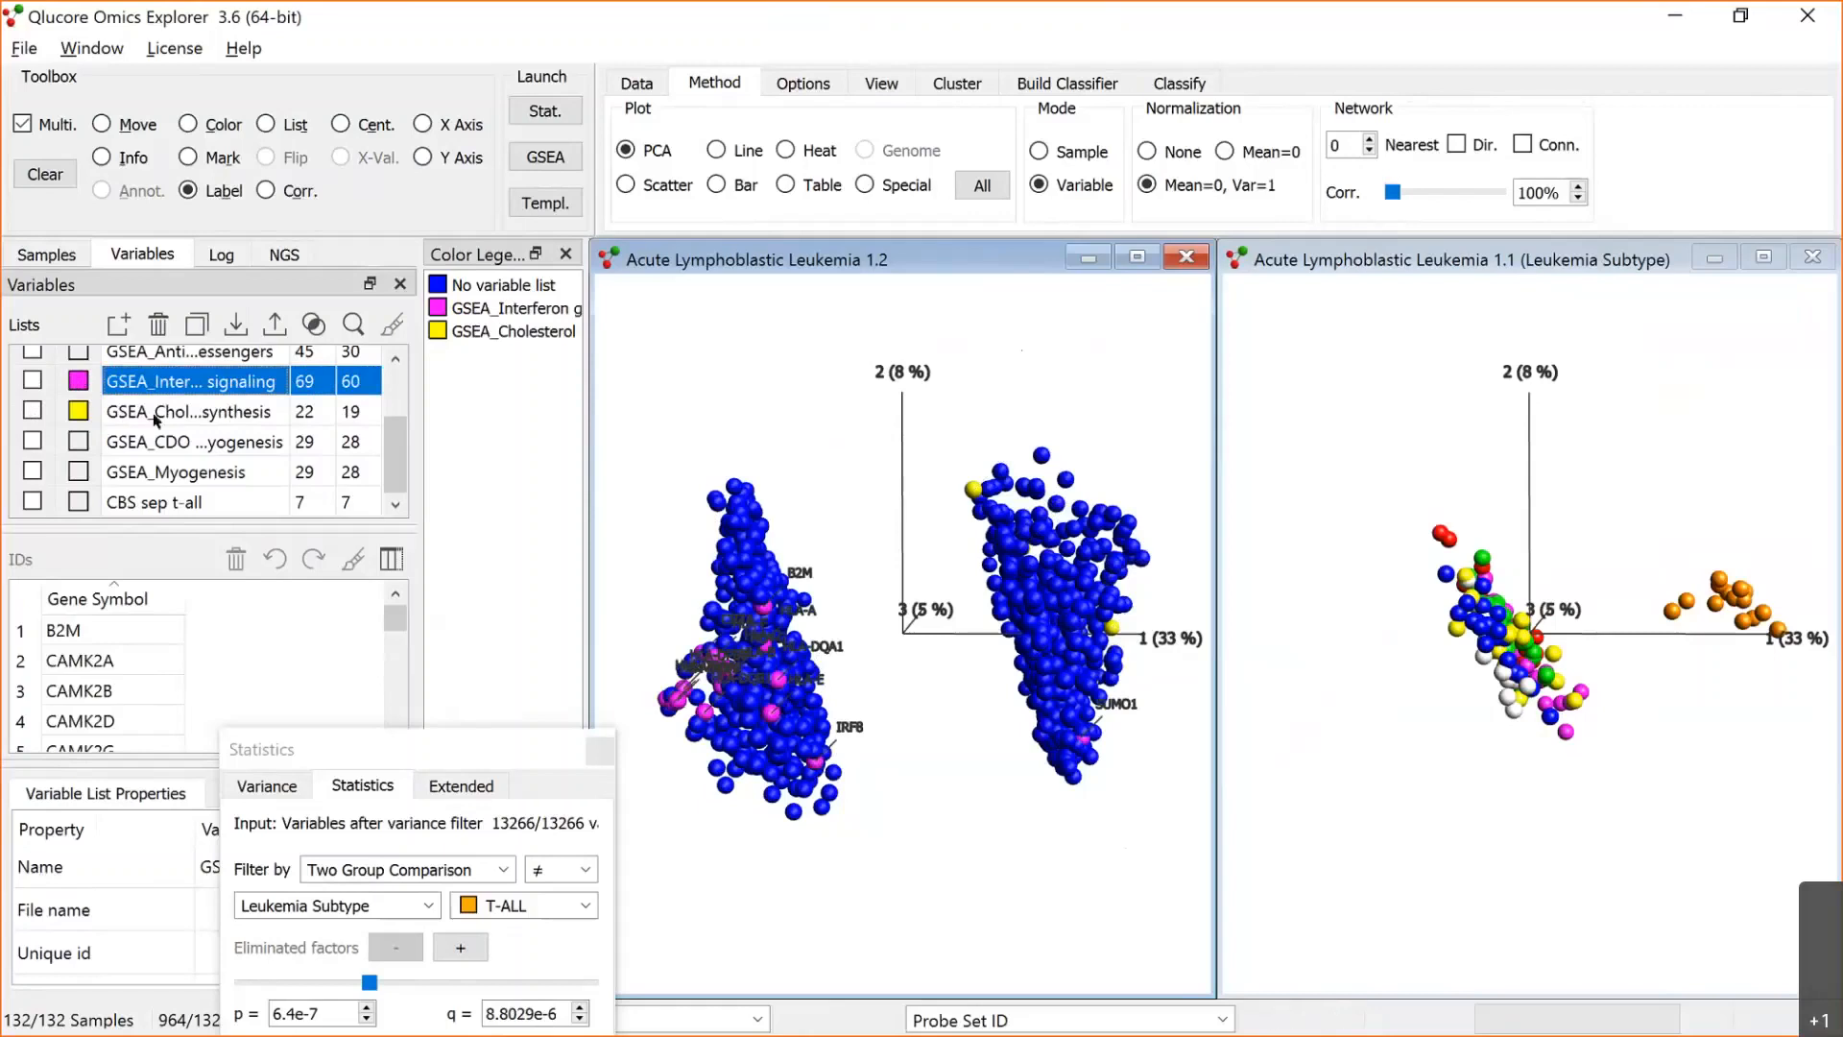
{"action": "left_click", "coordinate": [32, 382]}
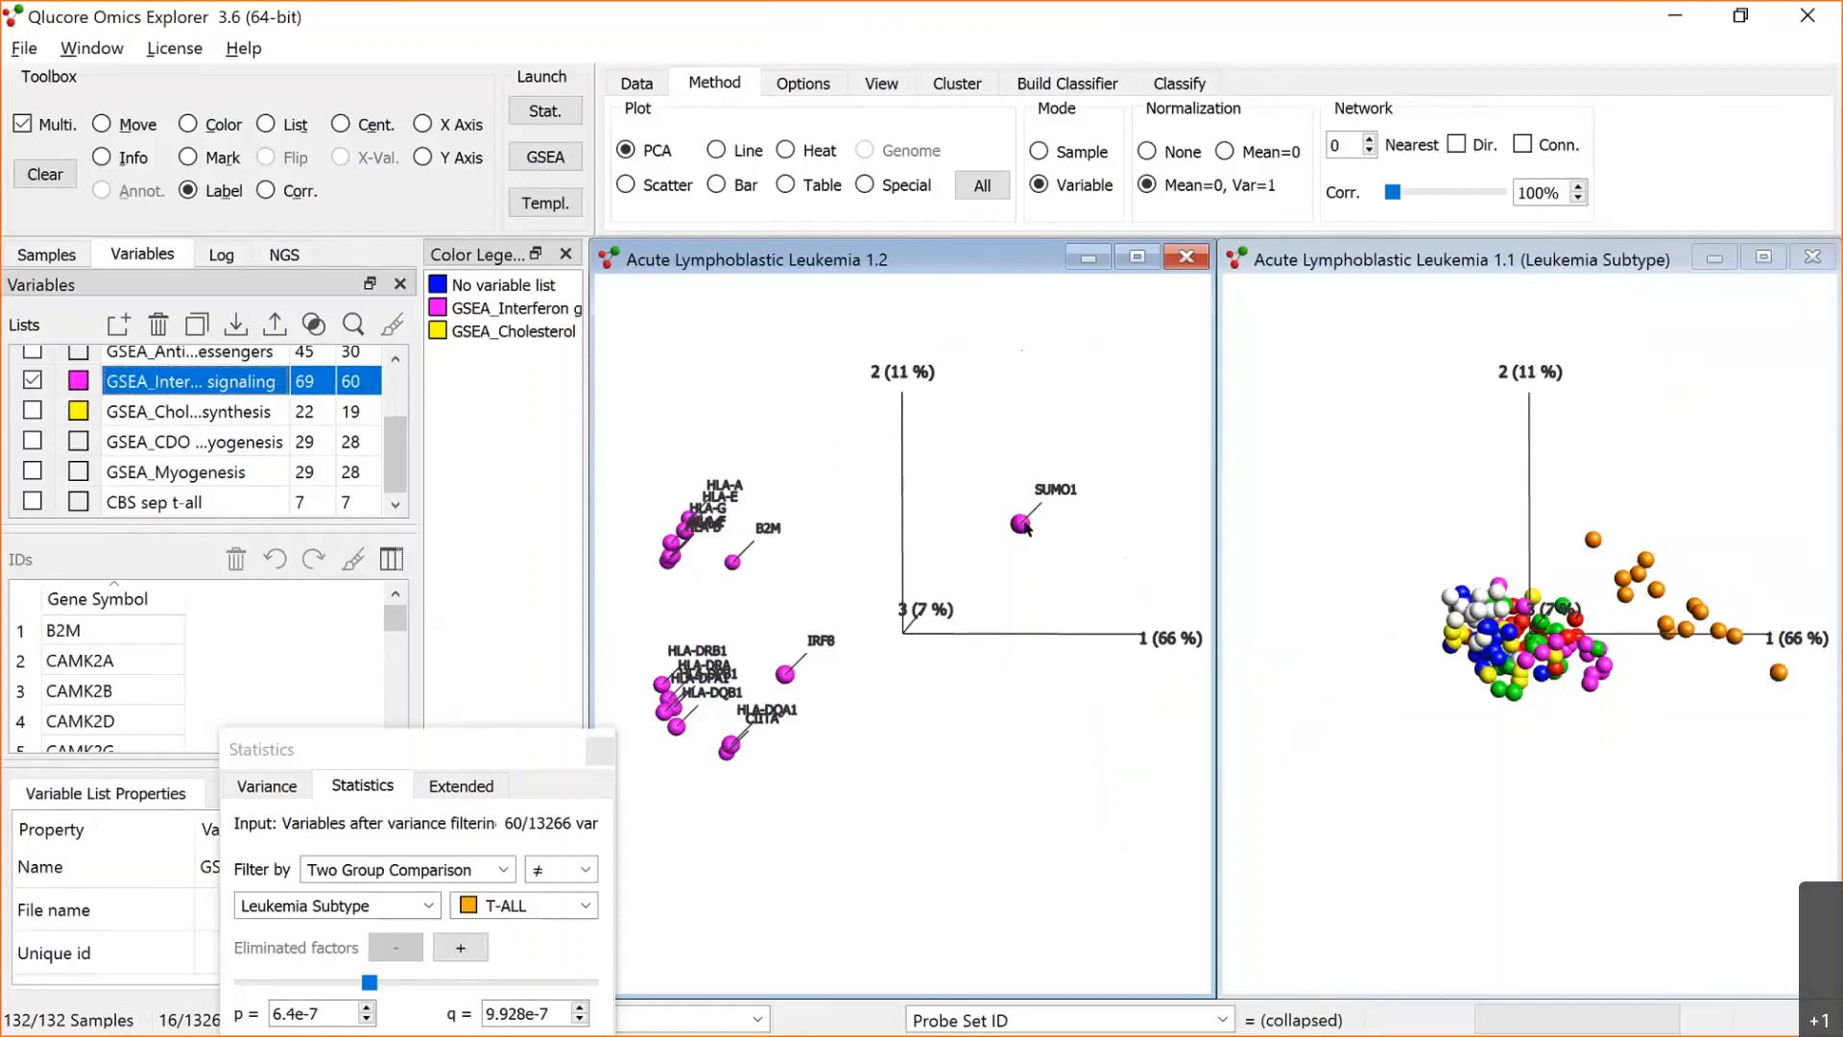
Create a new variable list and add all the Interferon gamma signaling genes shown in the variable plot using the List tool.
{"action": "scroll", "coordinate": [403, 453], "scroll_direction": "up", "scroll_amount": 2}
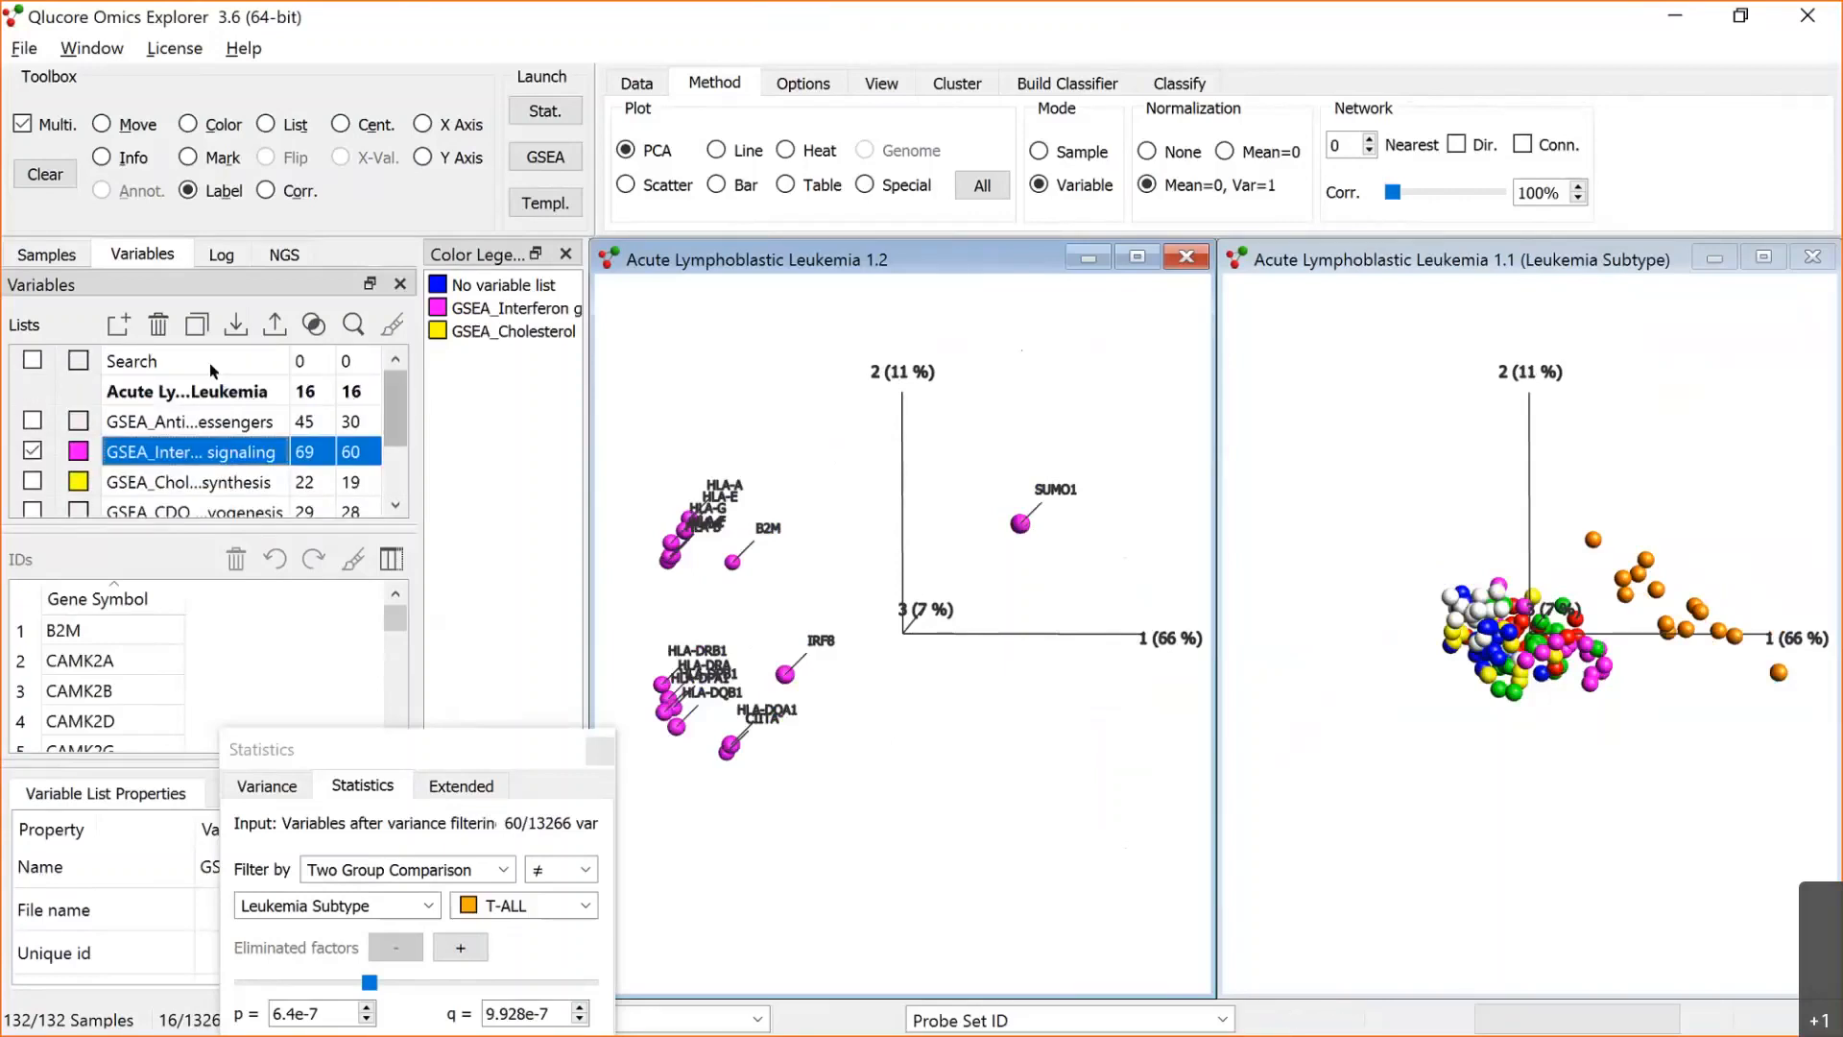
{"action": "scroll", "coordinate": [393, 429], "scroll_direction": "down", "scroll_amount": 3}
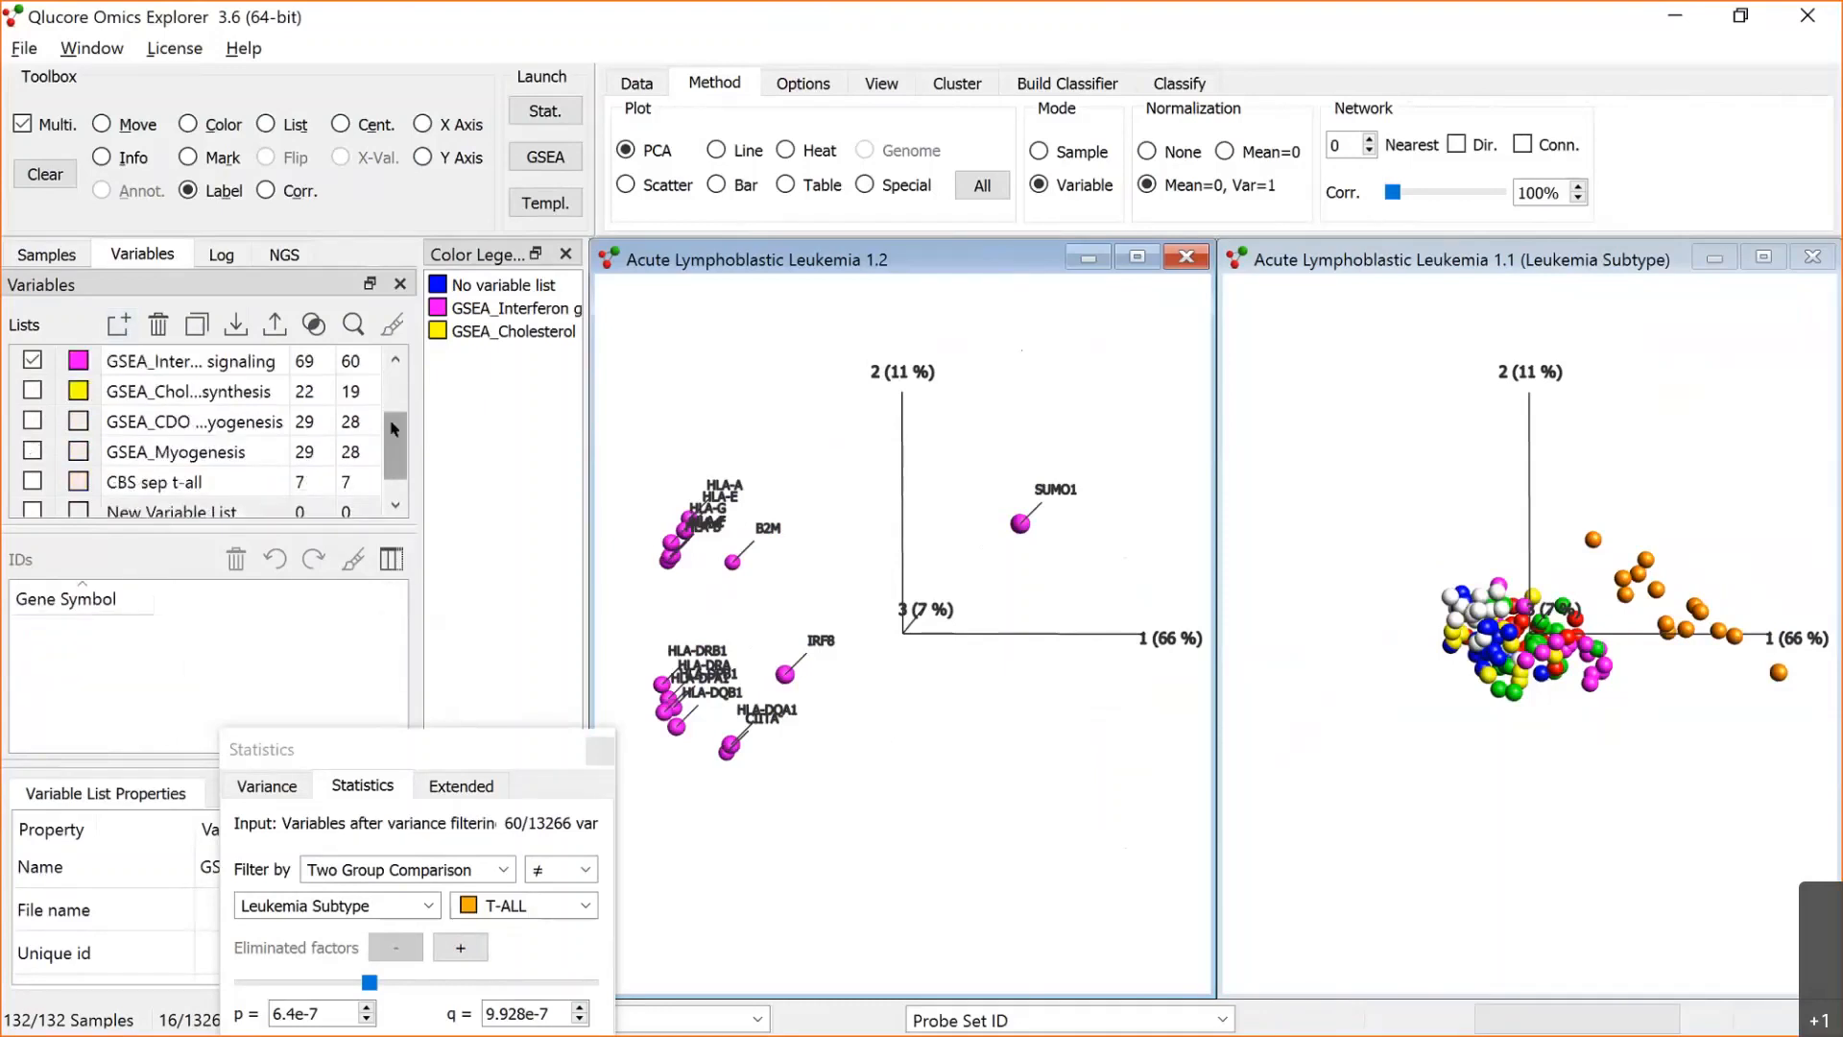
{"action": "left_click", "coordinate": [192, 511]}
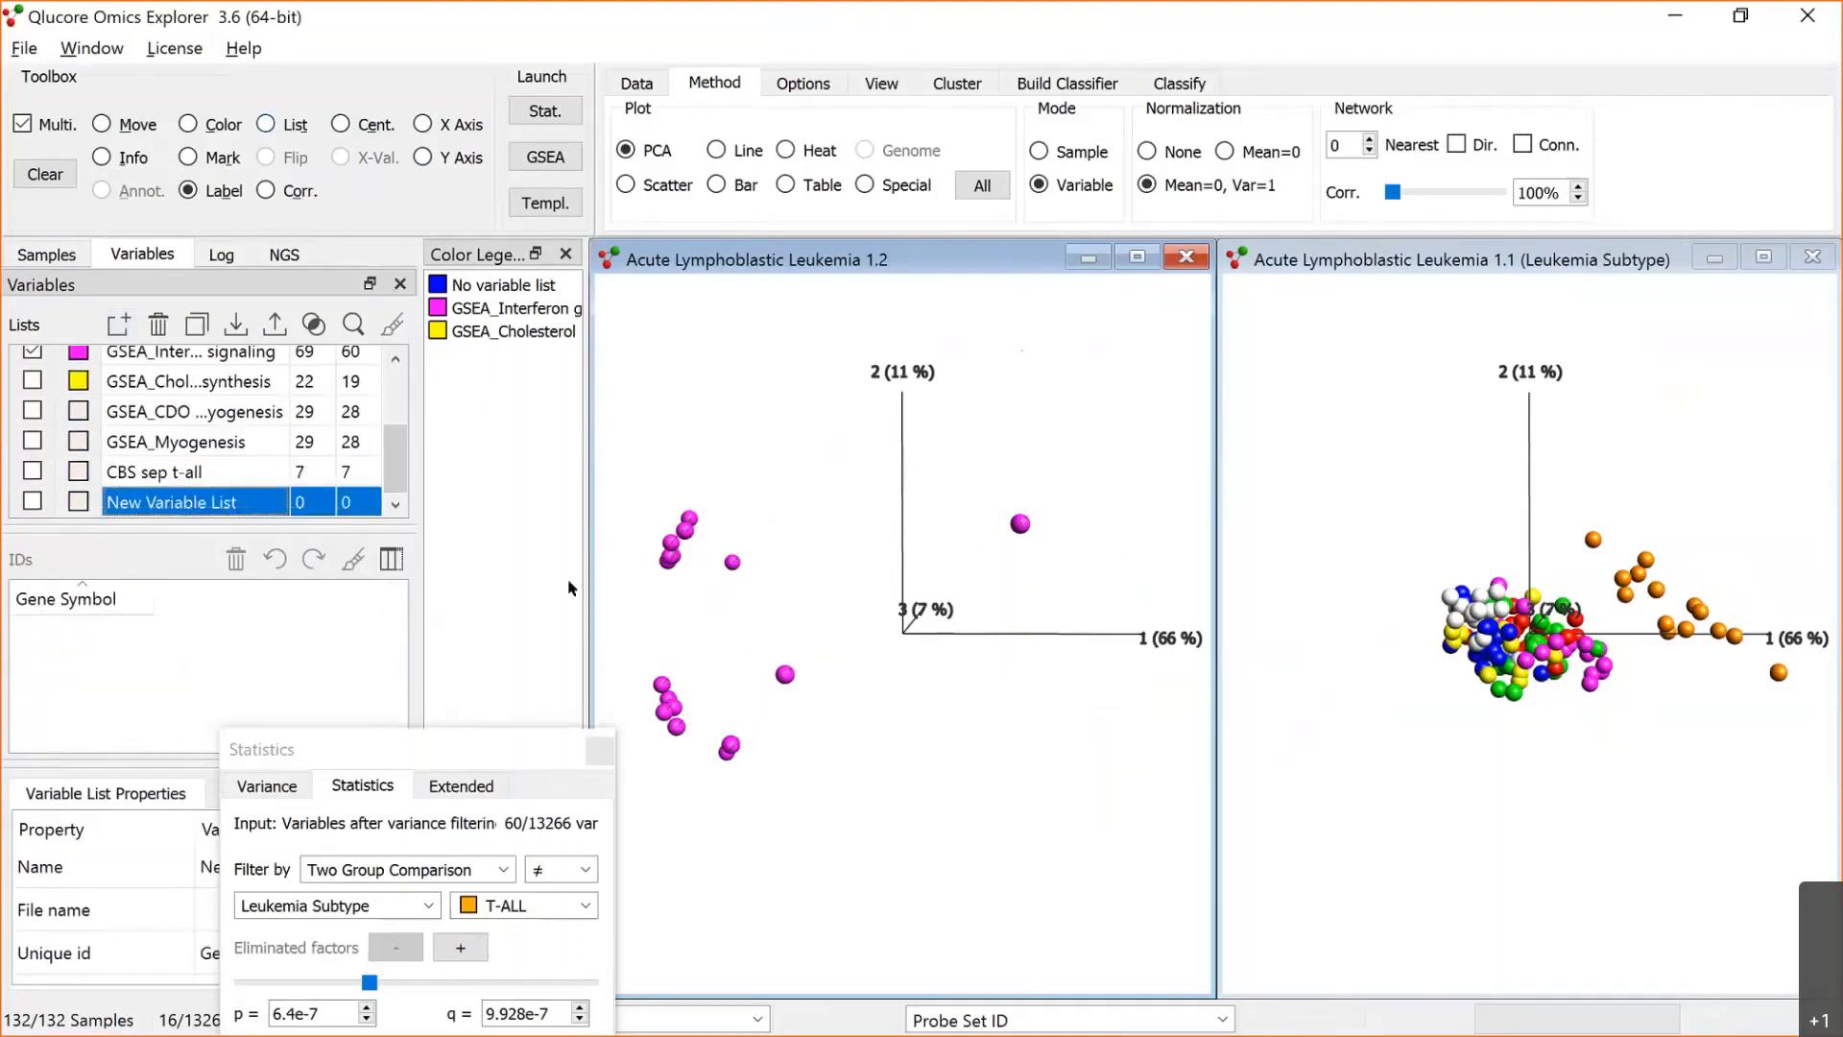
{"action": "mouse_move", "coordinate": [625, 648]}
{"action": "left_mouse_down"}
{"action": "mouse_move", "coordinate": [1125, 493]}
{"action": "mouse_move", "coordinate": [1143, 679]}
{"action": "mouse_move", "coordinate": [641, 758]}
{"action": "mouse_move", "coordinate": [625, 663]}
{"action": "left_mouse_up"}
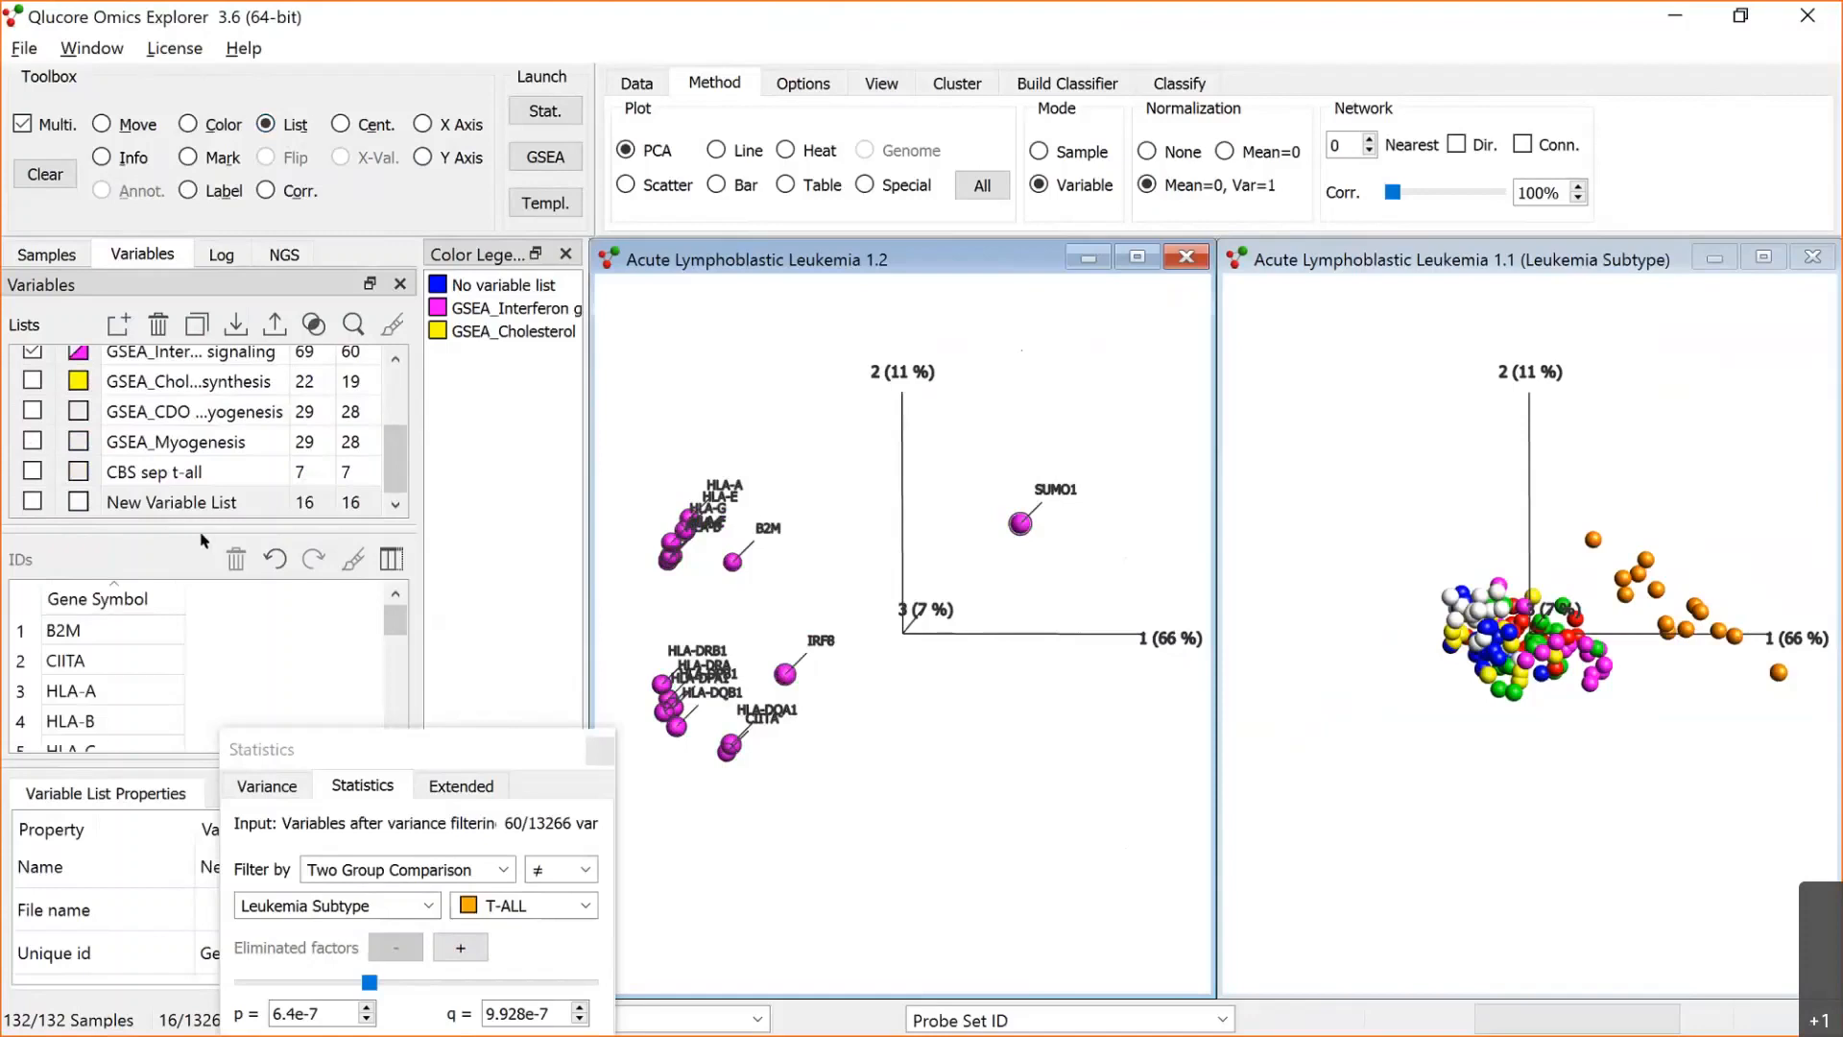
Rename the new variable list as "IGS sep t-all".
{"action": "double_click", "coordinate": [197, 502]}
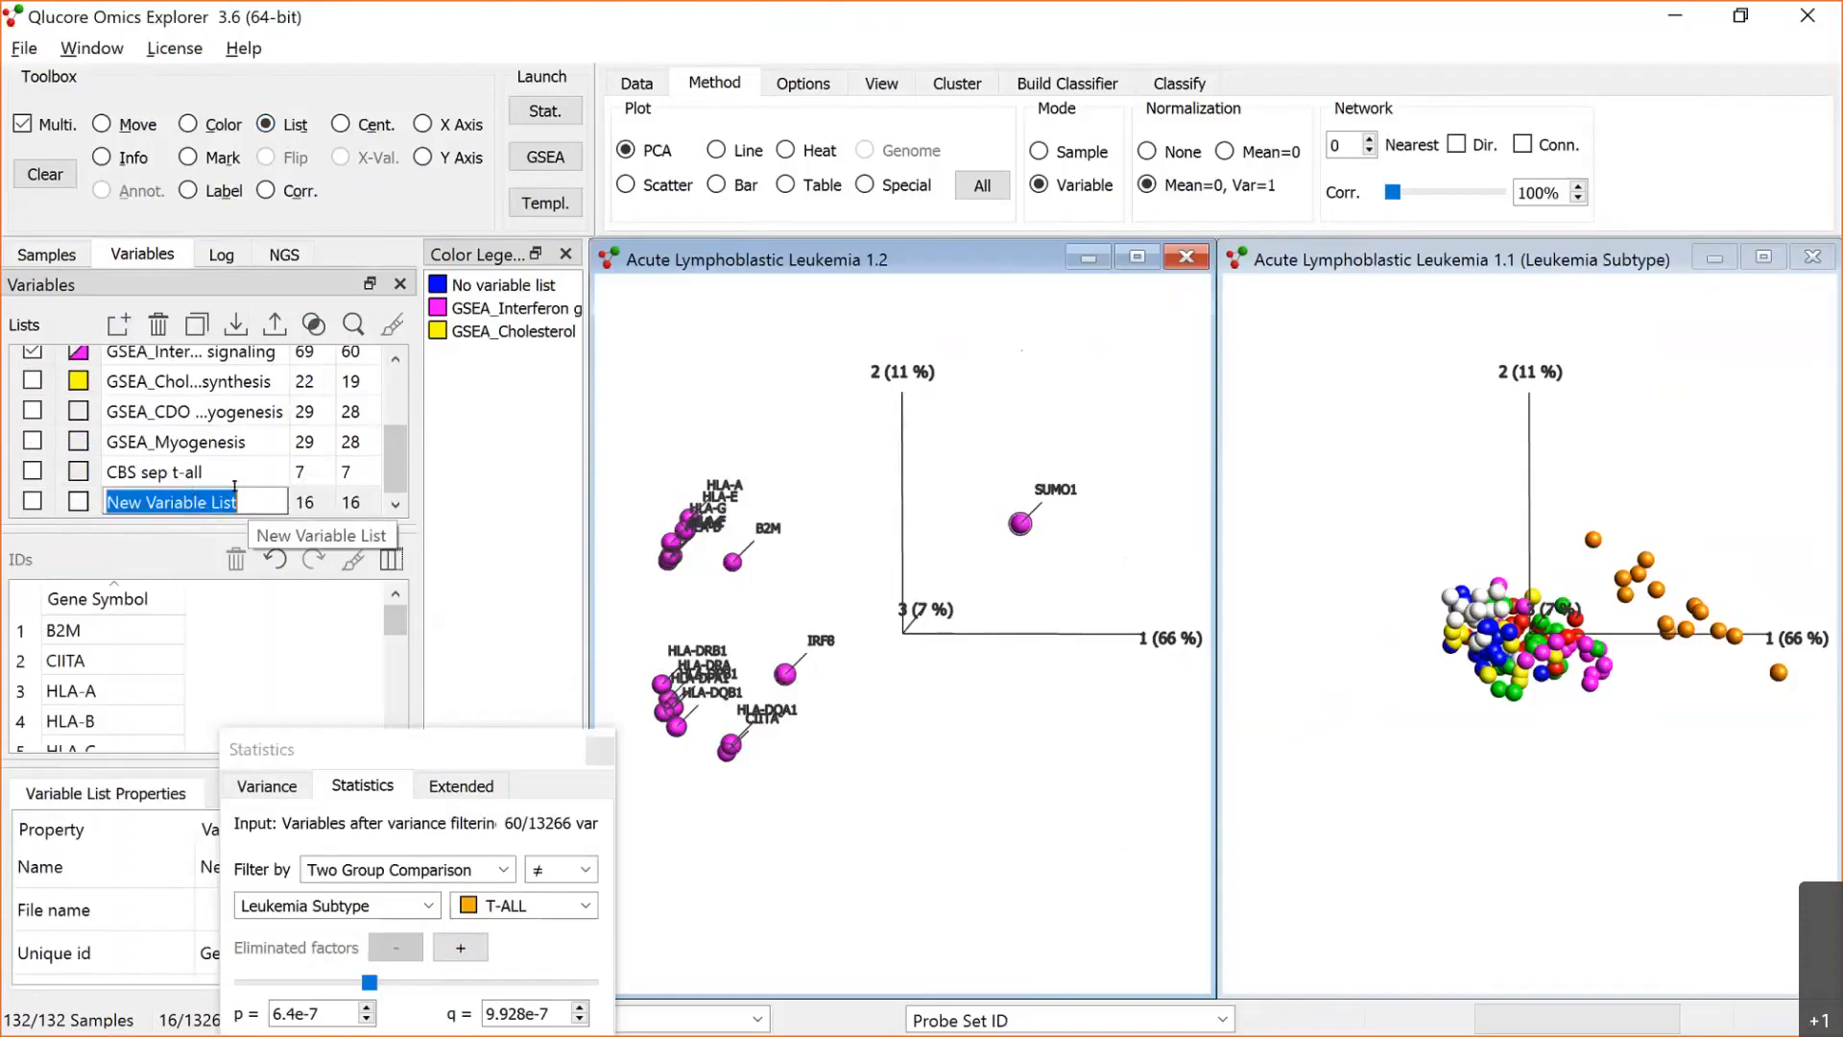
{"action": "key", "text": "BackSpace"}
{"action": "type", "text": "IG"}
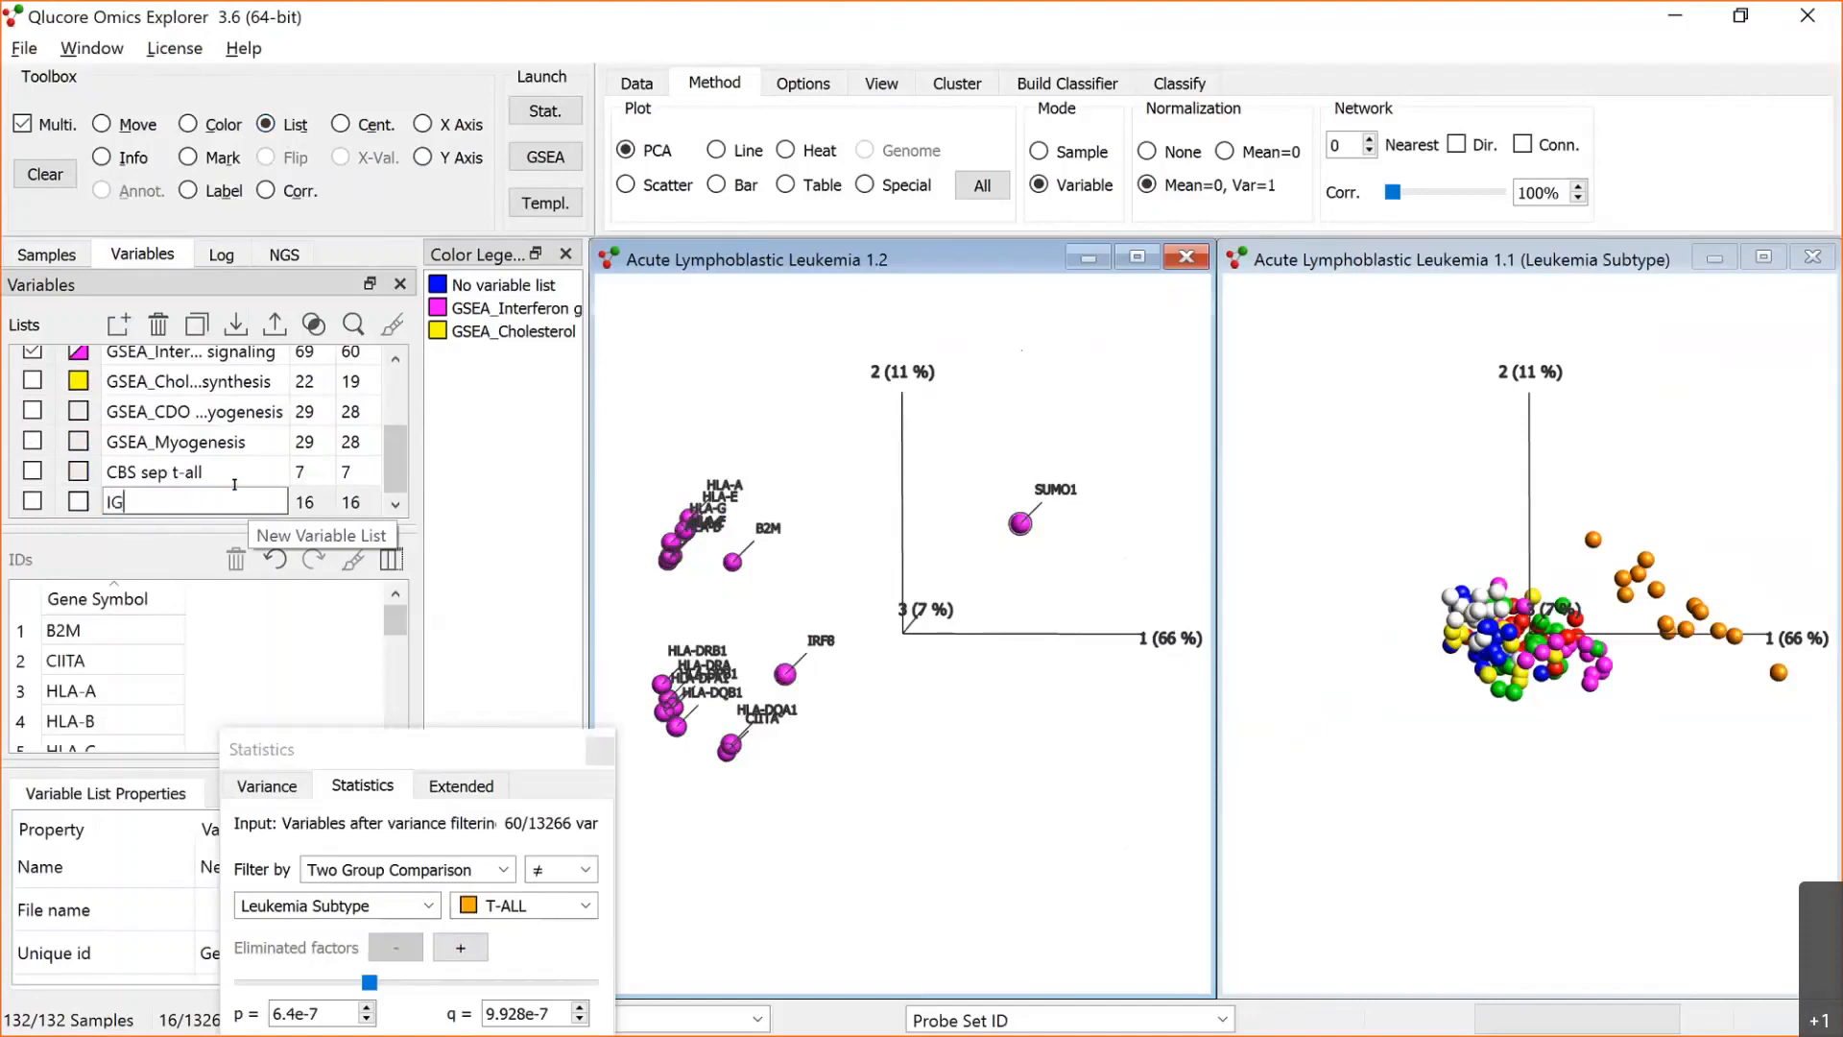
{"action": "type", "text": "S sep t-all"}
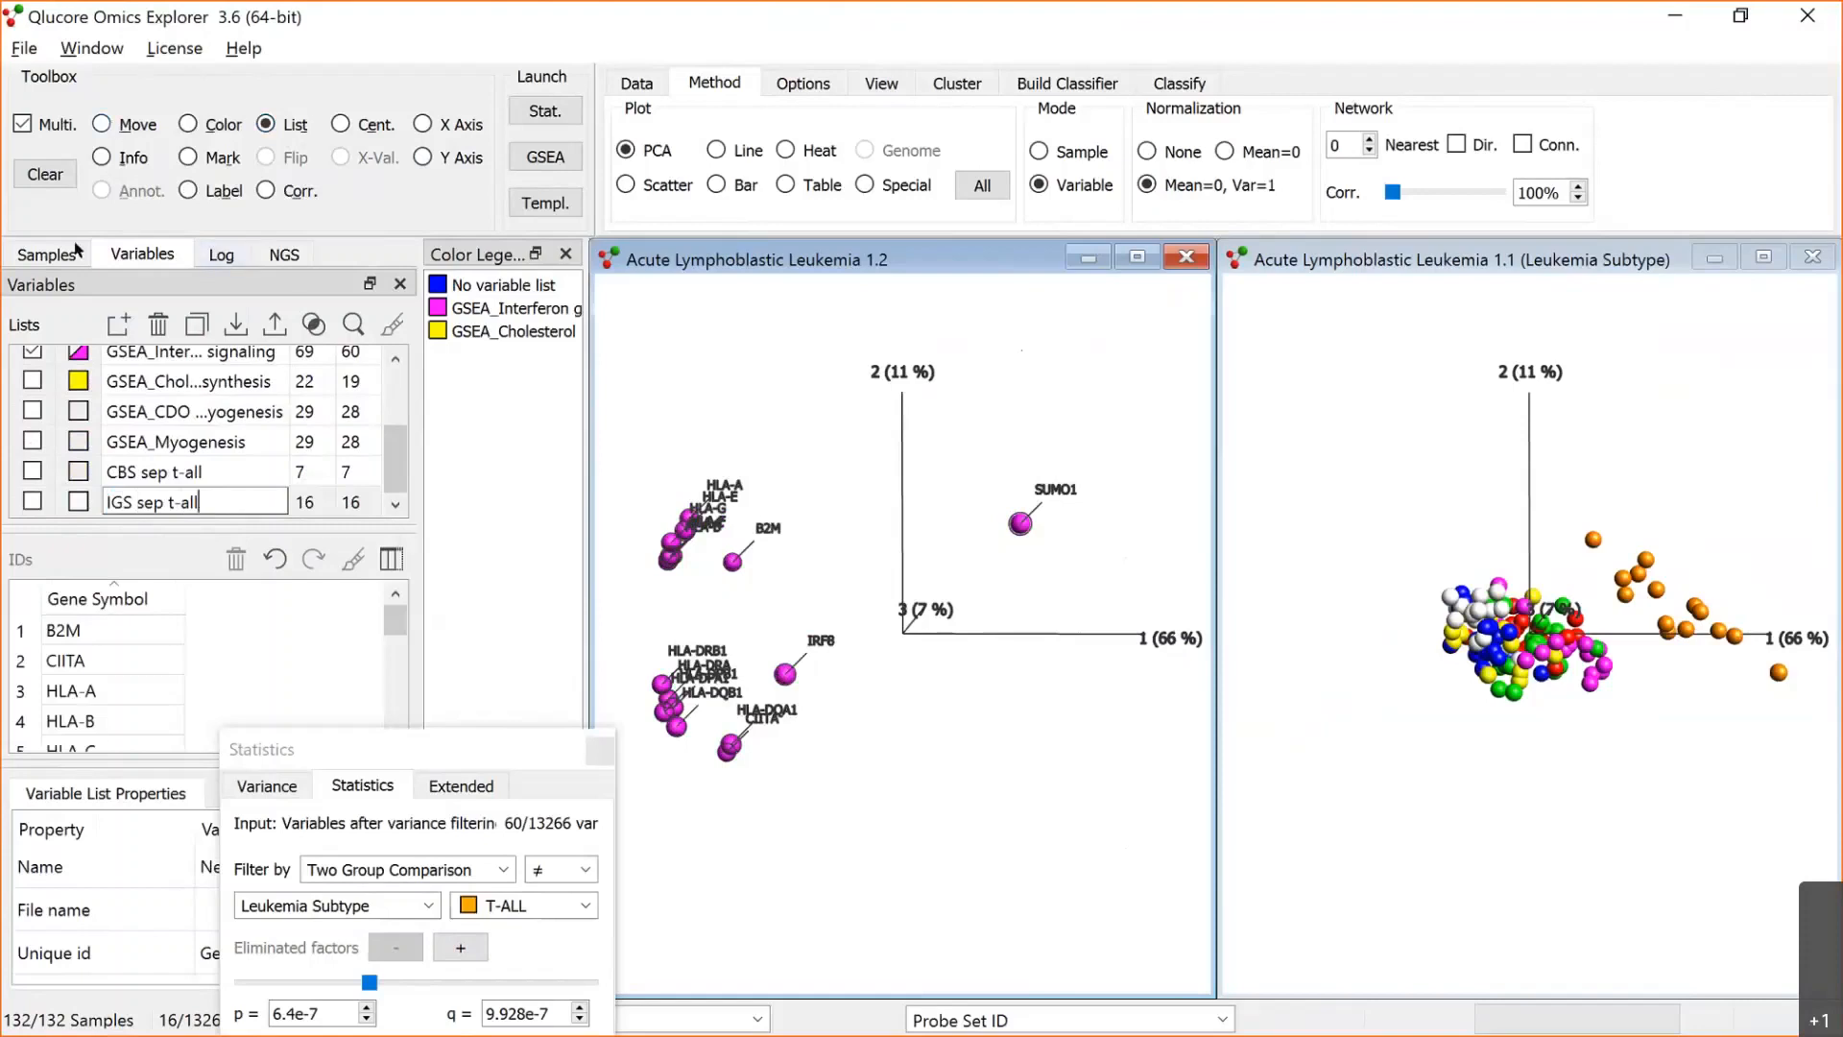
Activate the Move tool, remove the Interferon gamma signaling list filter from the active variables, and switch to the PowerPoint presentation.
{"action": "left_click", "coordinate": [102, 125]}
{"action": "left_click", "coordinate": [35, 353]}
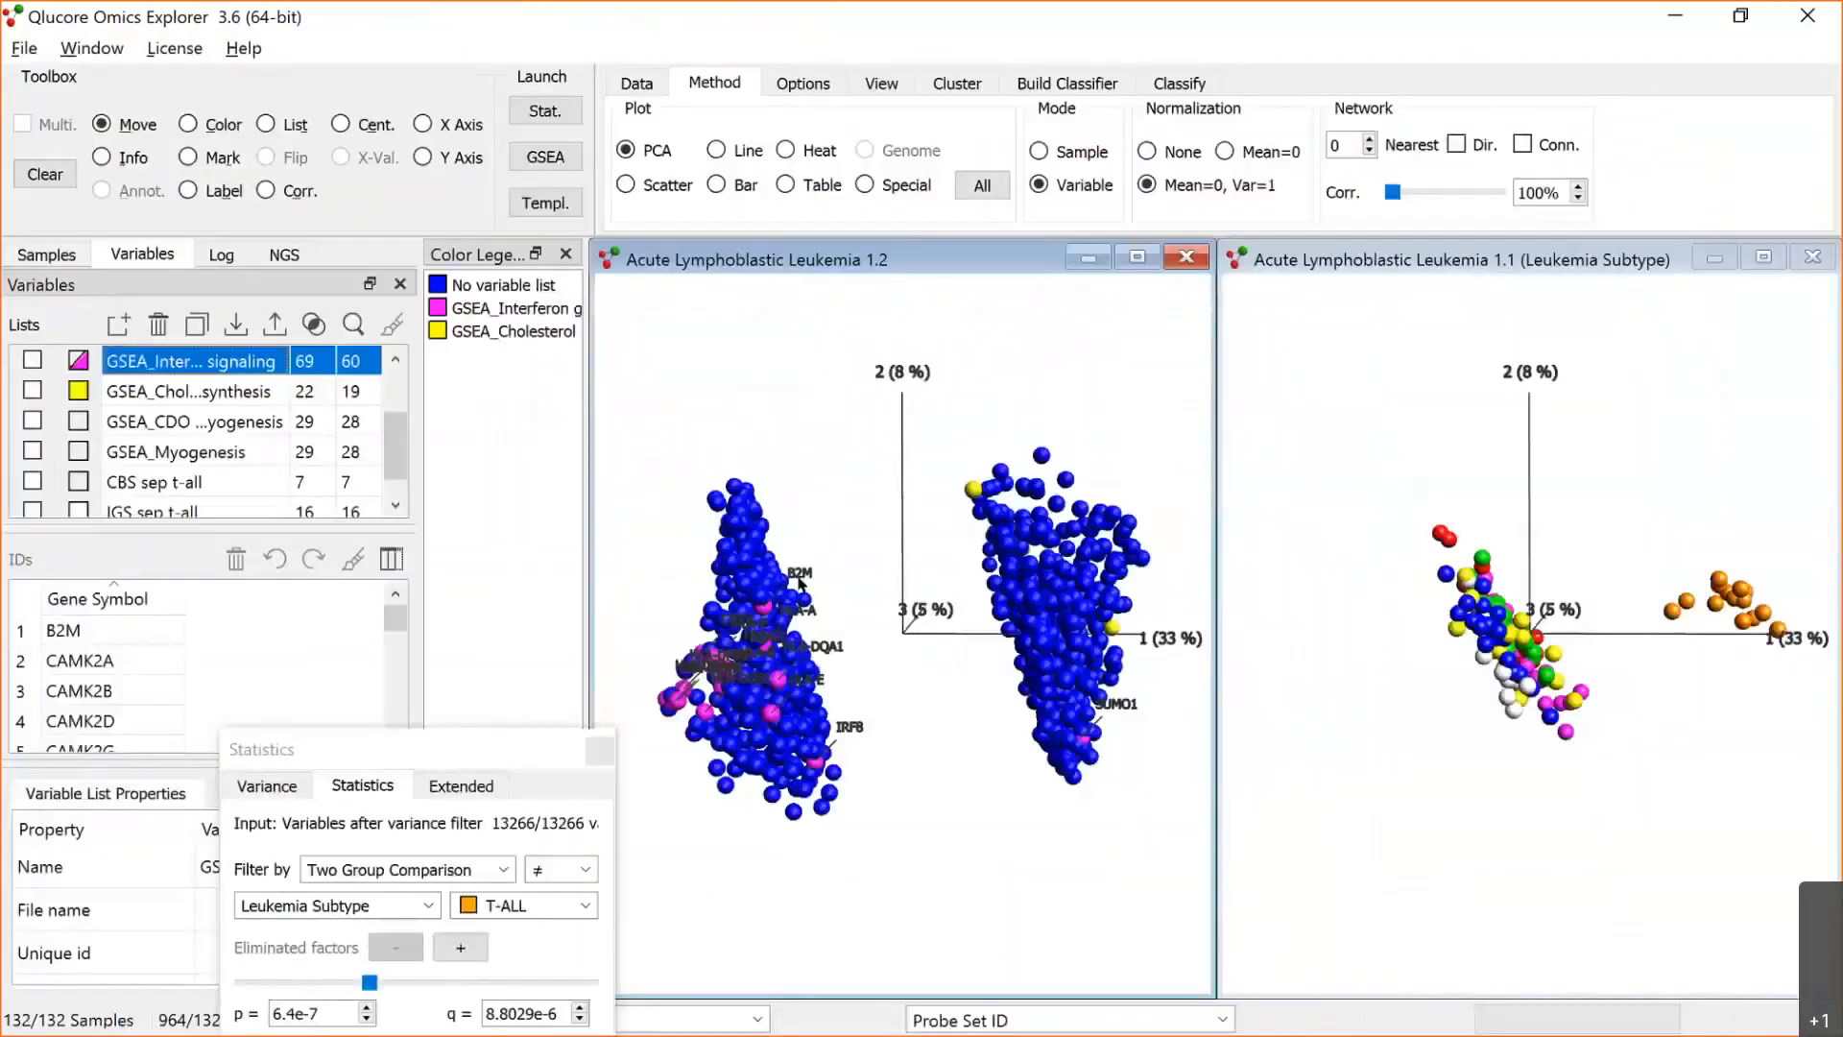
{"action": "key", "text": "alt+Tab"}
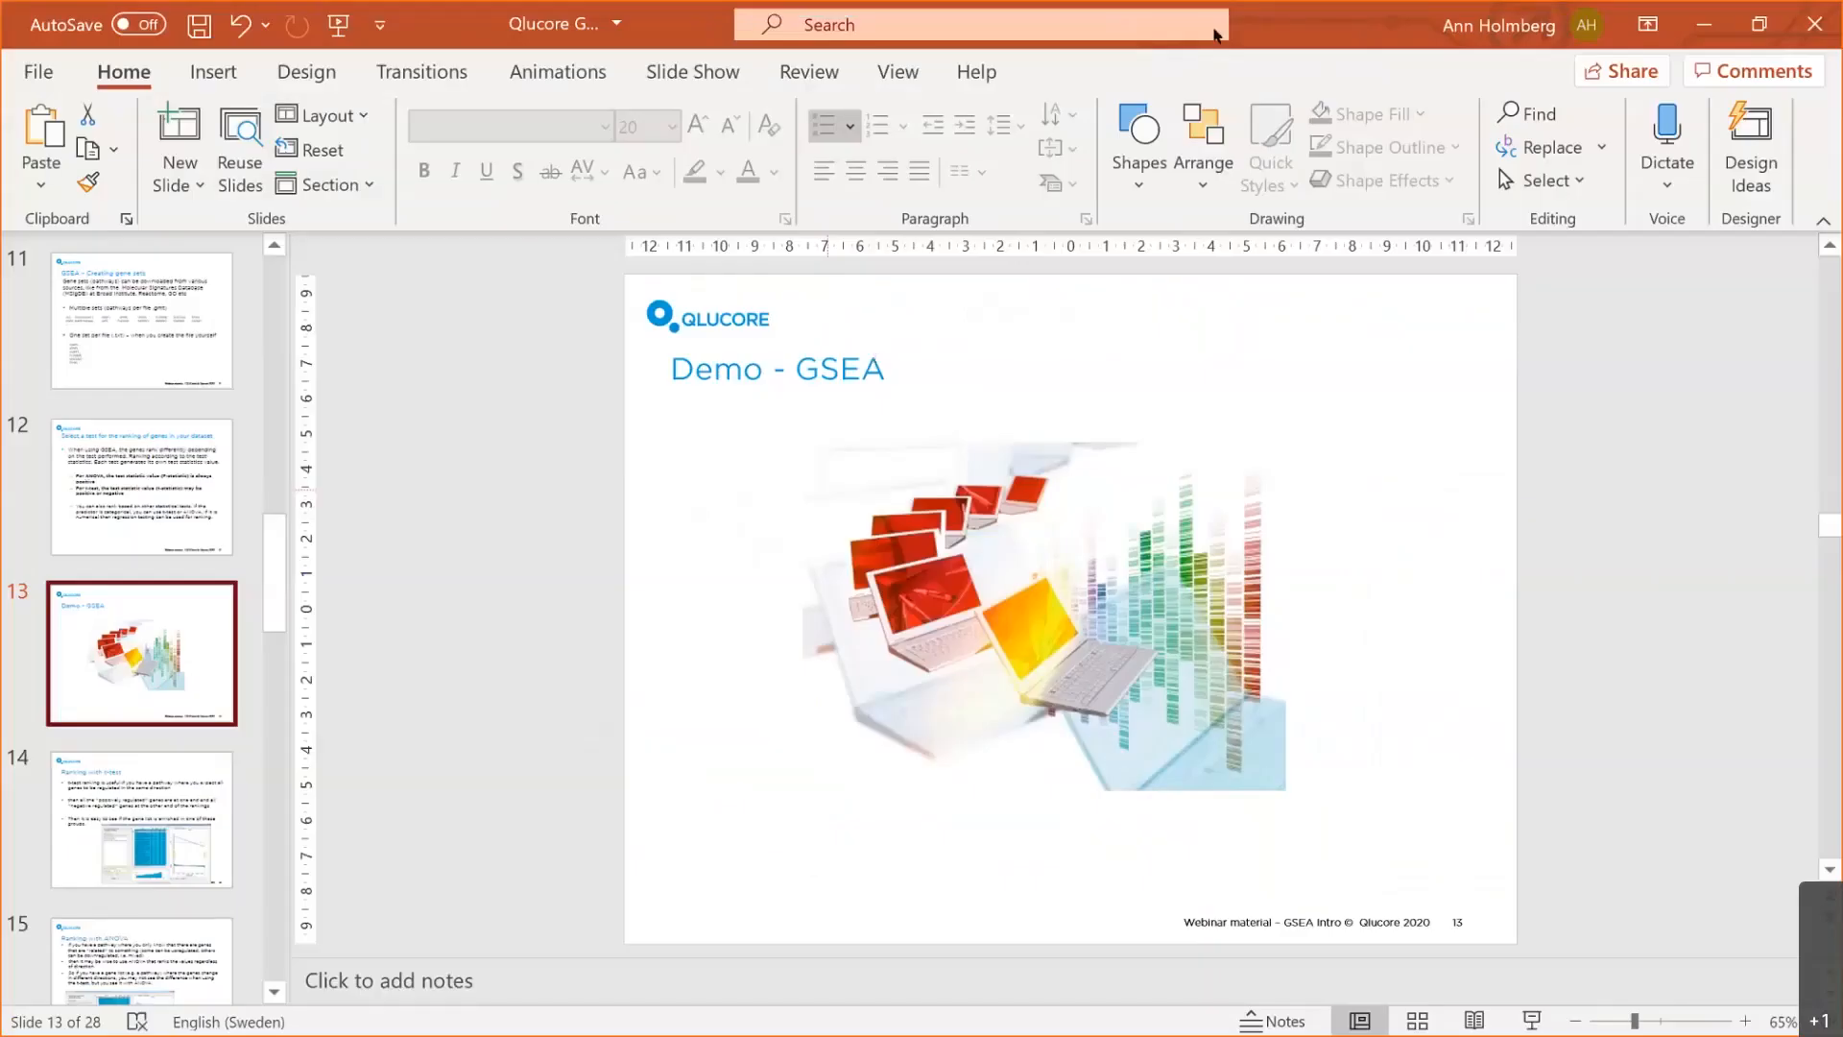